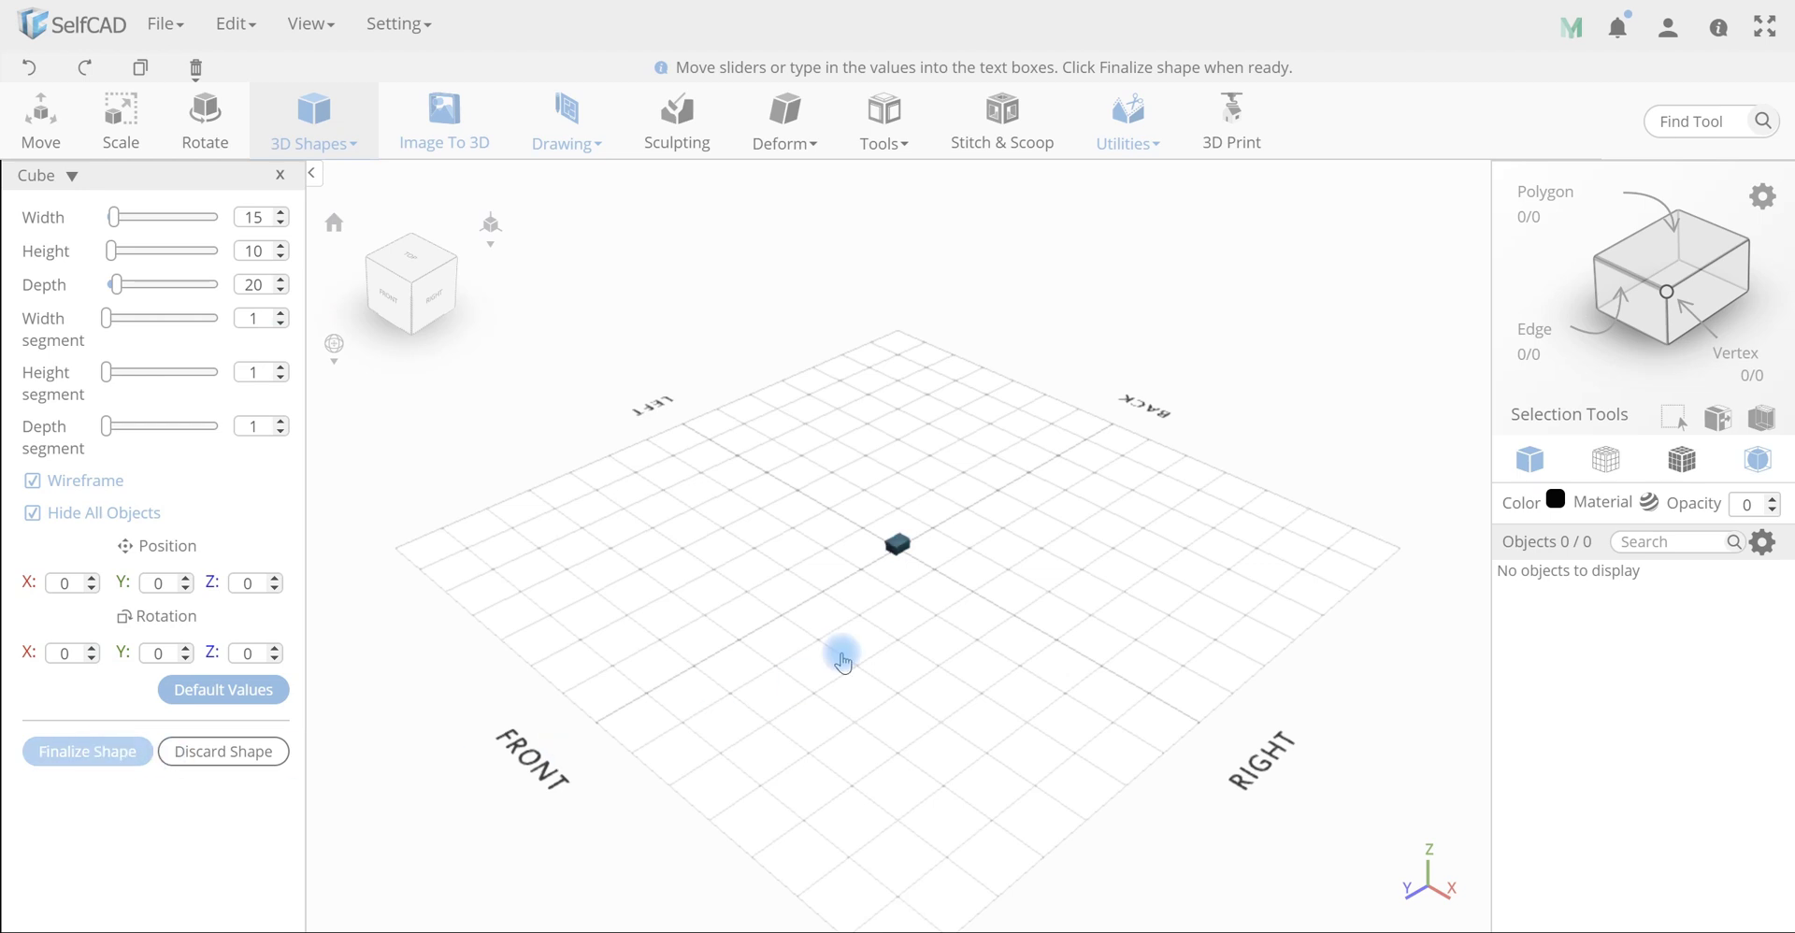
Finalize the cube of width 15, height 10 and depth 20, and narrow one end face to about 5.71 along X
scroll(893, 535, up, 10)
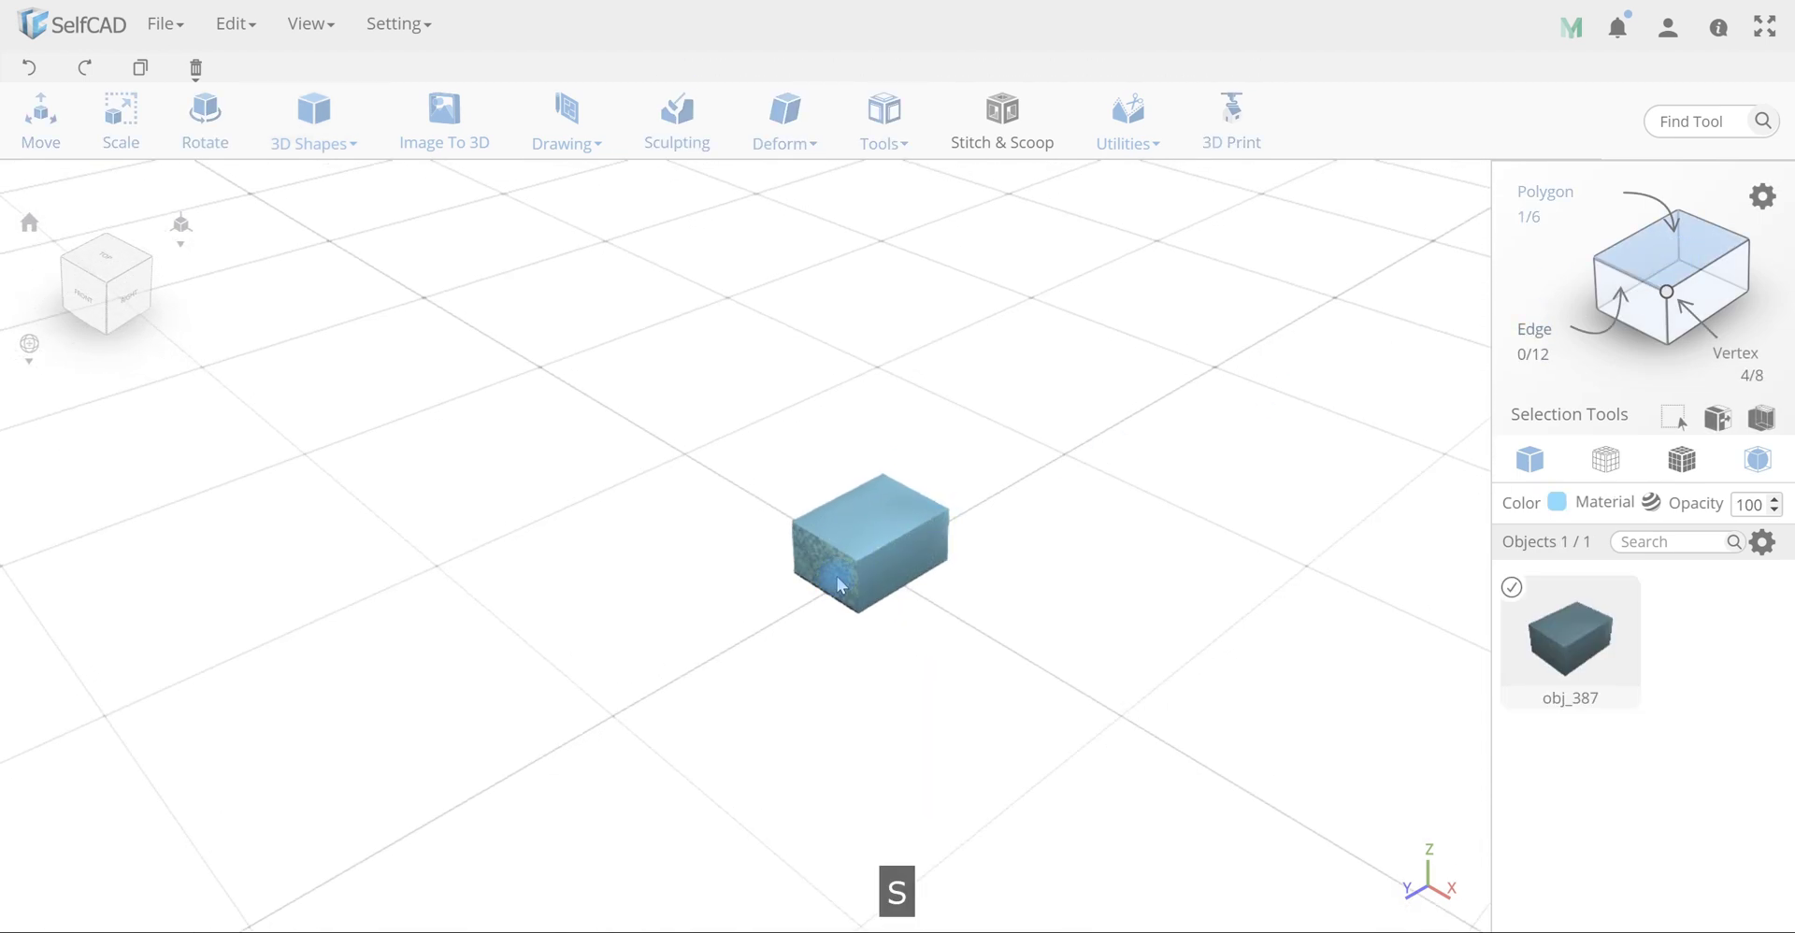
key(s)
drag(842, 609, 799, 556)
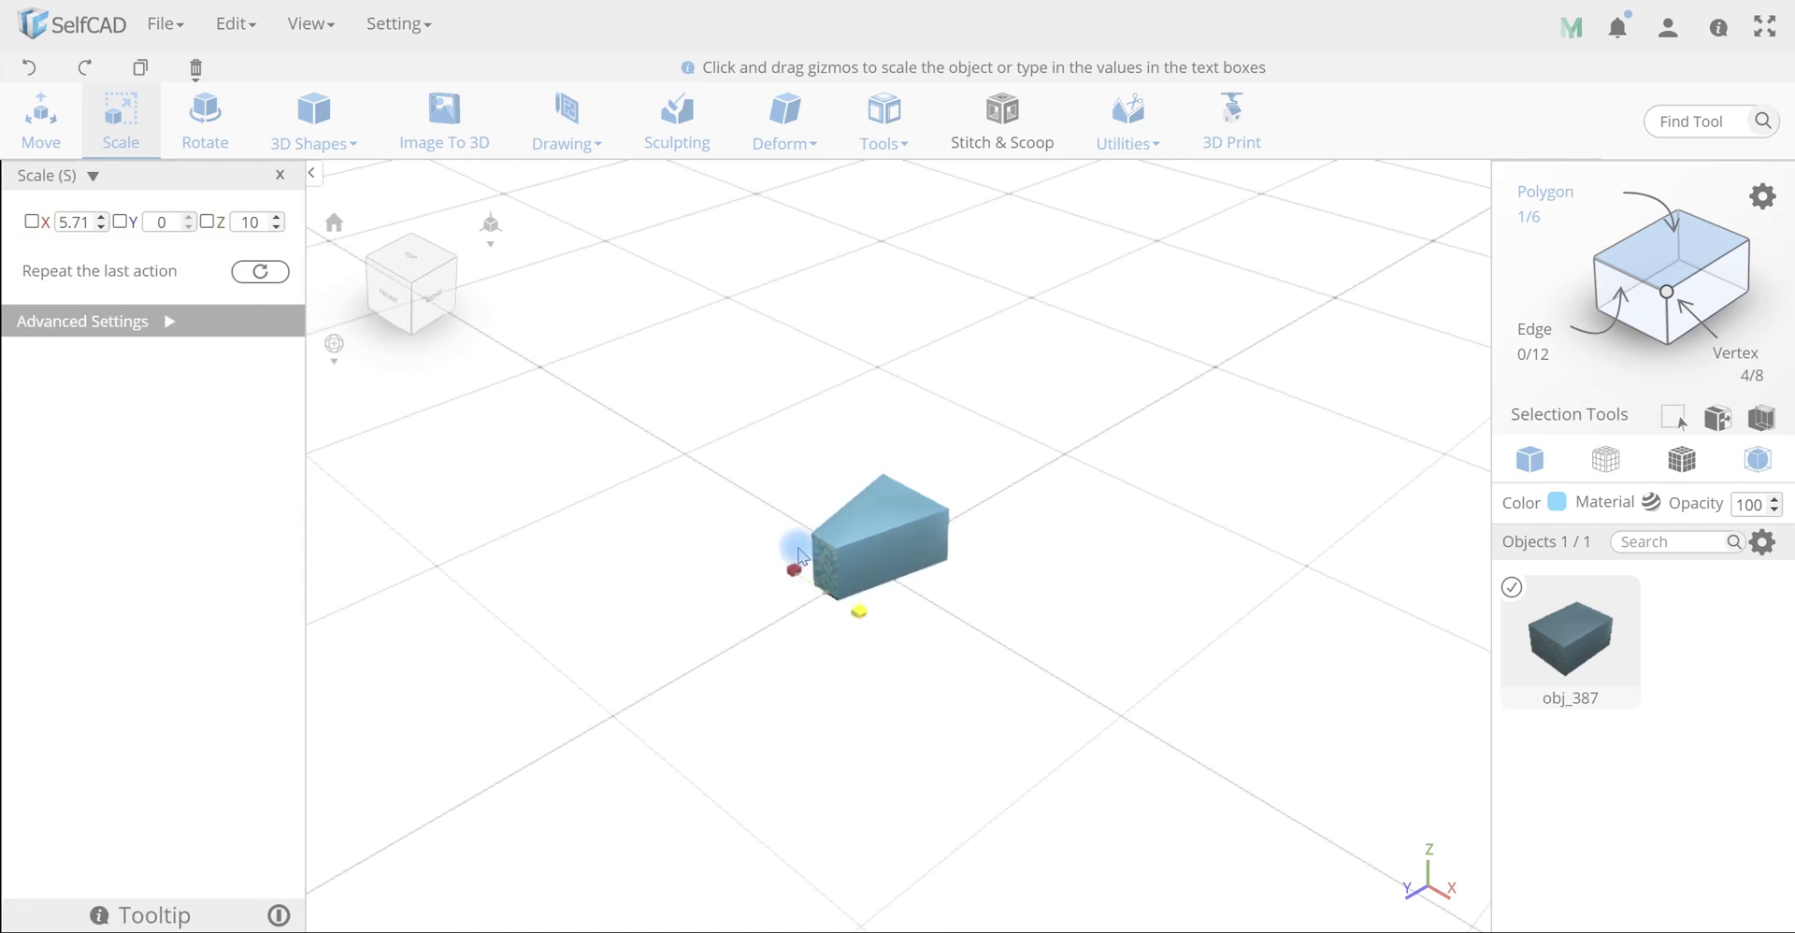
Undo a trial height scaling of the narrow end face and scale the whole block's height down to about 5
right_drag(953, 733, 812, 475)
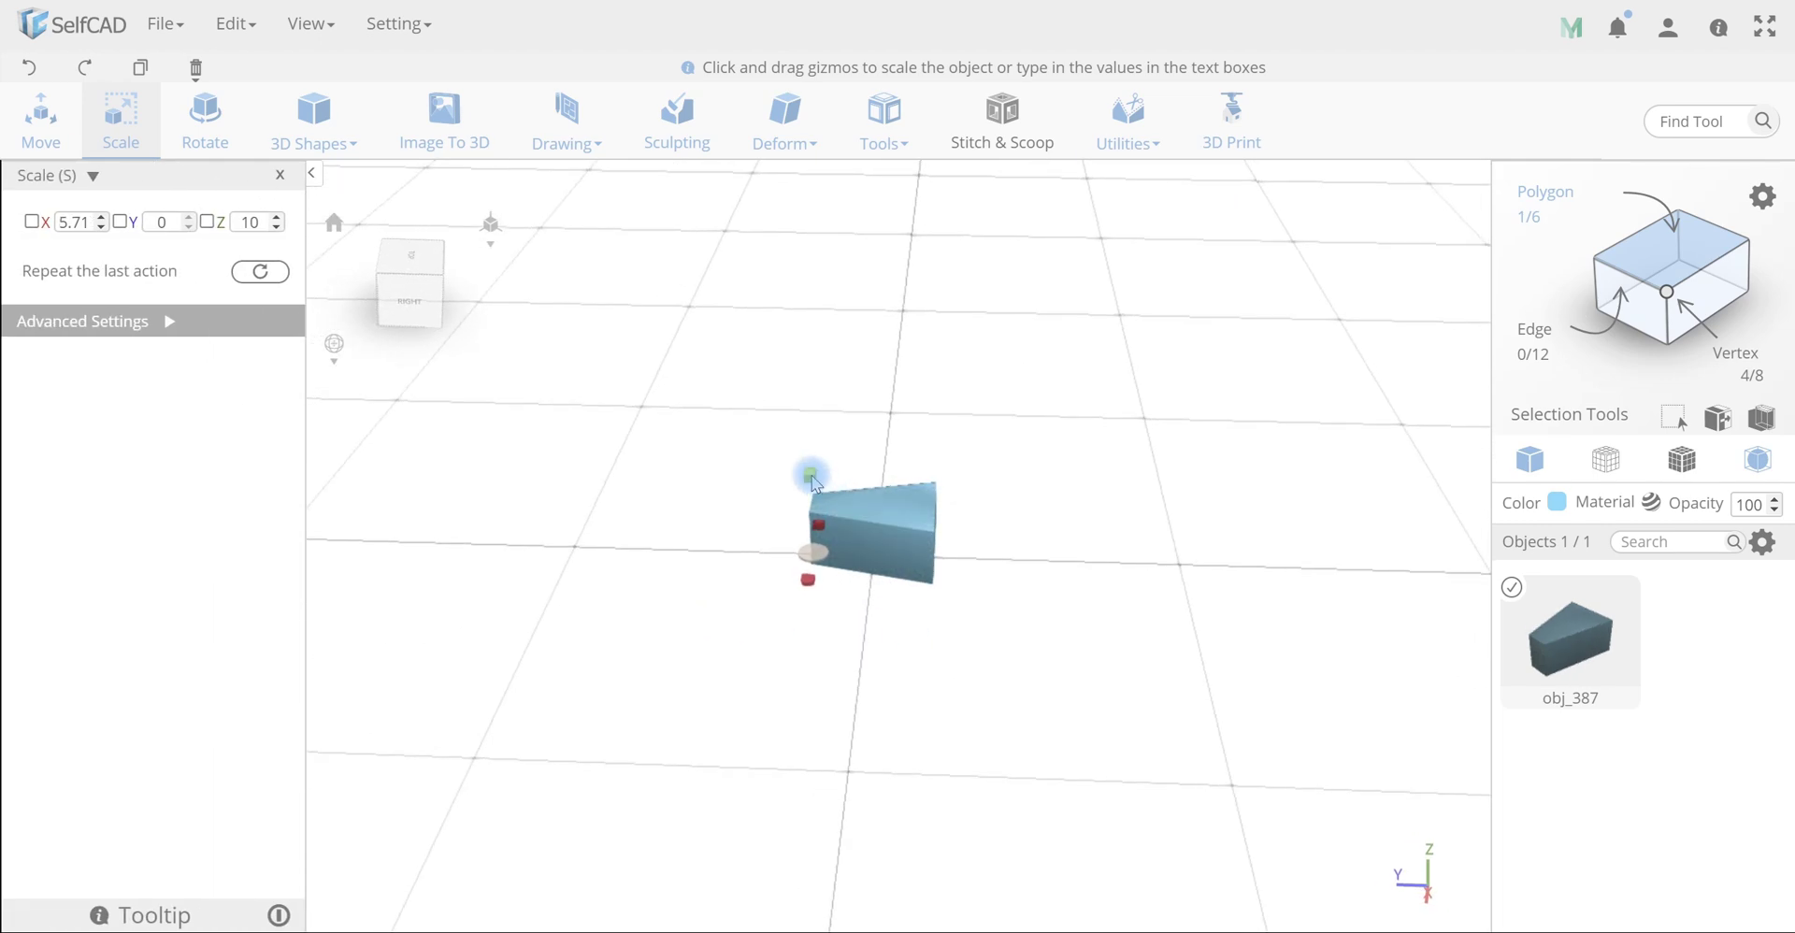
drag(812, 478, 811, 513)
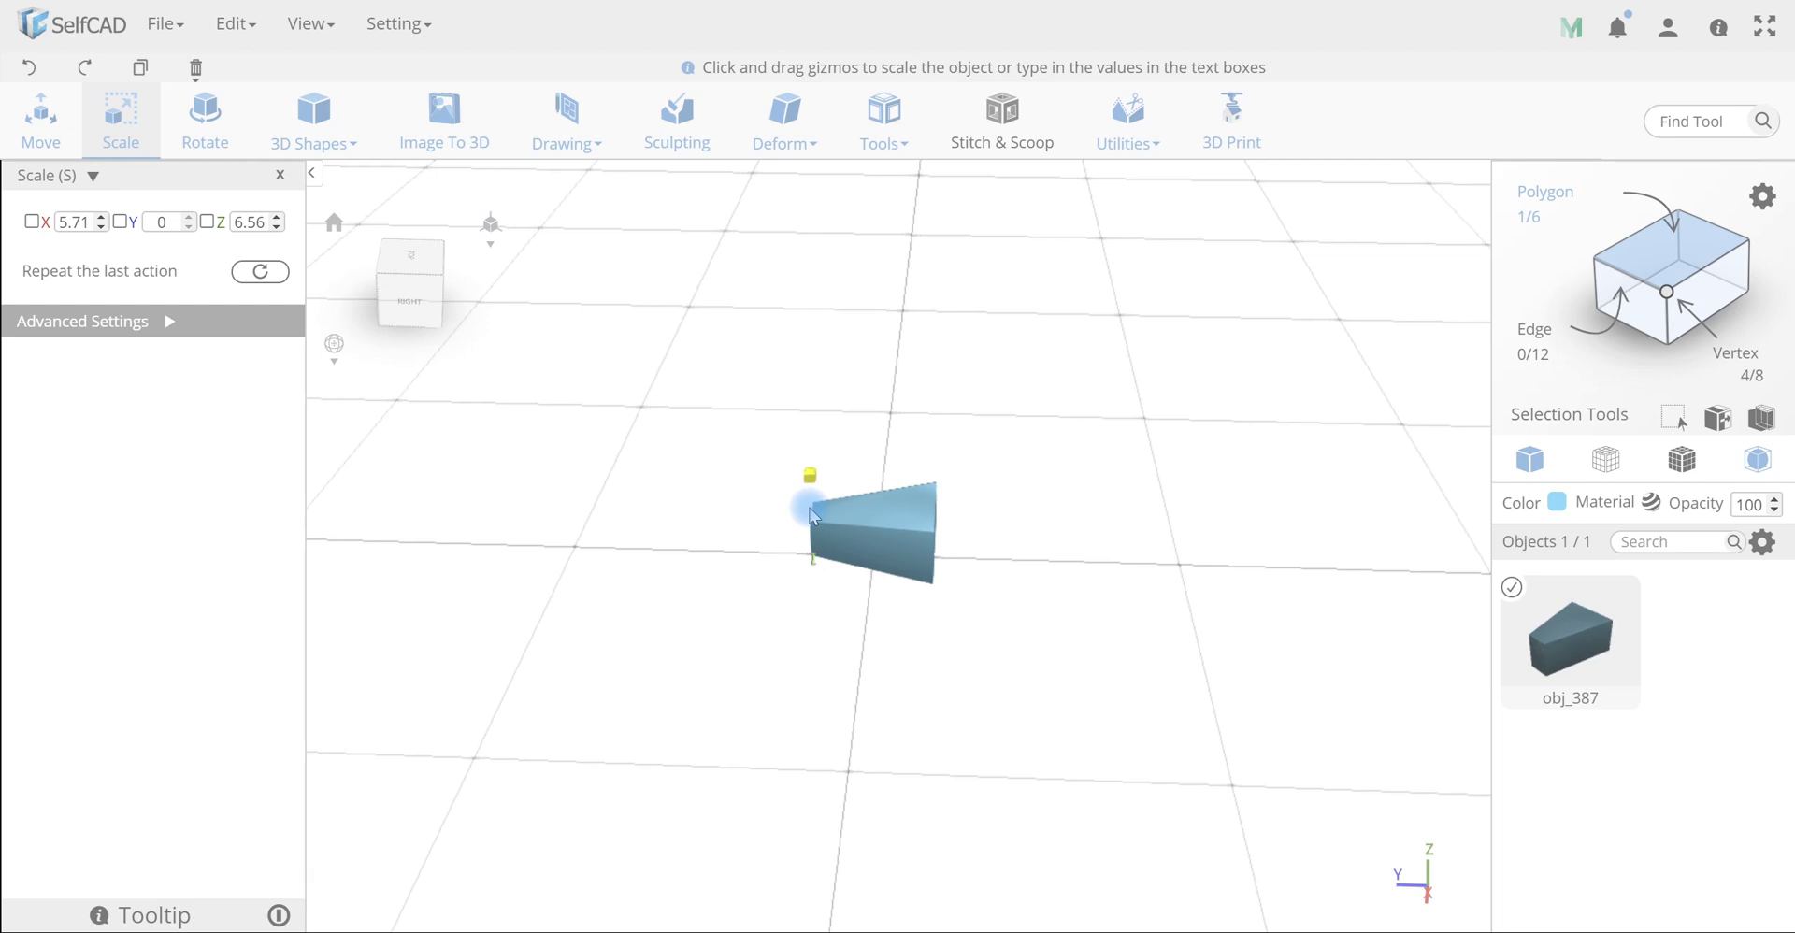
key(ctrl+z)
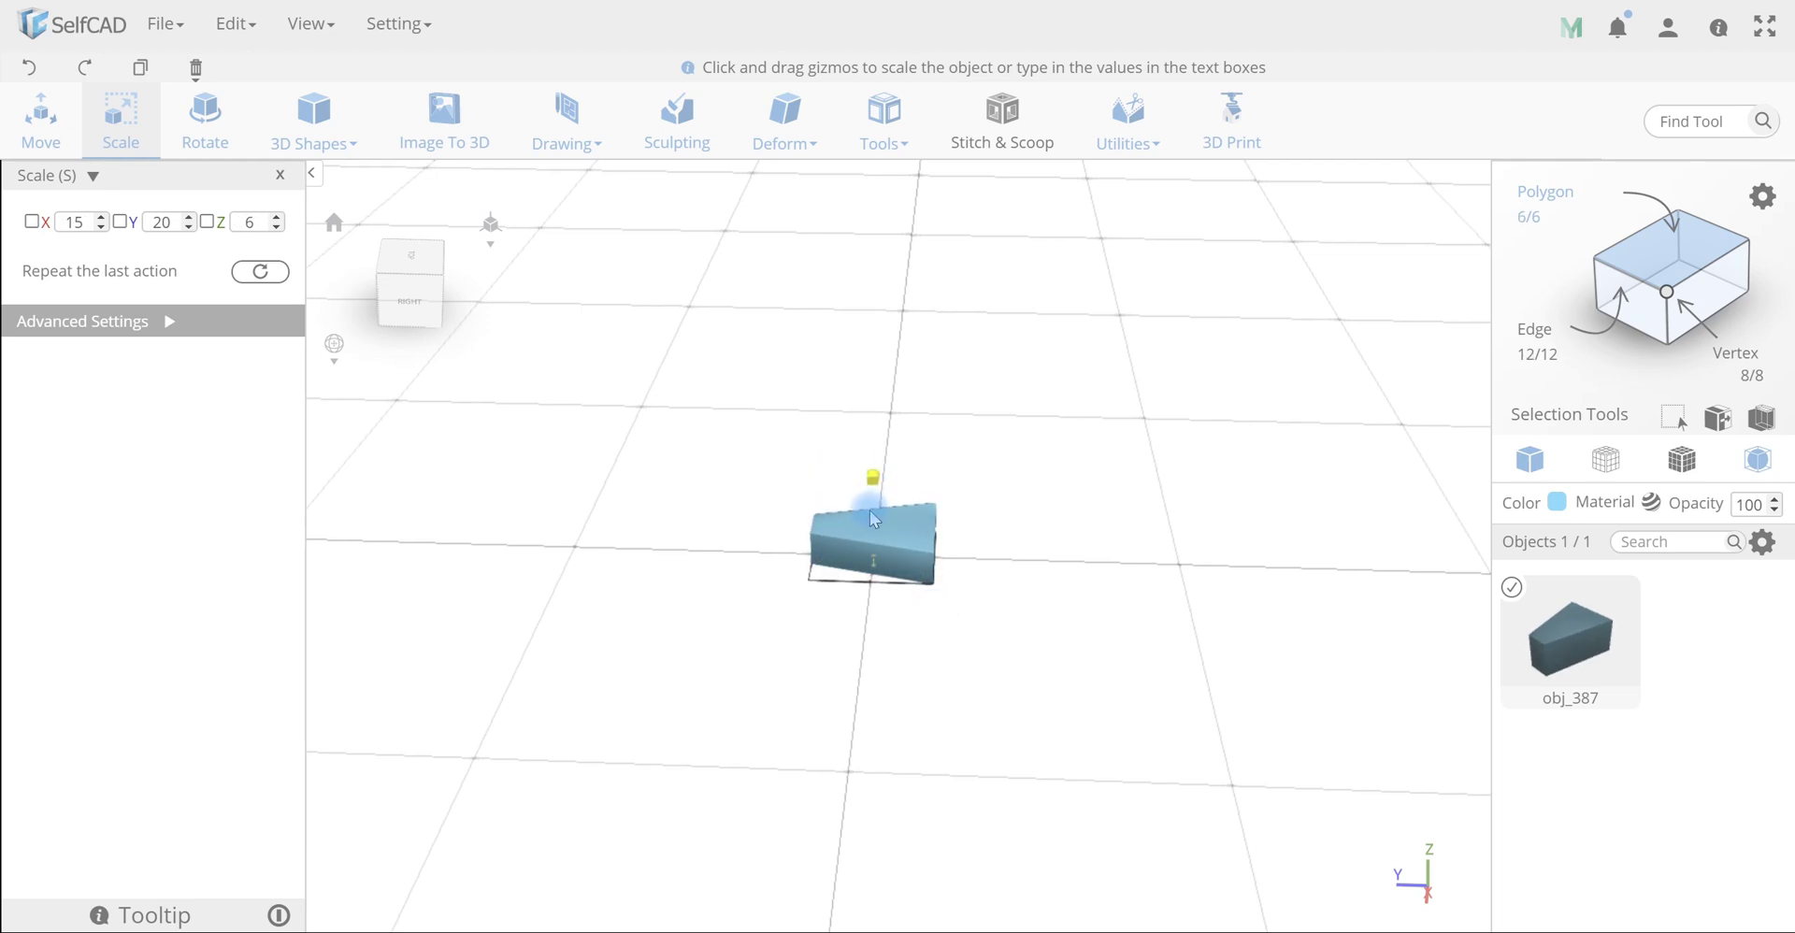
drag(870, 511, 1047, 638)
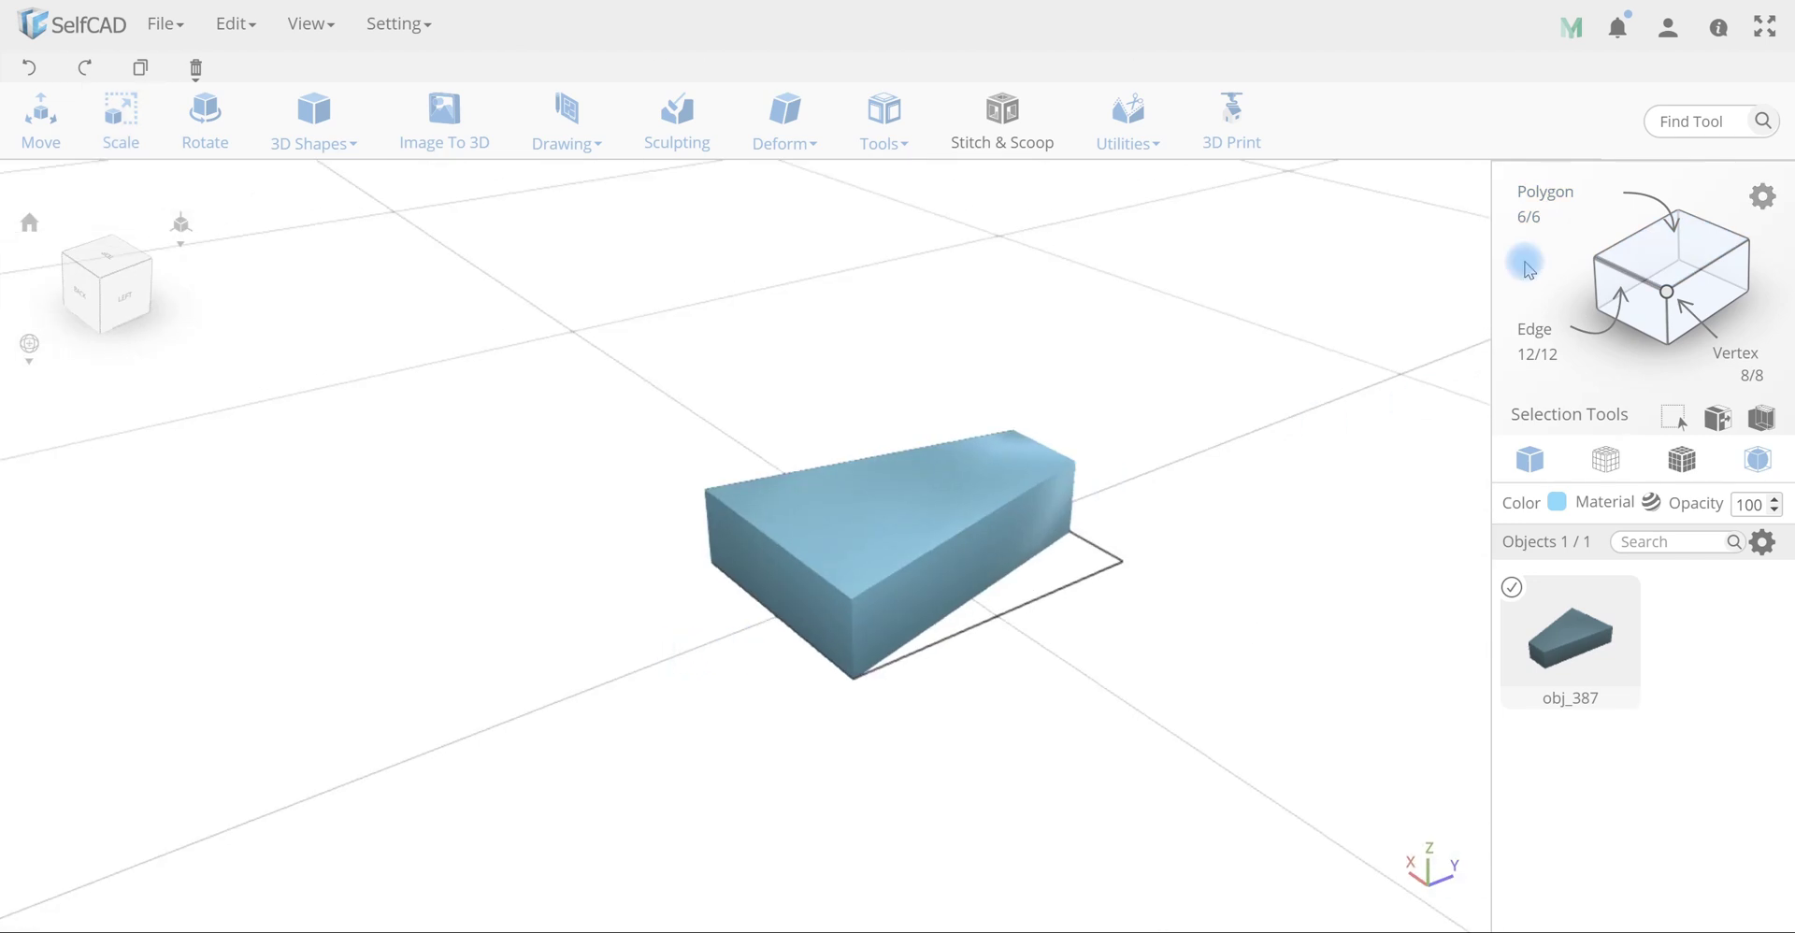
Bevel the two vertical edges at the block's wide end with intensity 25%, level 5 and profile offset 0.8
click(1610, 279)
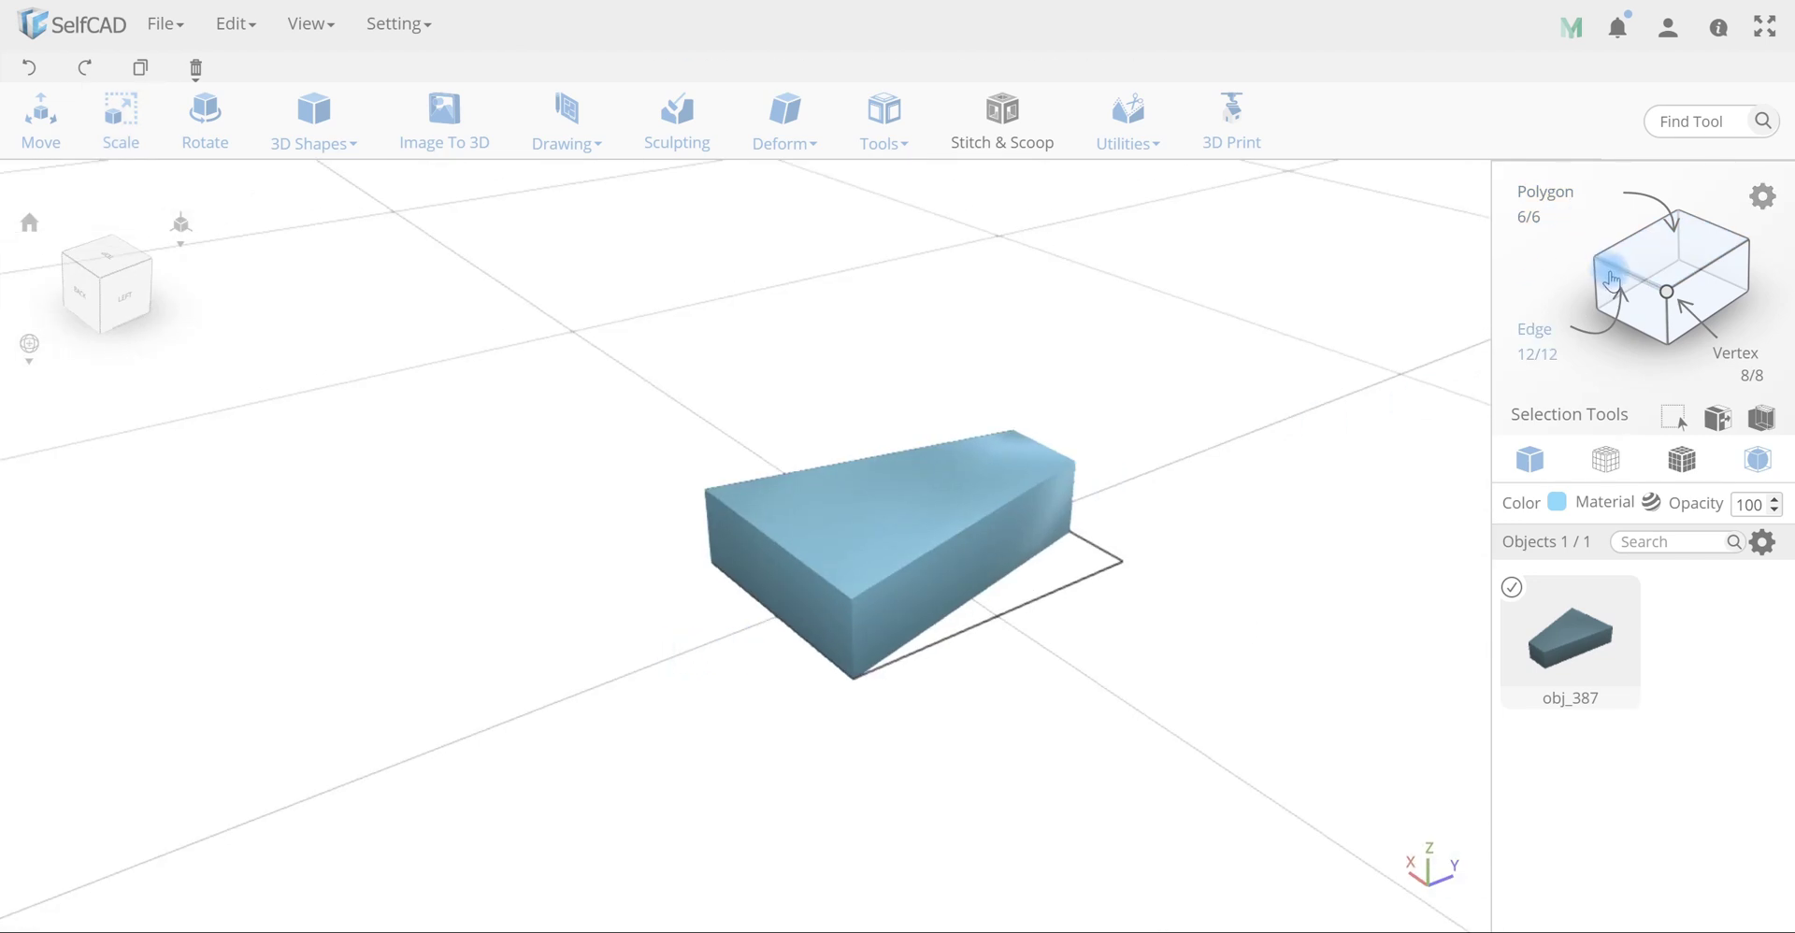
click(853, 645)
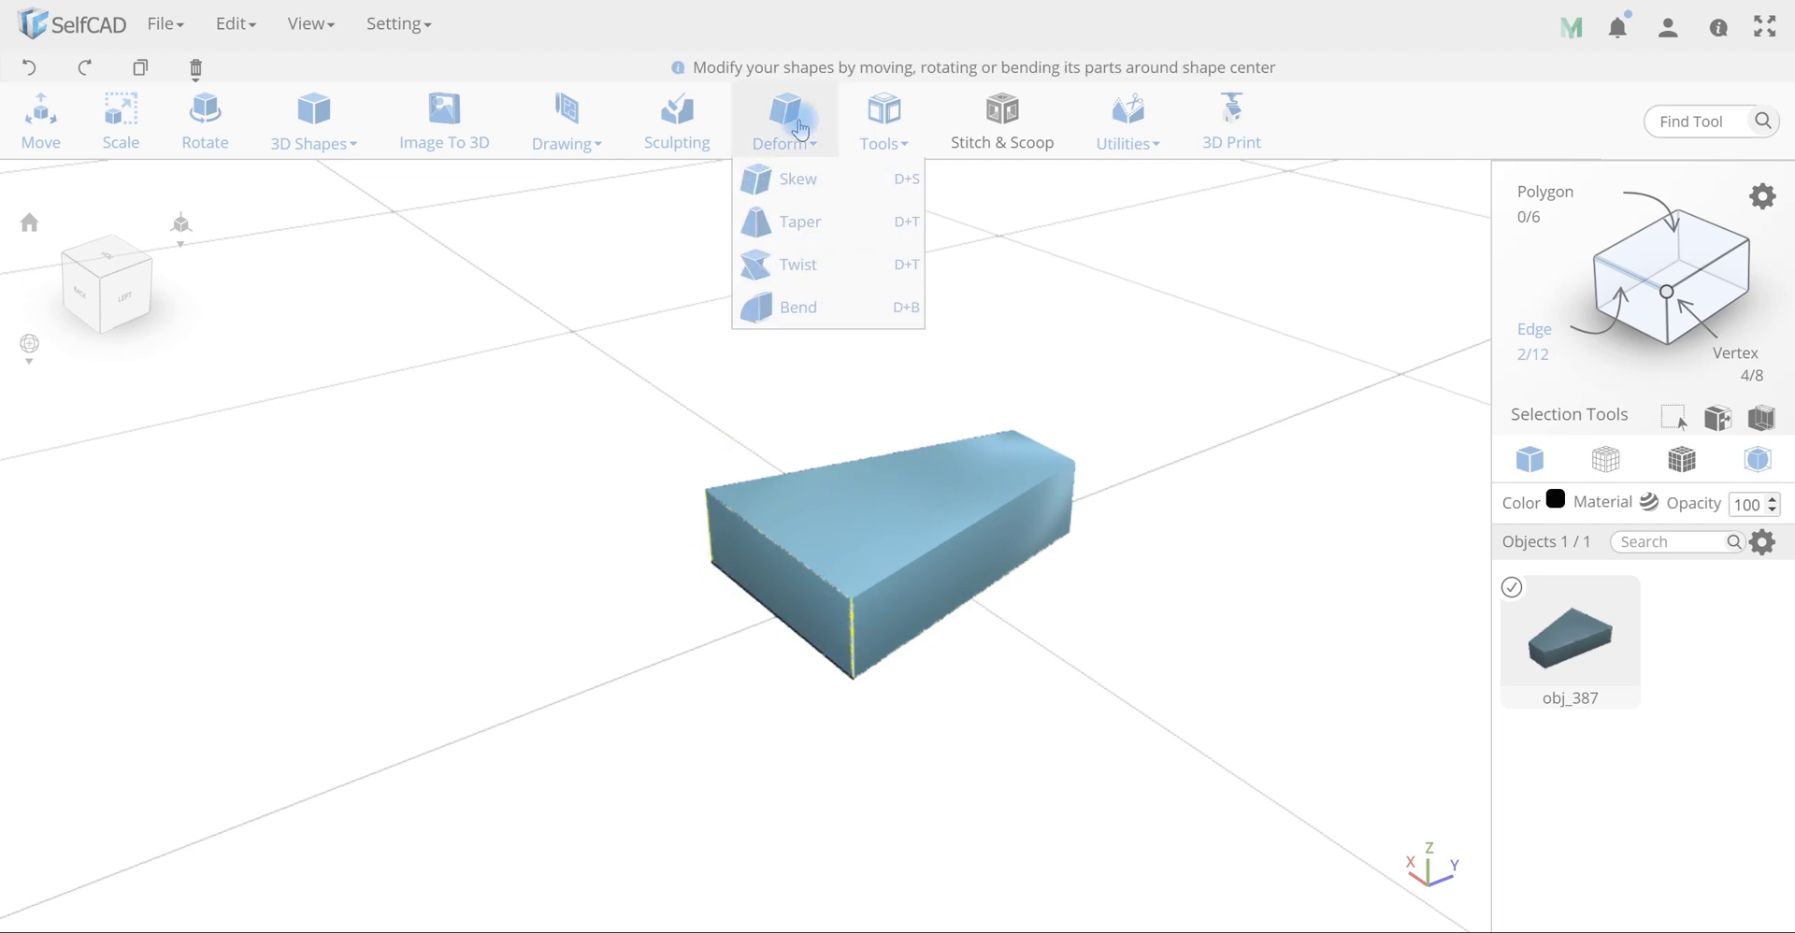
mouse_move(883, 126)
click(914, 348)
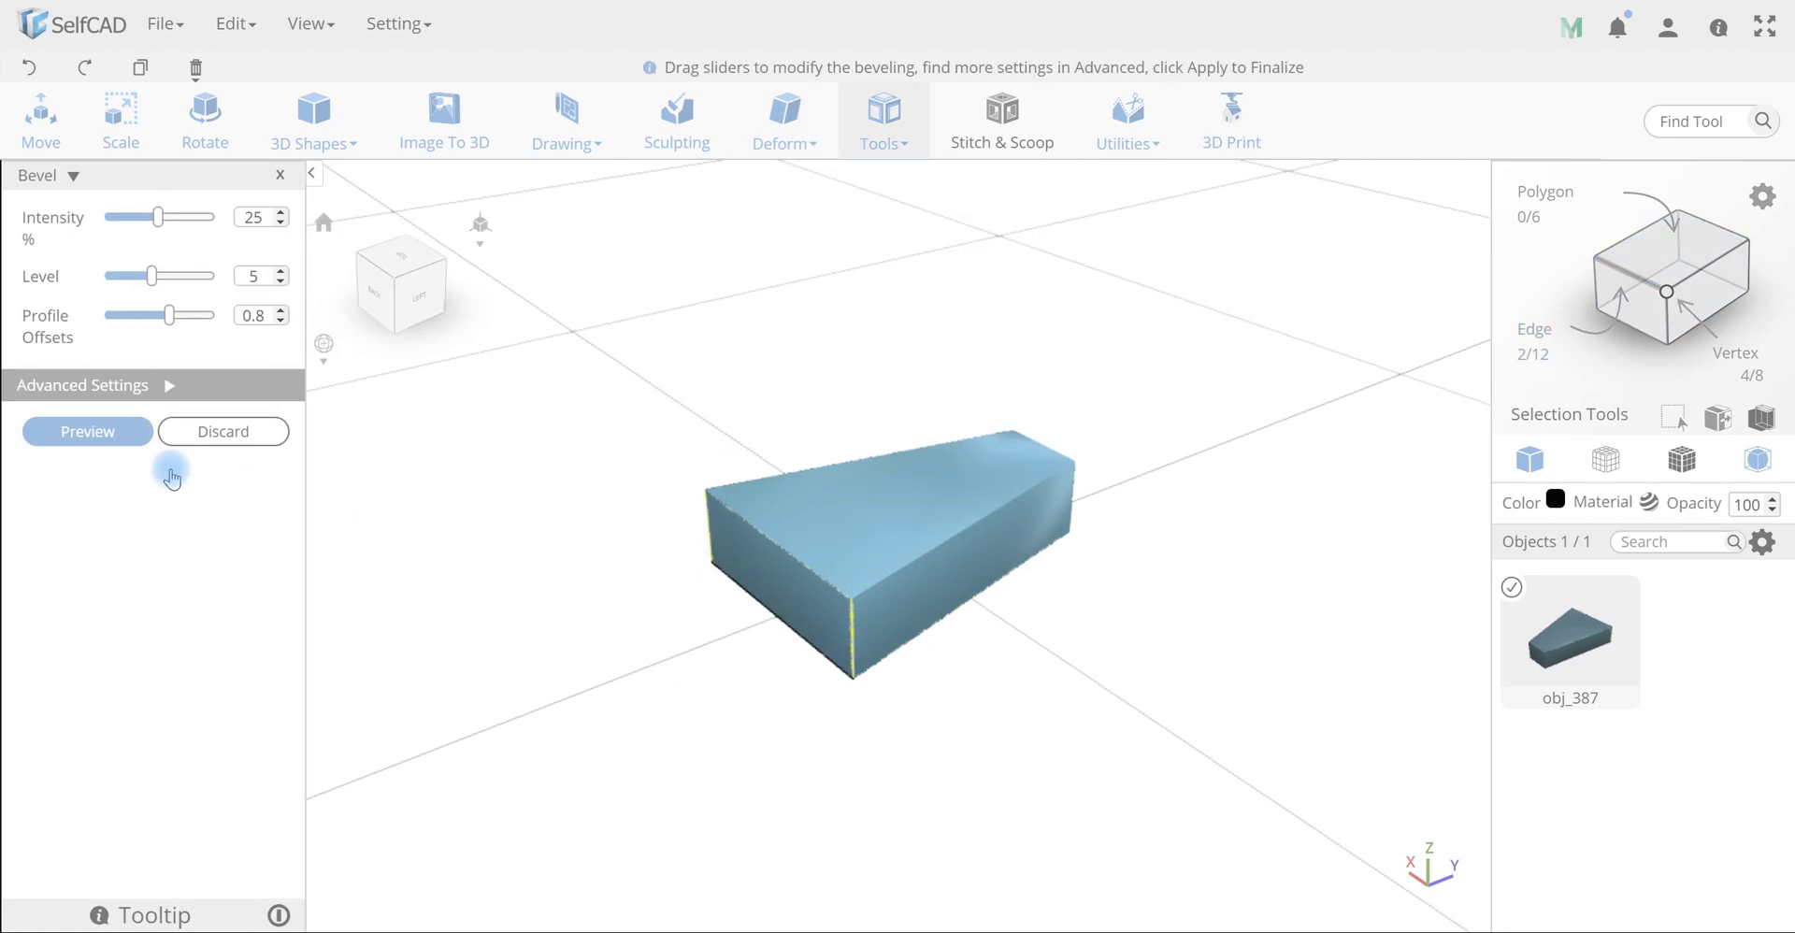
click(120, 431)
Preview a bevel on the two vertical edges at the block's narrow end with intensity 25% and level 5
drag(721, 621, 1146, 654)
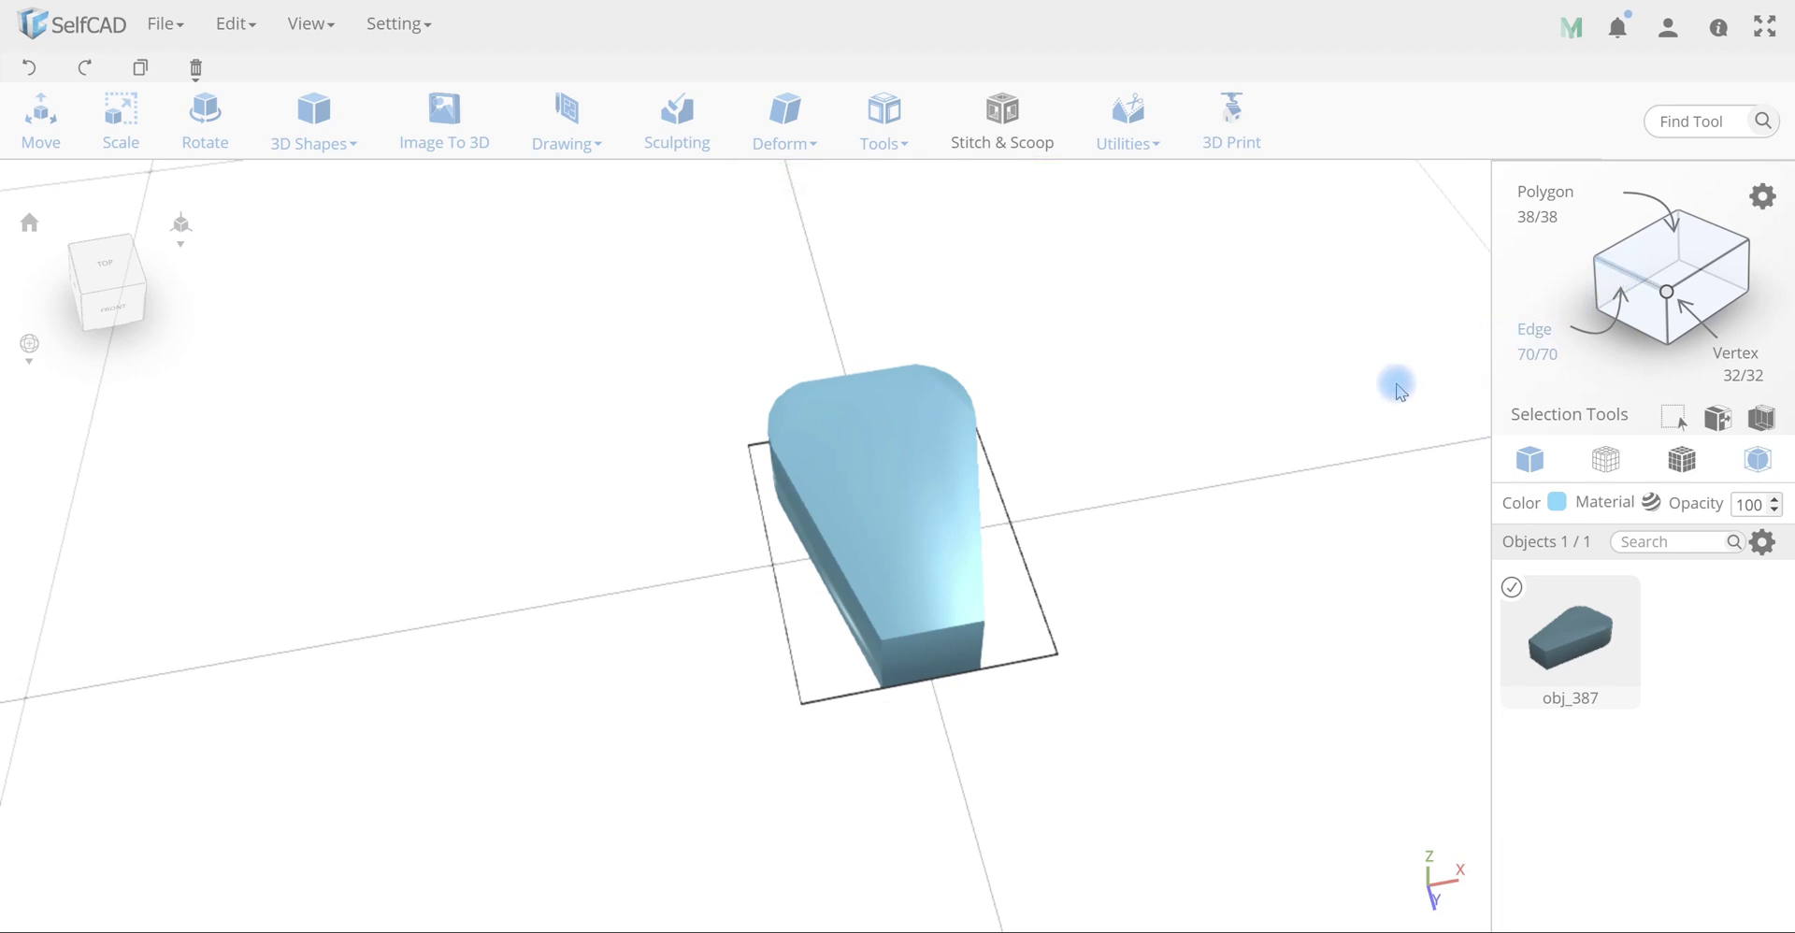
mouse_move(927, 650)
mouse_down()
mouse_move(934, 840)
mouse_move(921, 649)
mouse_up()
click(921, 649)
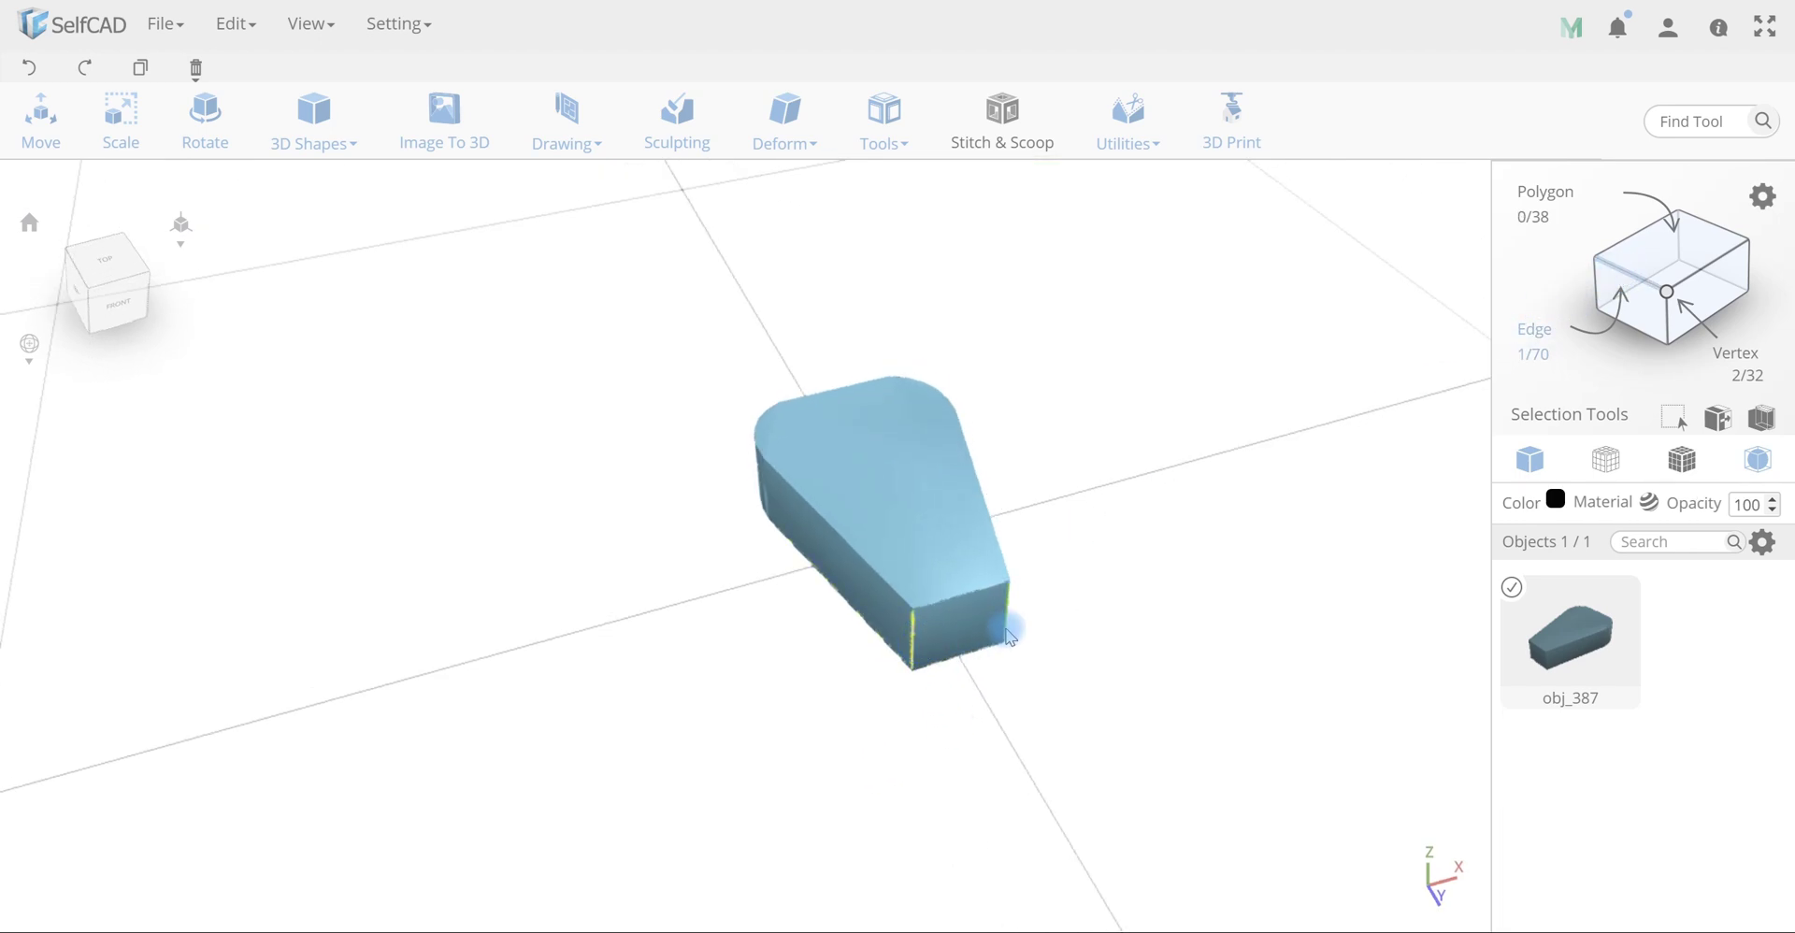
click(1005, 628)
click(884, 120)
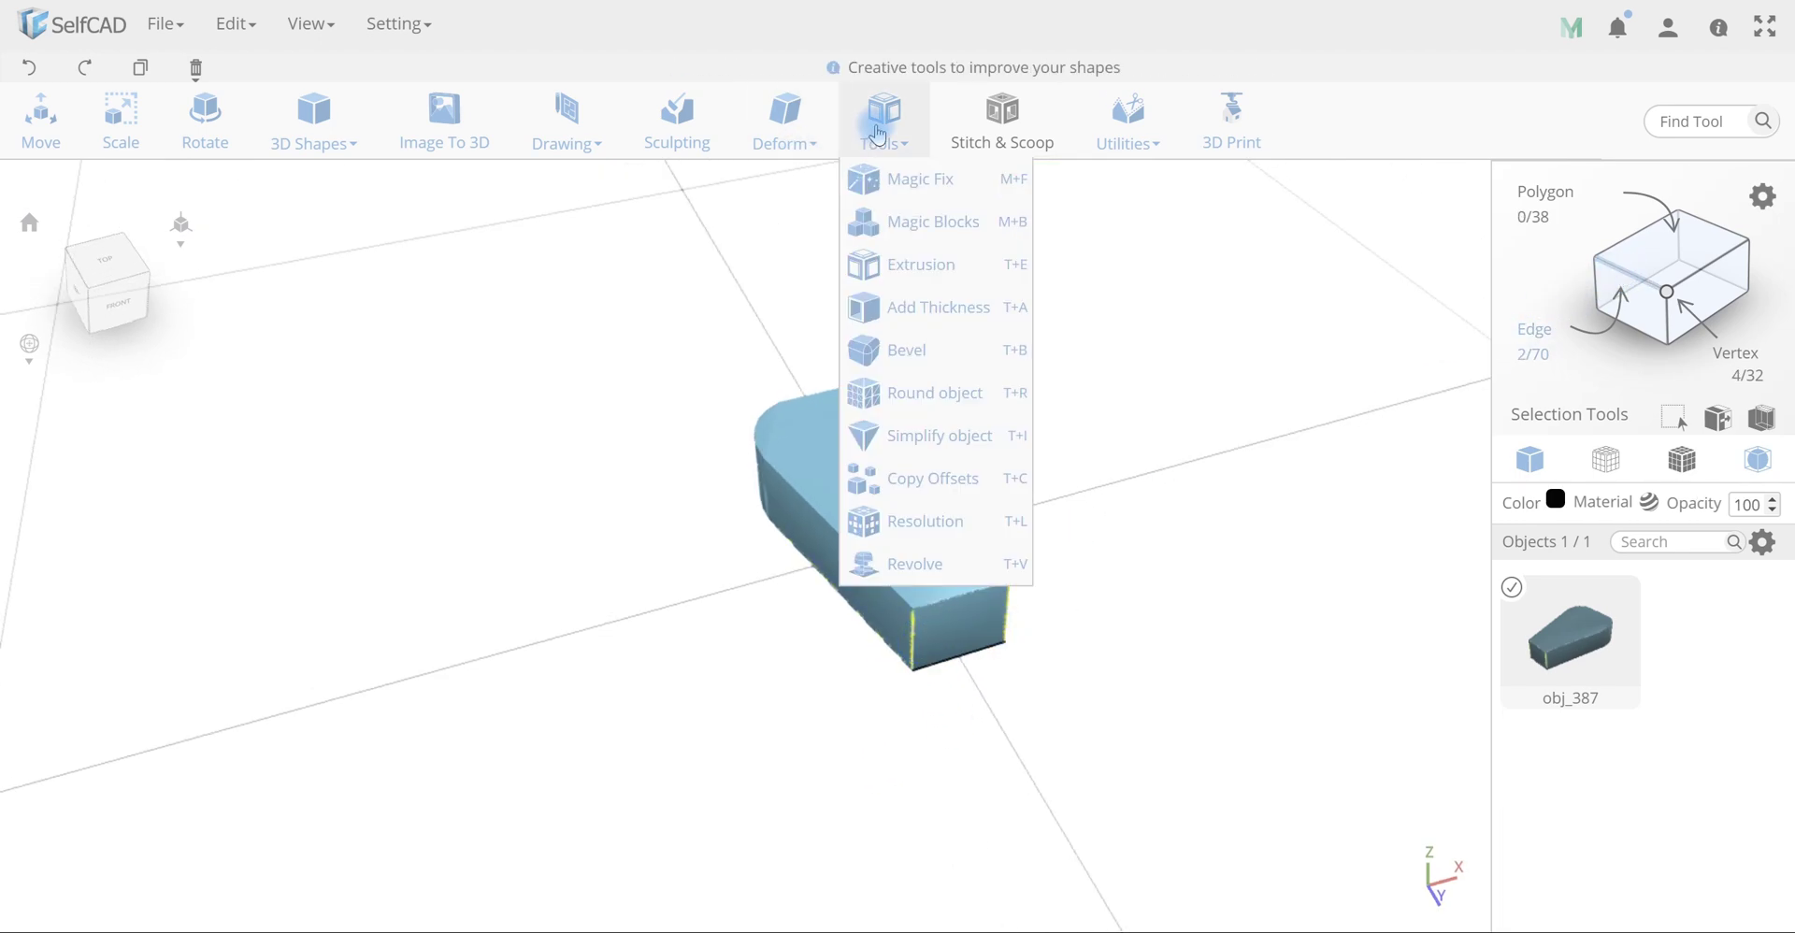
click(902, 352)
click(106, 418)
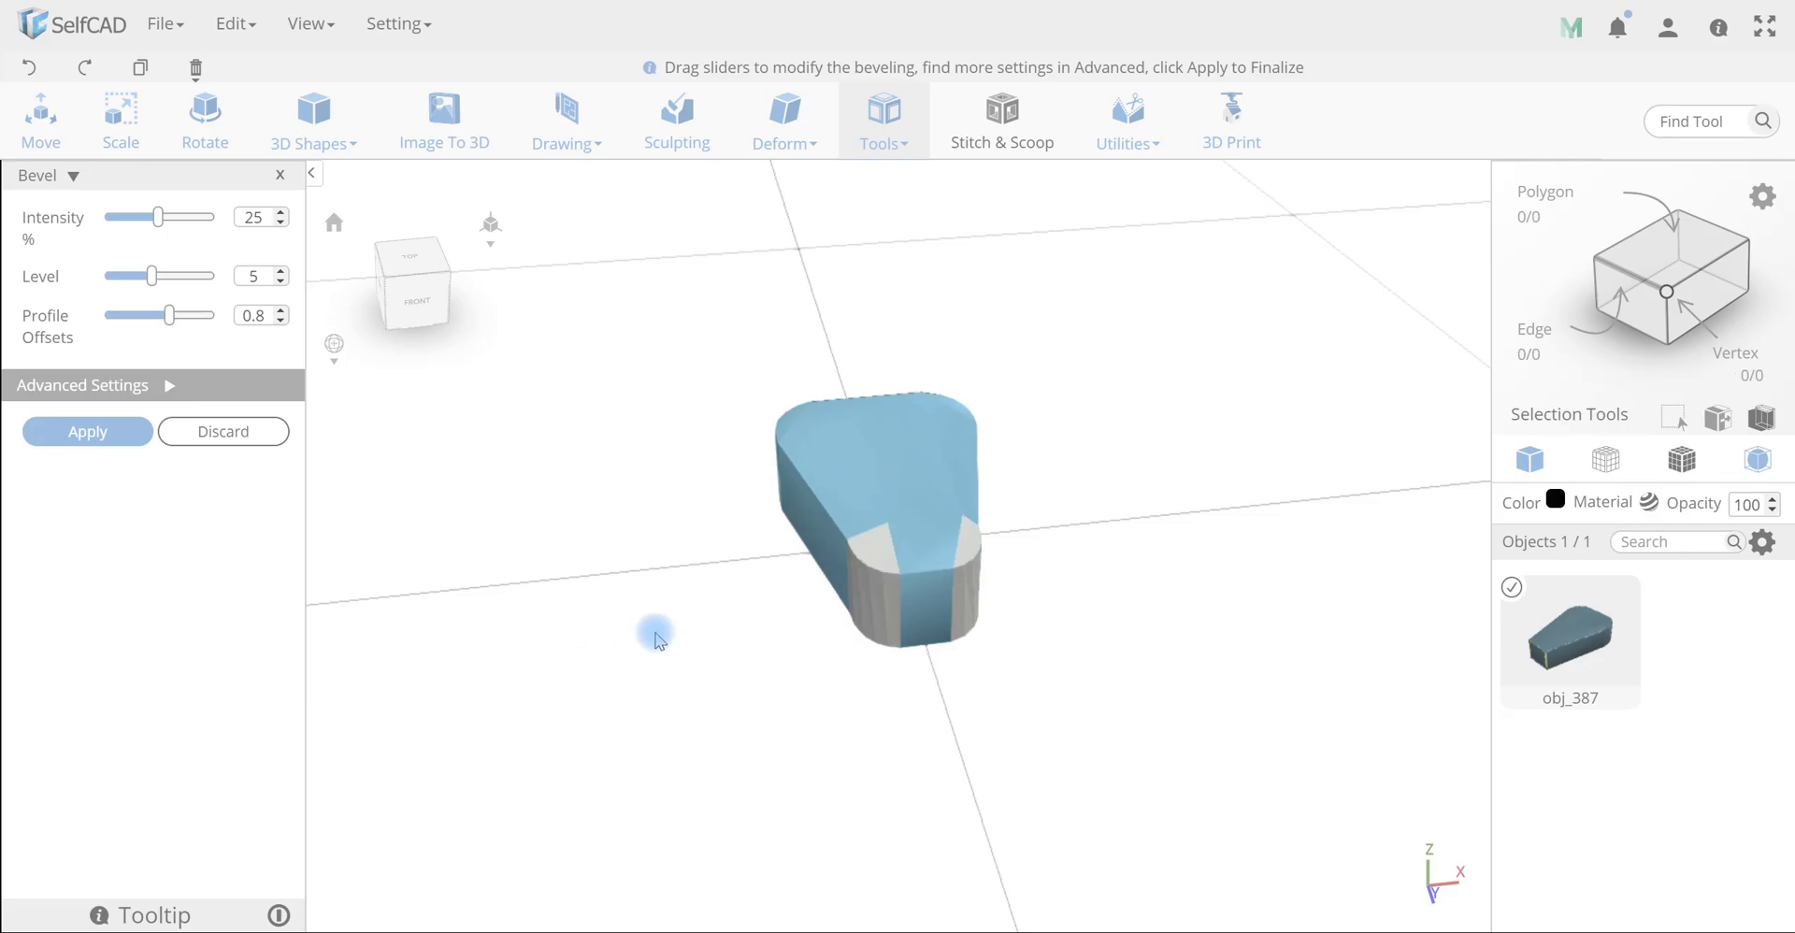
Set the narrow end's bevel to intensity 49%, level 10 and profile offset 0.9, and apply it
drag(654, 741, 797, 666)
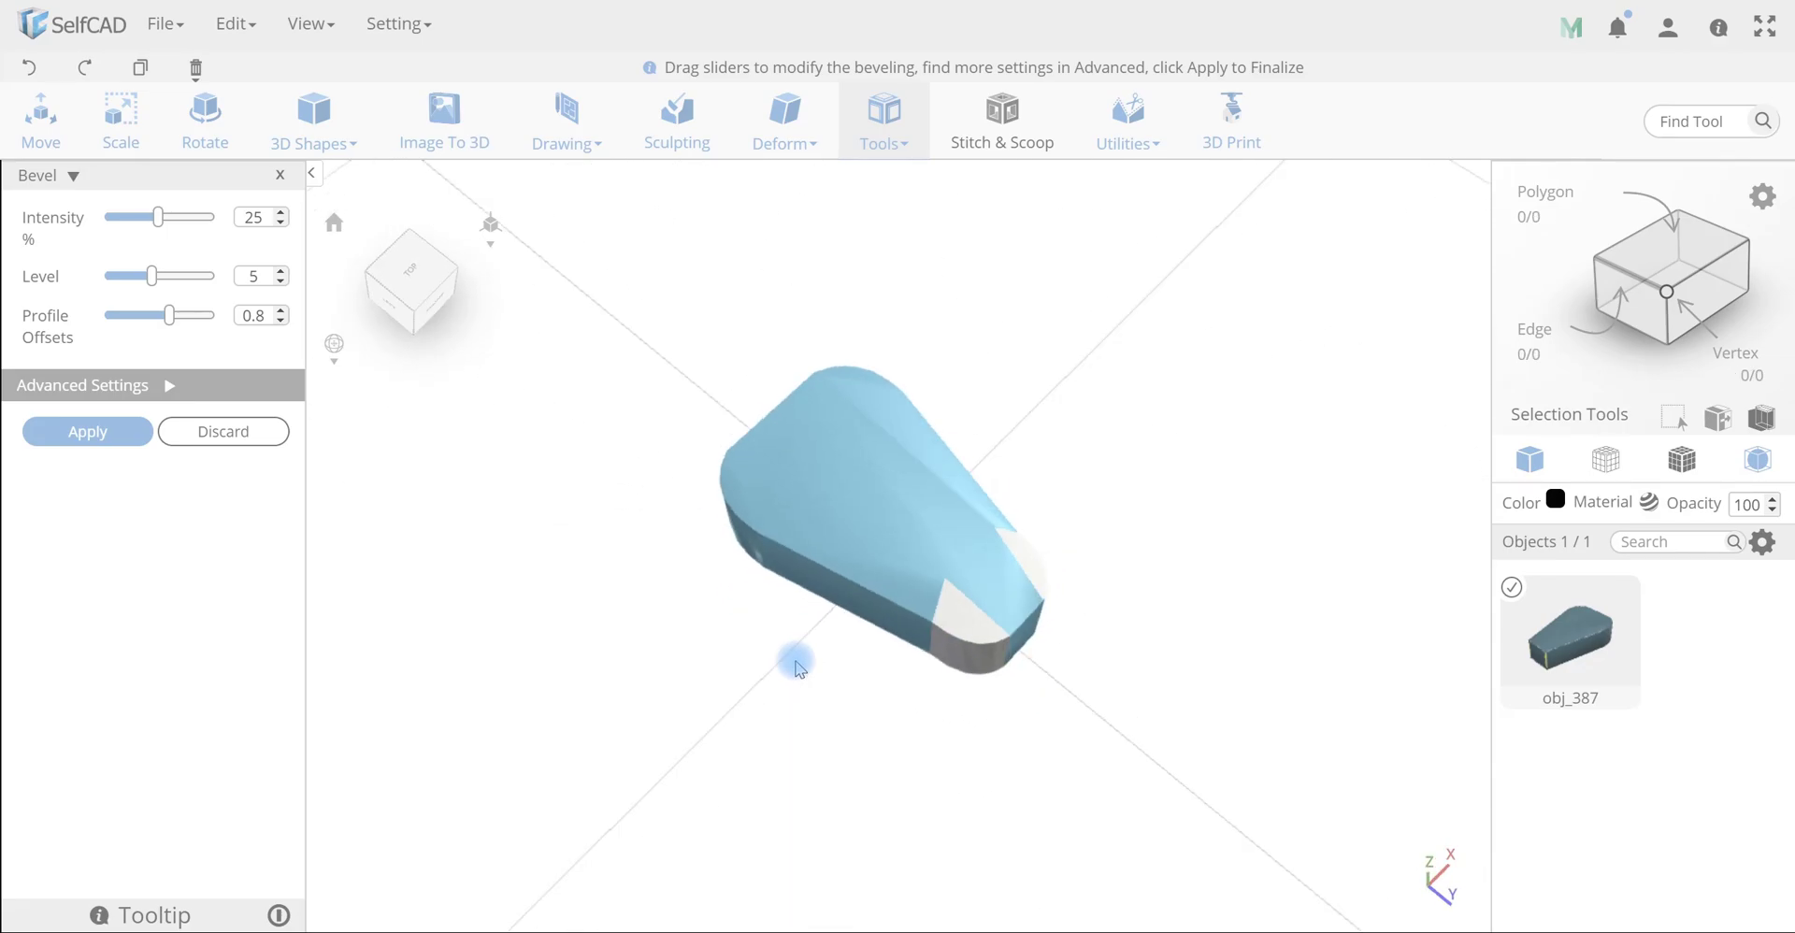
drag(162, 229, 223, 224)
drag(841, 718, 310, 438)
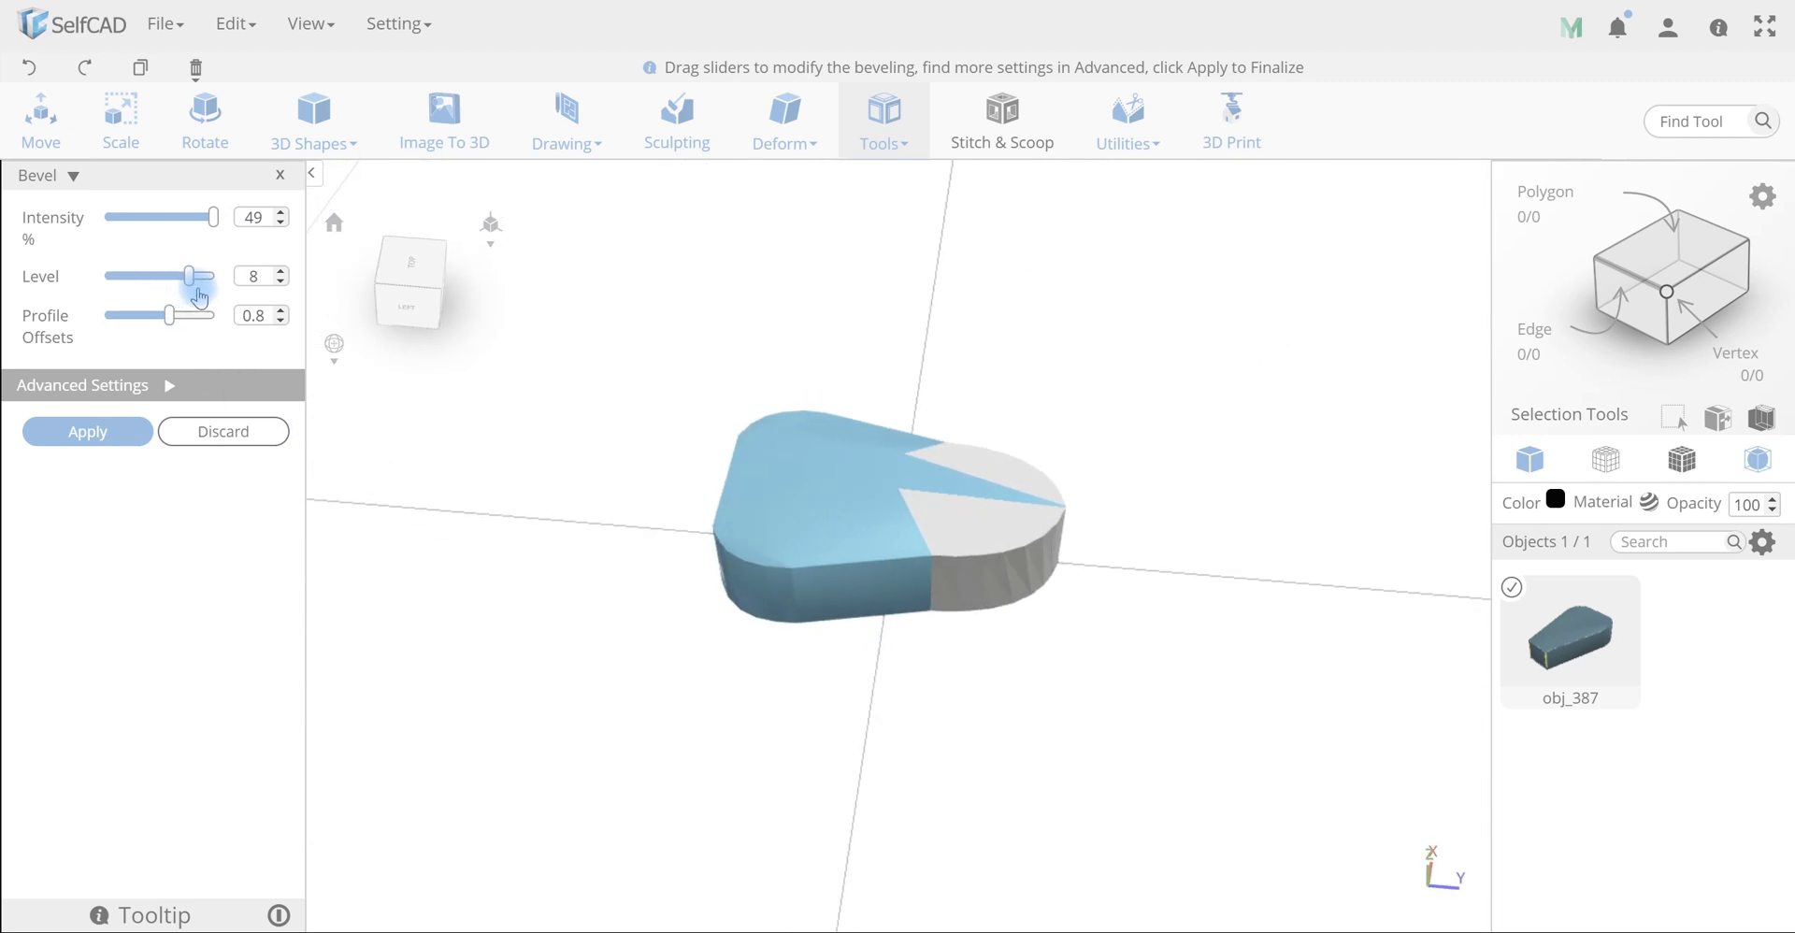
drag(1029, 689, 169, 334)
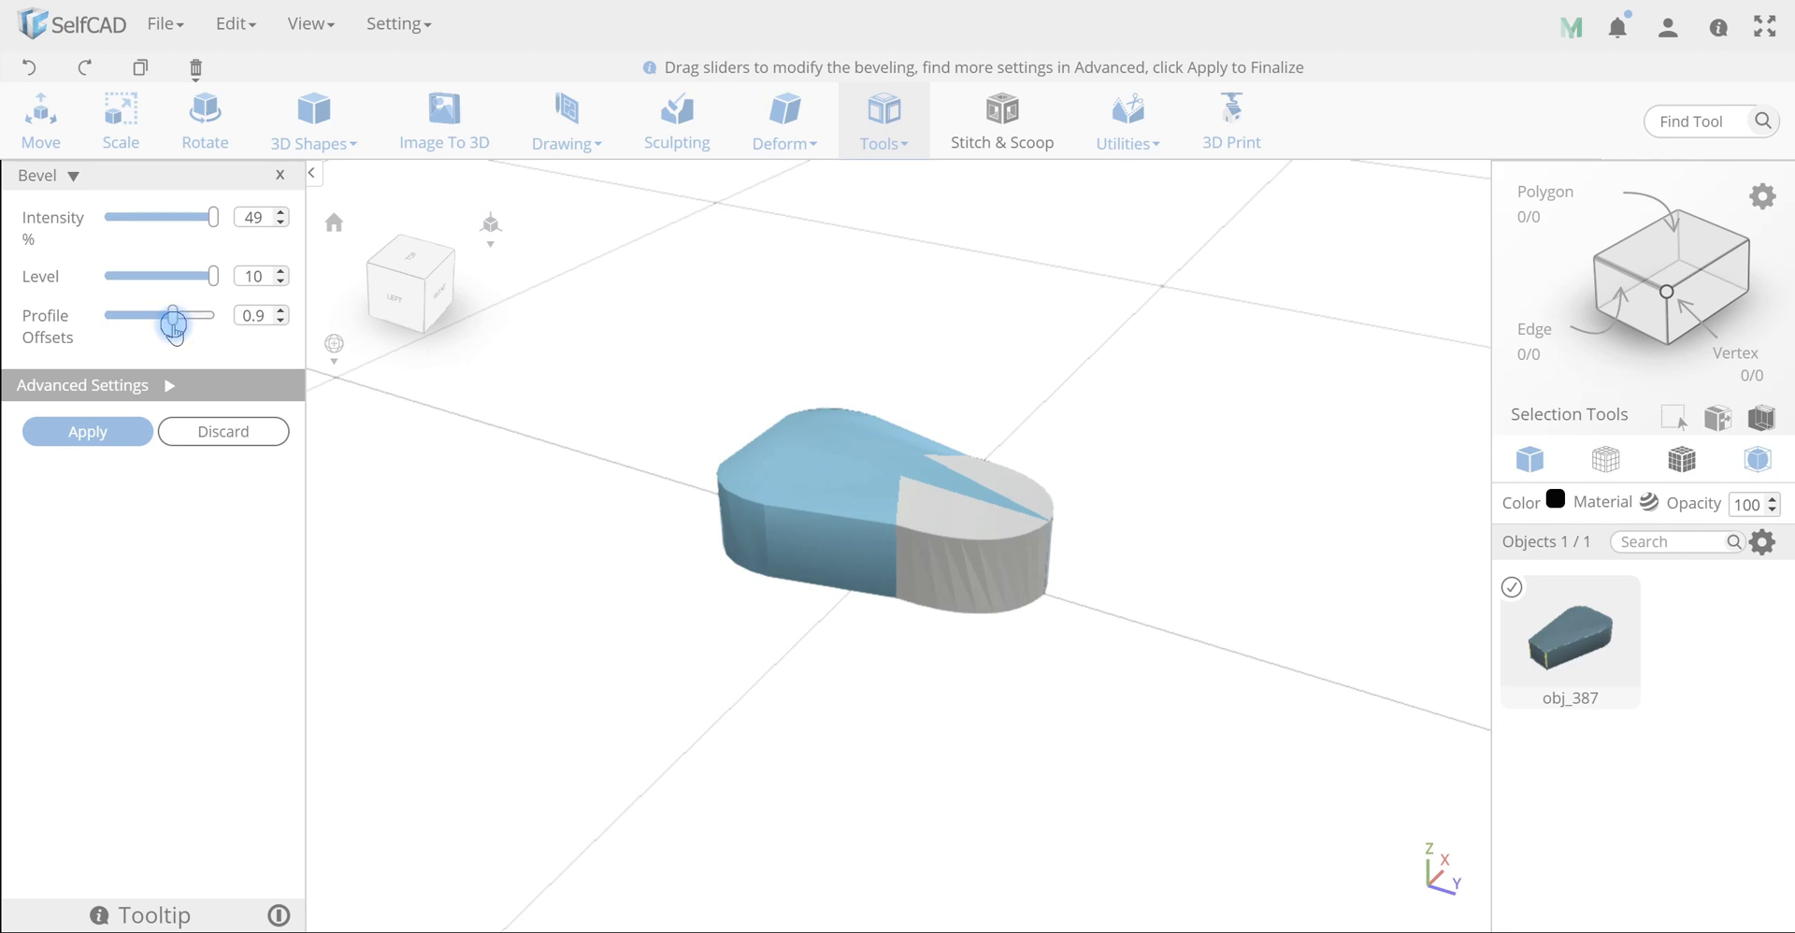
drag(574, 504, 122, 488)
click(103, 432)
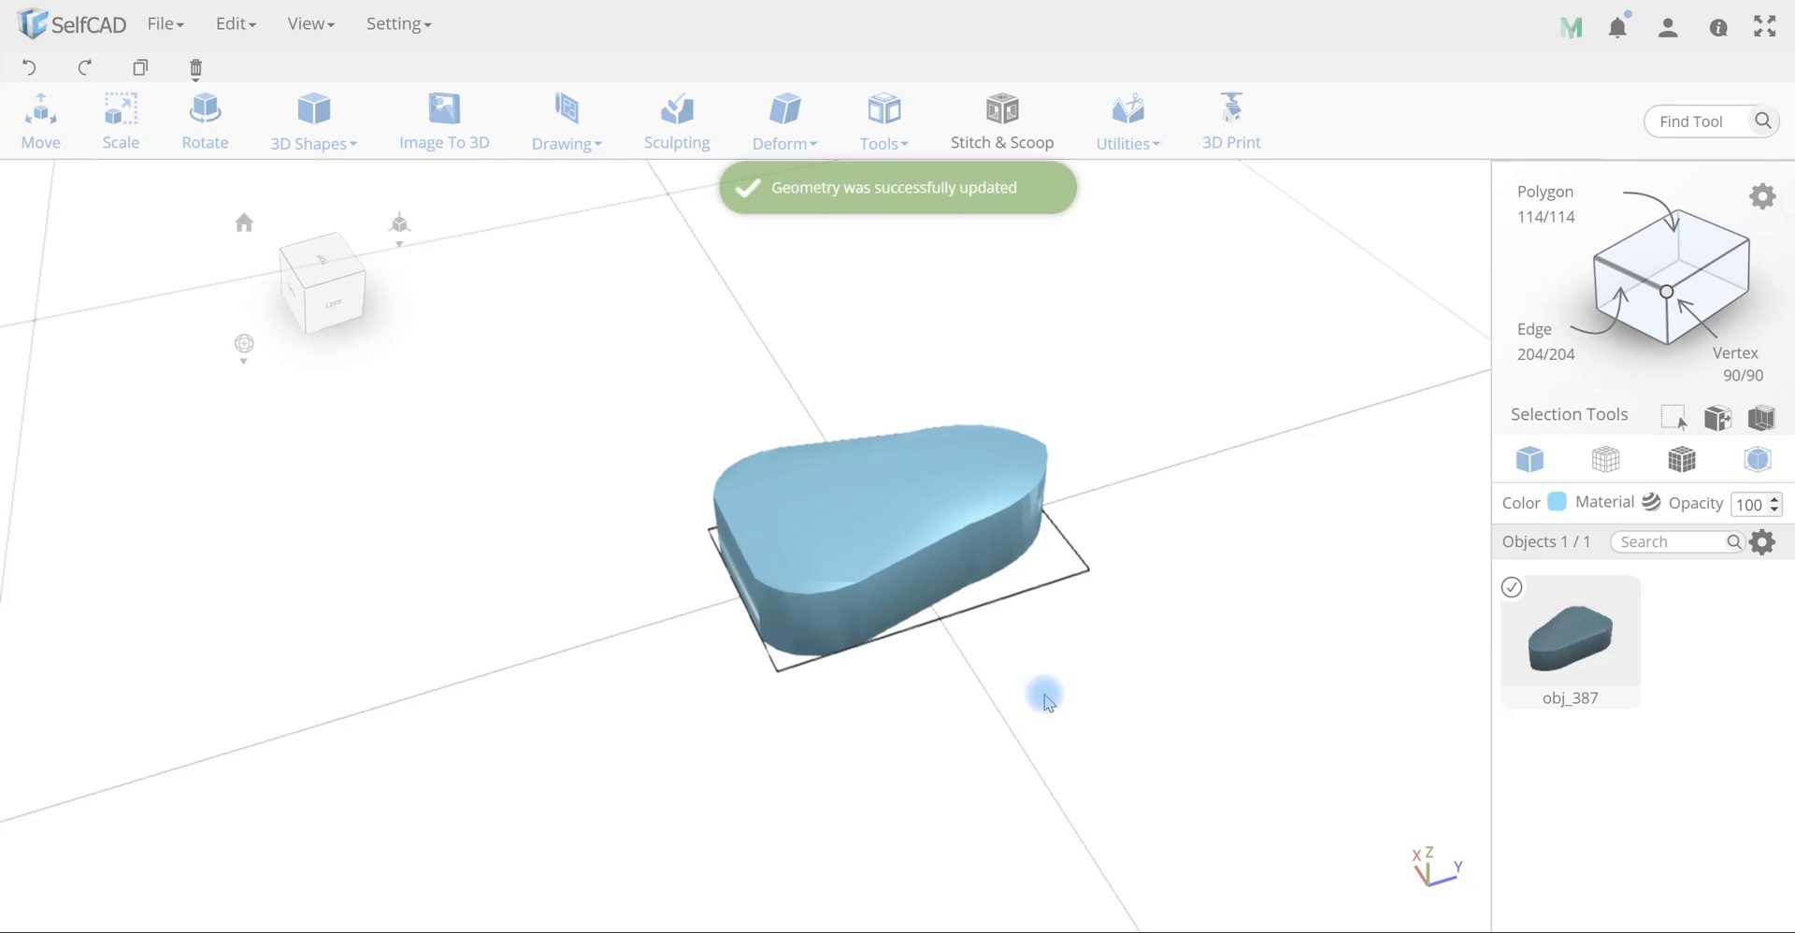
Lengthen the rounded block along Y and scale it up overall to about 22.62 × 44.29 × 8.86
key(s)
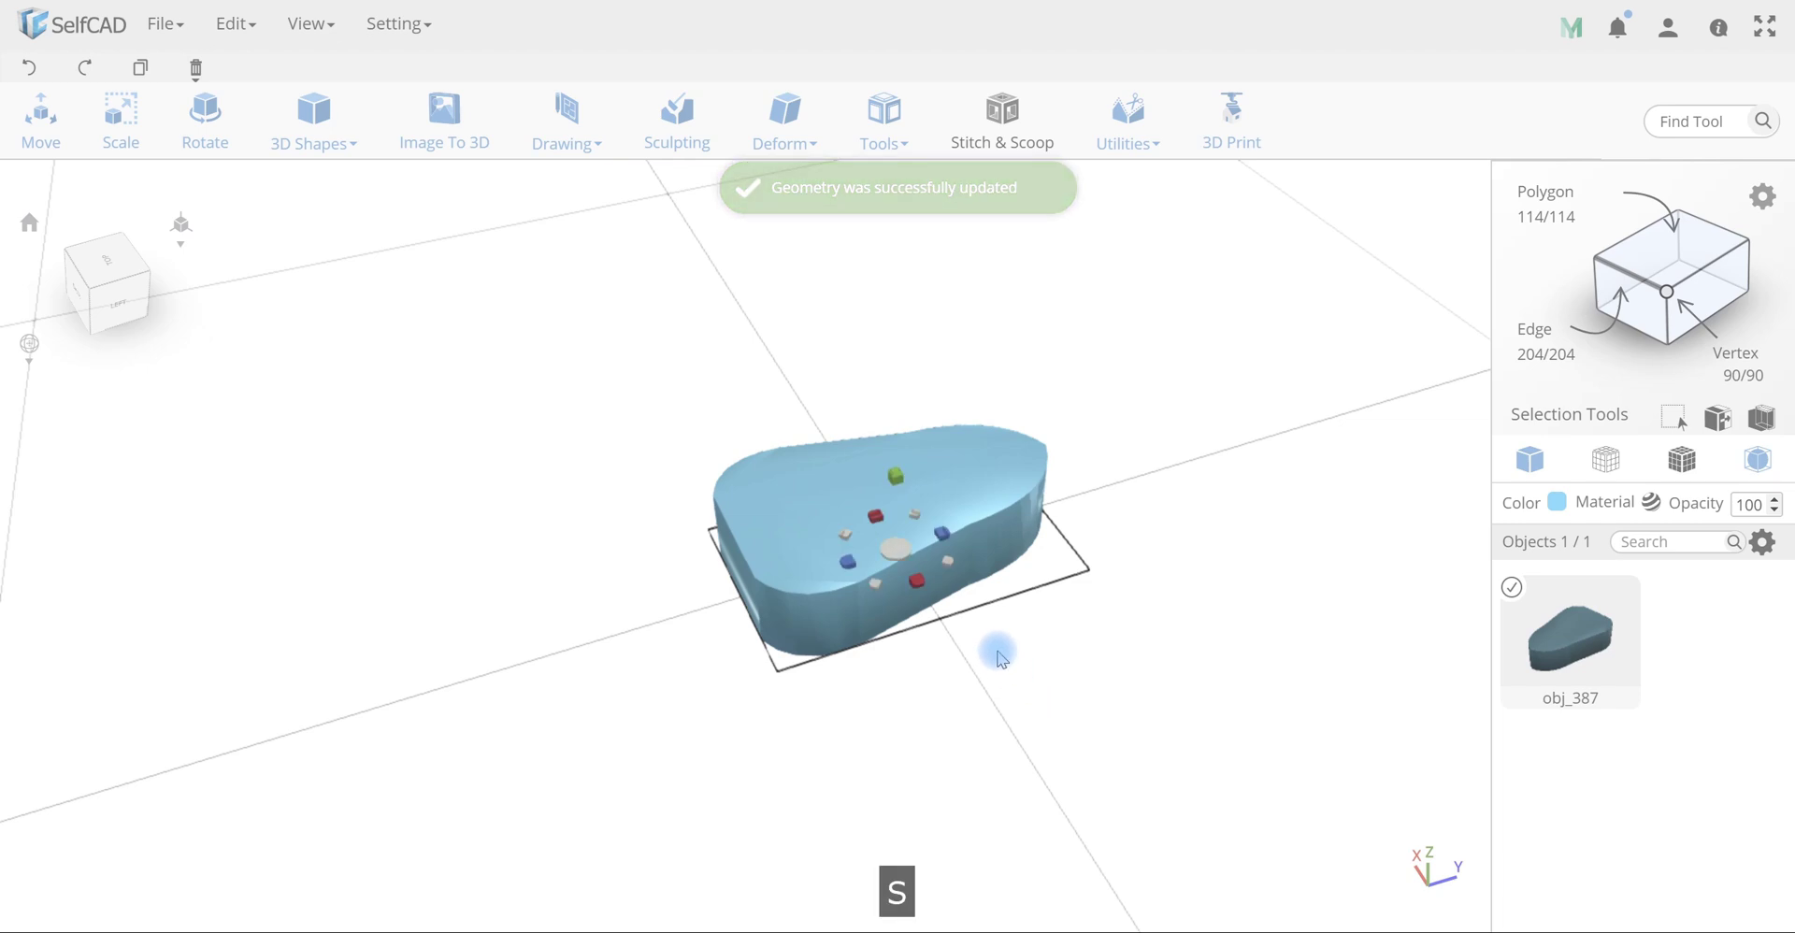
drag(946, 531, 984, 528)
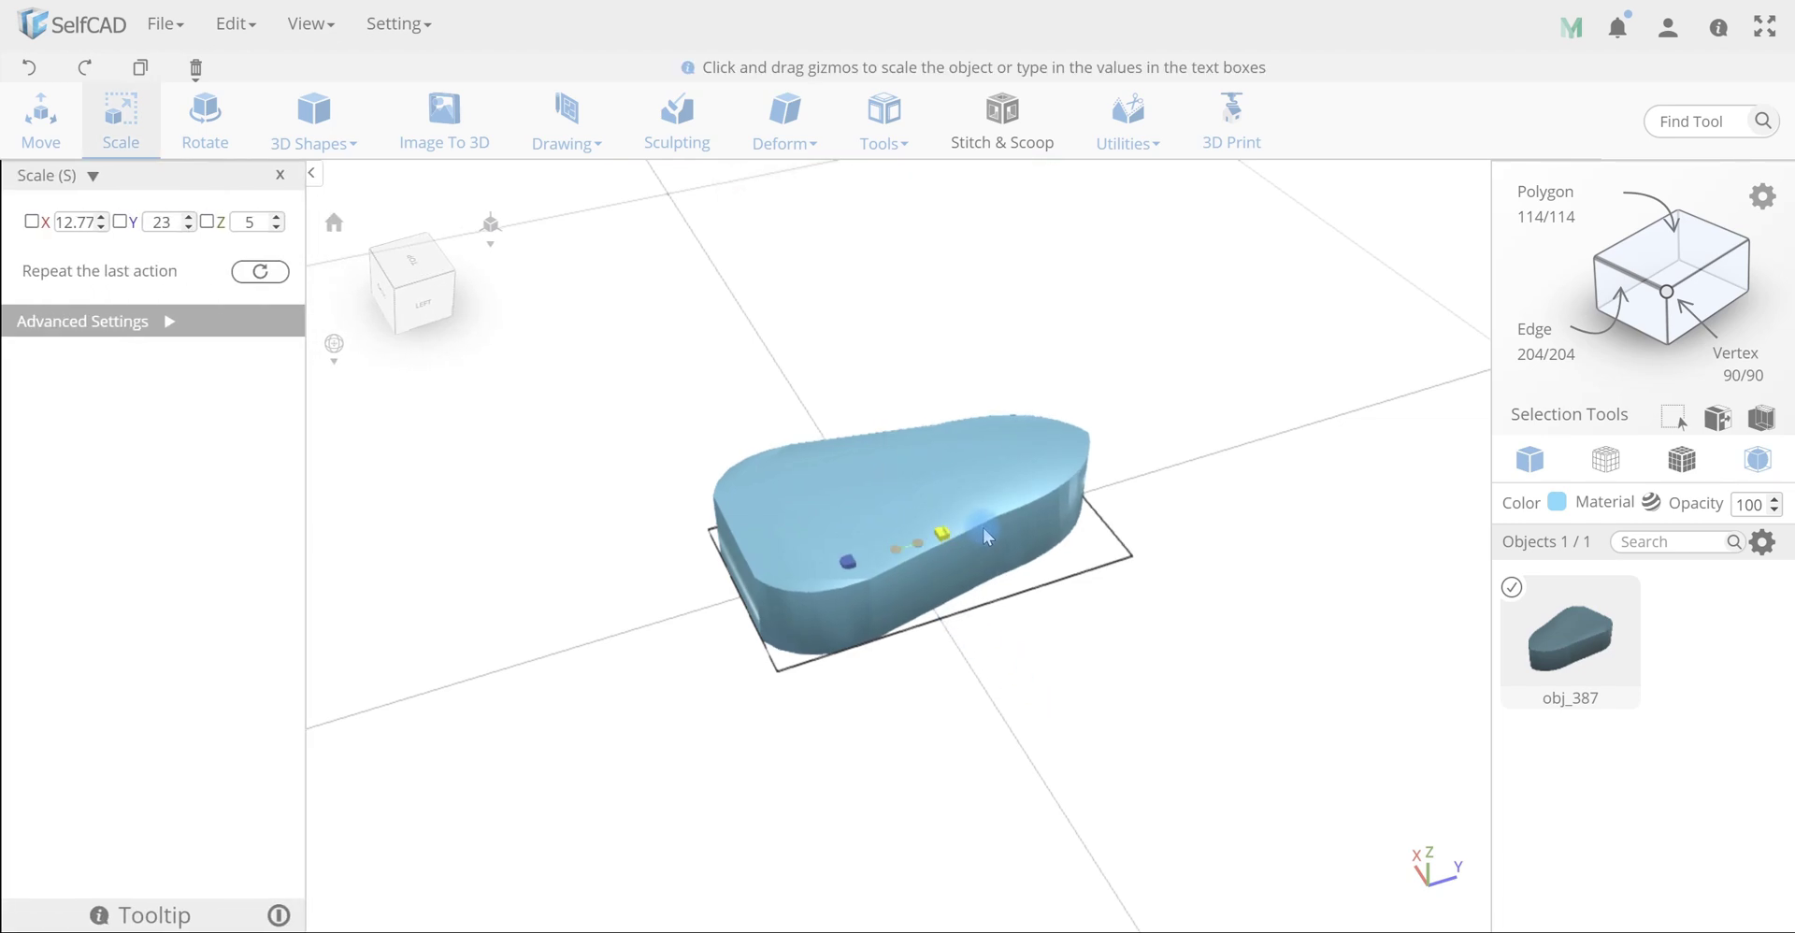
drag(996, 612, 825, 749)
scroll(921, 718, down, 5)
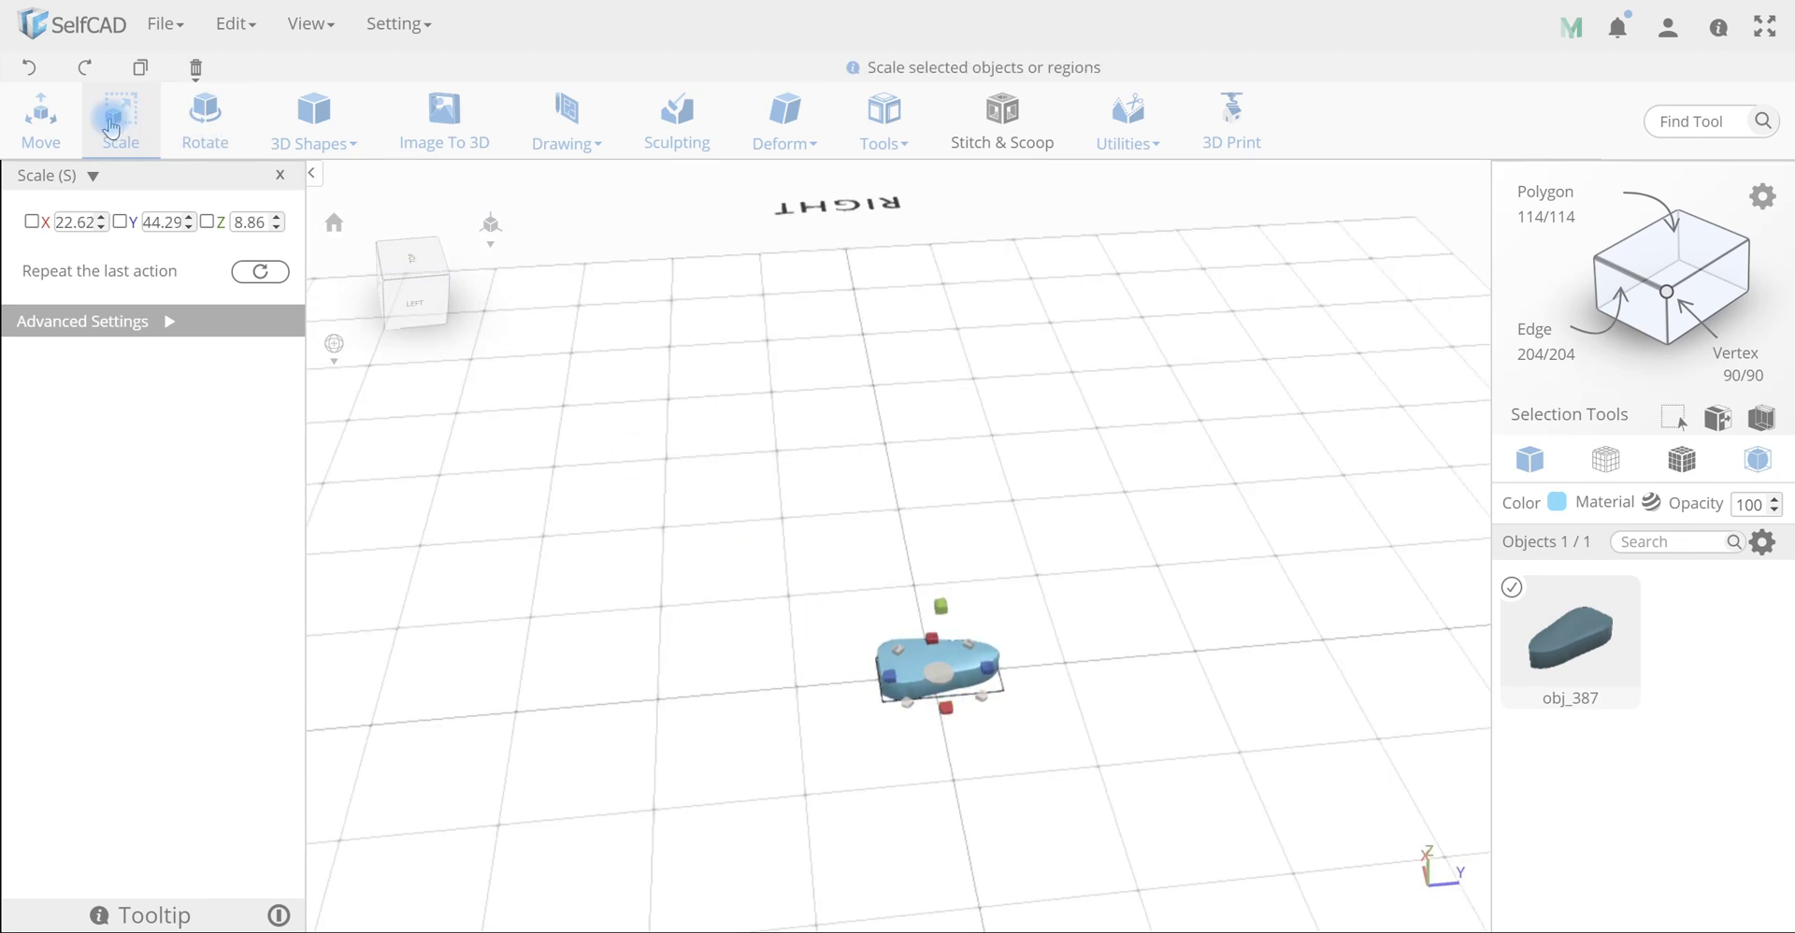
Move the rounded block to Y position 0 and finish the Move operation
click(40, 117)
double_click(173, 221)
text(0)
key(Return)
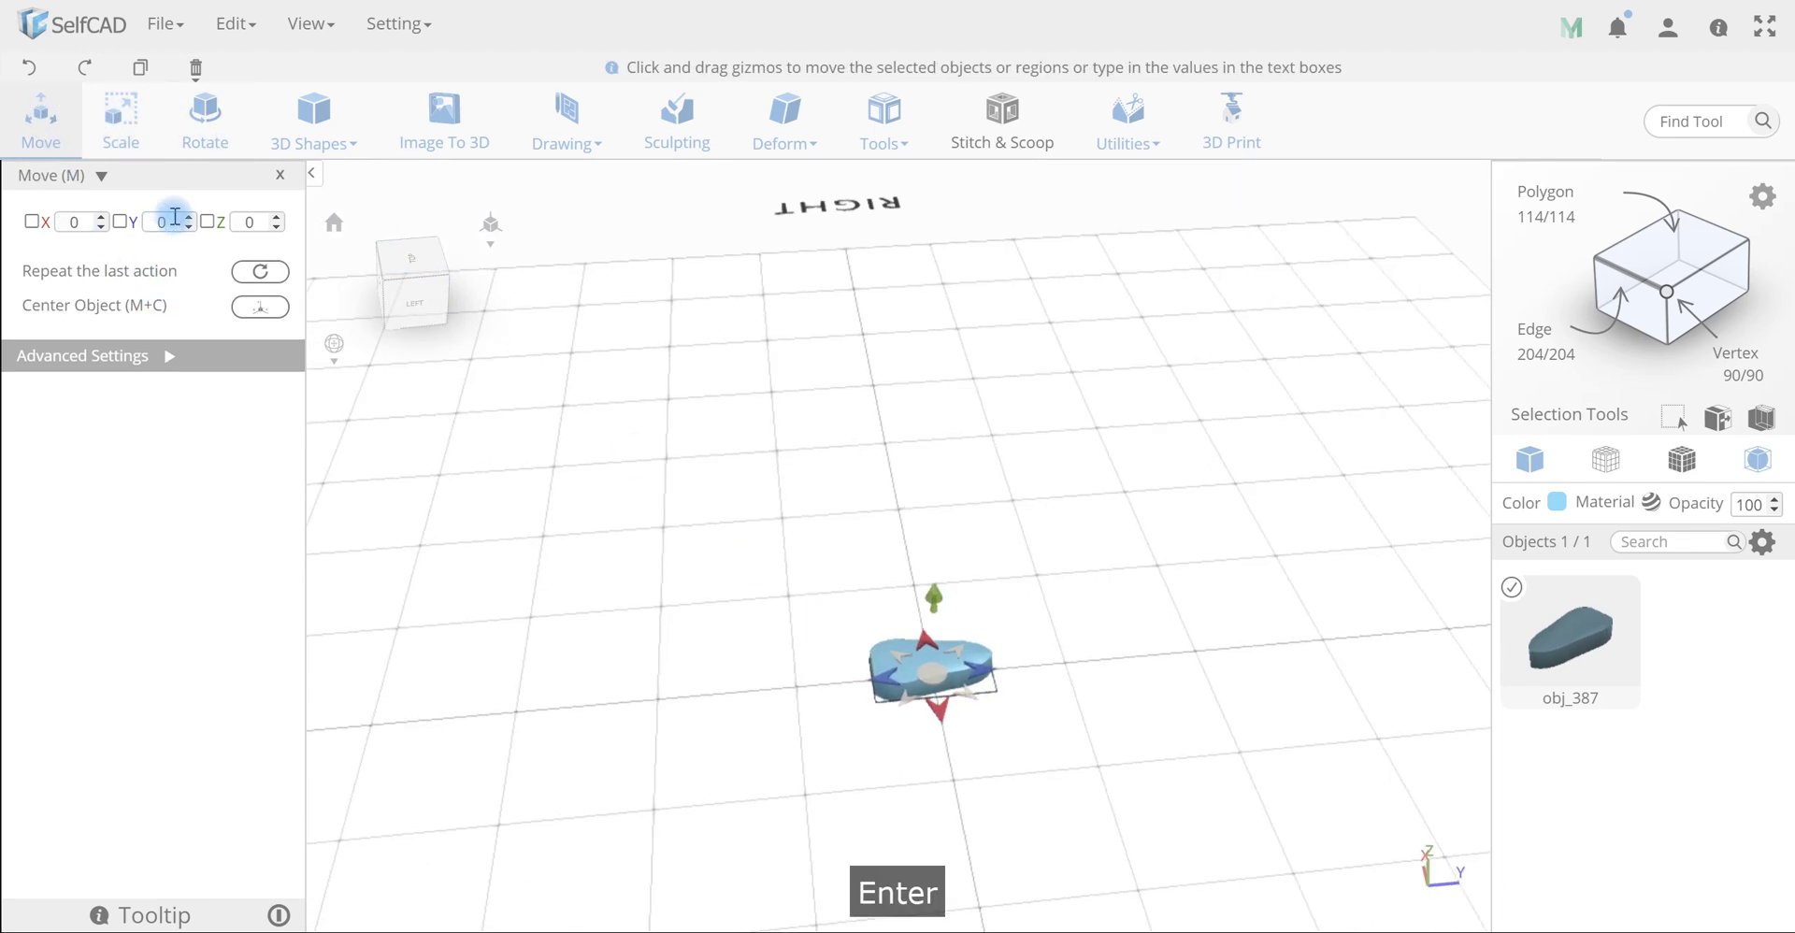
click(277, 182)
Set up Copy Offsets for the block with a Z position offset of 15 and Pivot offsets of Y 20 and Z 30
drag(598, 252, 823, 694)
click(884, 117)
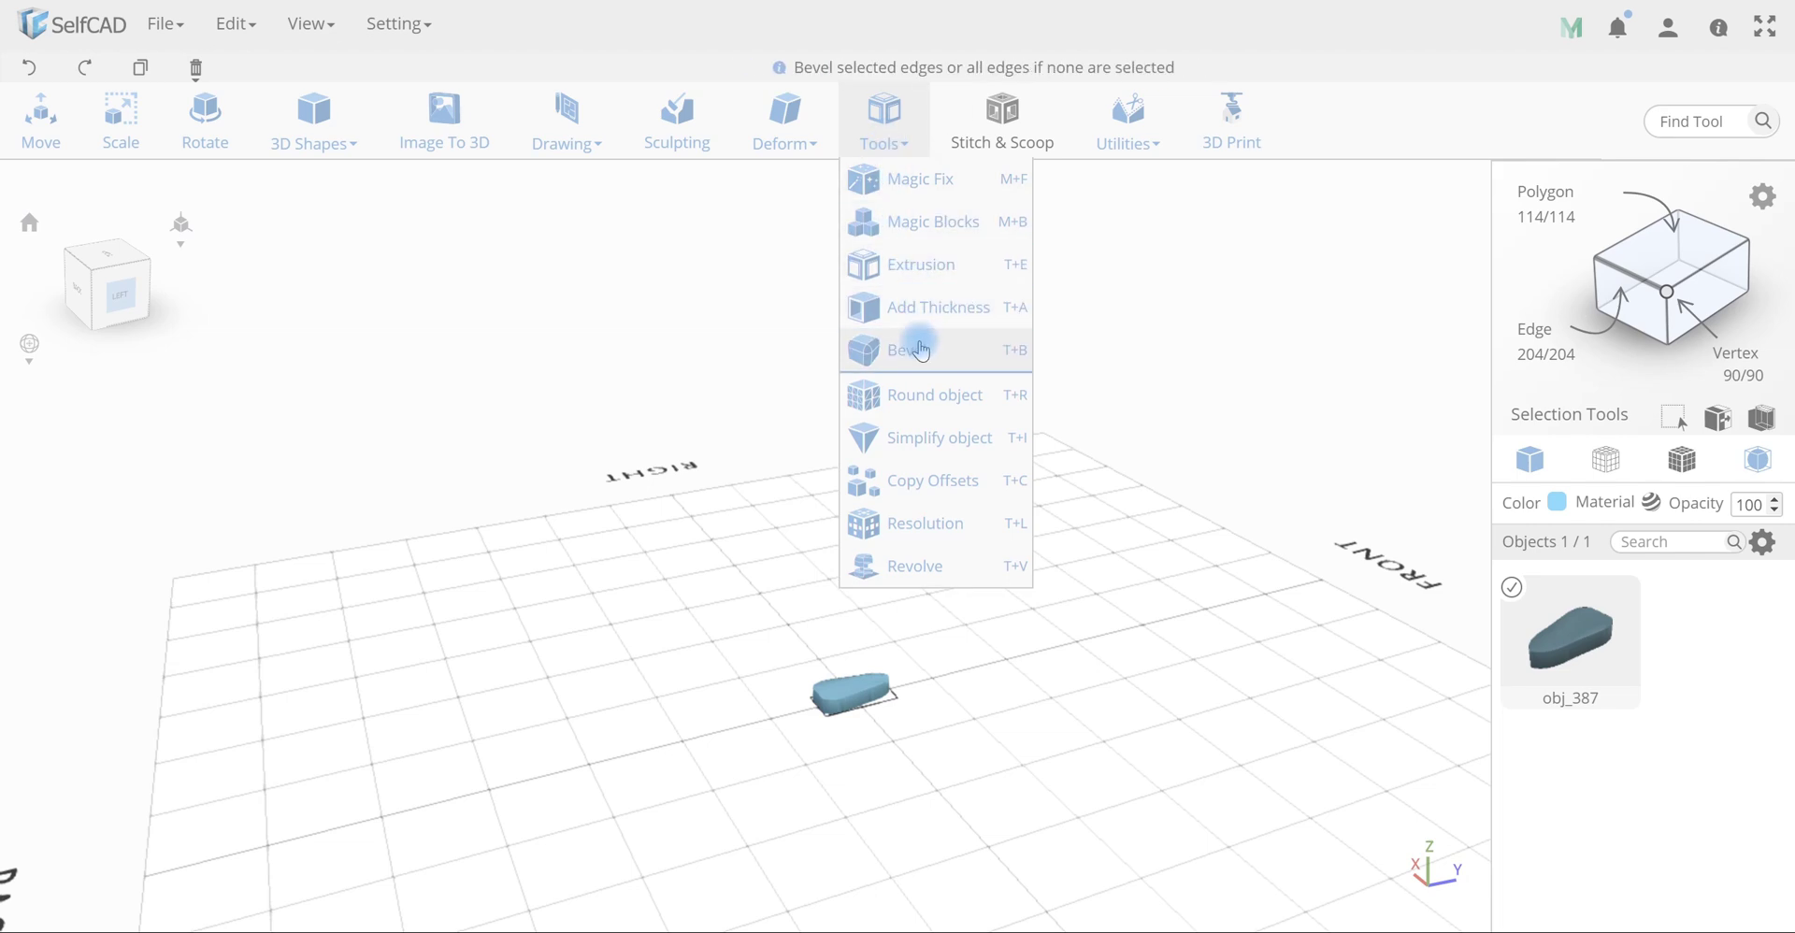
click(921, 479)
click(239, 245)
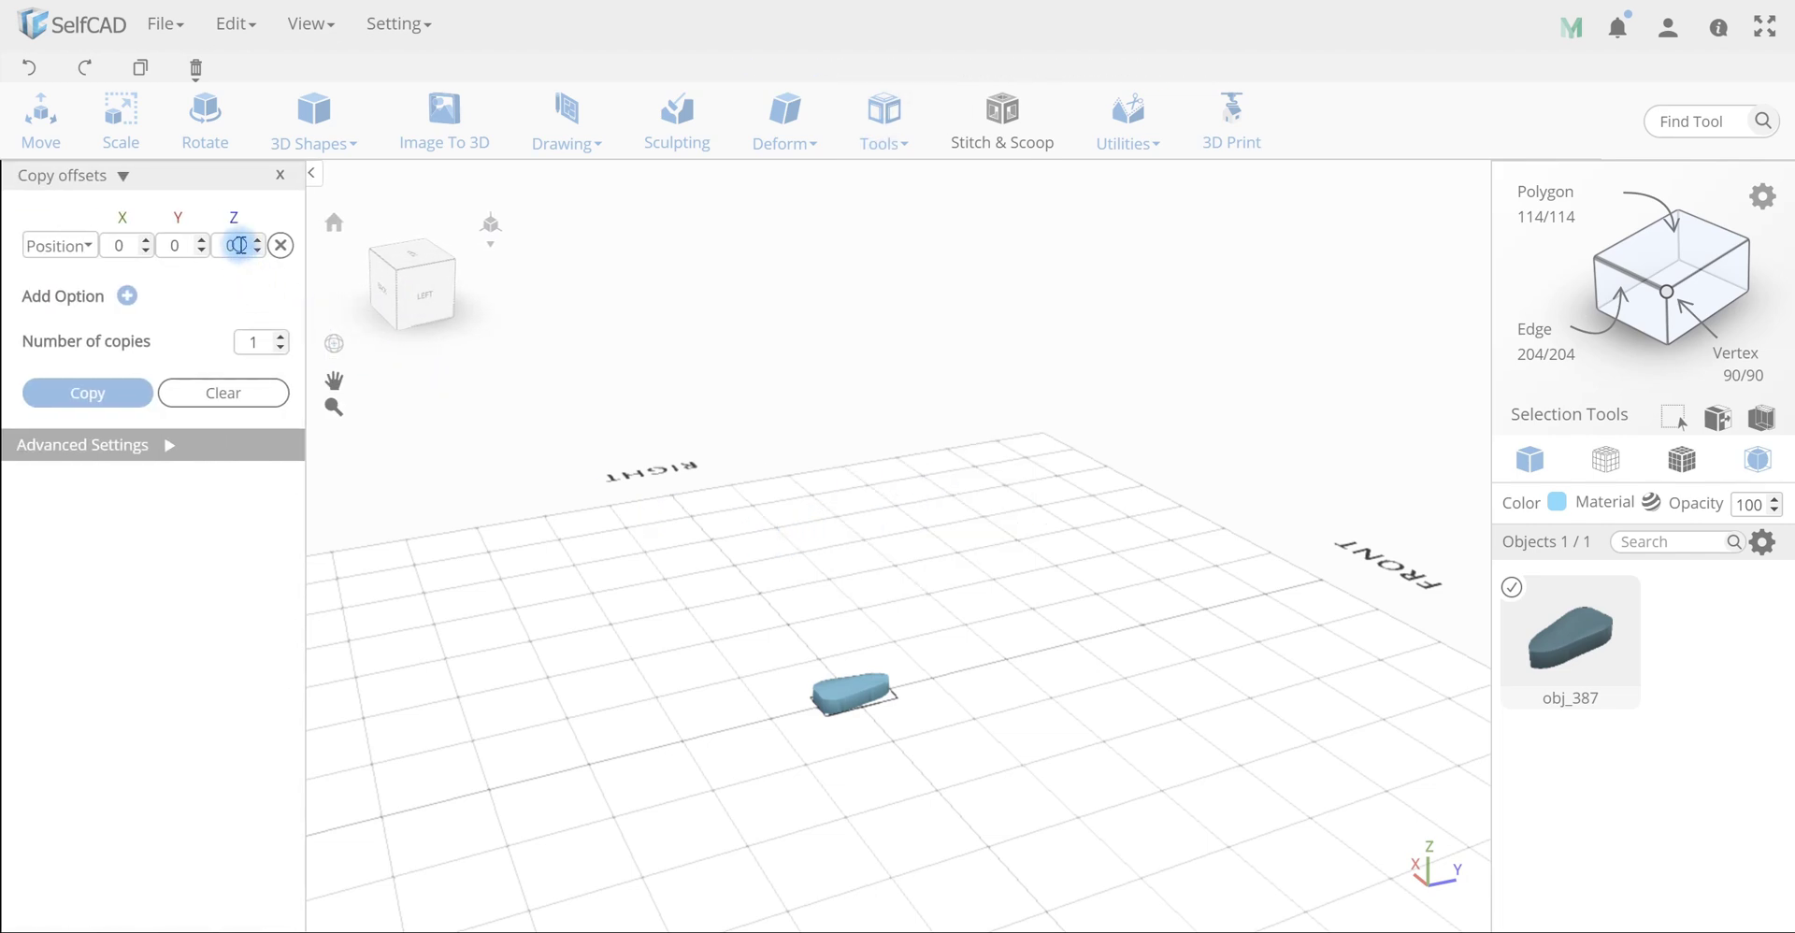
click(127, 296)
click(75, 275)
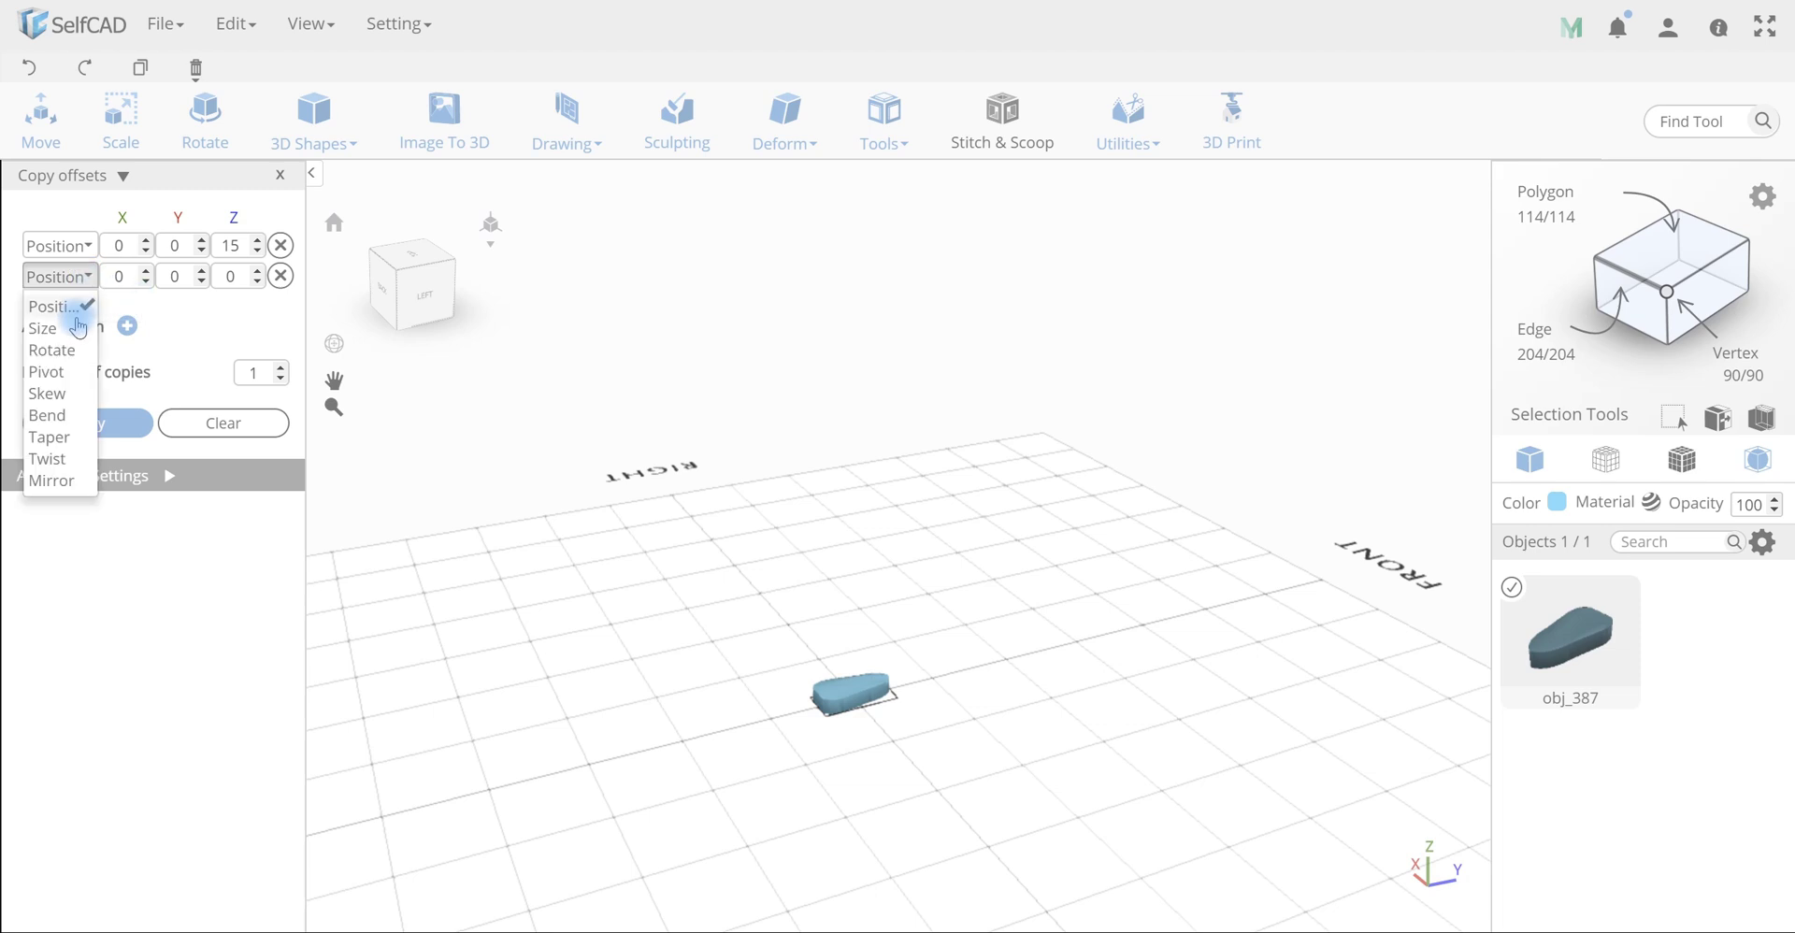
click(67, 378)
click(204, 273)
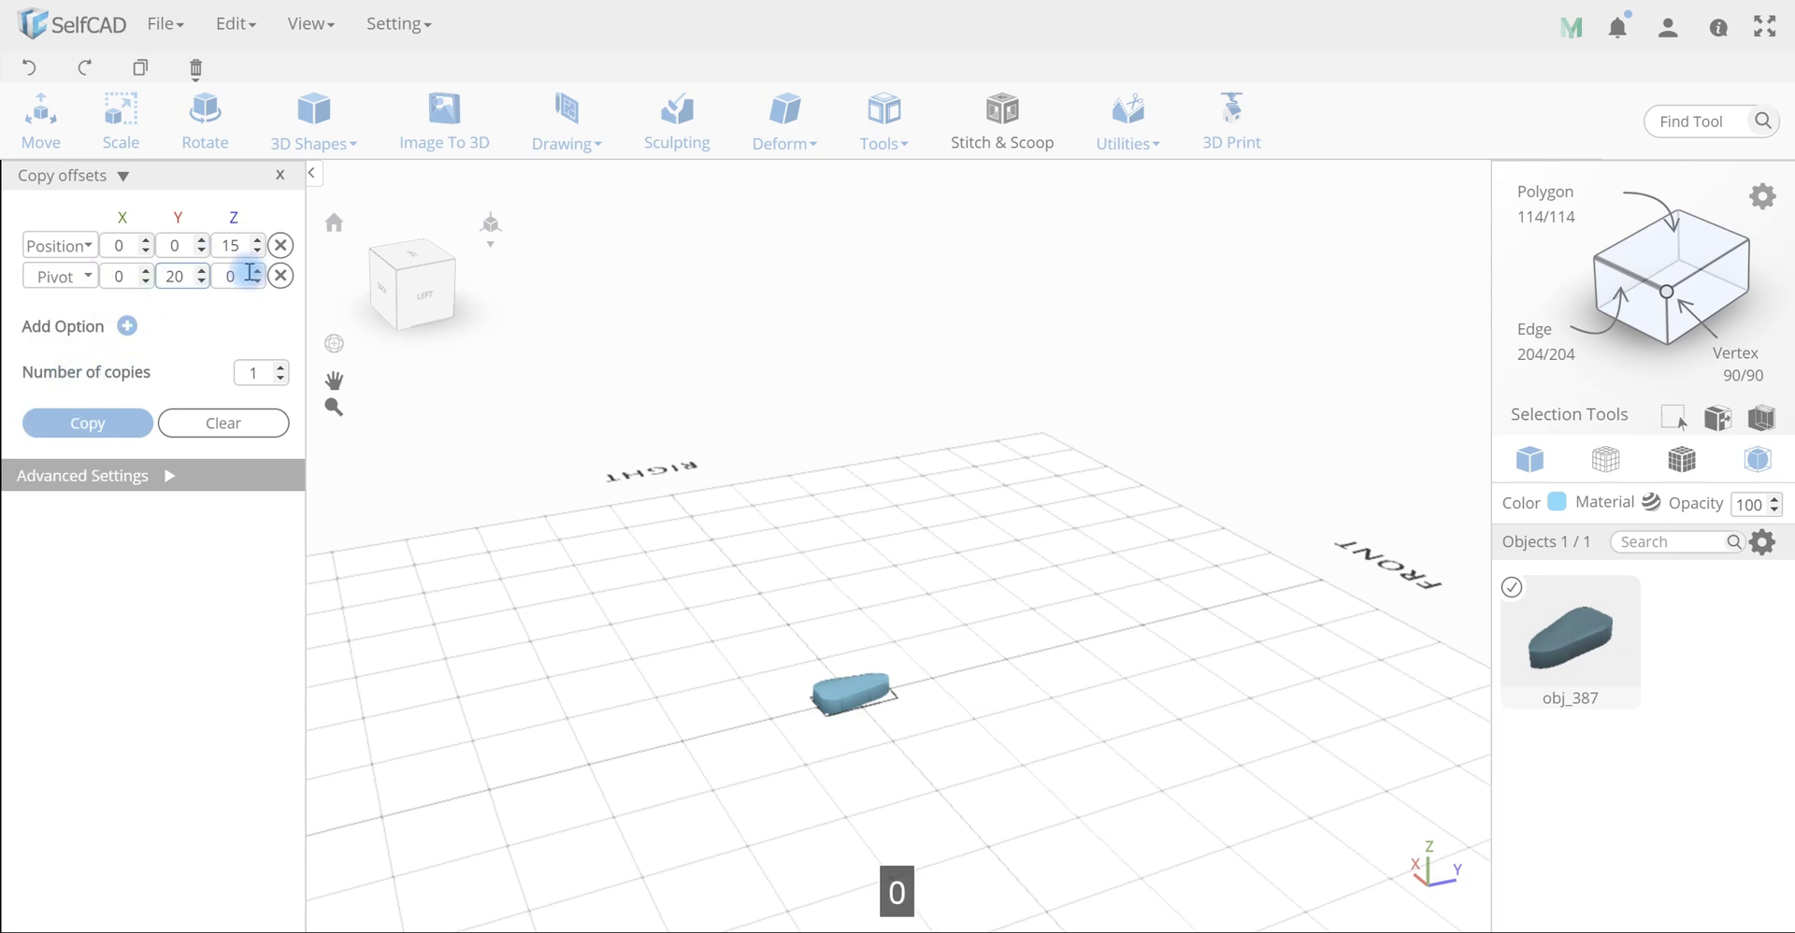
click(237, 278)
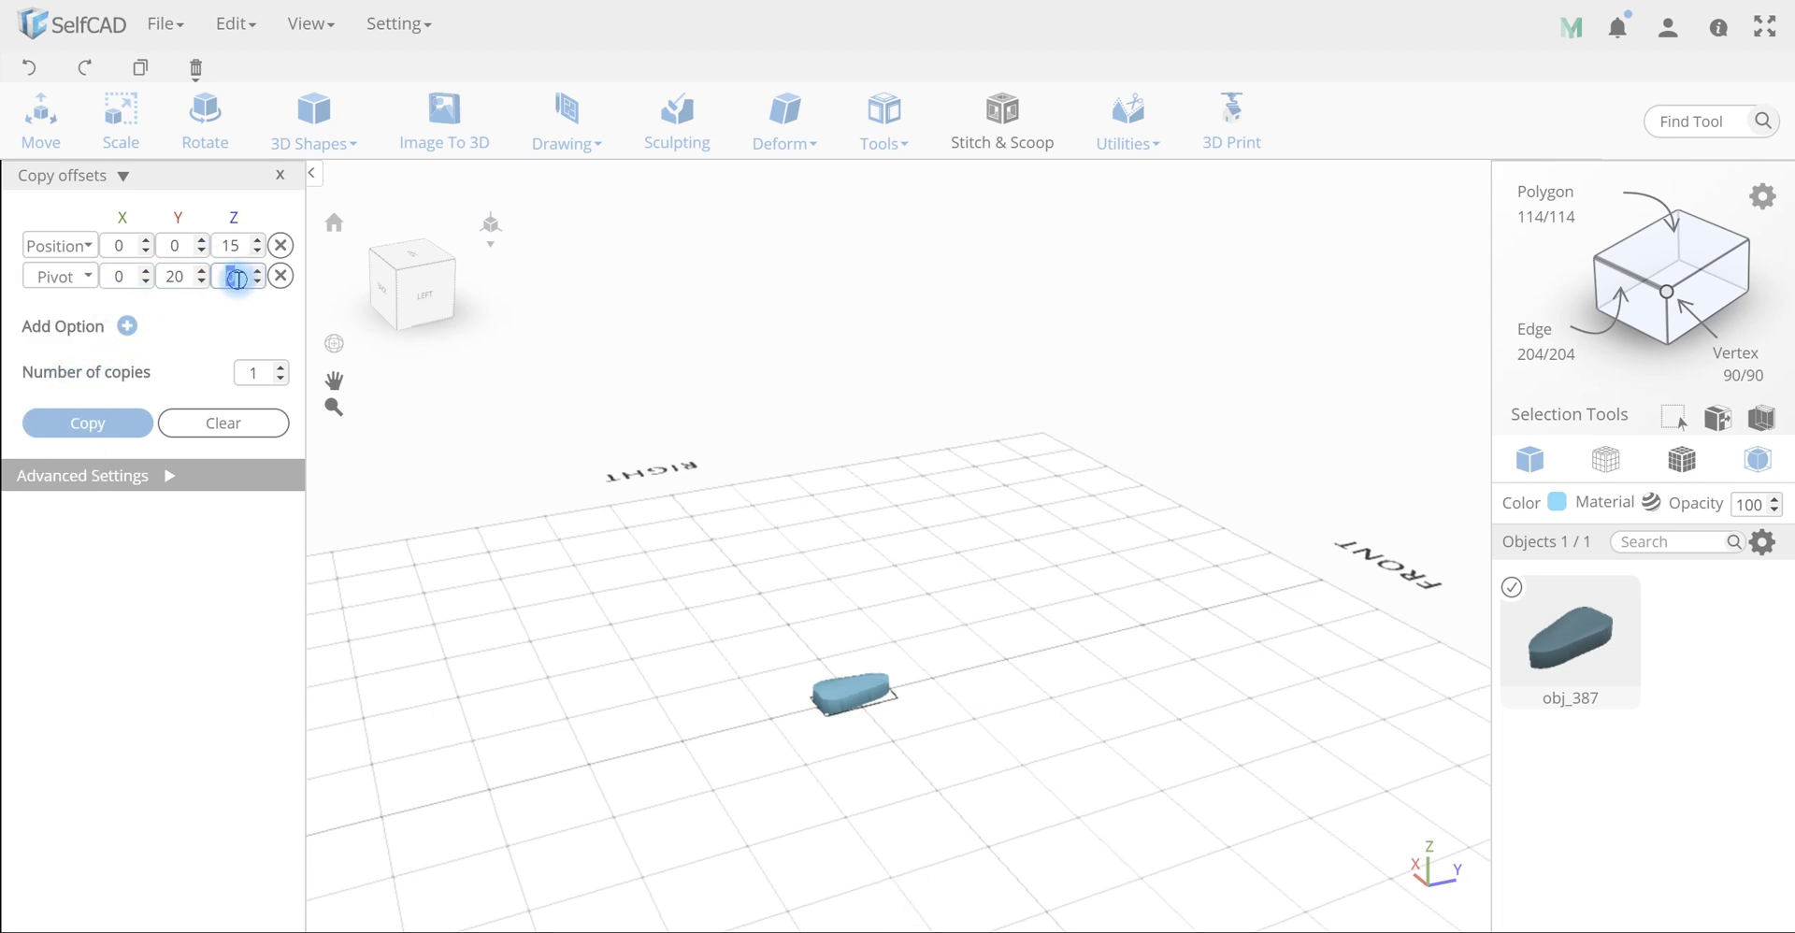
Create 10 offset copies of the block as a spiral of steps and close Copy Offsets
click(249, 367)
text(10)
key(Return)
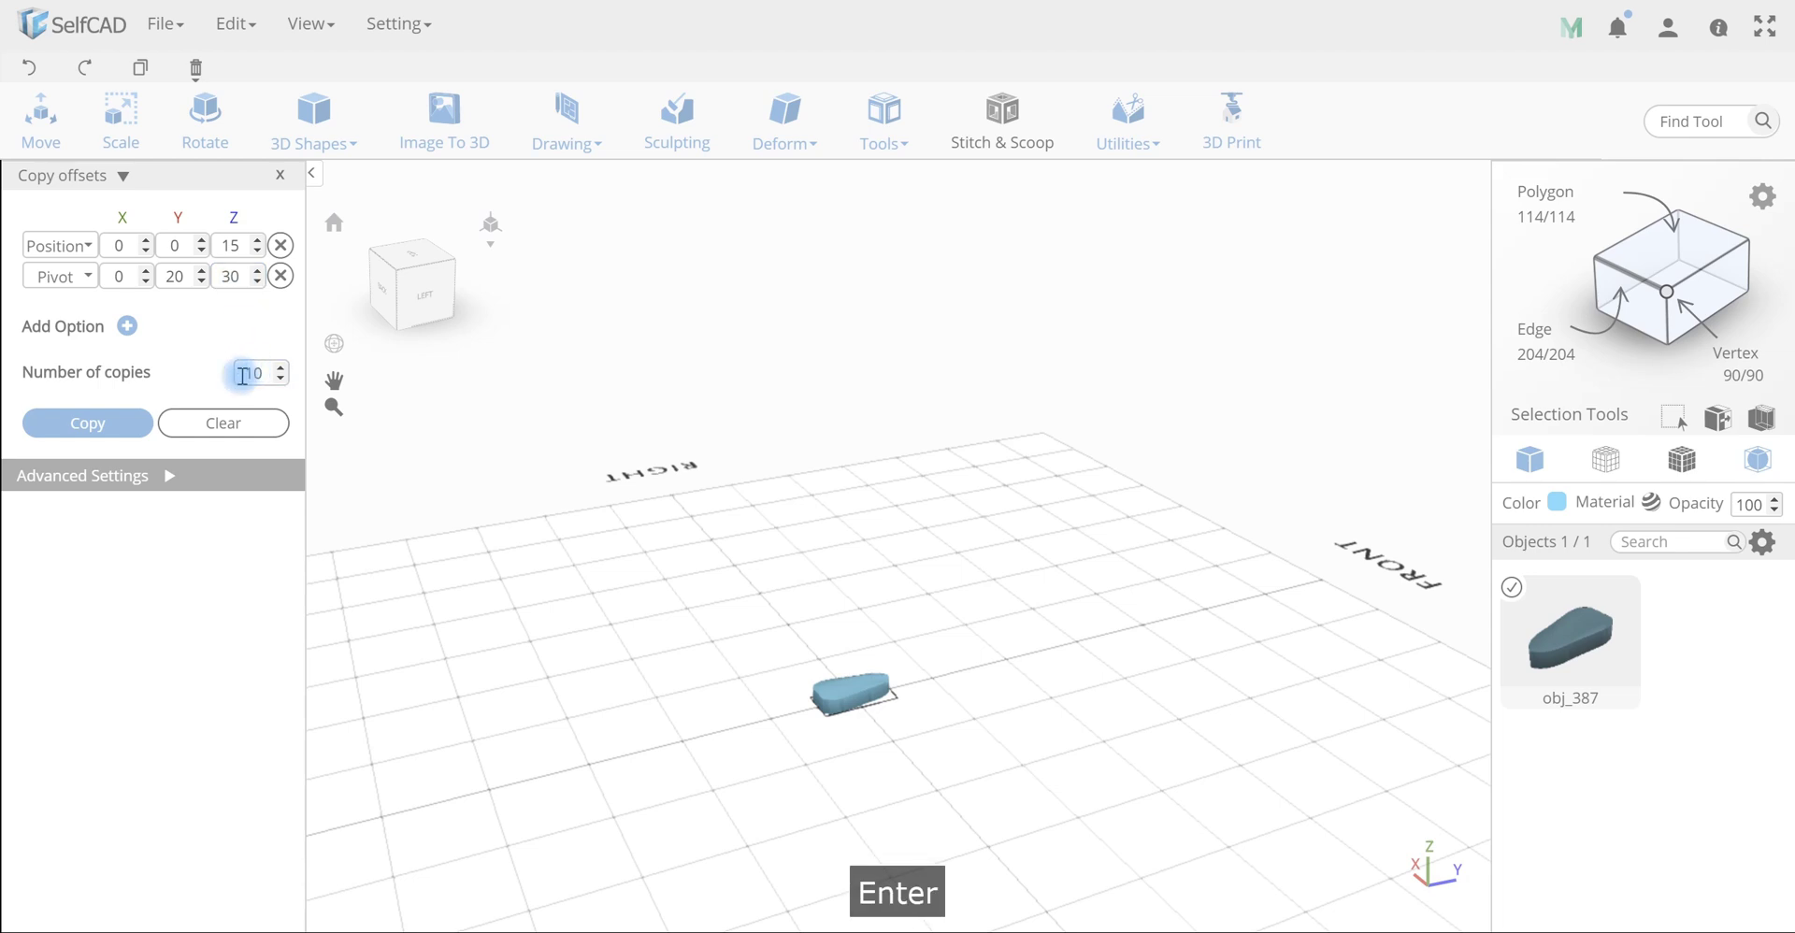
click(121, 416)
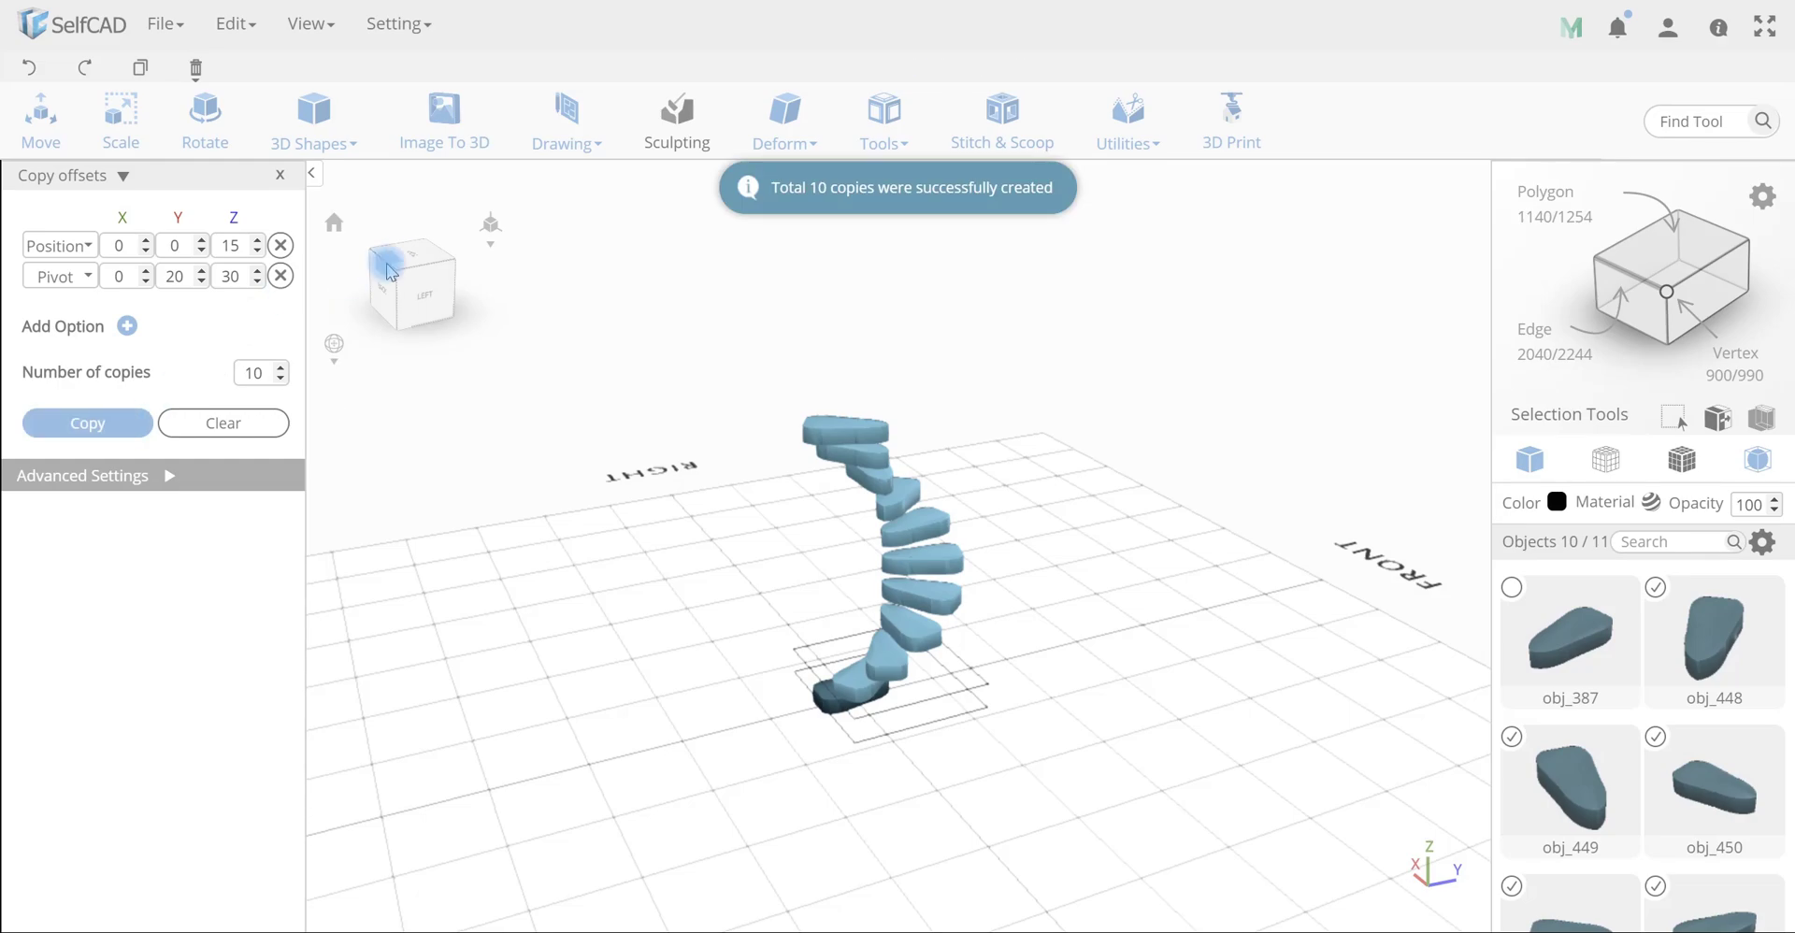
click(389, 271)
mouse_move(561, 513)
mouse_down()
mouse_move(395, 373)
mouse_move(889, 598)
mouse_move(958, 605)
mouse_move(785, 552)
mouse_move(561, 524)
mouse_up()
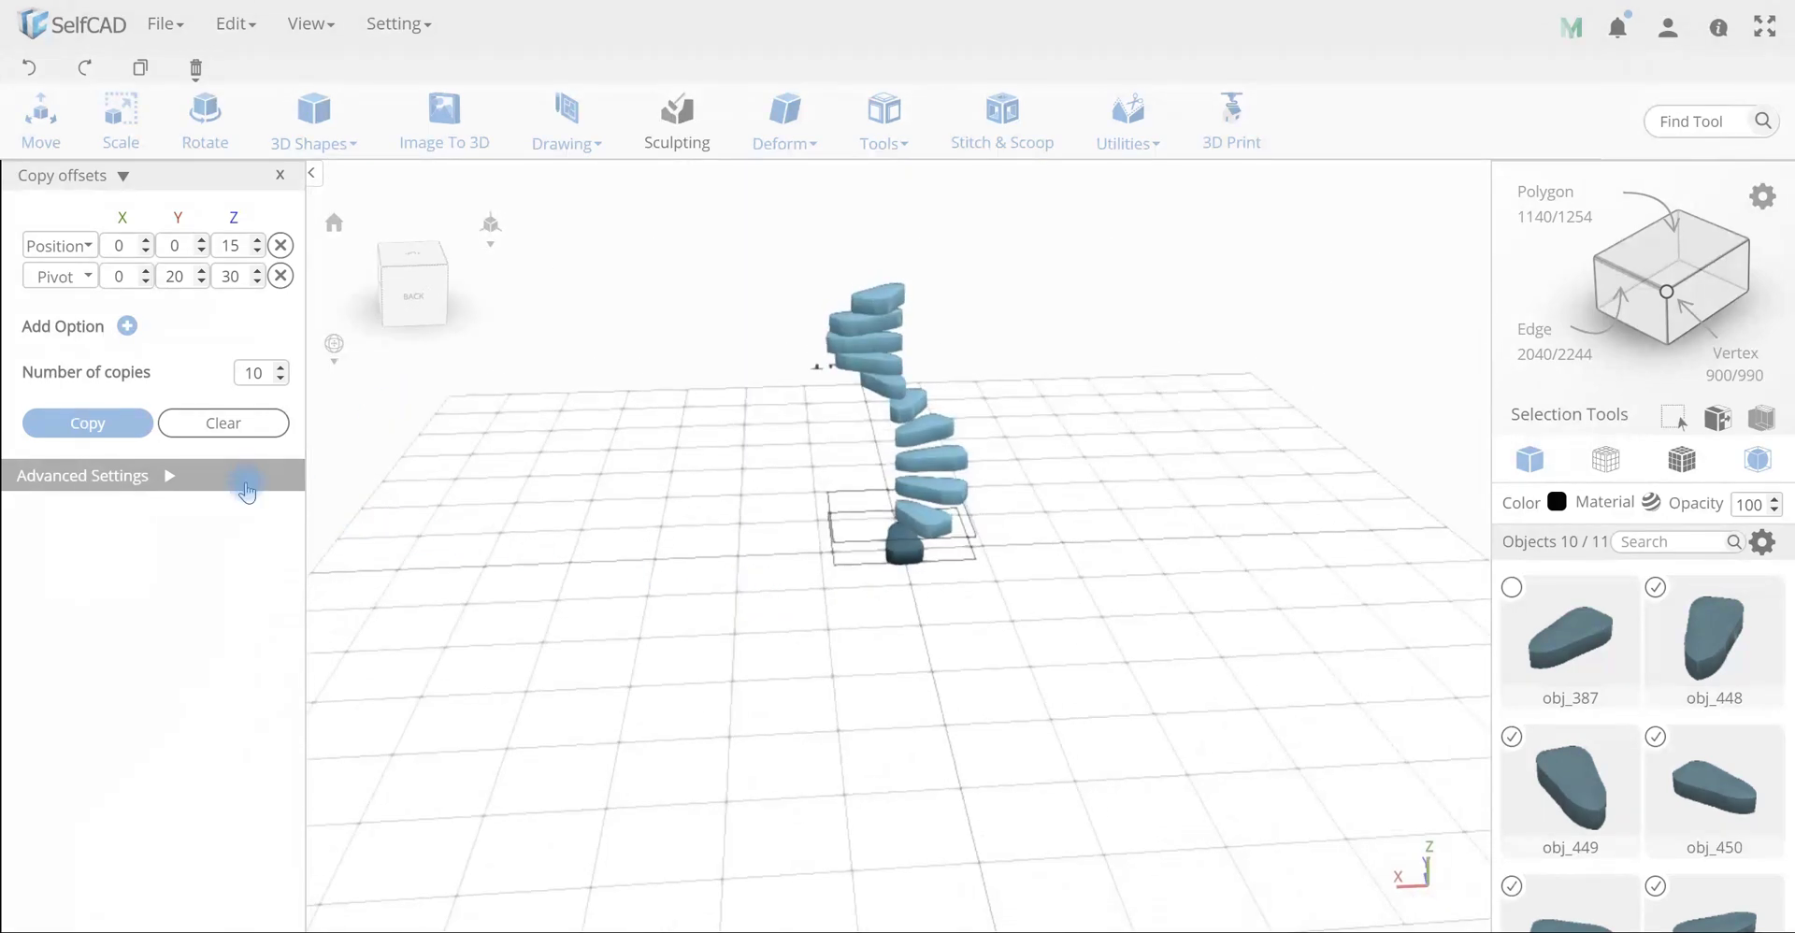
click(281, 178)
drag(1030, 501, 990, 589)
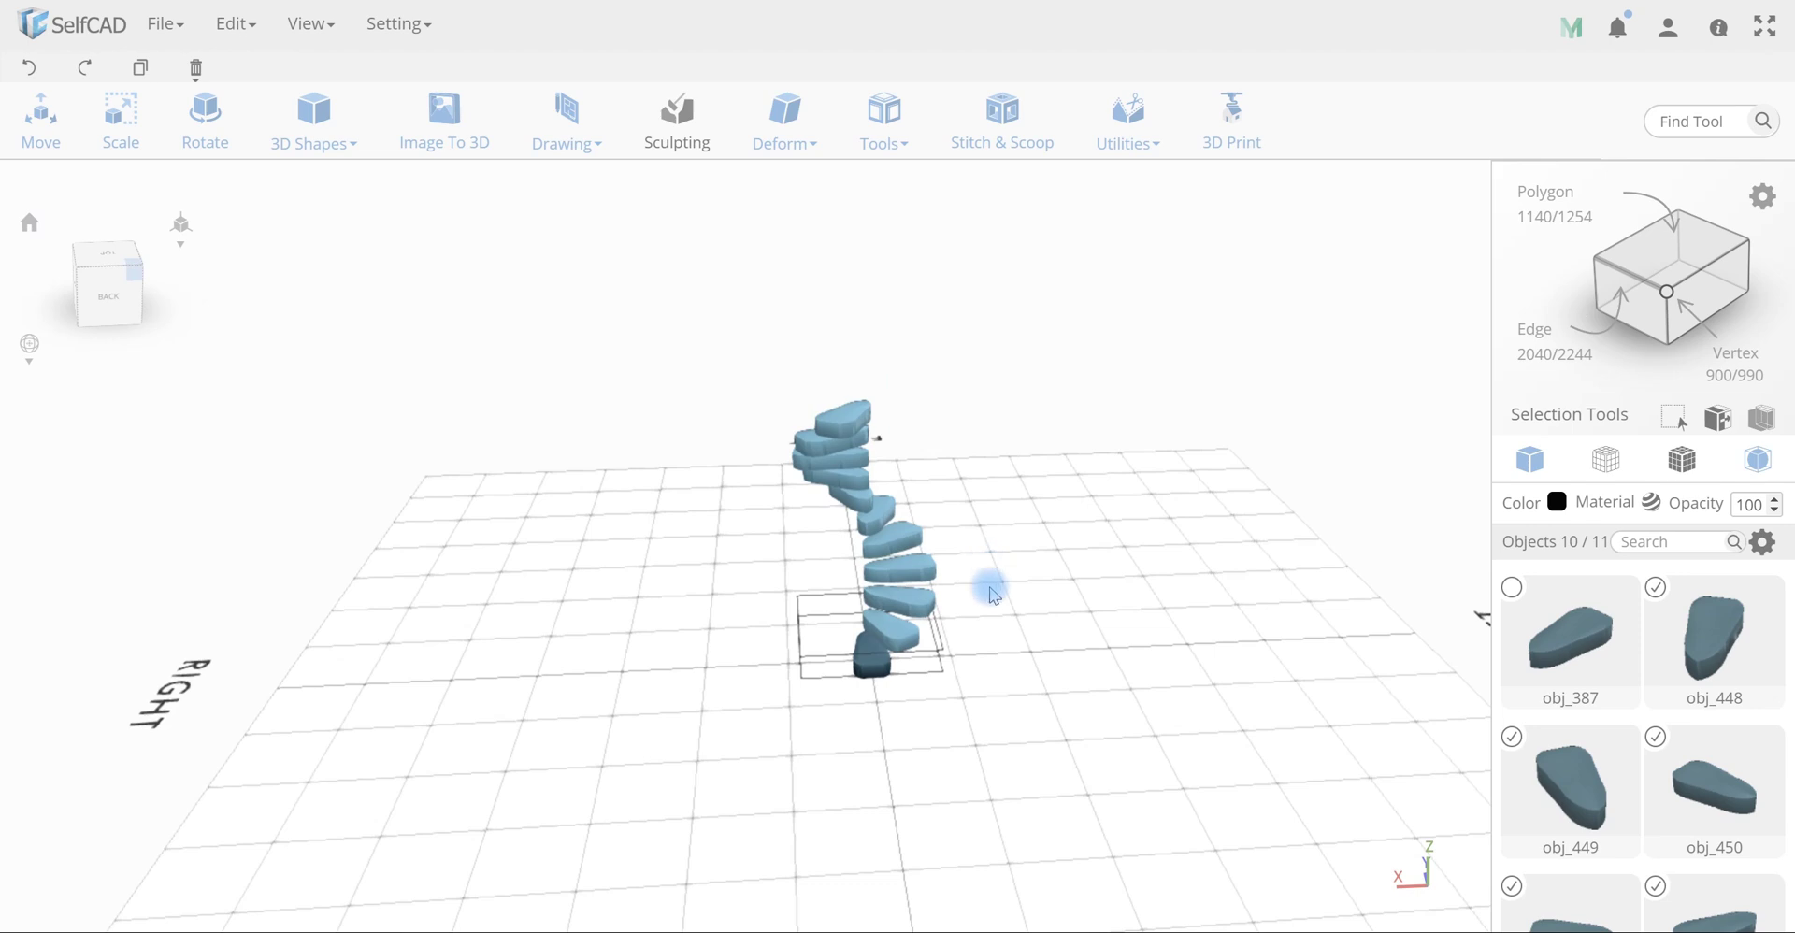
click(1016, 606)
click(314, 121)
click(317, 187)
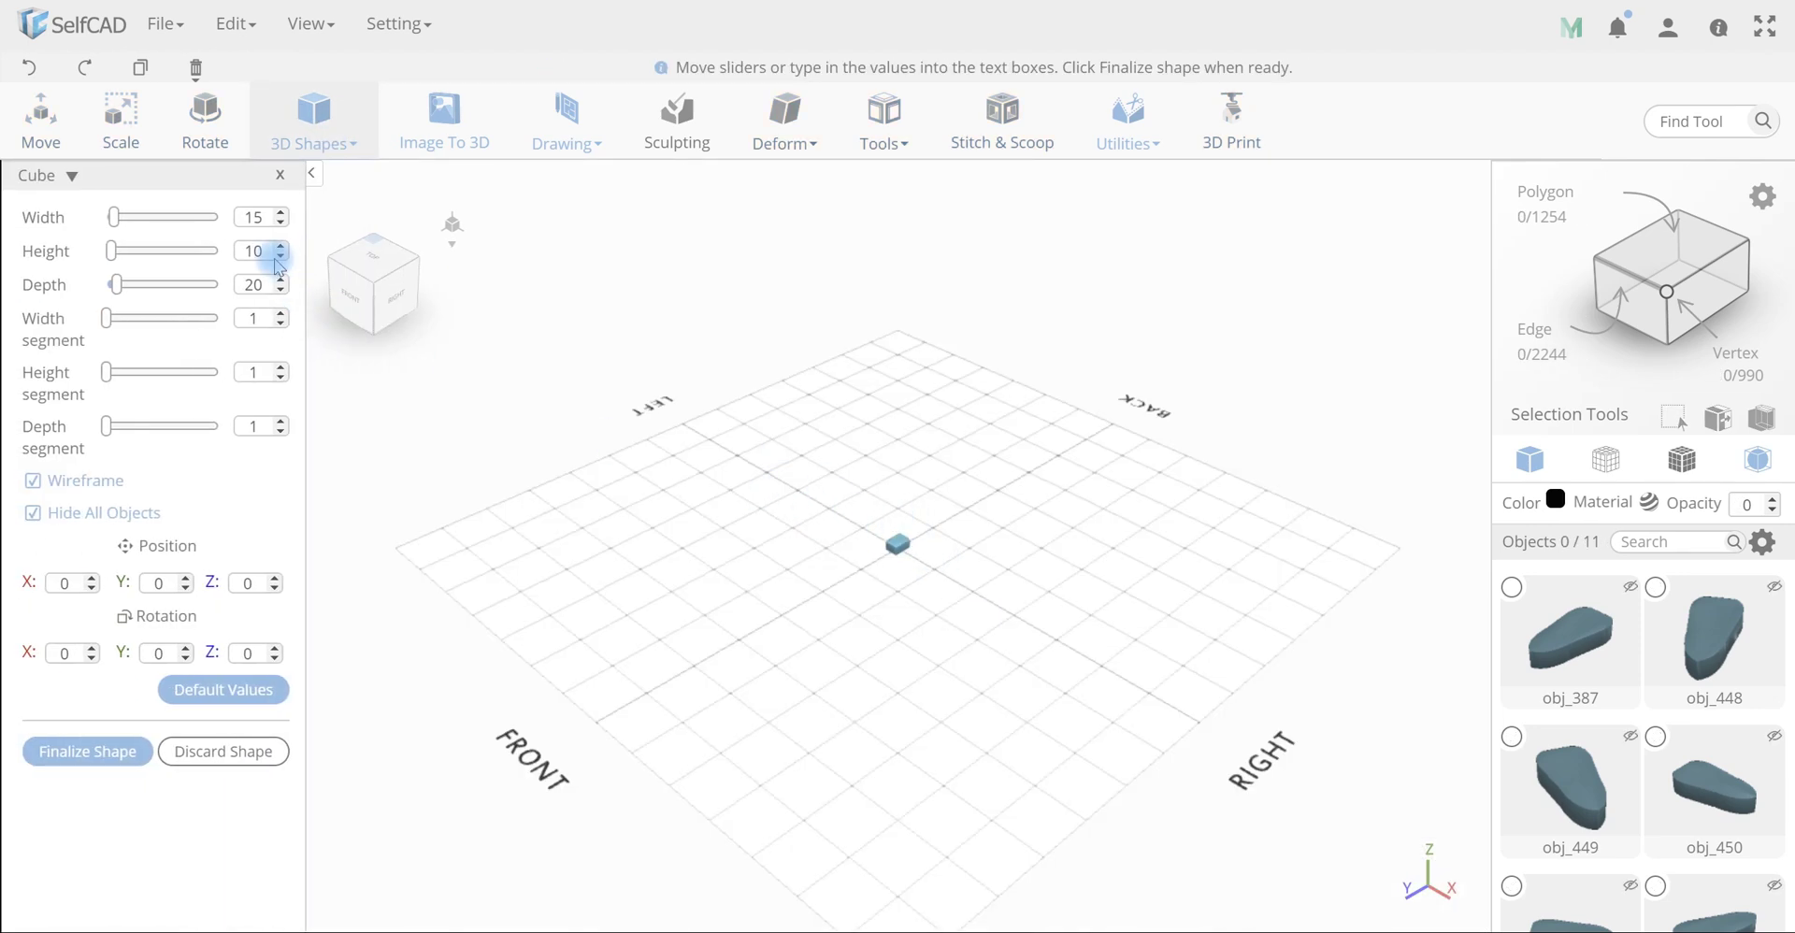
scroll(933, 512, up, 5)
scroll(933, 514, down, 2)
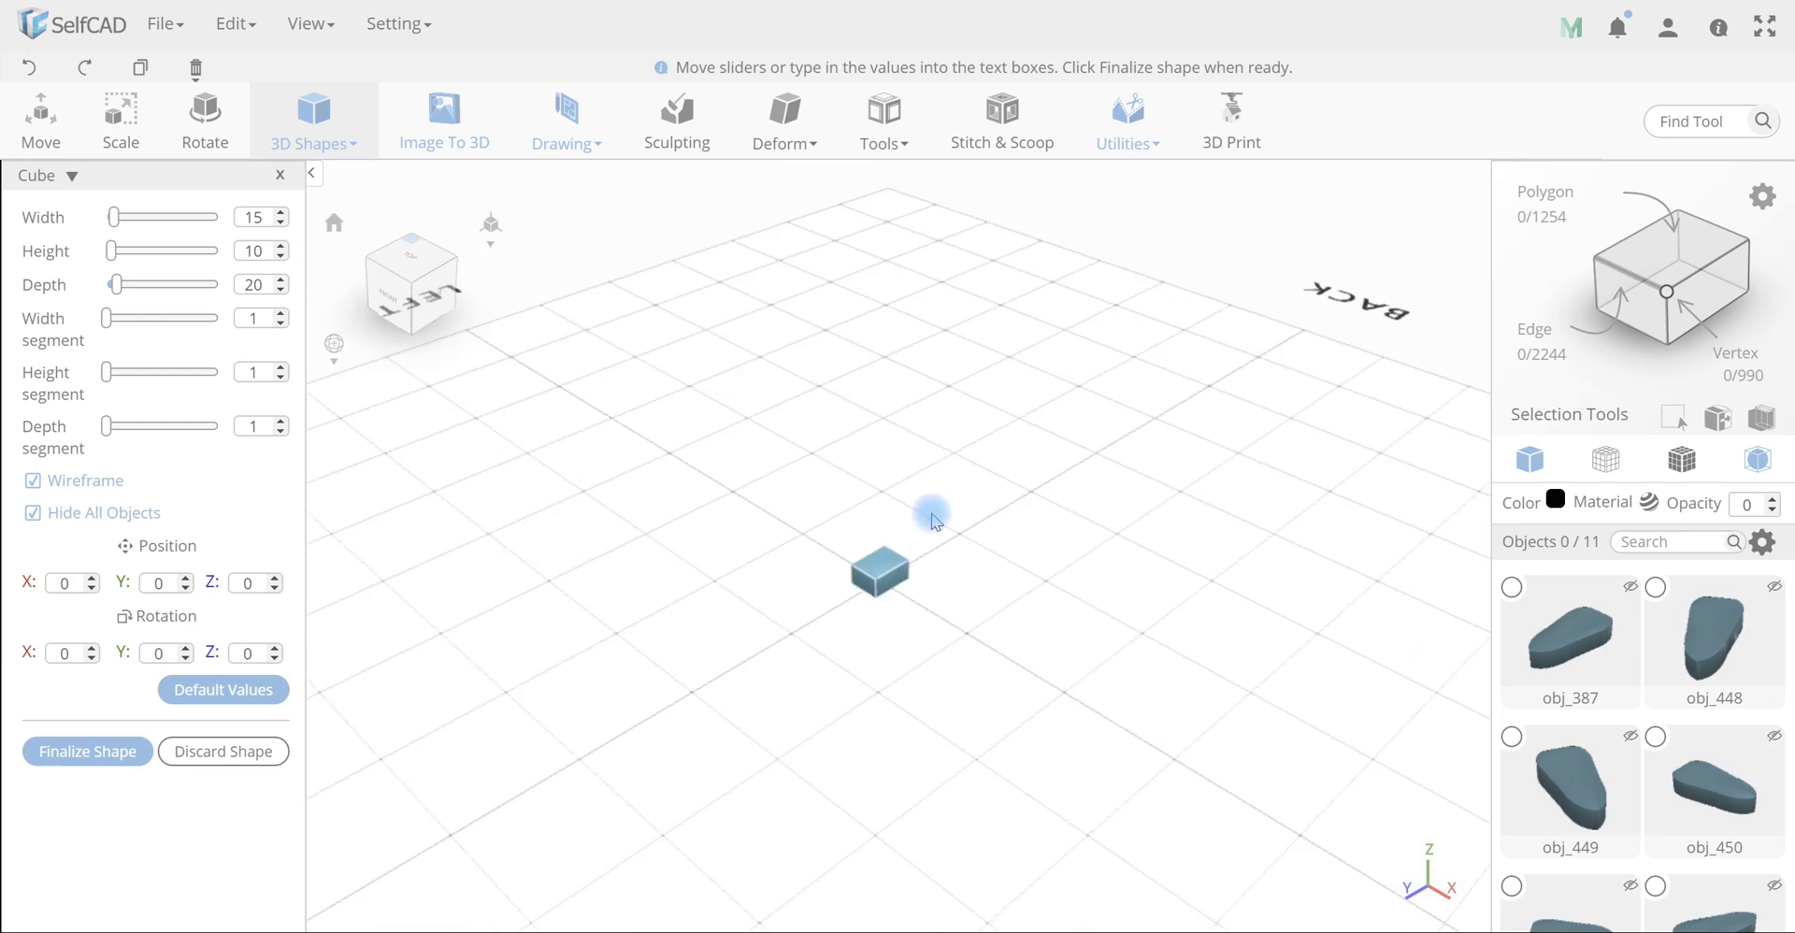
text(5)
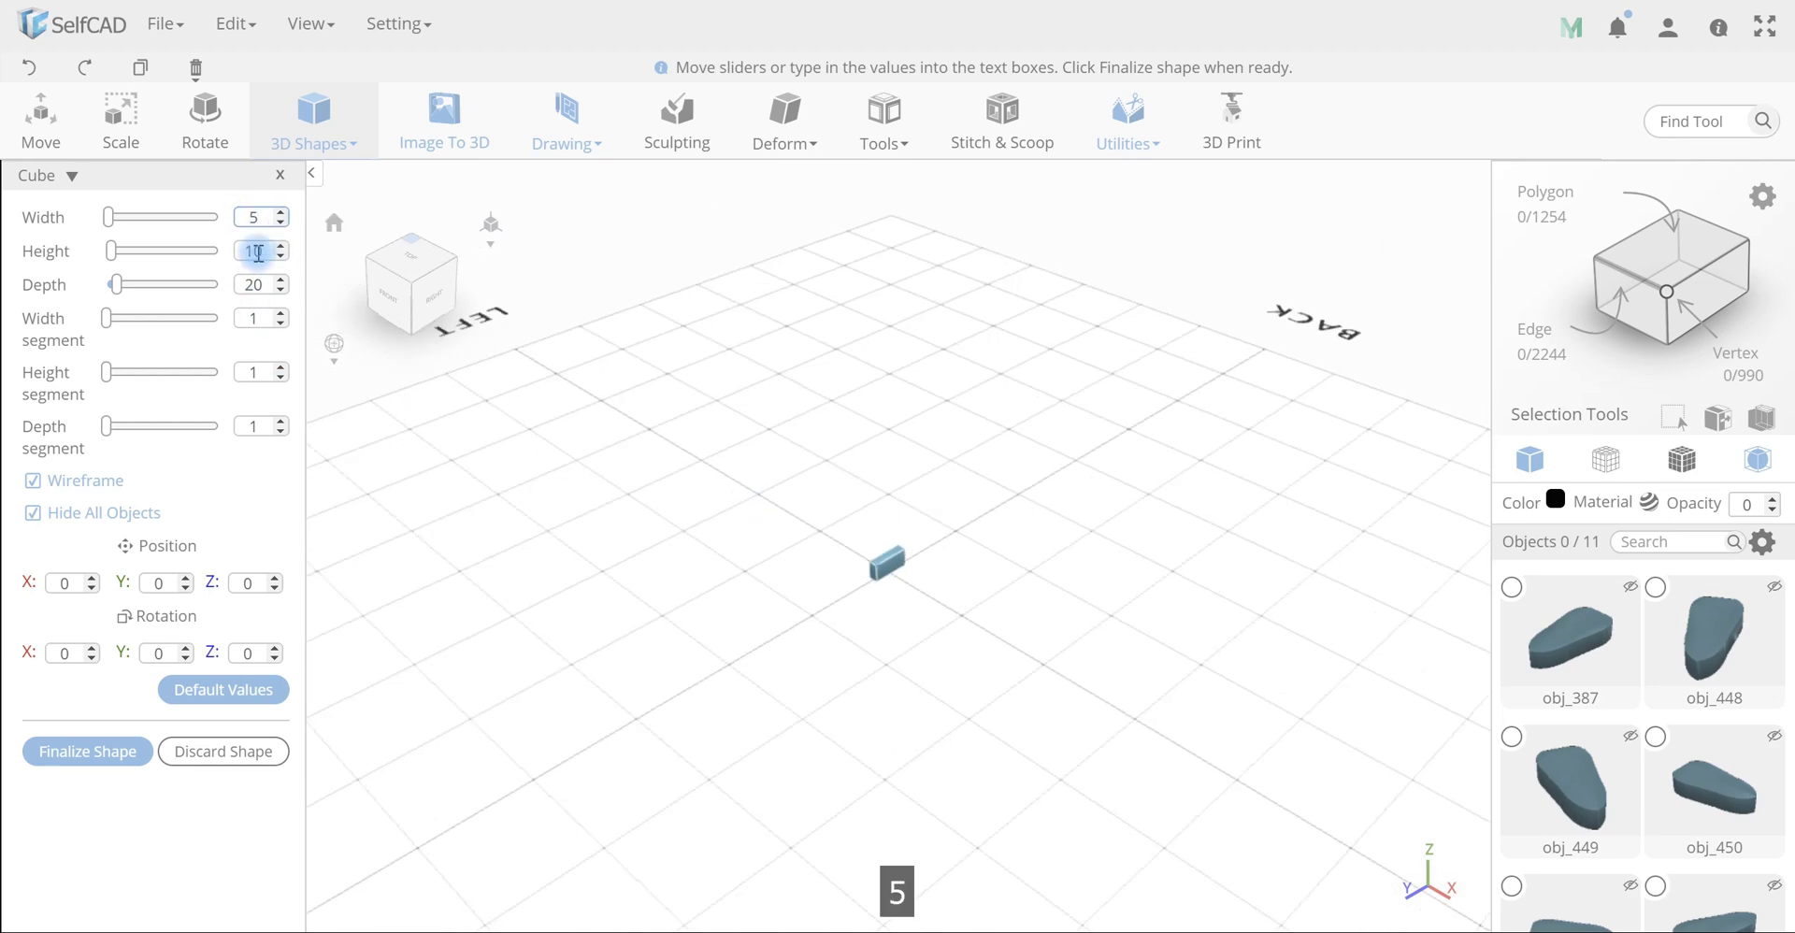
click(257, 252)
click(261, 282)
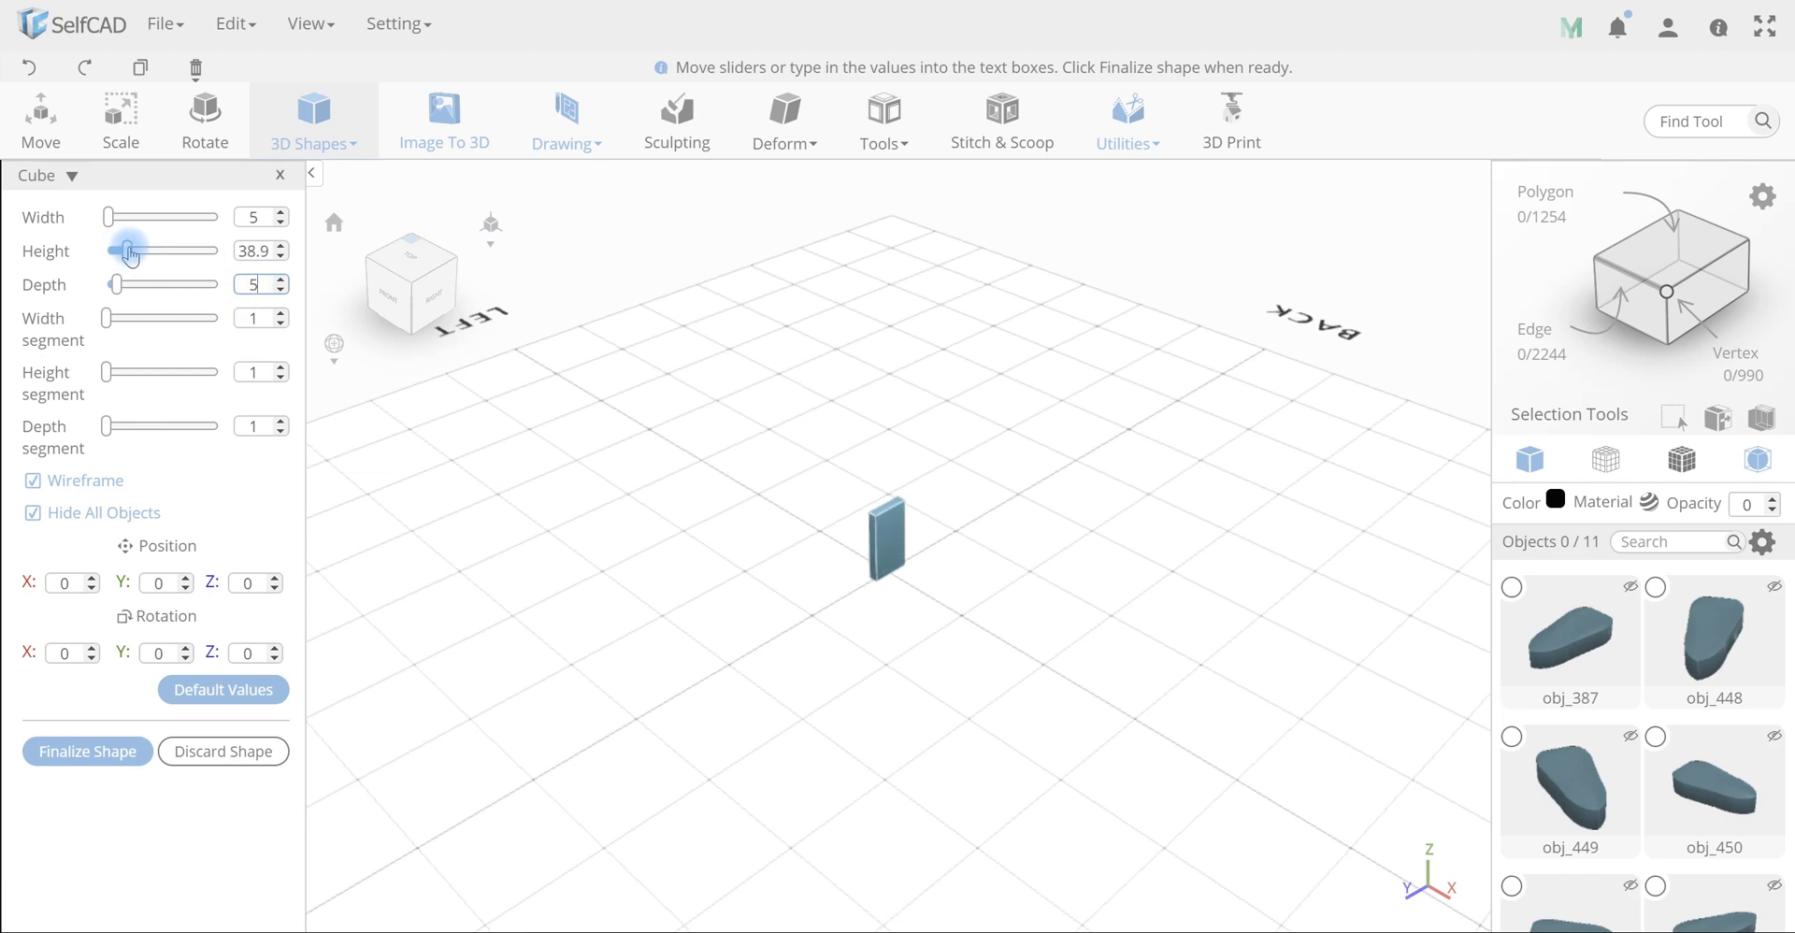
drag(131, 255, 183, 246)
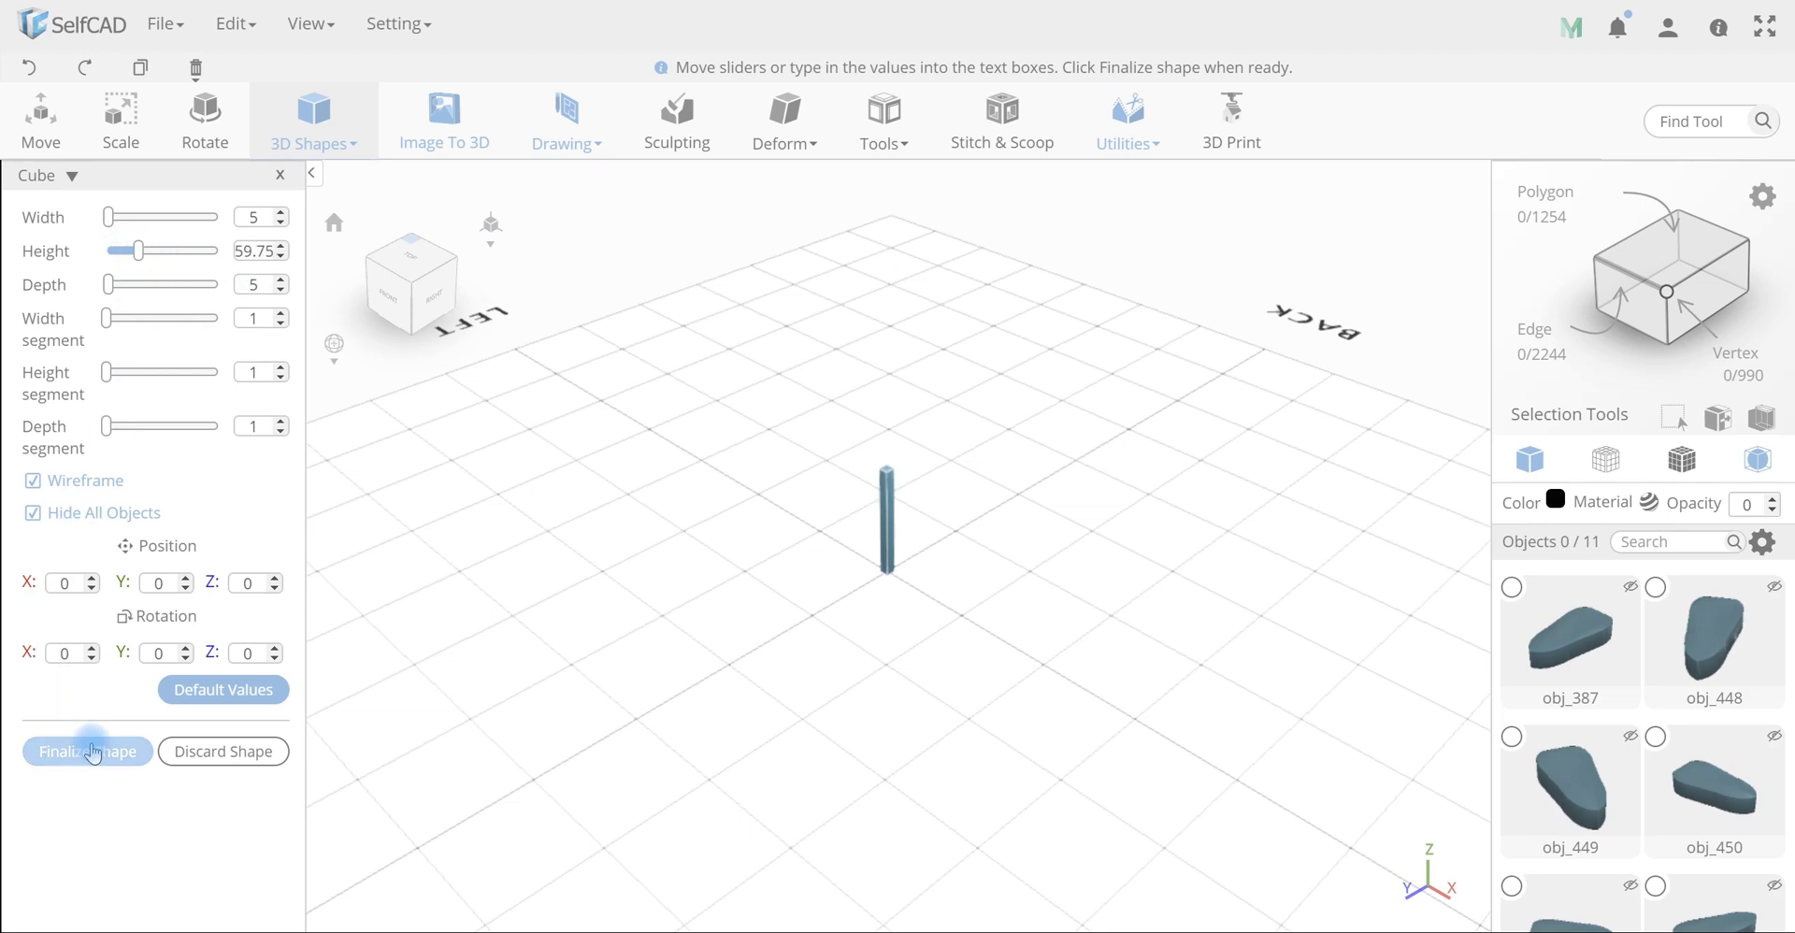
click(271, 750)
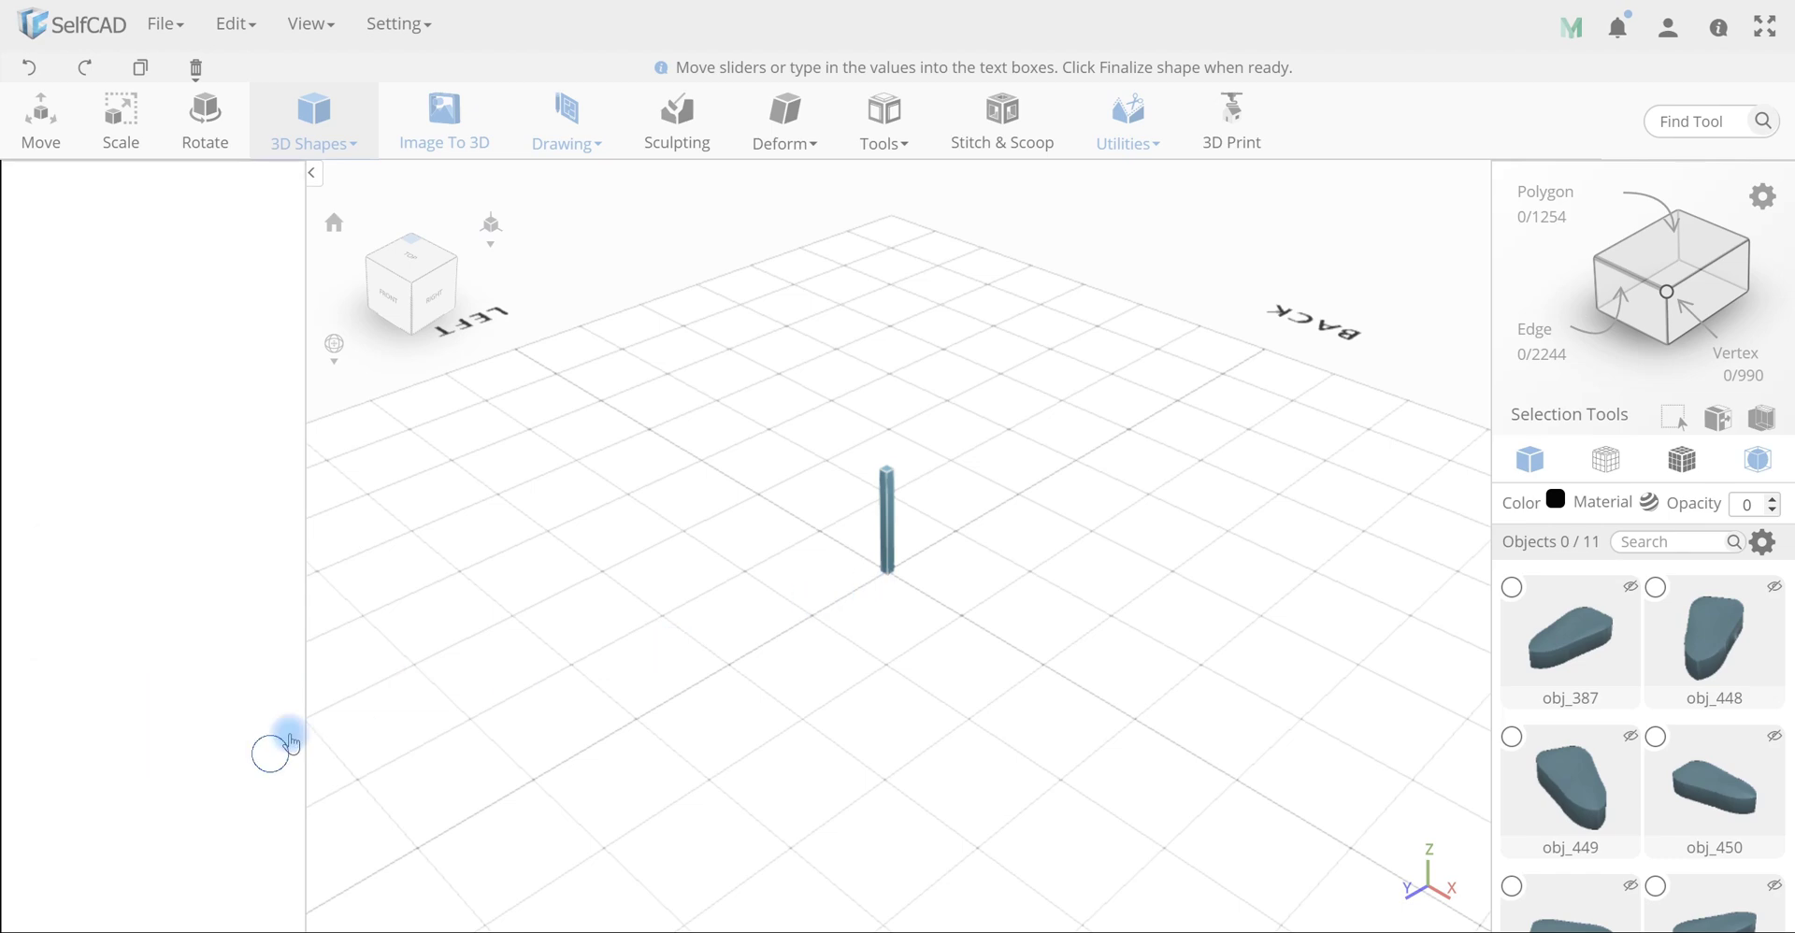
Create a cylinder with top and bottom radius 5 and a height of about 88.18, and finalize the shape
click(314, 117)
drag(389, 375, 874, 524)
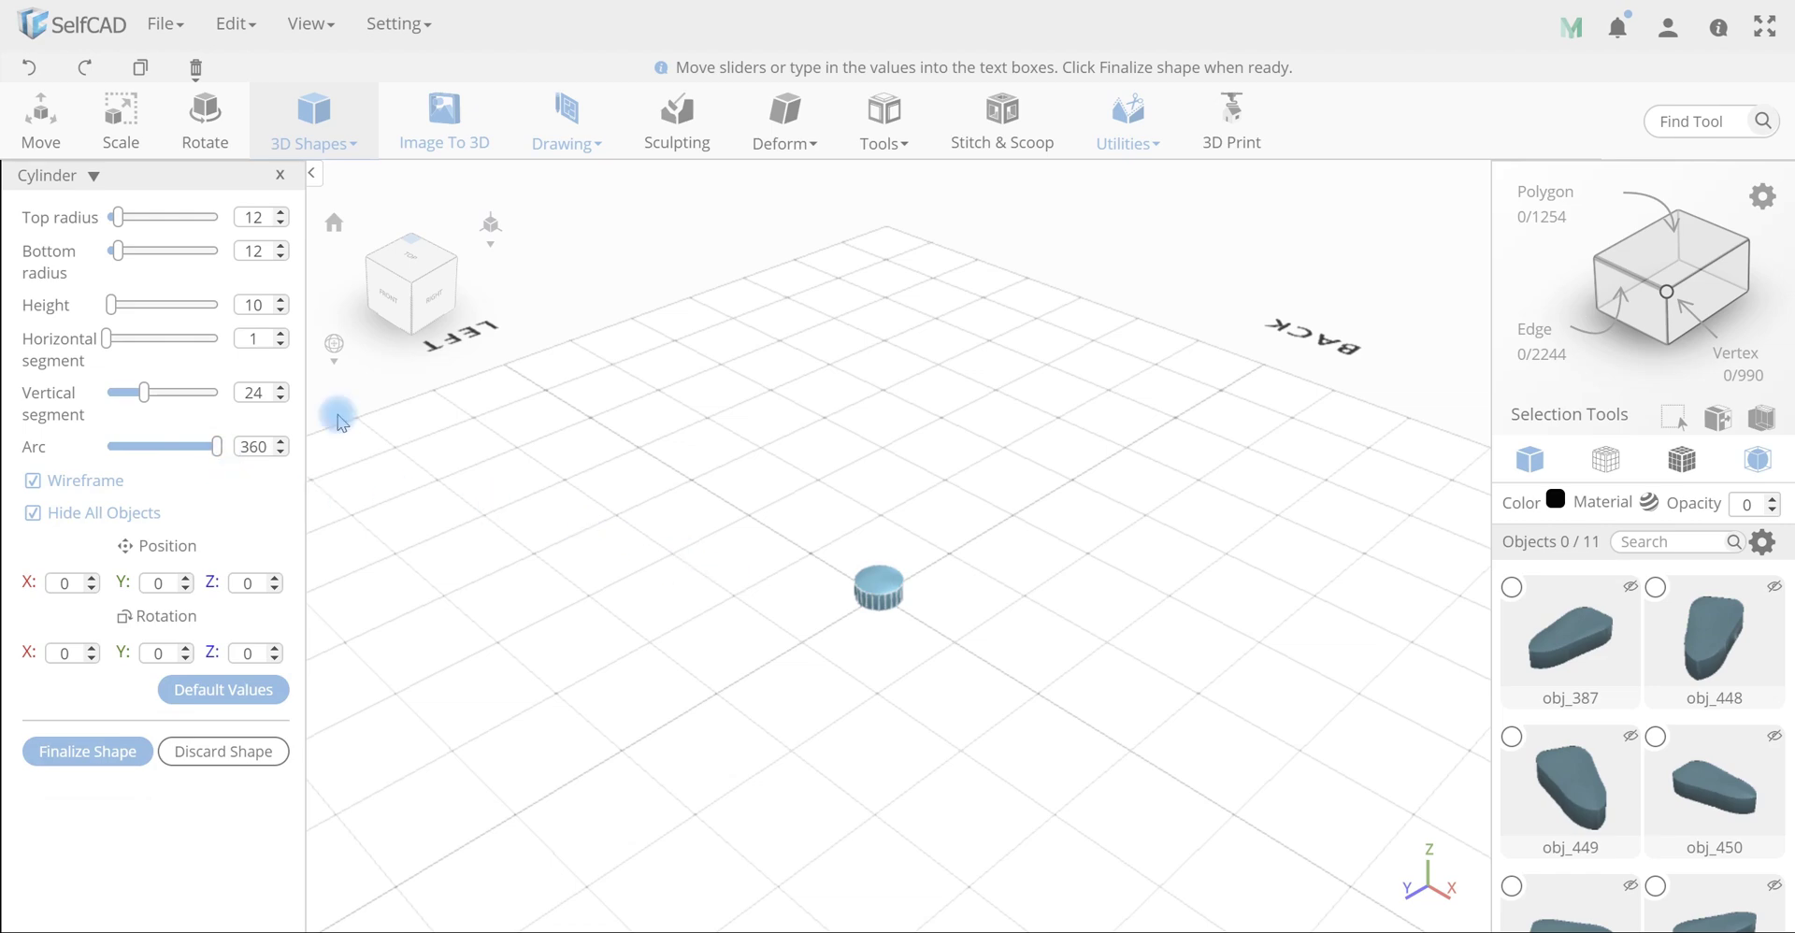
drag(122, 315, 156, 316)
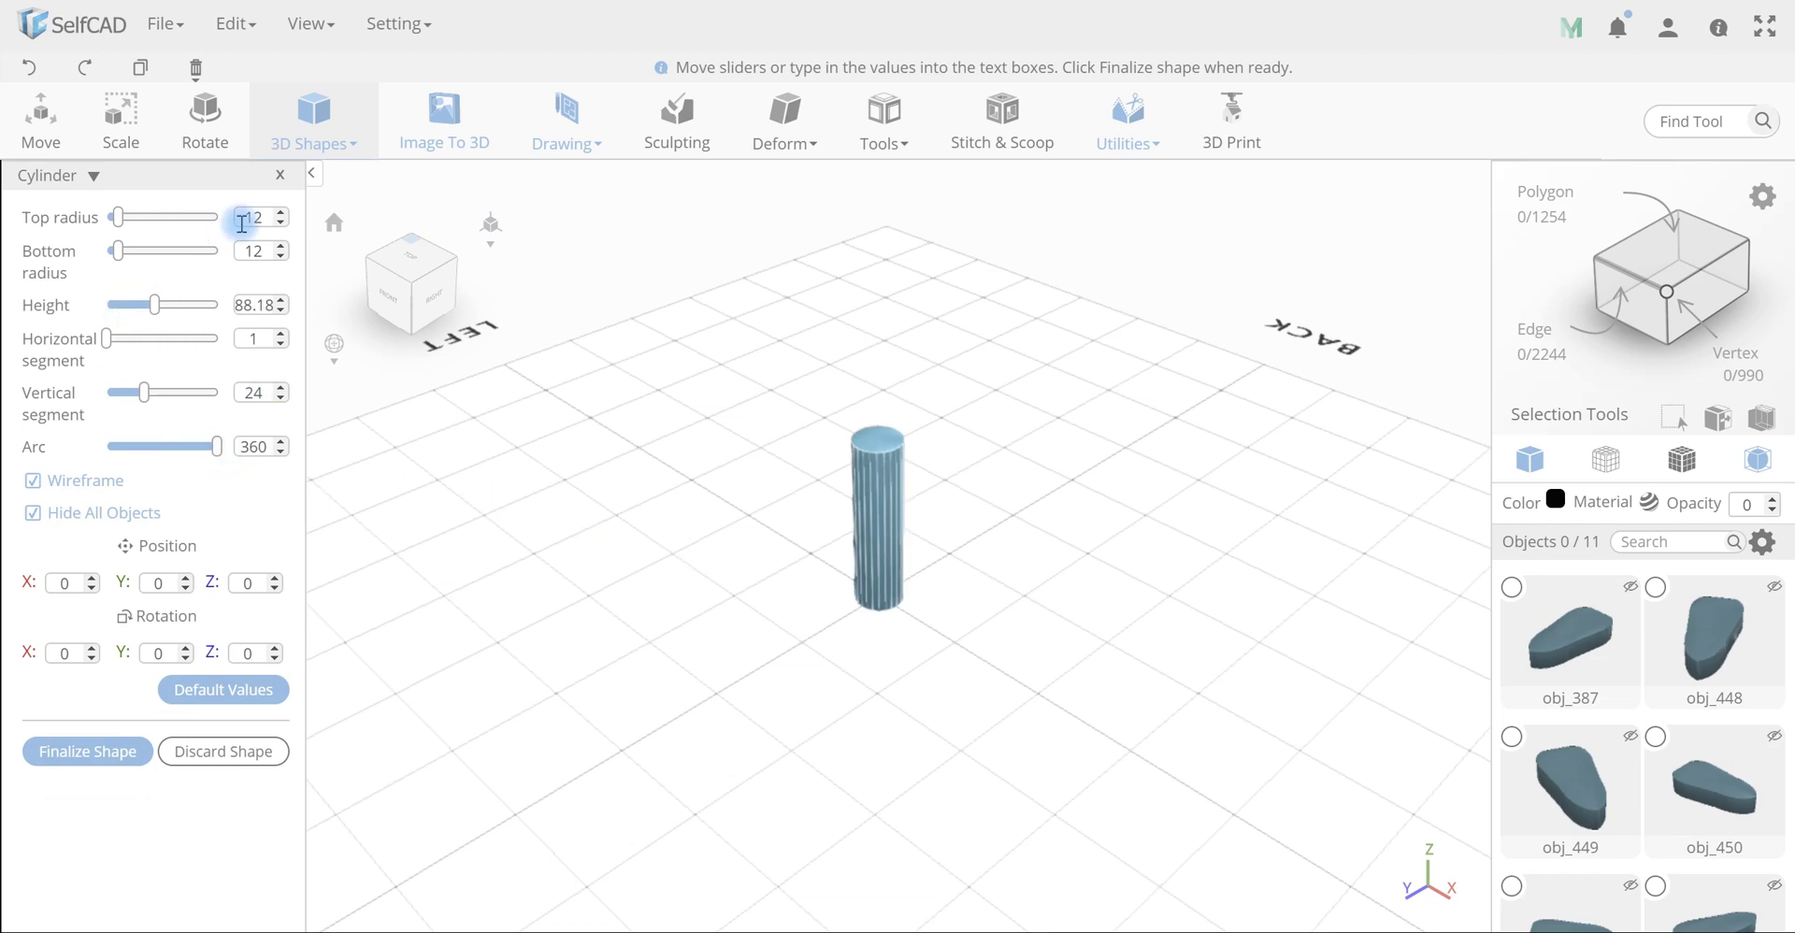
double_click(262, 249)
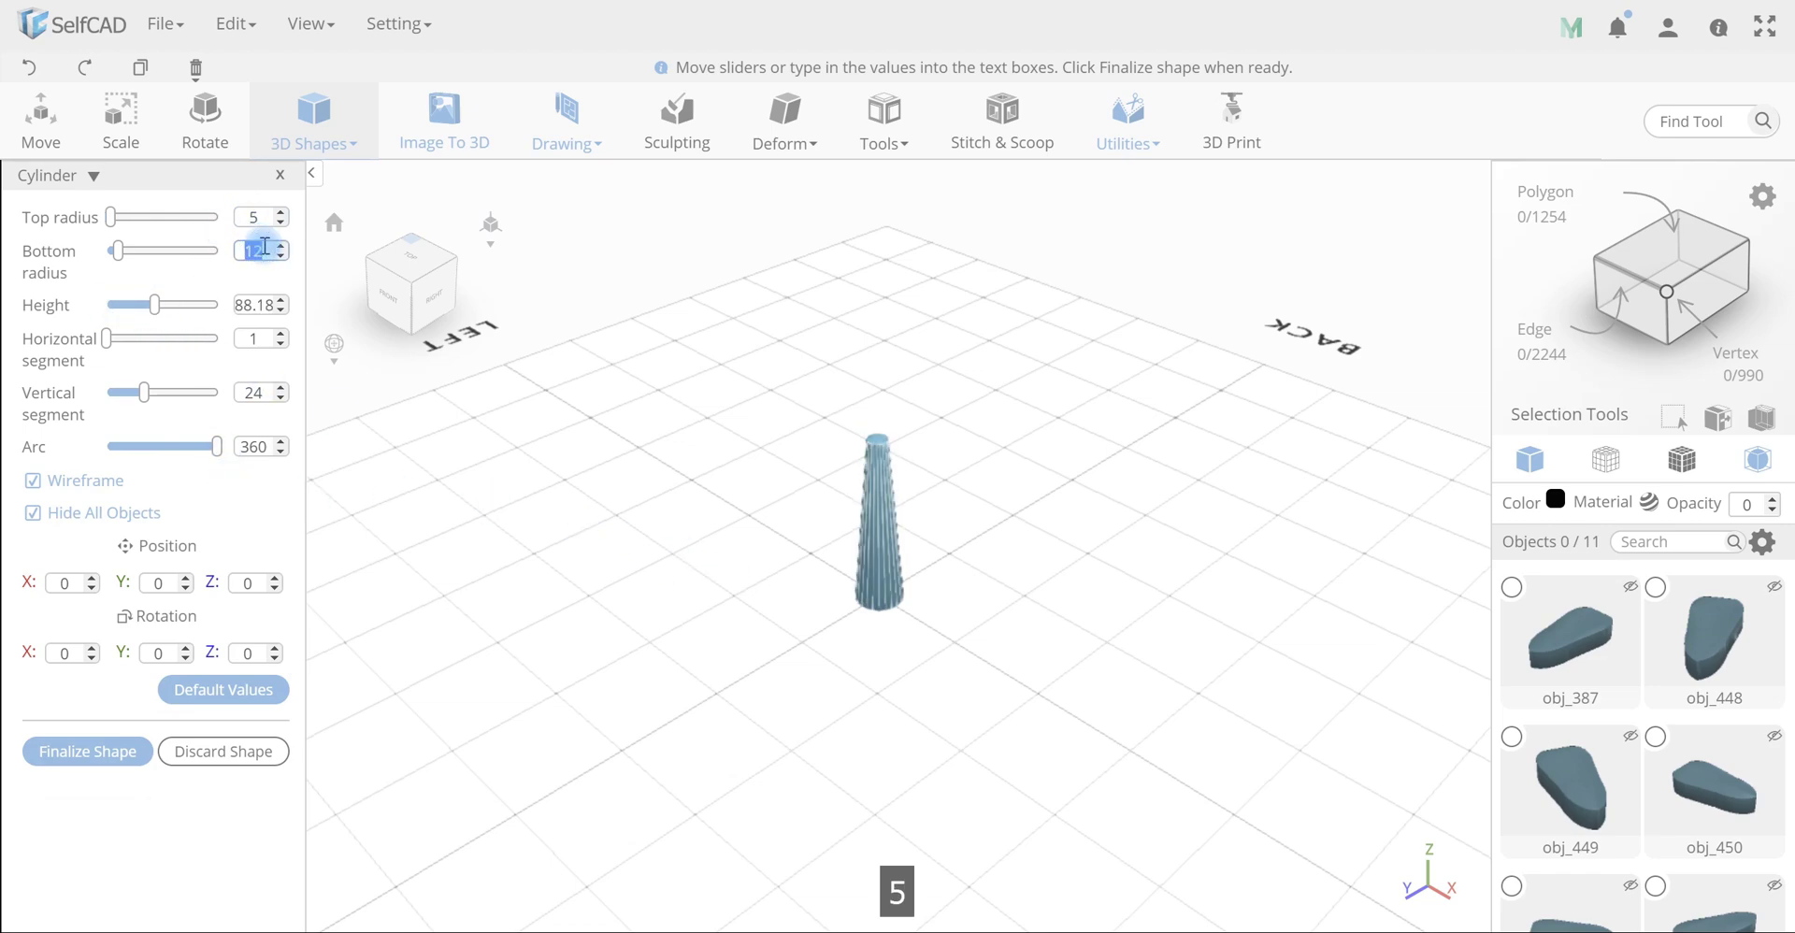
text(5)
key(Return)
click(132, 748)
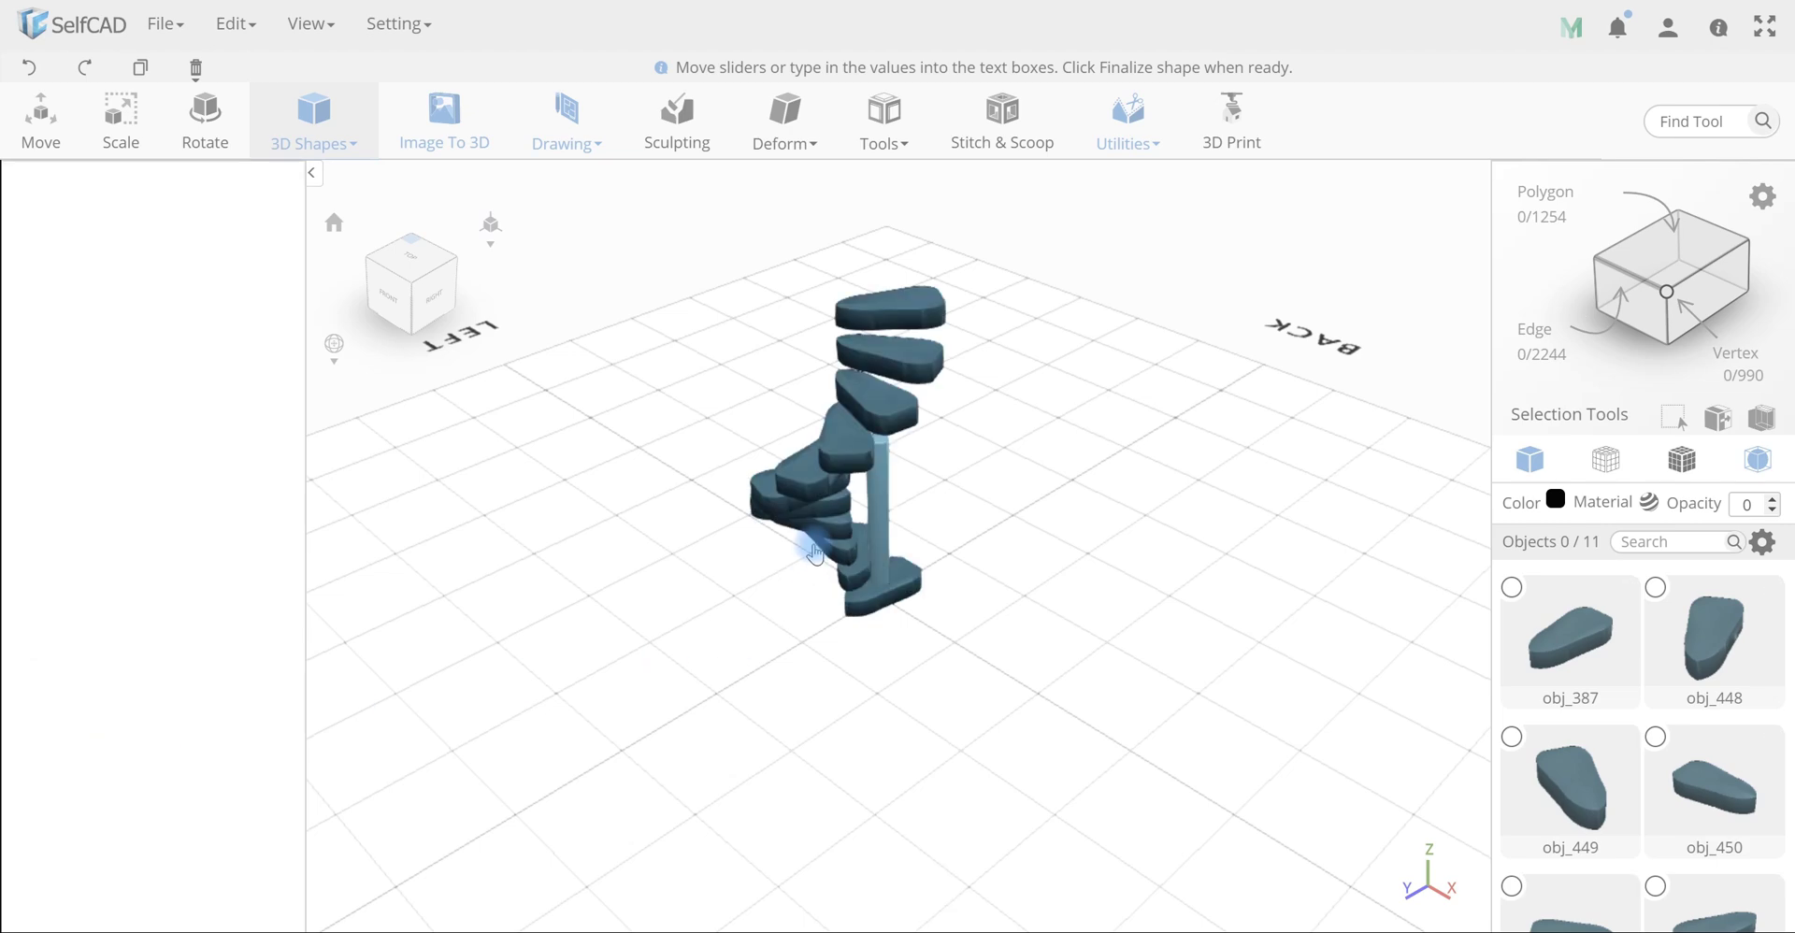
Scale the new cylinder down uniformly to about 3.95 across in X and Y
drag(822, 548, 981, 410)
key(s)
drag(838, 687, 949, 702)
Move the cylinder post onto the outer end of the lowest step, at about X 8, Y -18, Z 0
key(m)
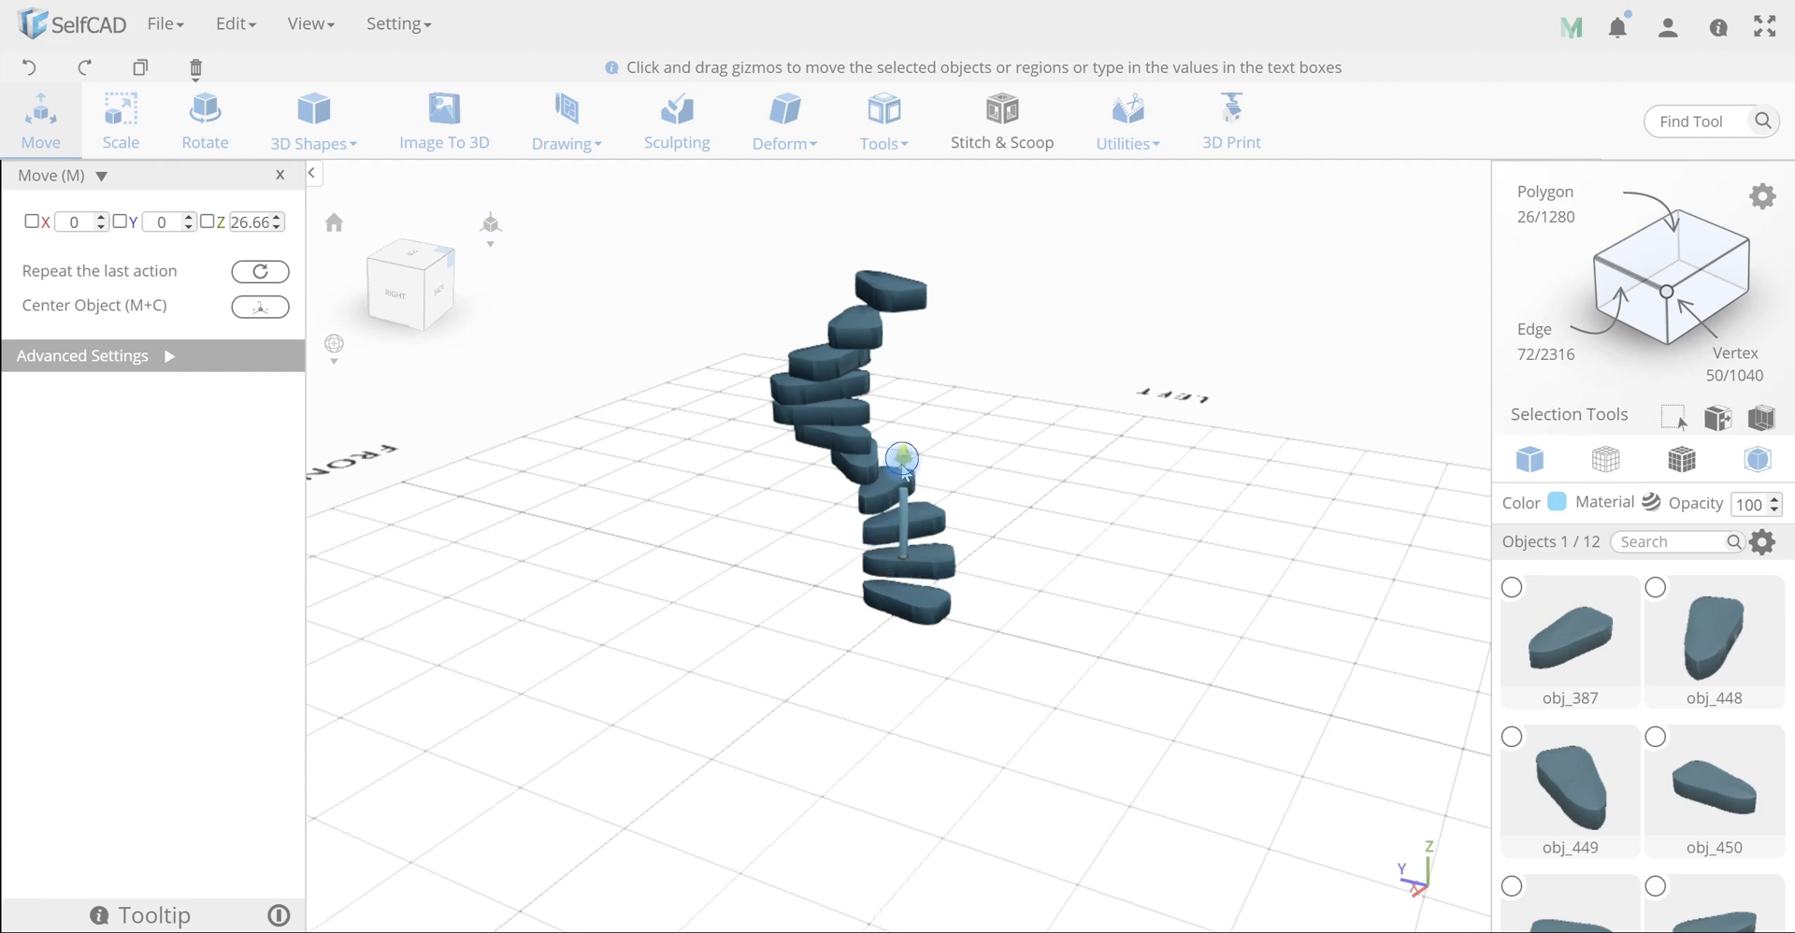
drag(897, 550, 899, 549)
drag(906, 672, 694, 680)
scroll(889, 610, up, 2)
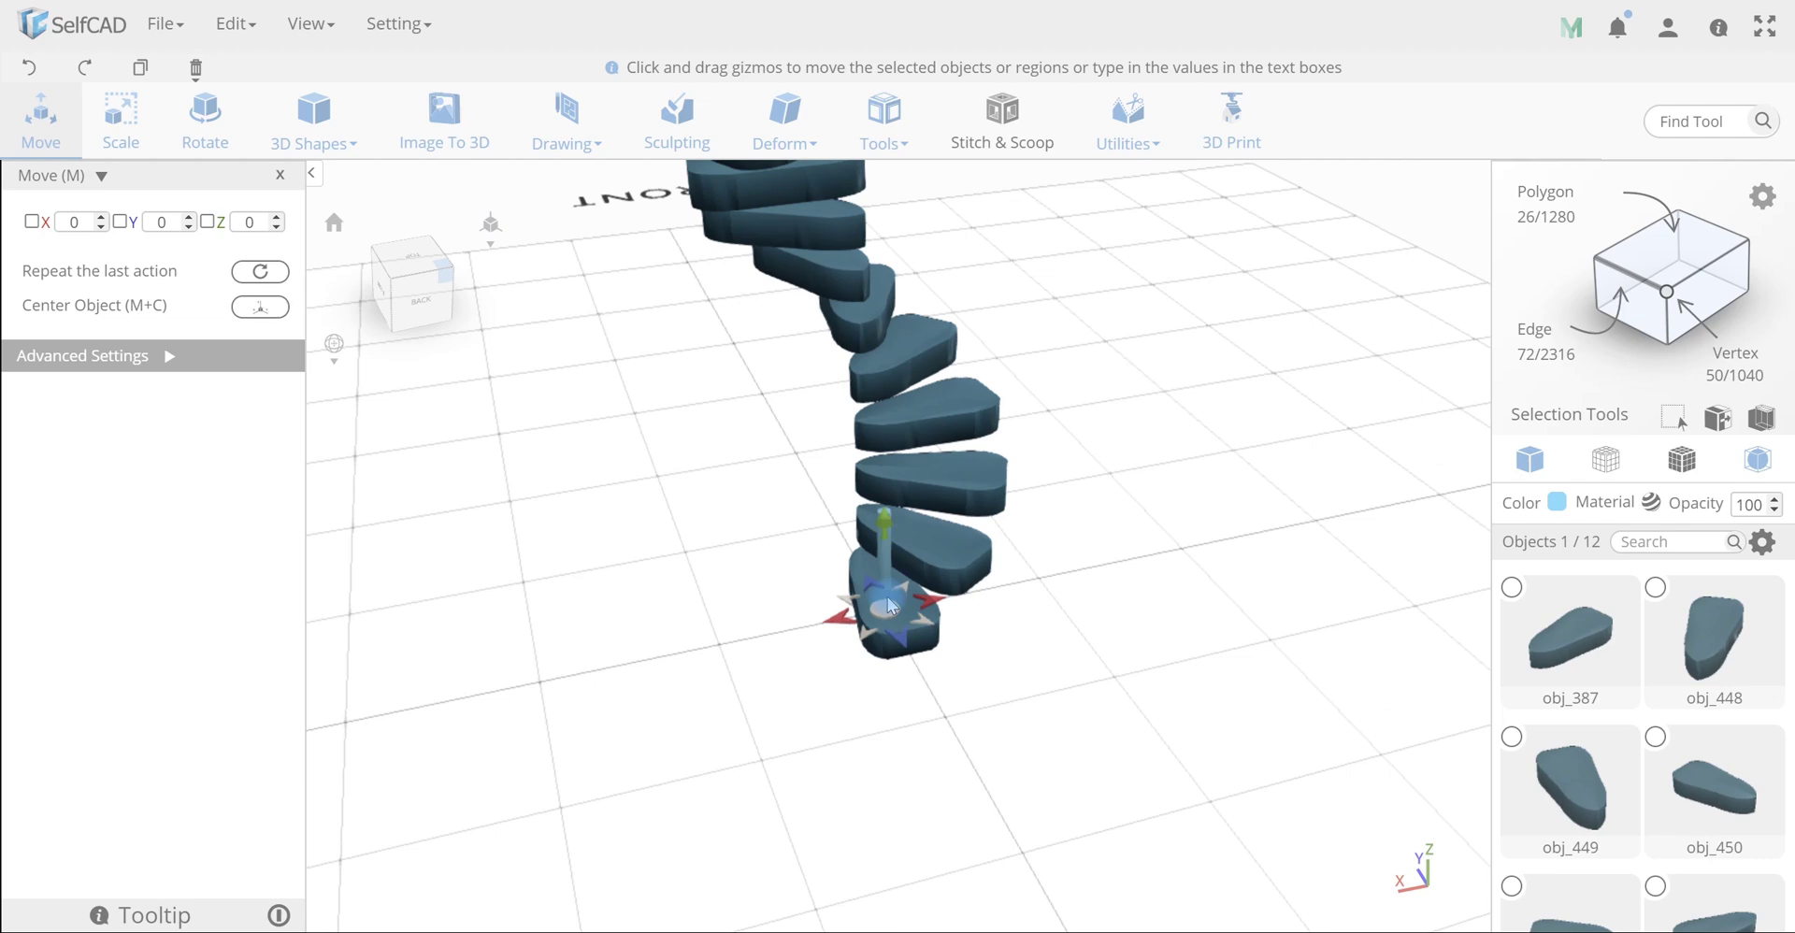
drag(889, 610, 861, 662)
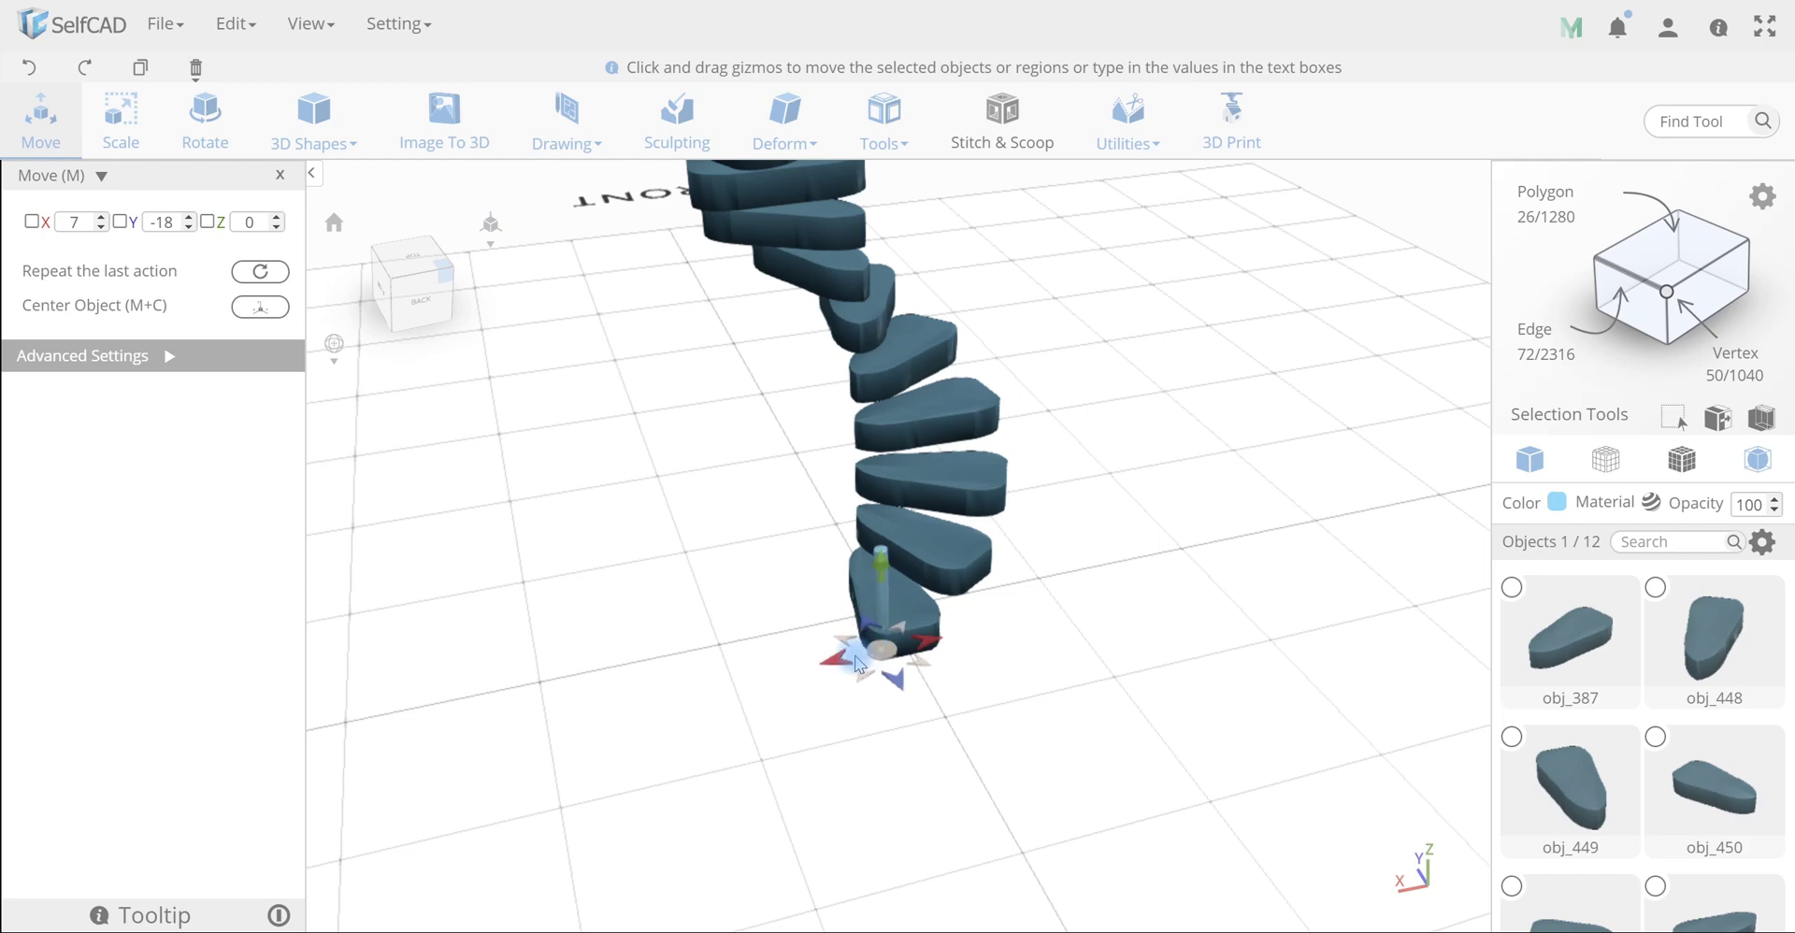
drag(925, 713, 1129, 603)
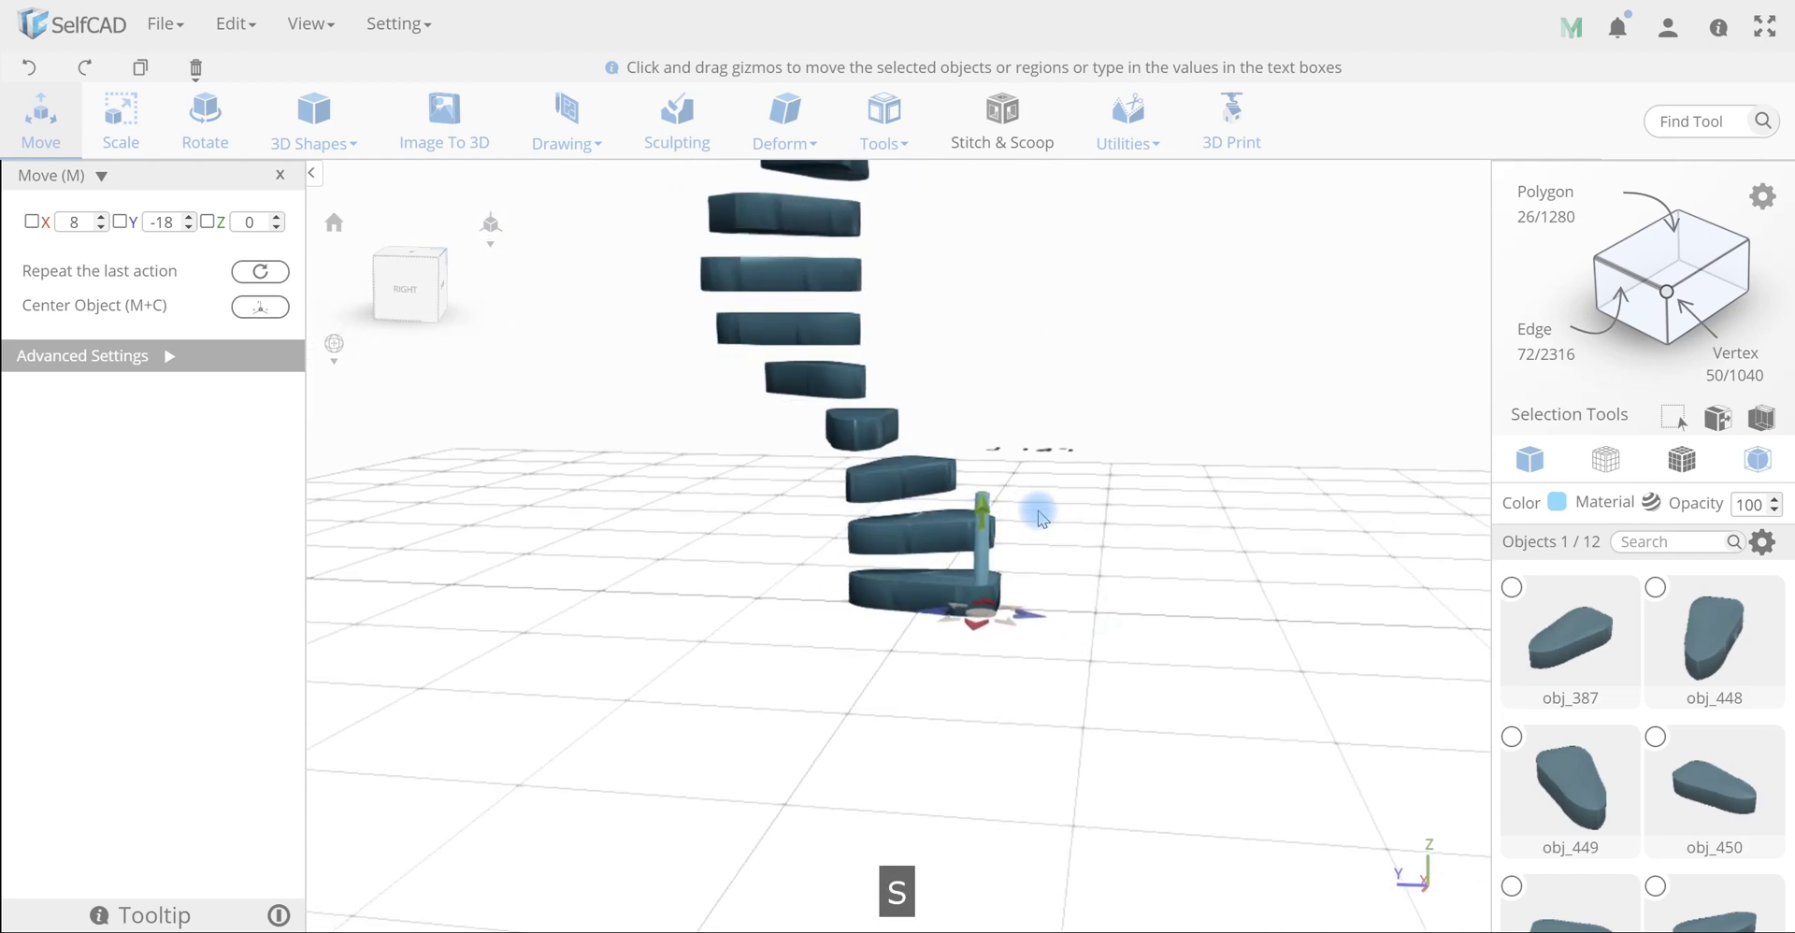
Lengthen the post to a Z size of about 46.86 and close the Scale tool
key(s)
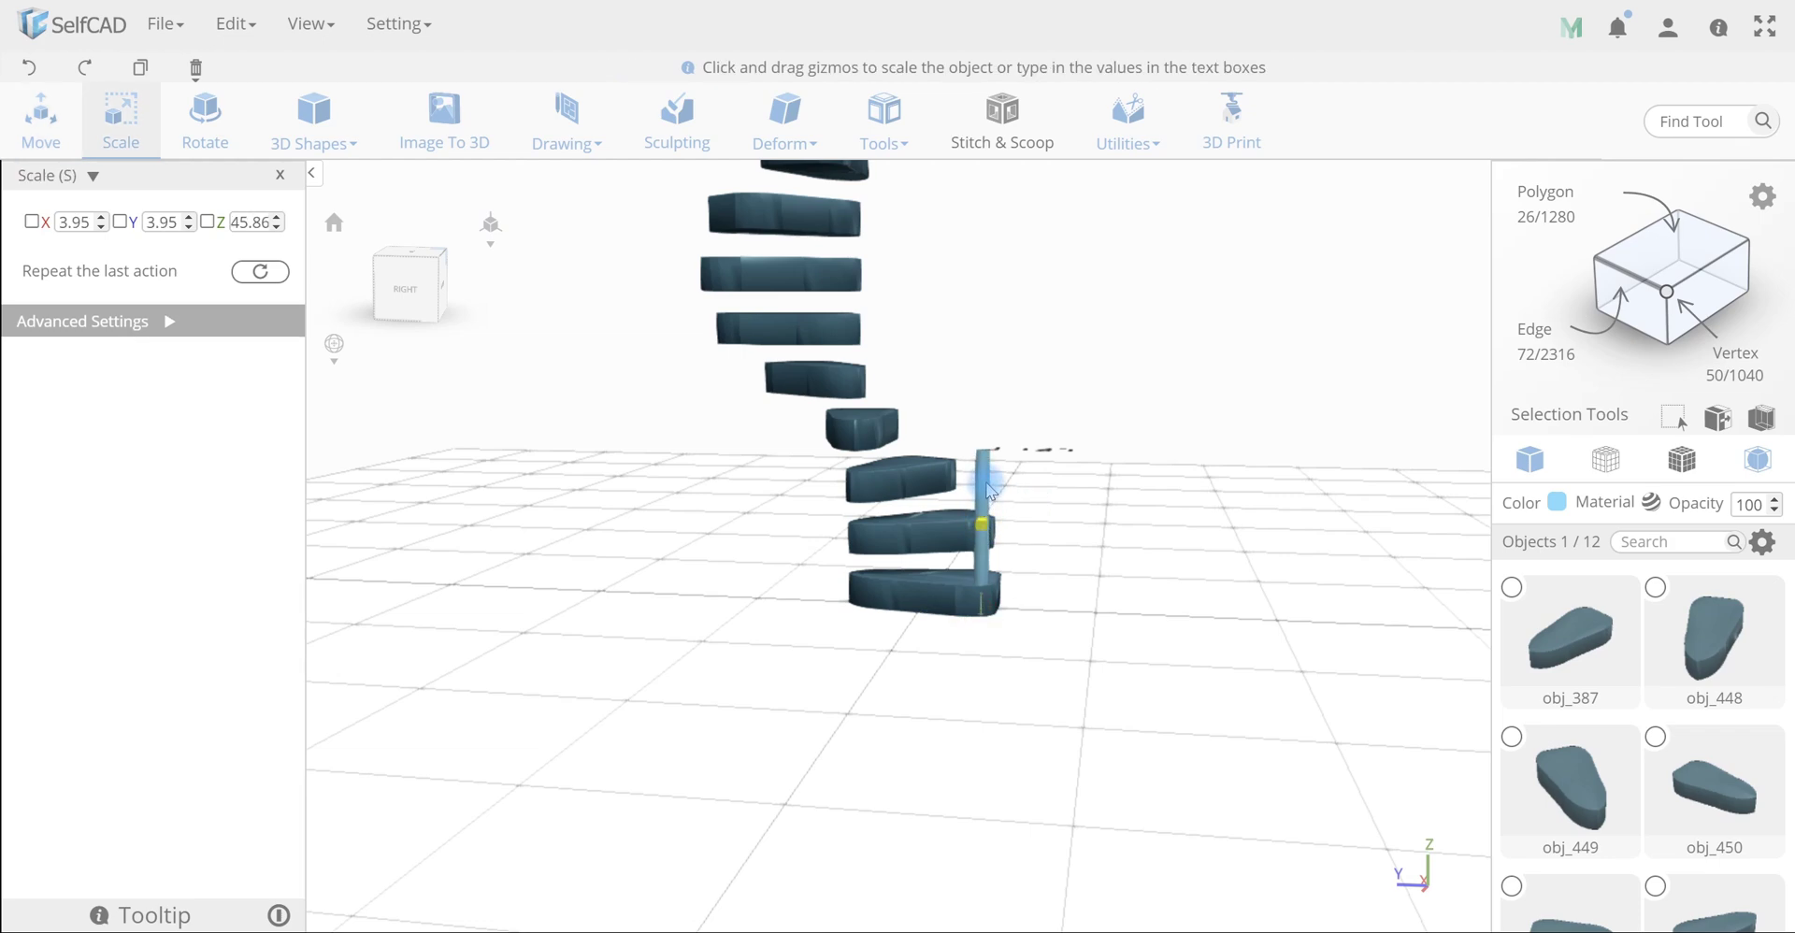
drag(1075, 577, 1047, 692)
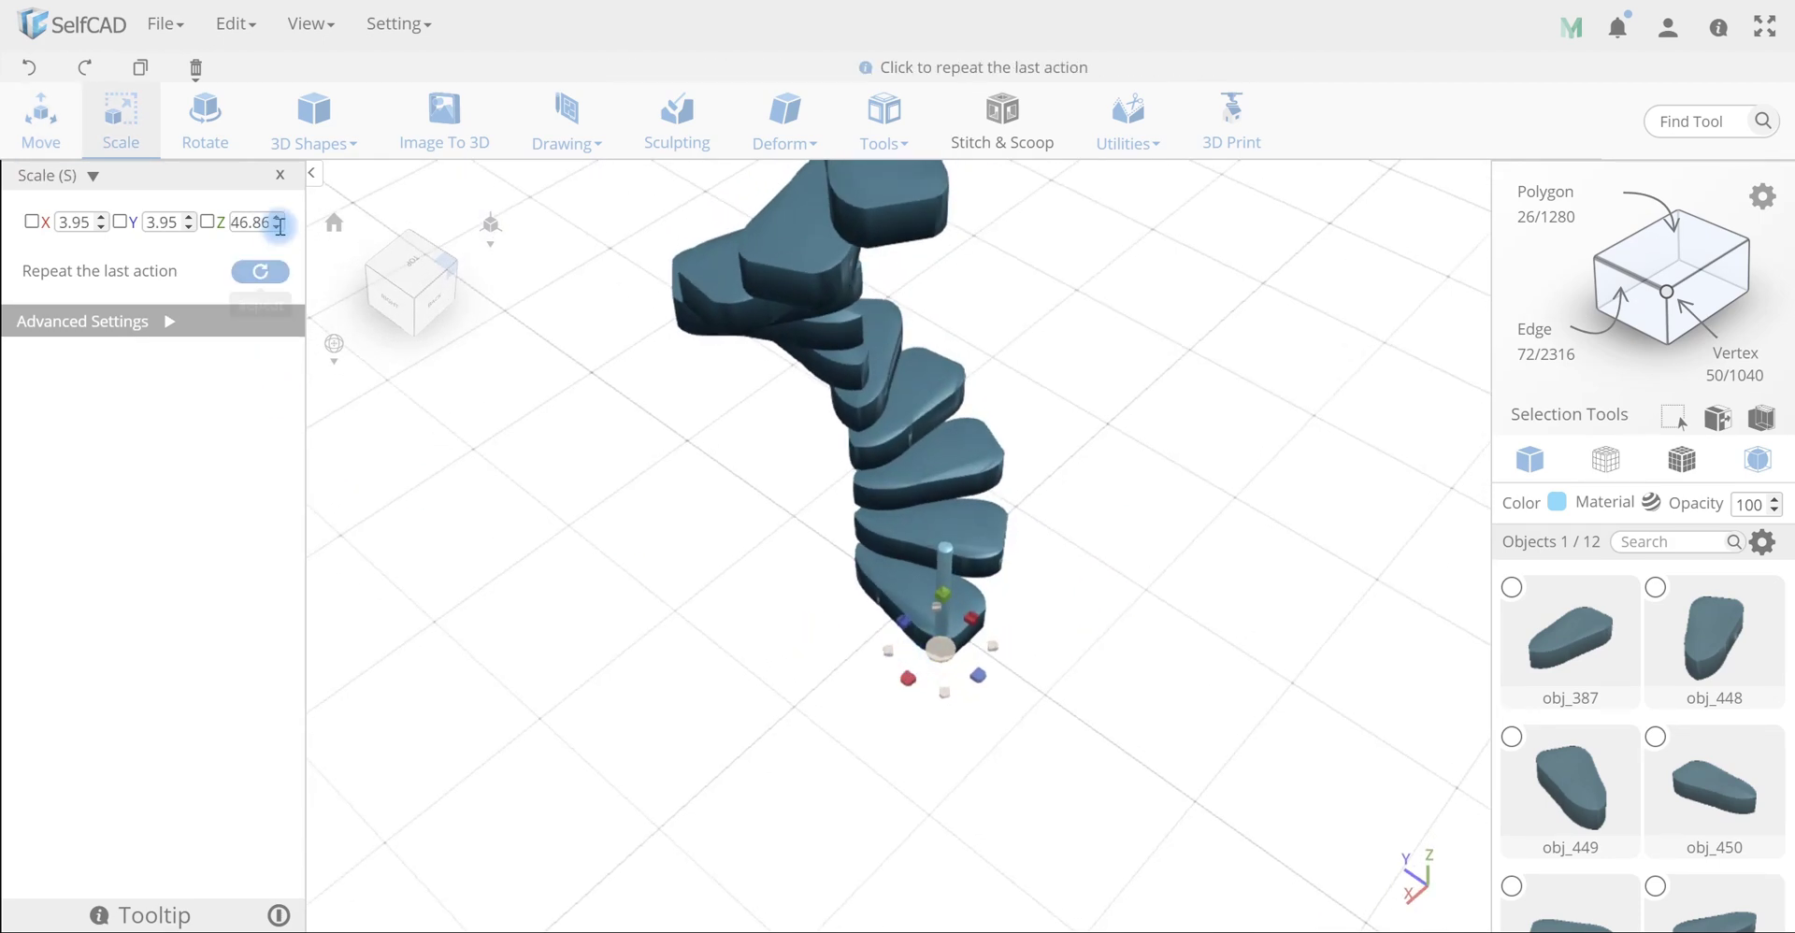
click(281, 175)
Set up Copy Offsets for the post with a Z position offset of 15 and Pivot offsets of Y 20 and Z 30
click(883, 121)
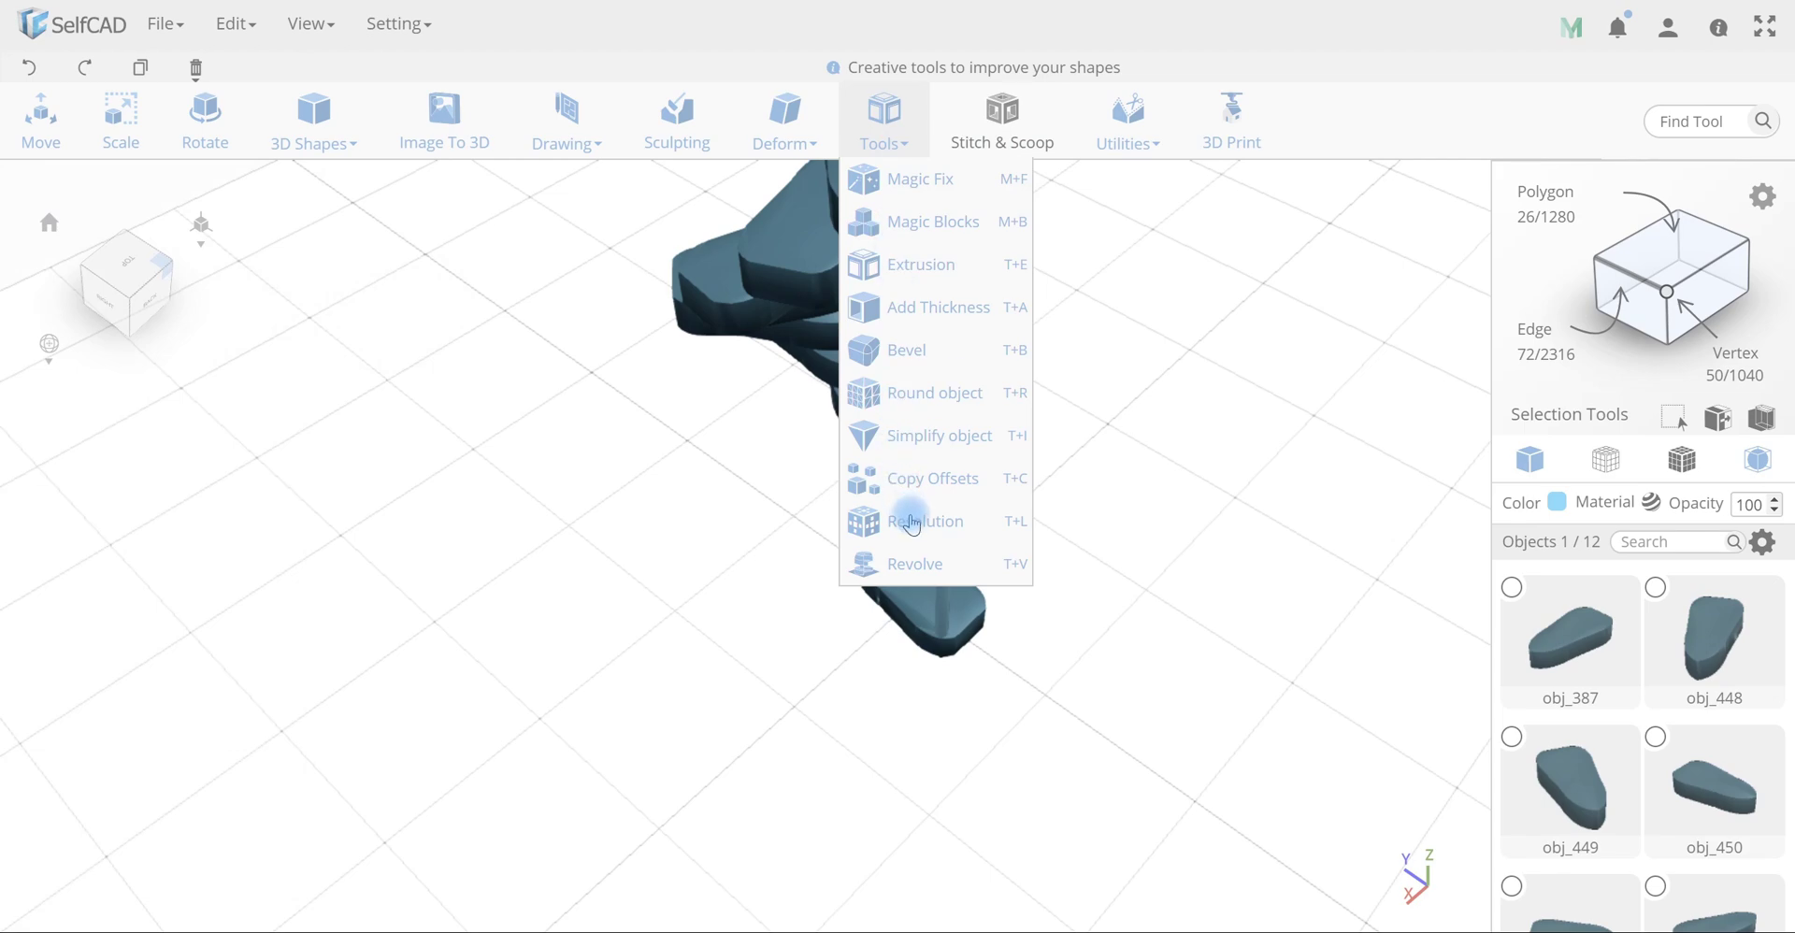
click(953, 485)
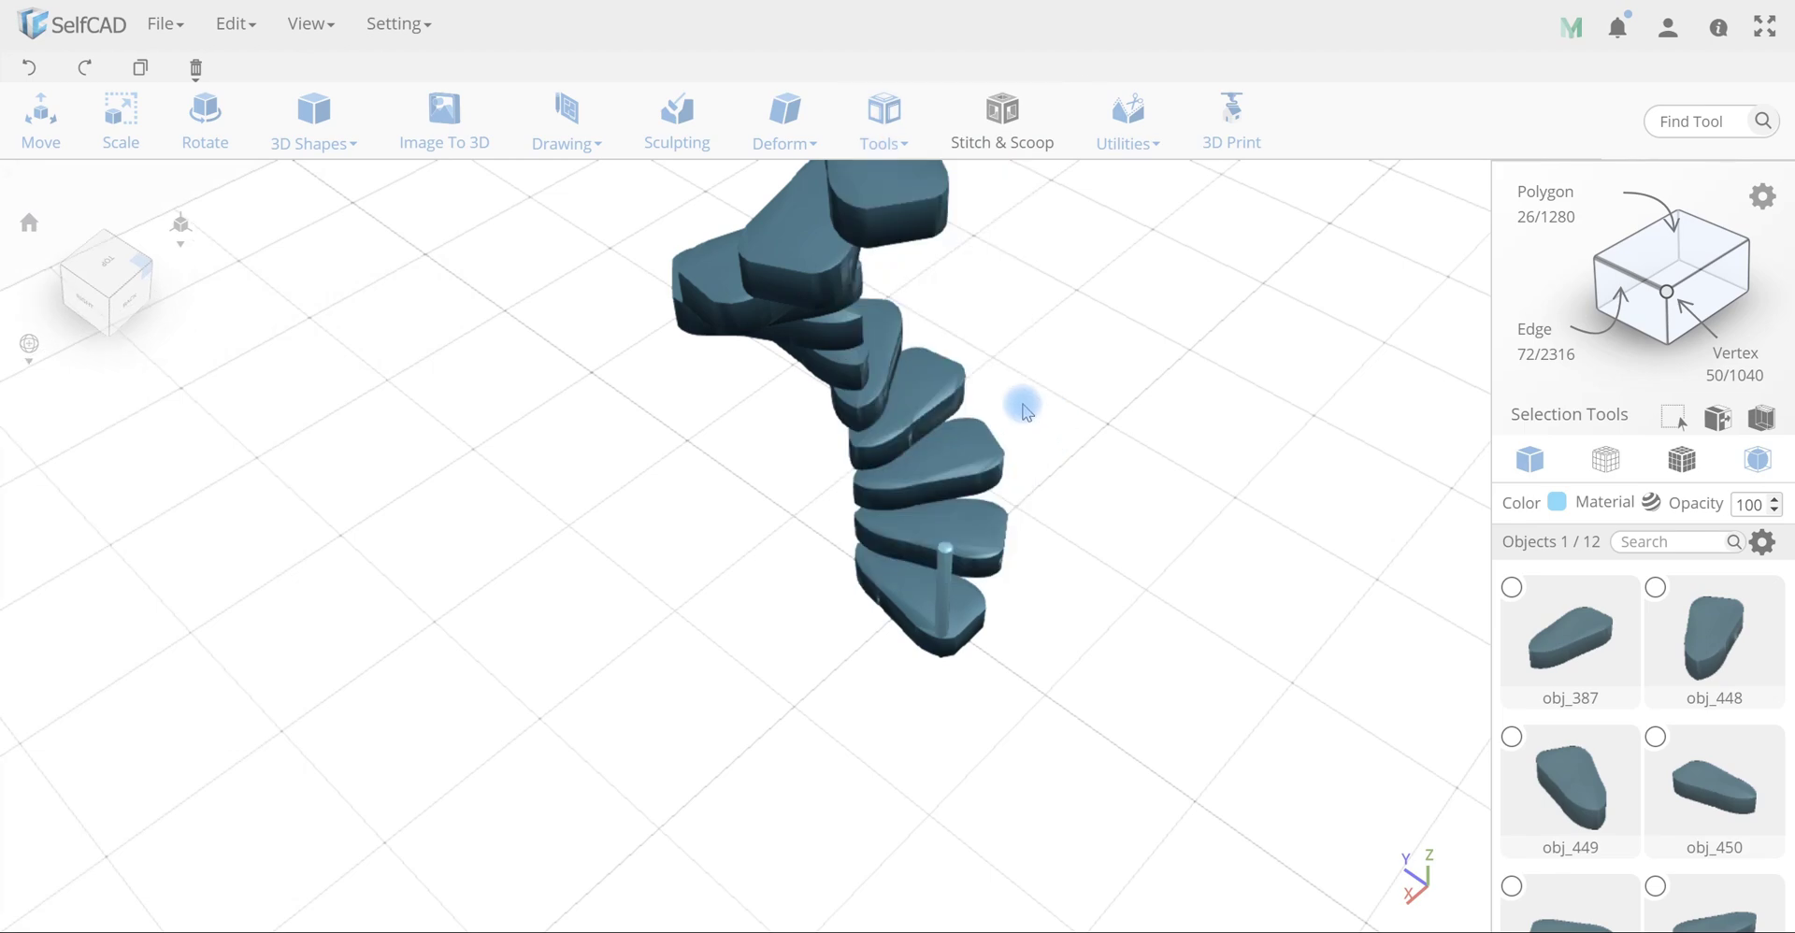
drag(1074, 441, 1075, 400)
click(235, 245)
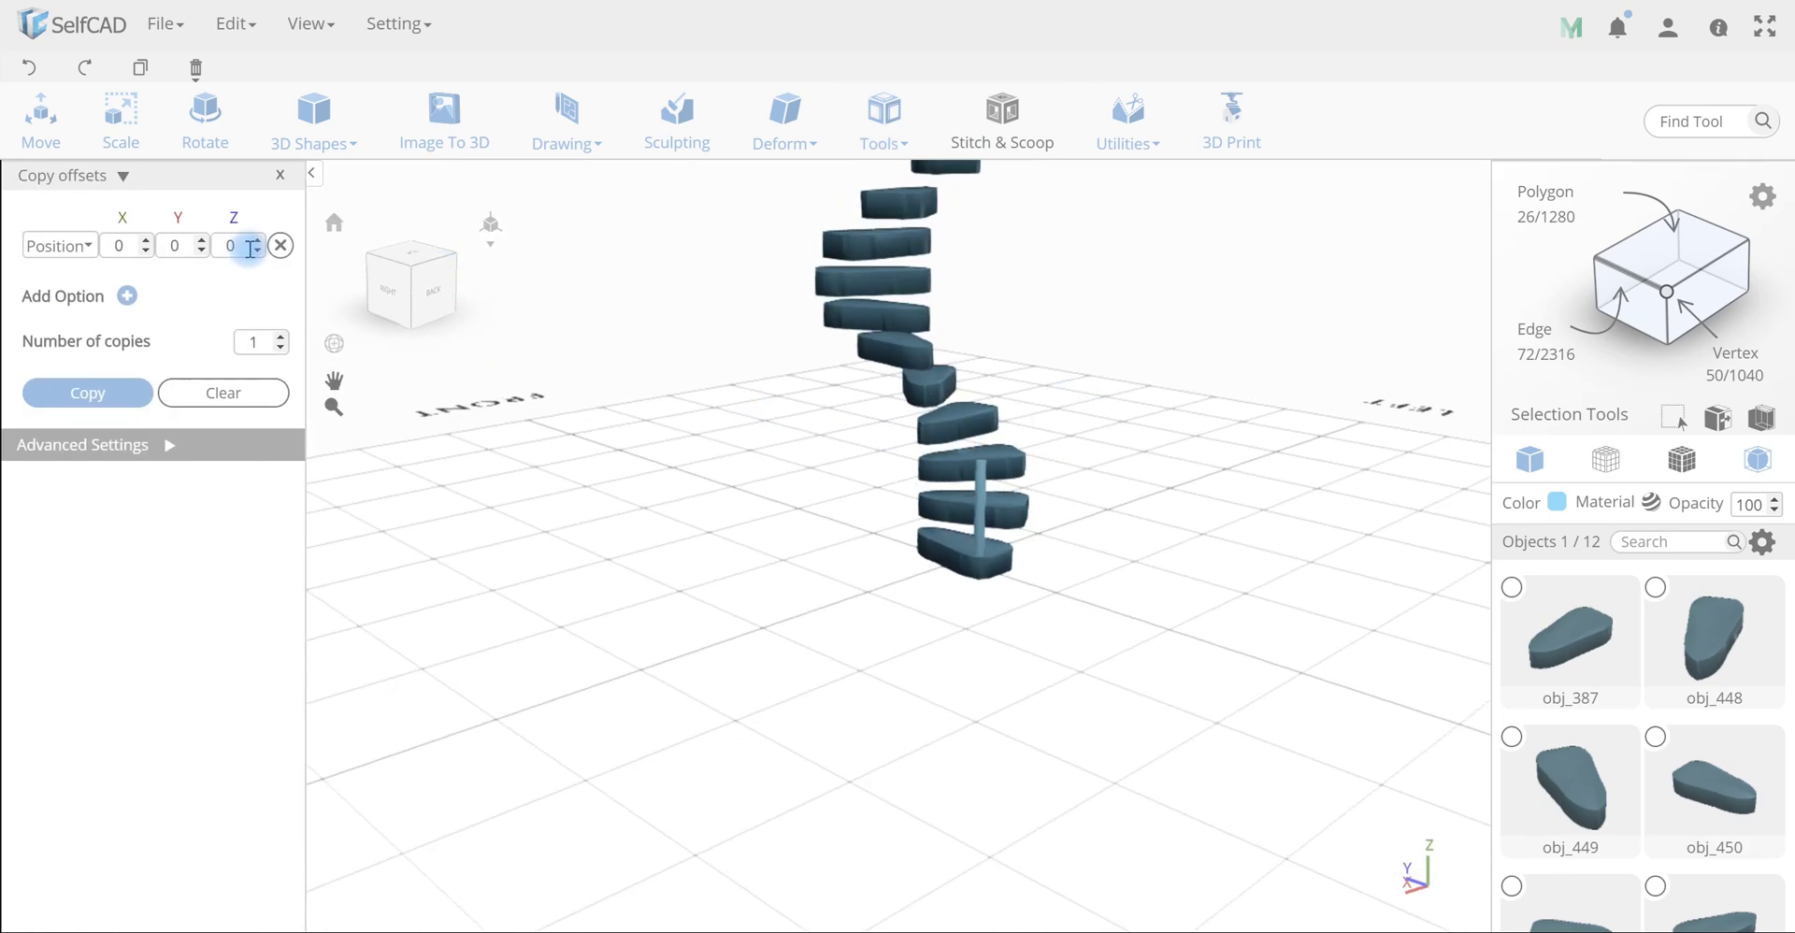
click(125, 295)
click(86, 280)
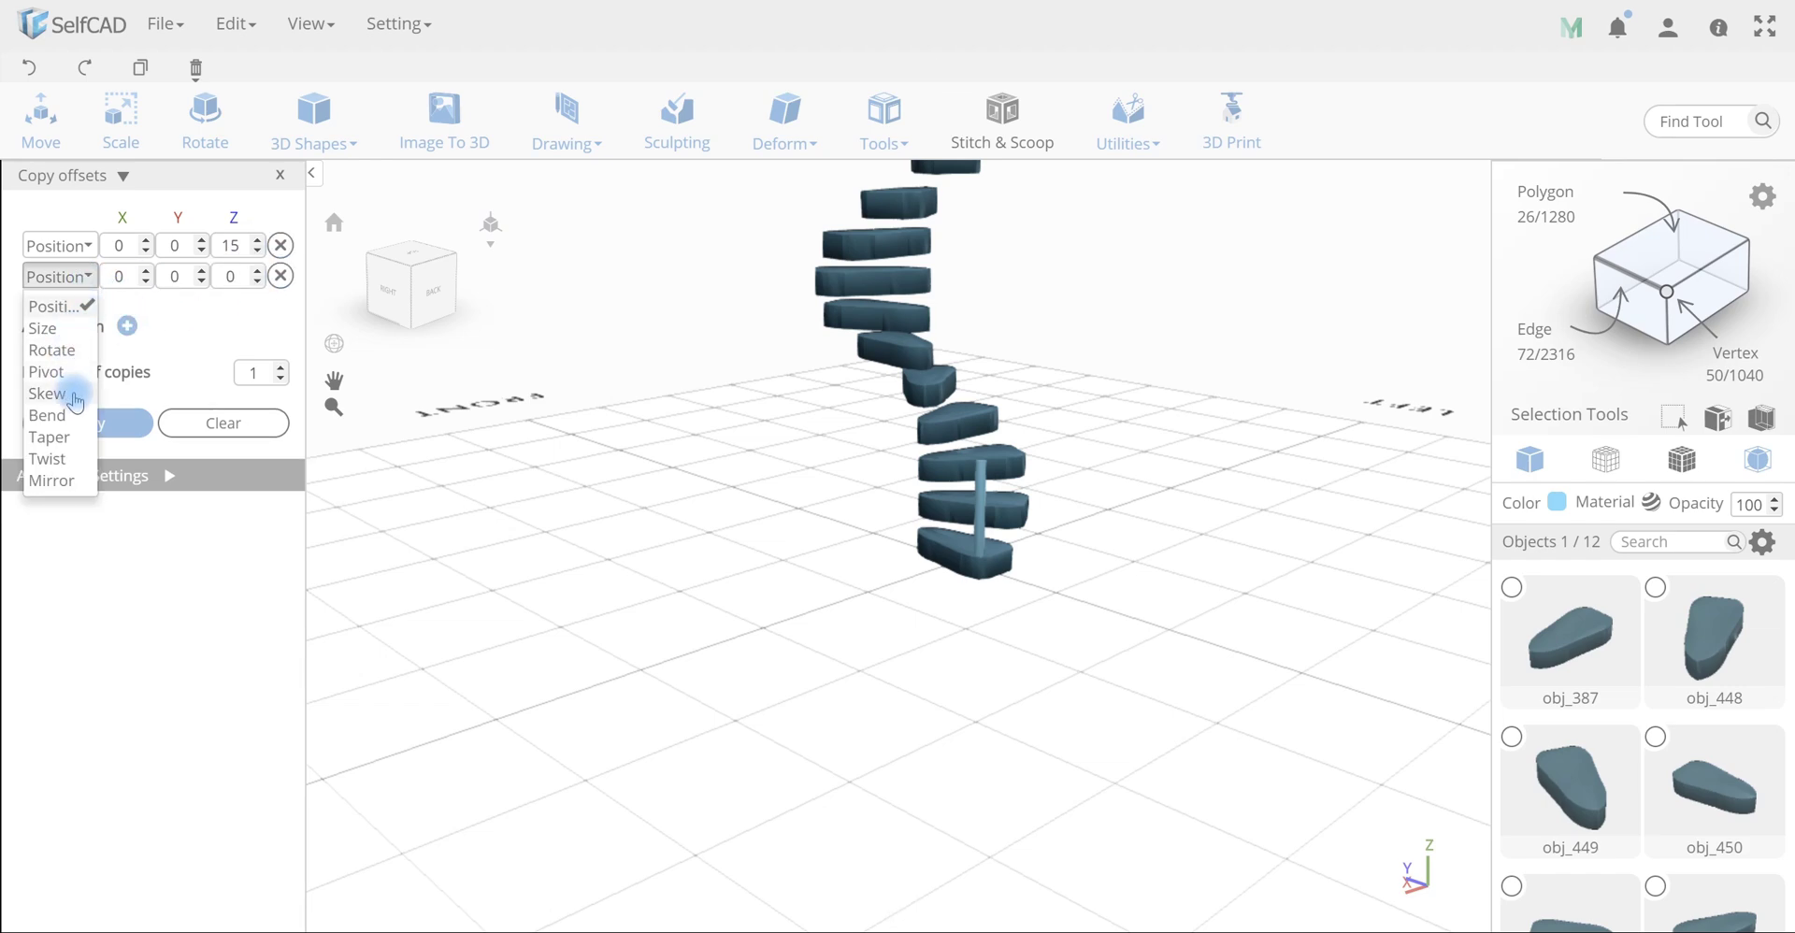
click(65, 371)
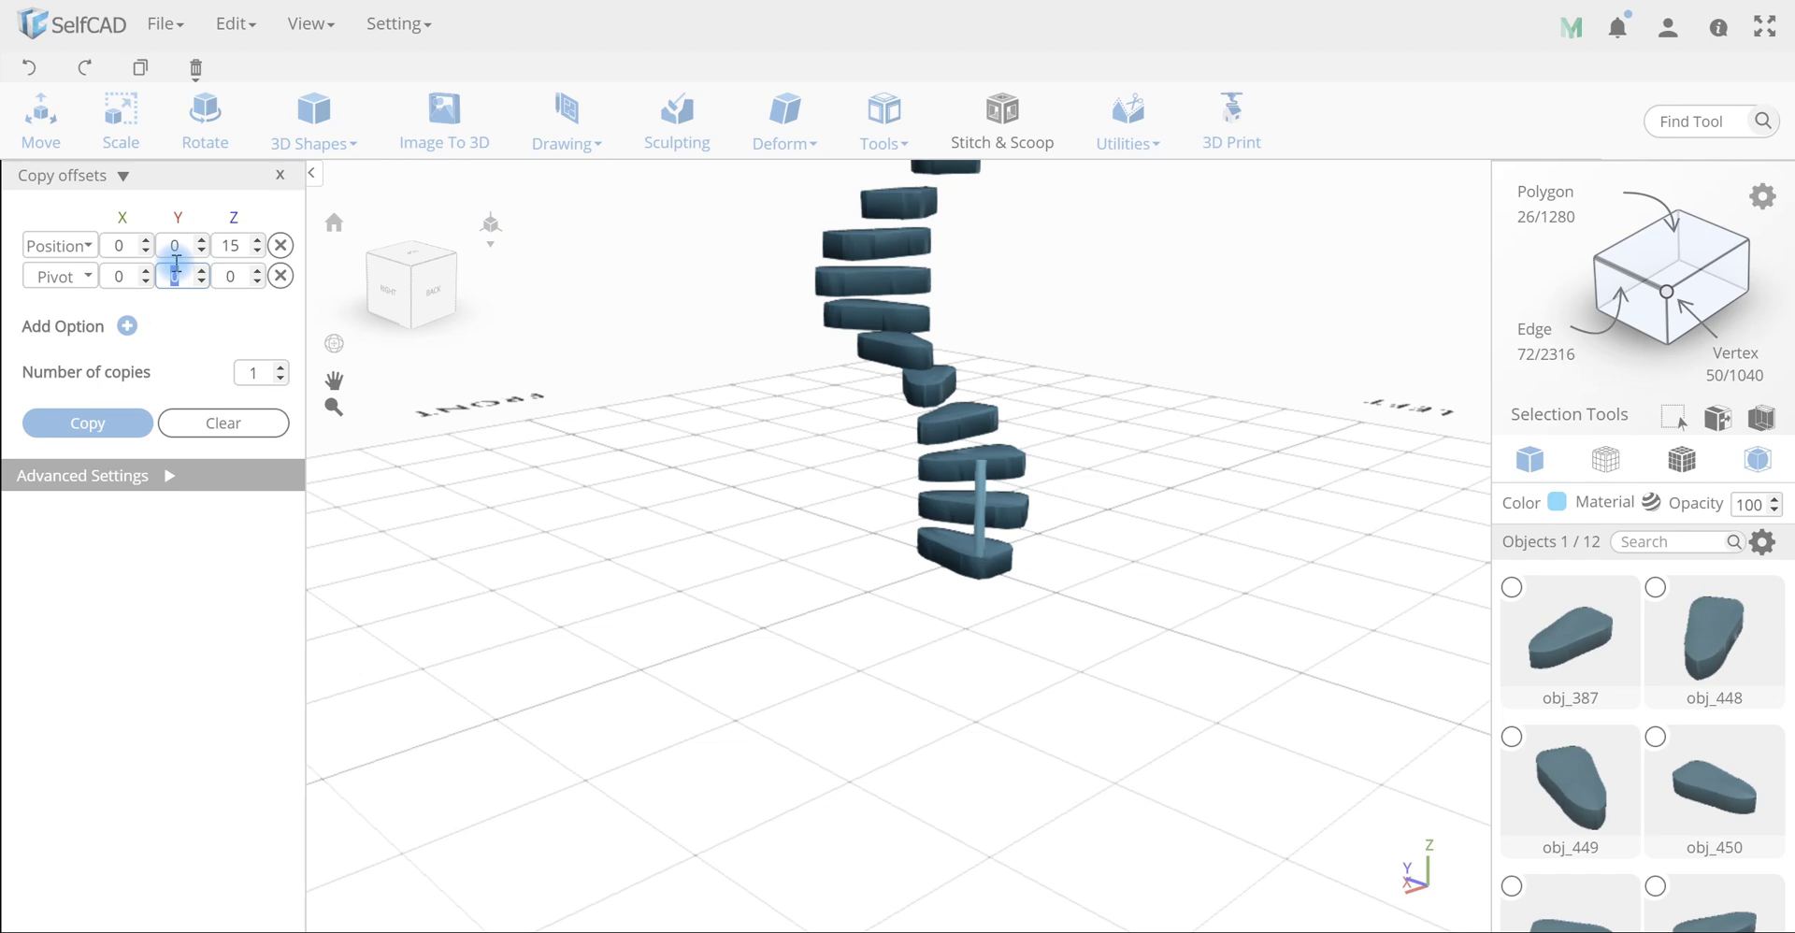
double_click(224, 276)
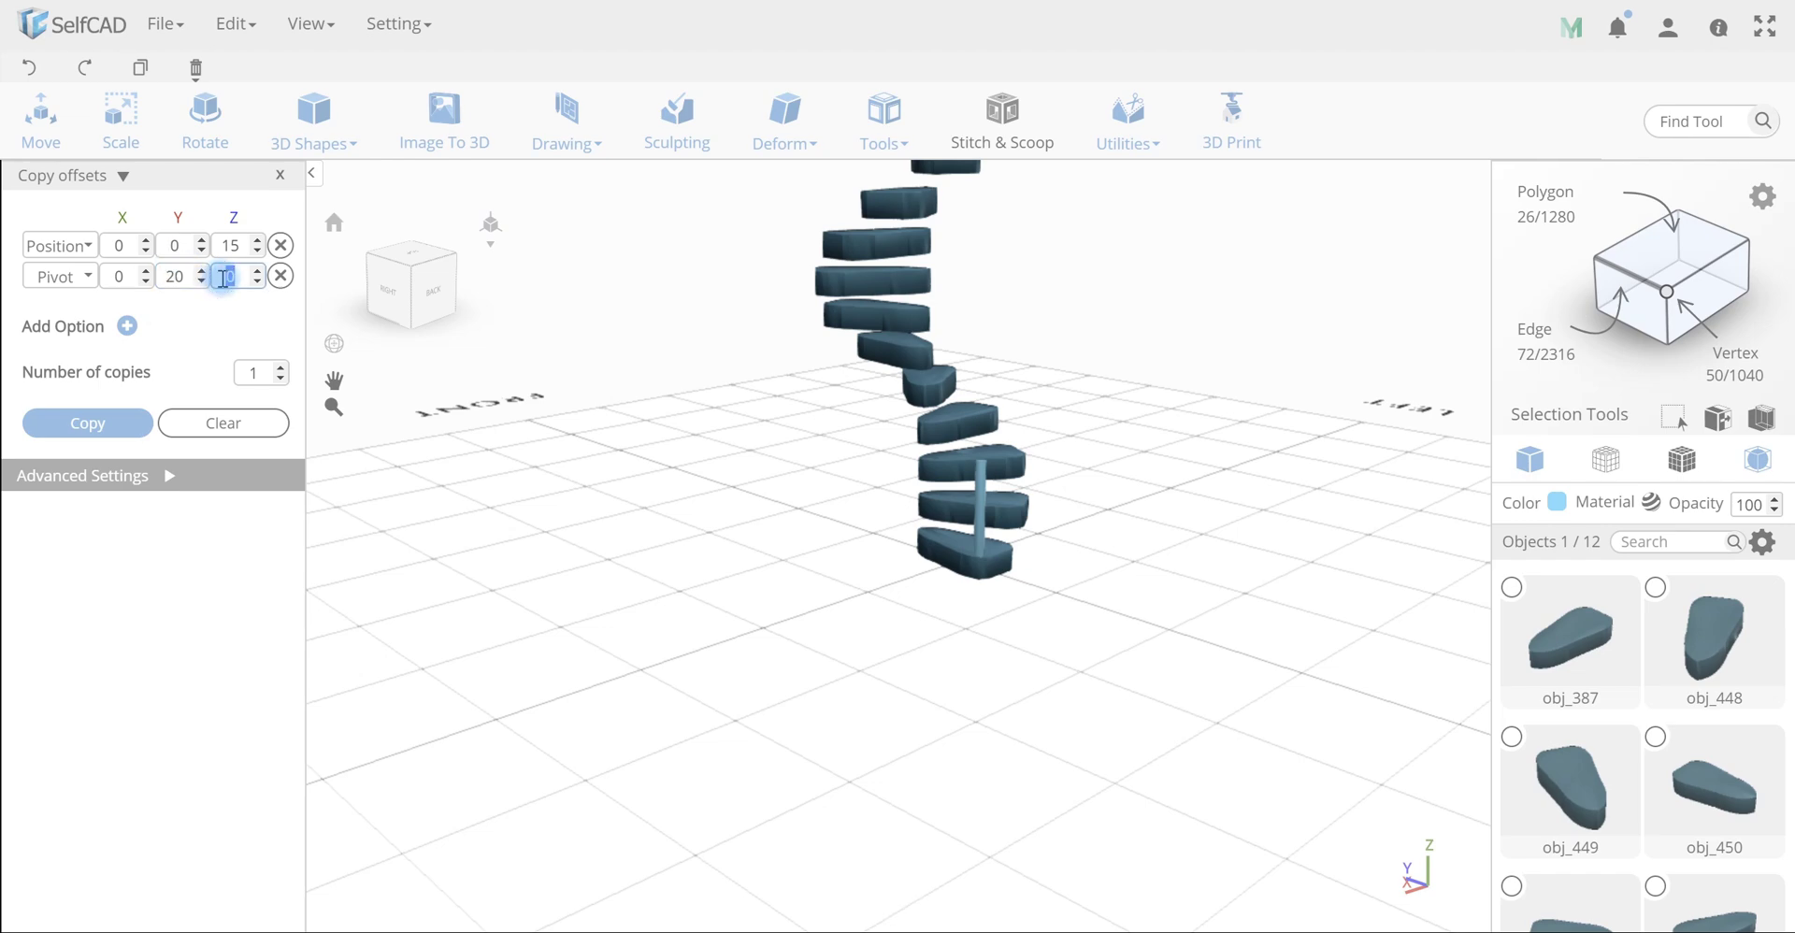
text(30)
Create 10 offset copies of the post along the spiral steps and close Copy Offsets
double_click(254, 374)
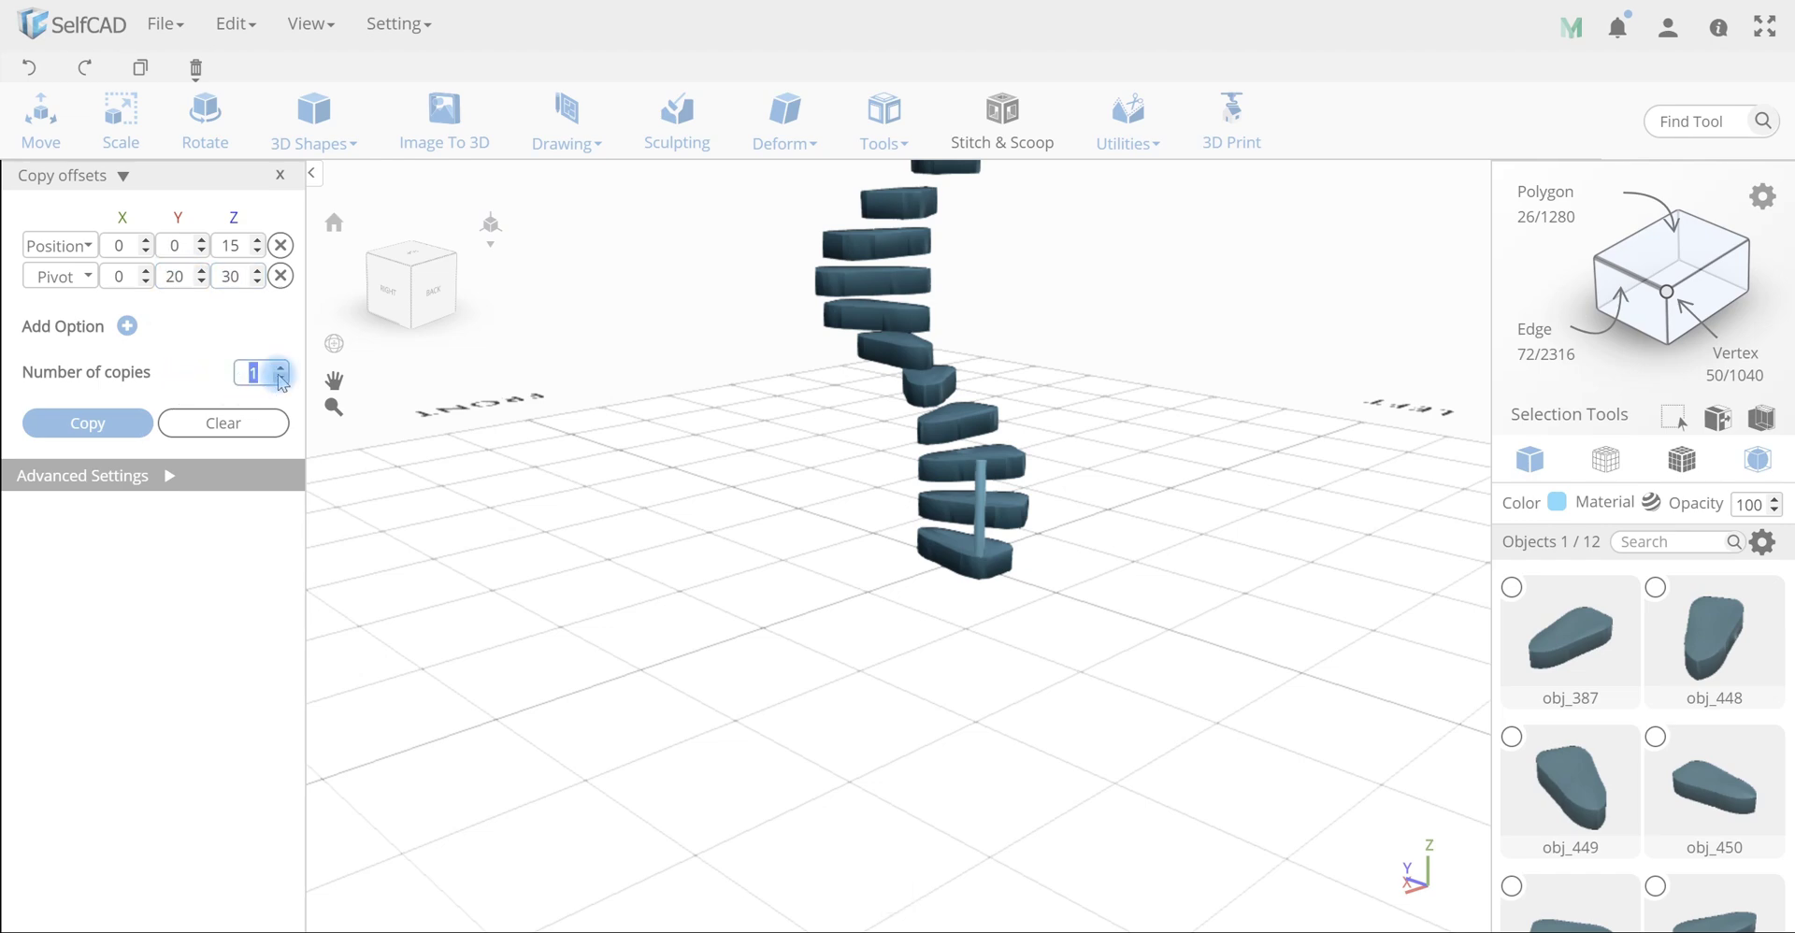
text(10)
click(108, 426)
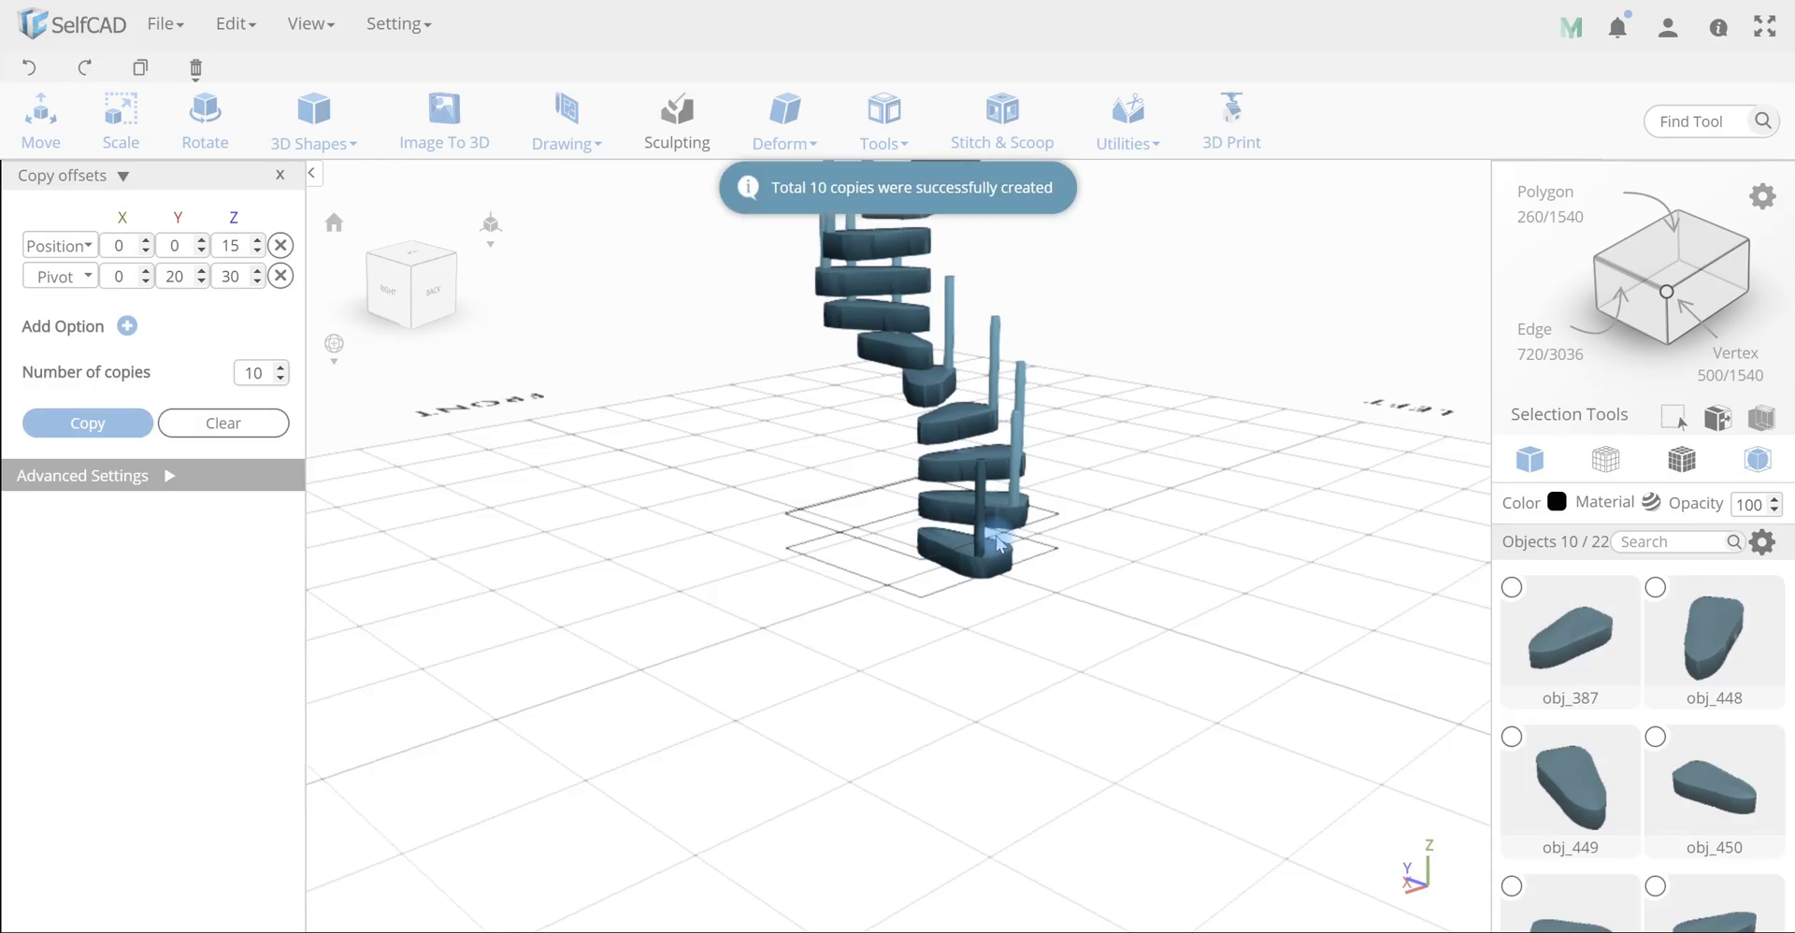
drag(1085, 555, 404, 381)
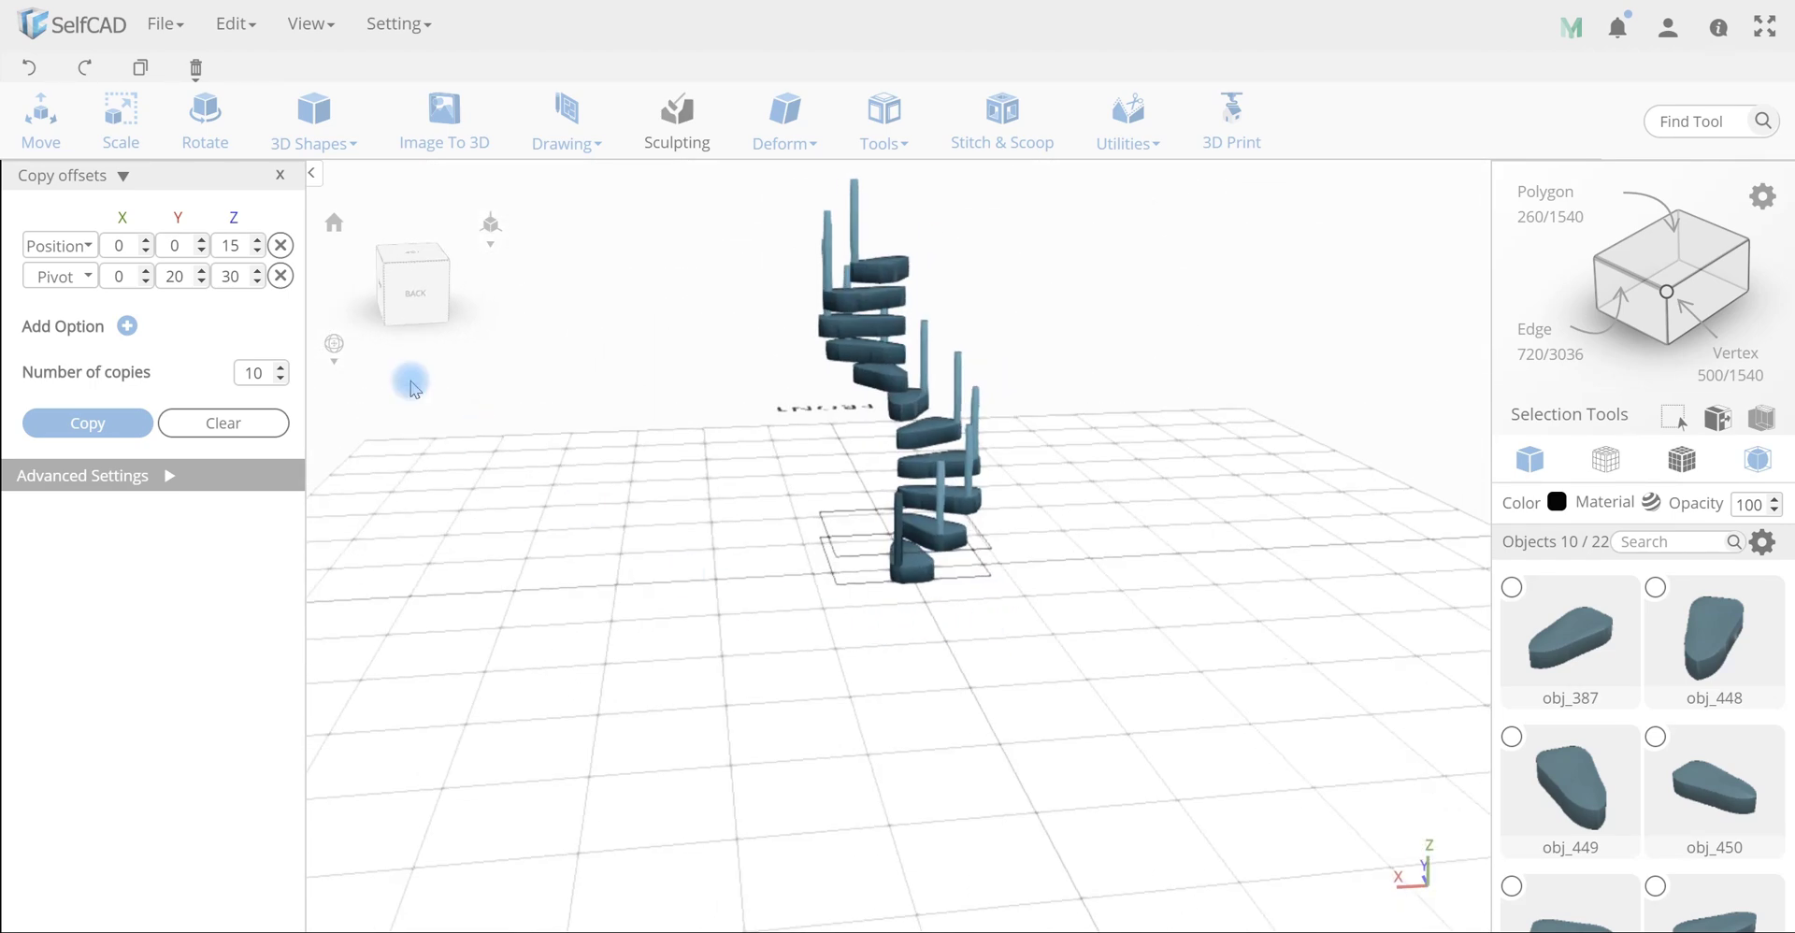
click(281, 178)
Duplicate the original post on the lowest step and move the duplicate to about X -3.05, Y -18
click(966, 585)
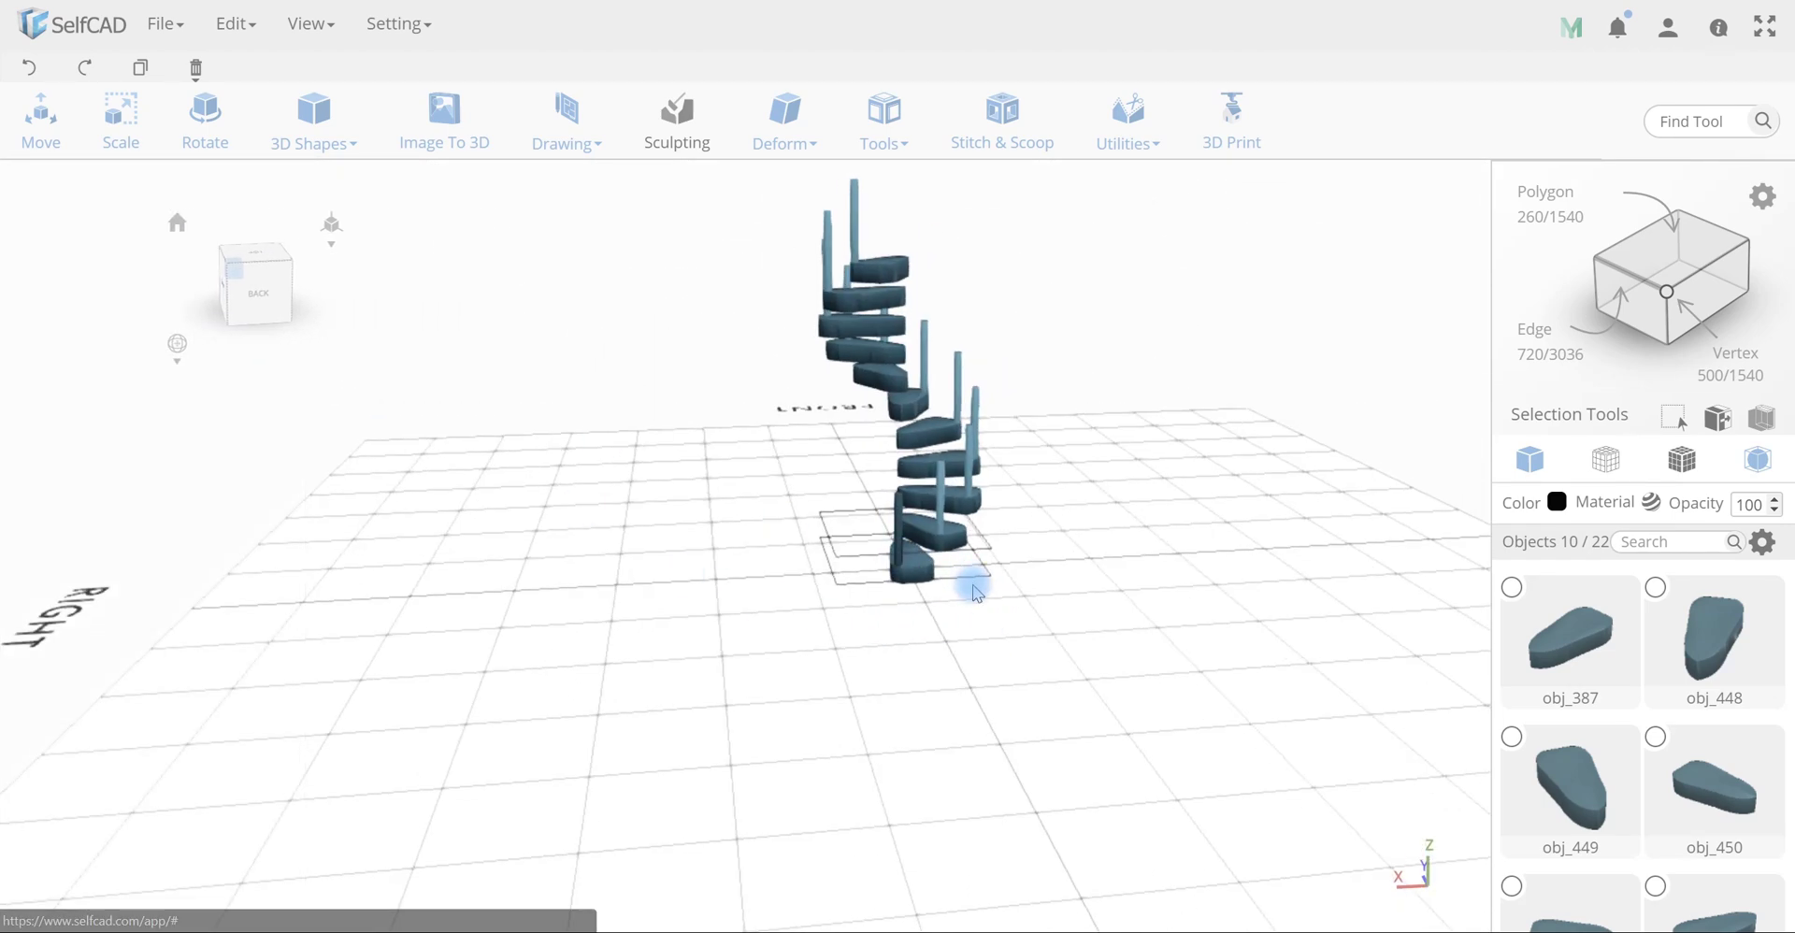
click(903, 545)
key(c)
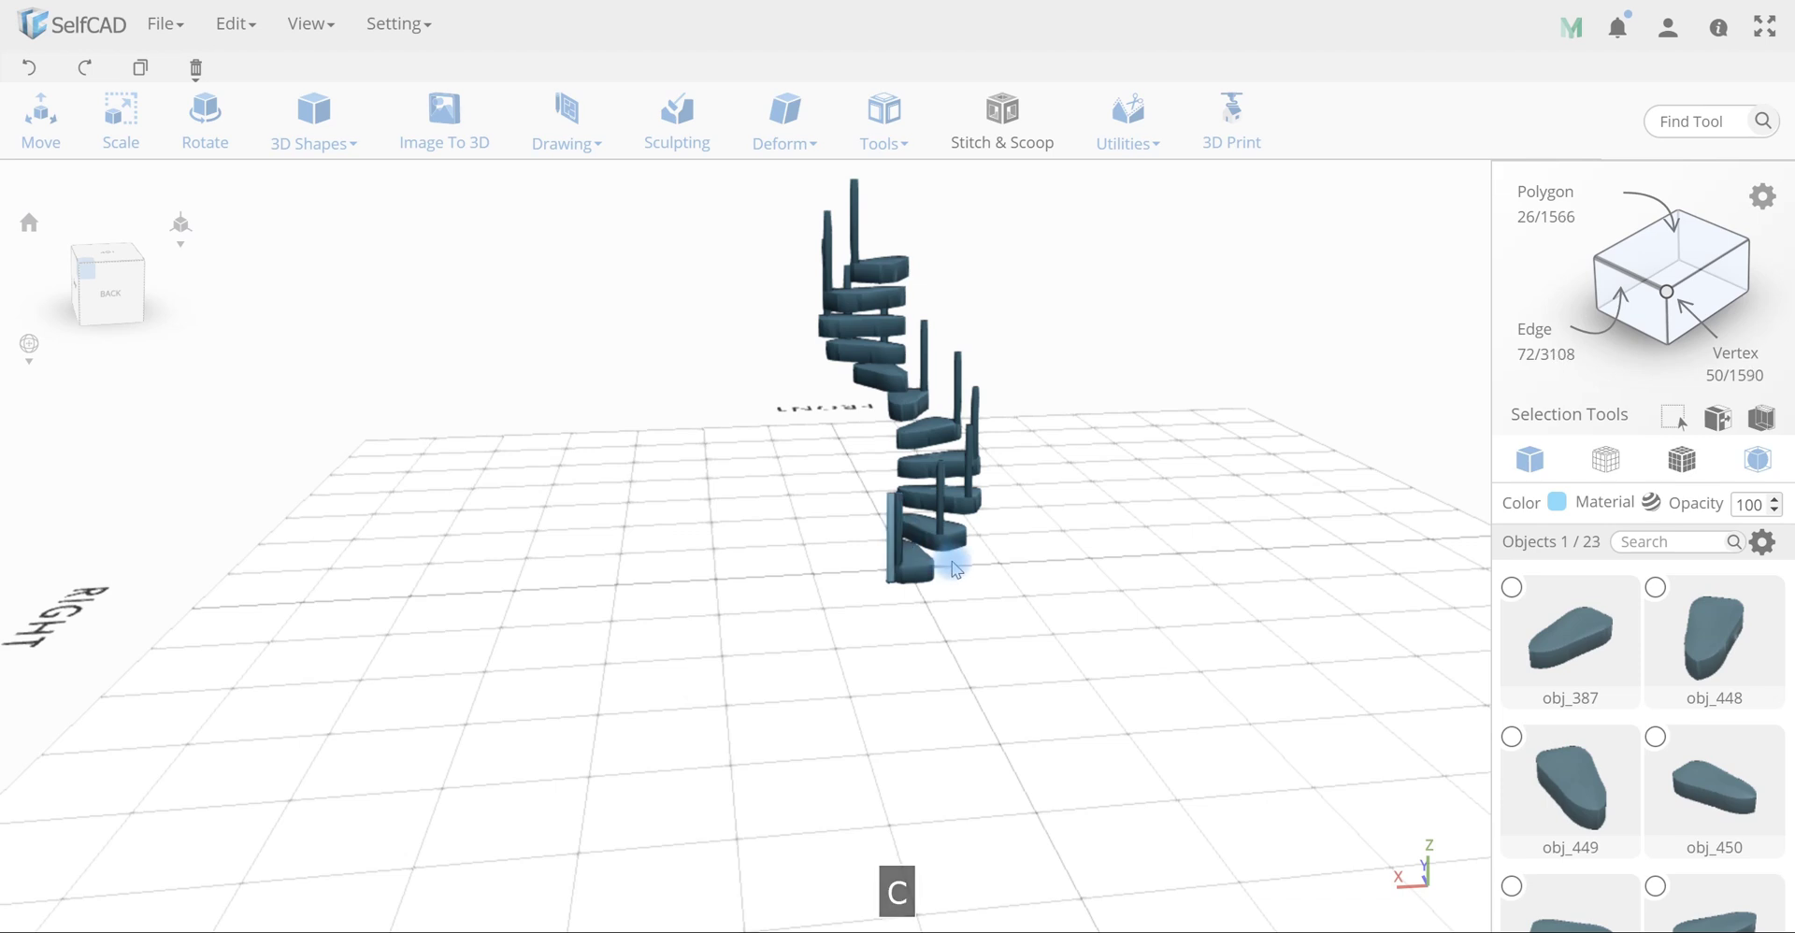
scroll(944, 570, up, 3)
key(m)
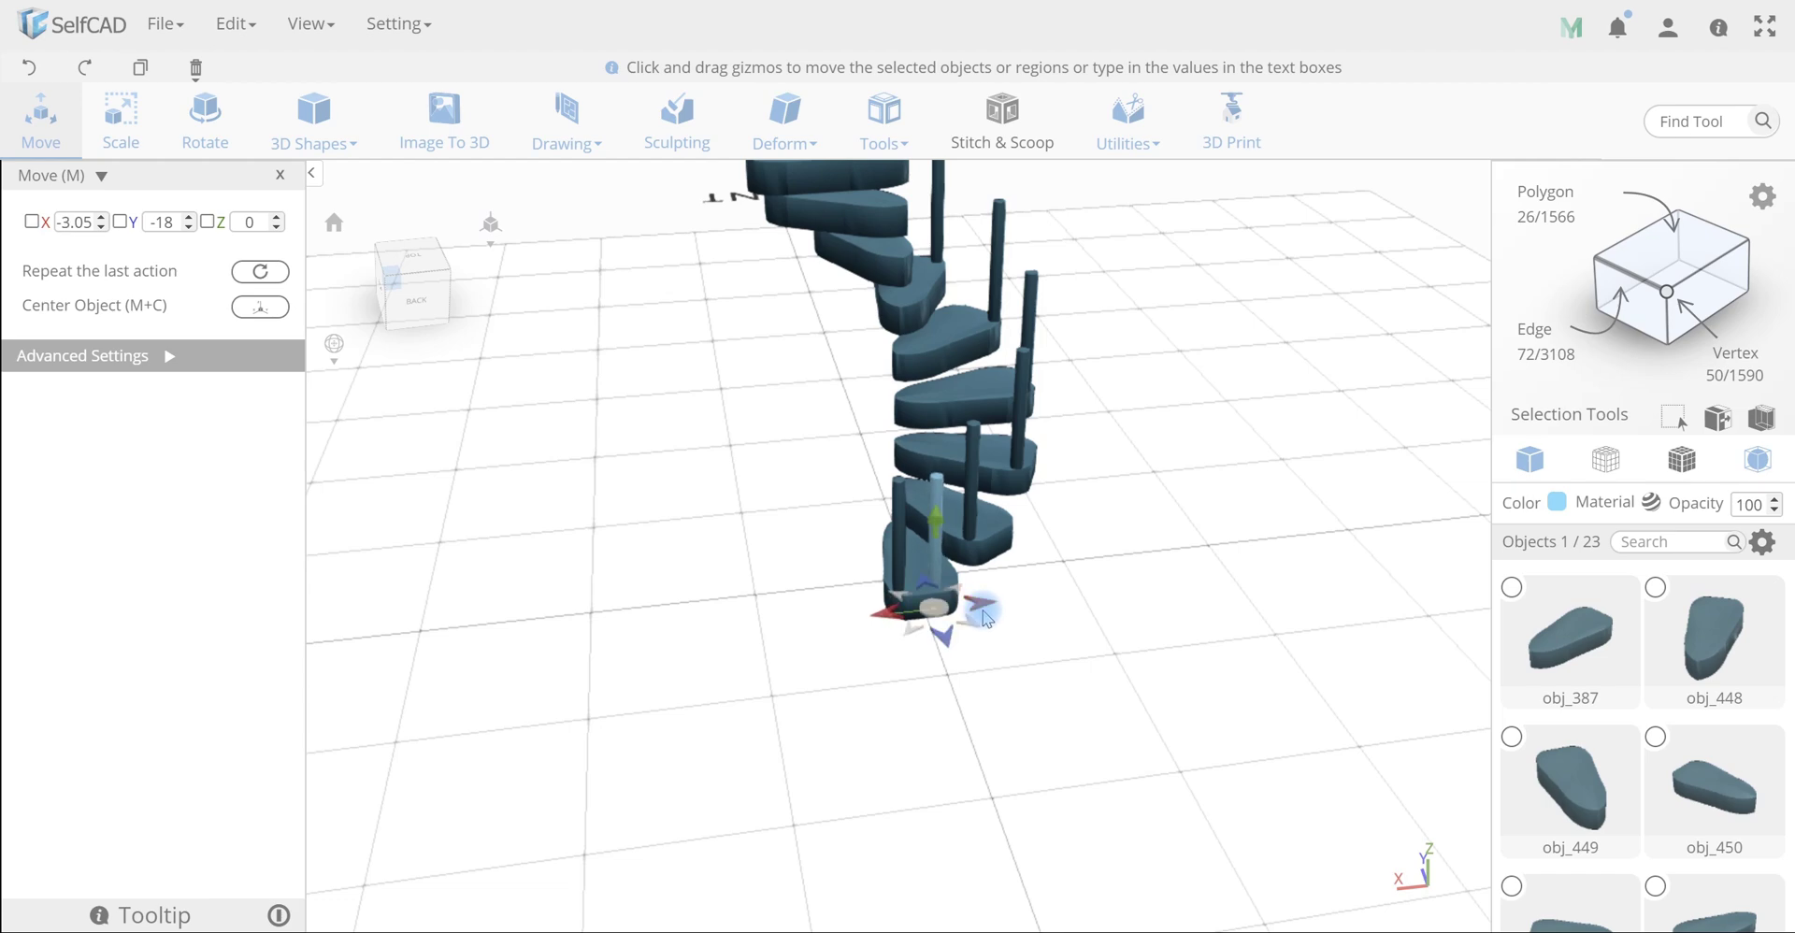
Scale the duplicated post down to about 2.28 × 2.28 × 27 and move it to X -0.05, Y -21
key(s)
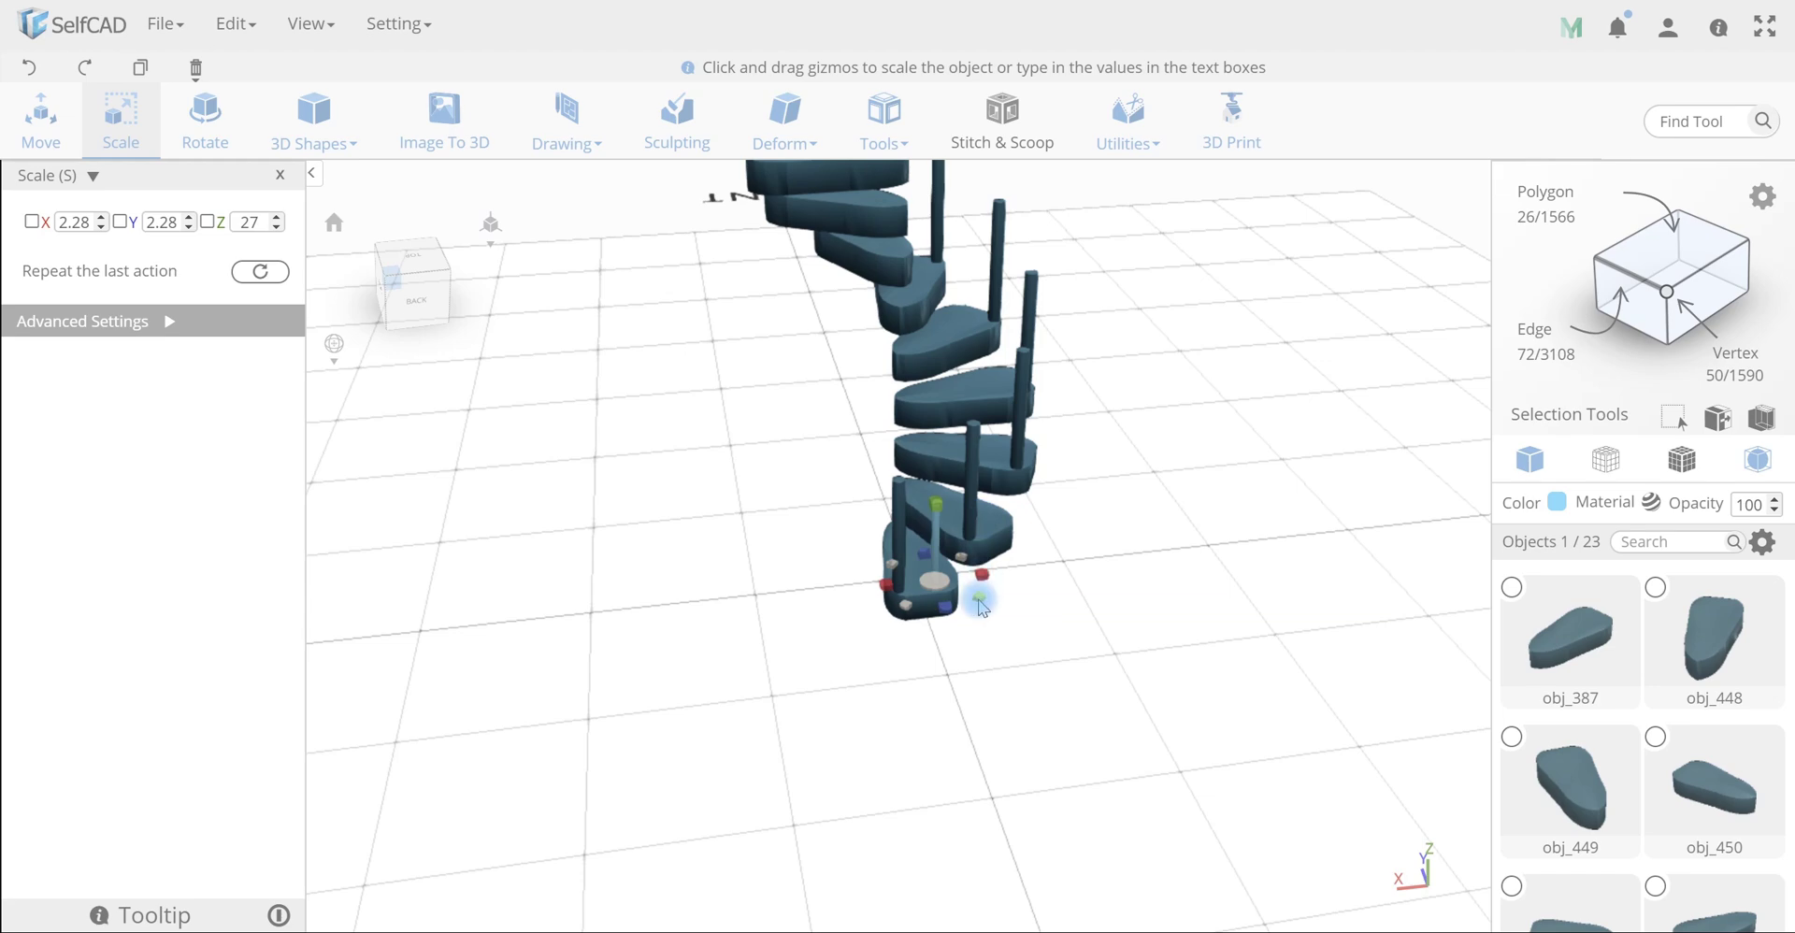
key(m)
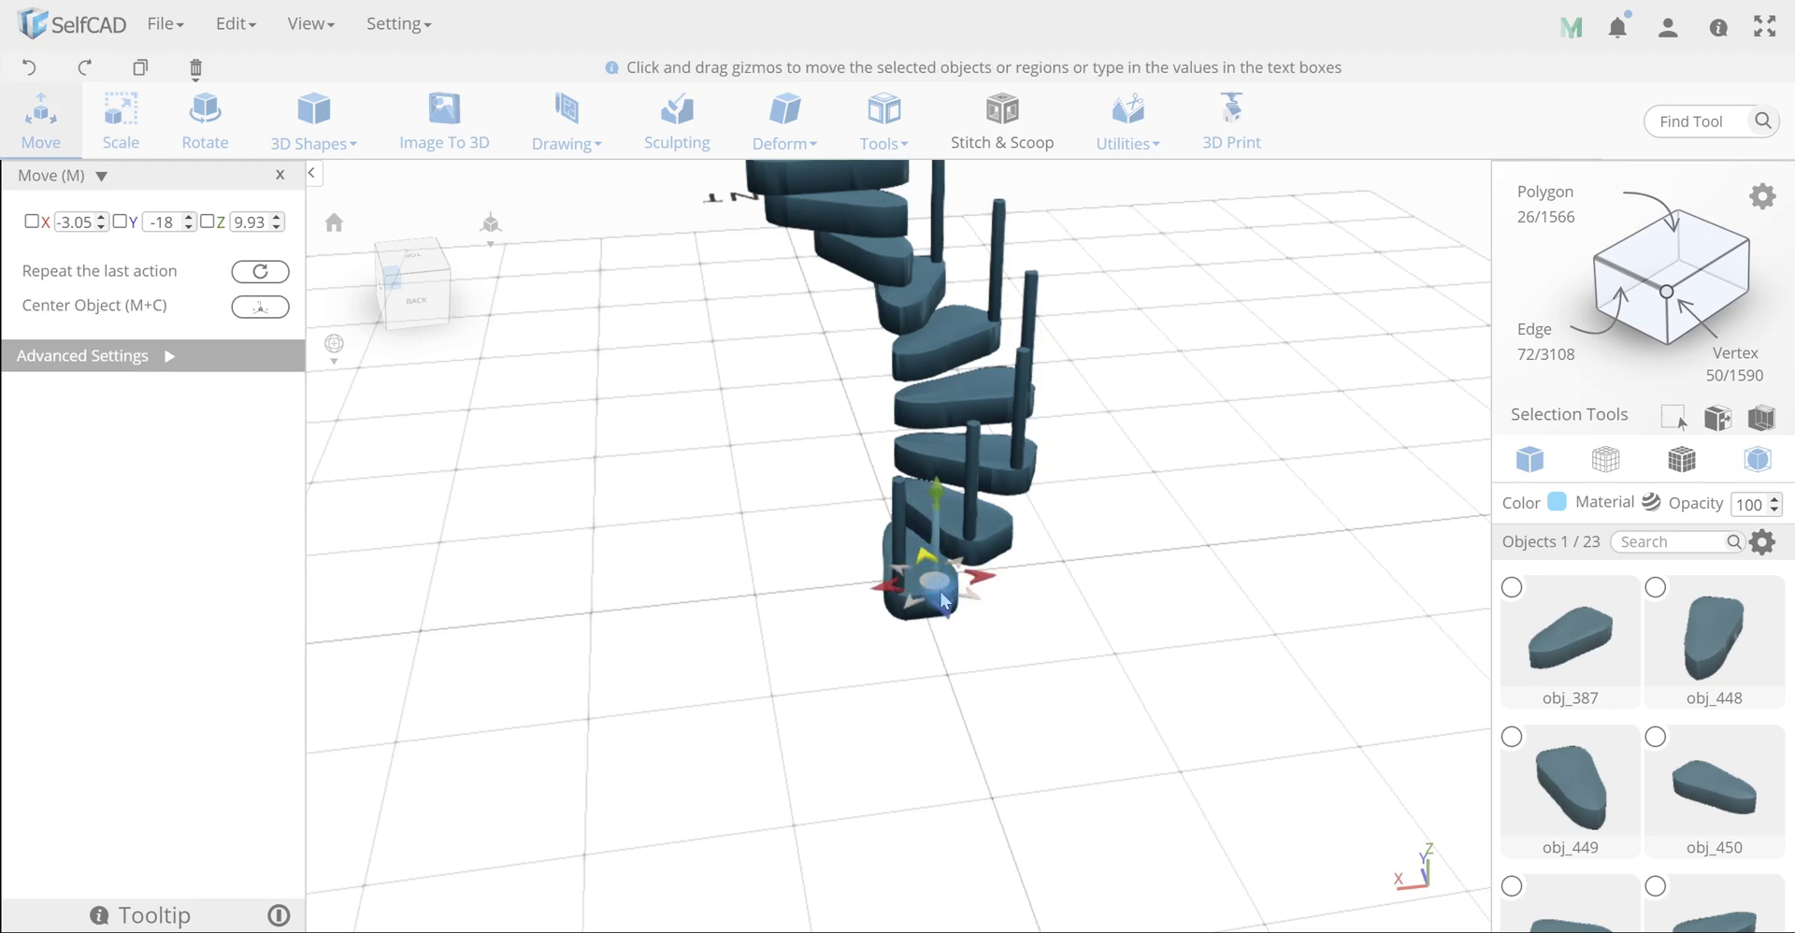
mouse_move(944, 600)
mouse_down()
mouse_move(946, 633)
mouse_move(928, 569)
mouse_move(954, 591)
mouse_move(920, 564)
mouse_move(973, 586)
mouse_up()
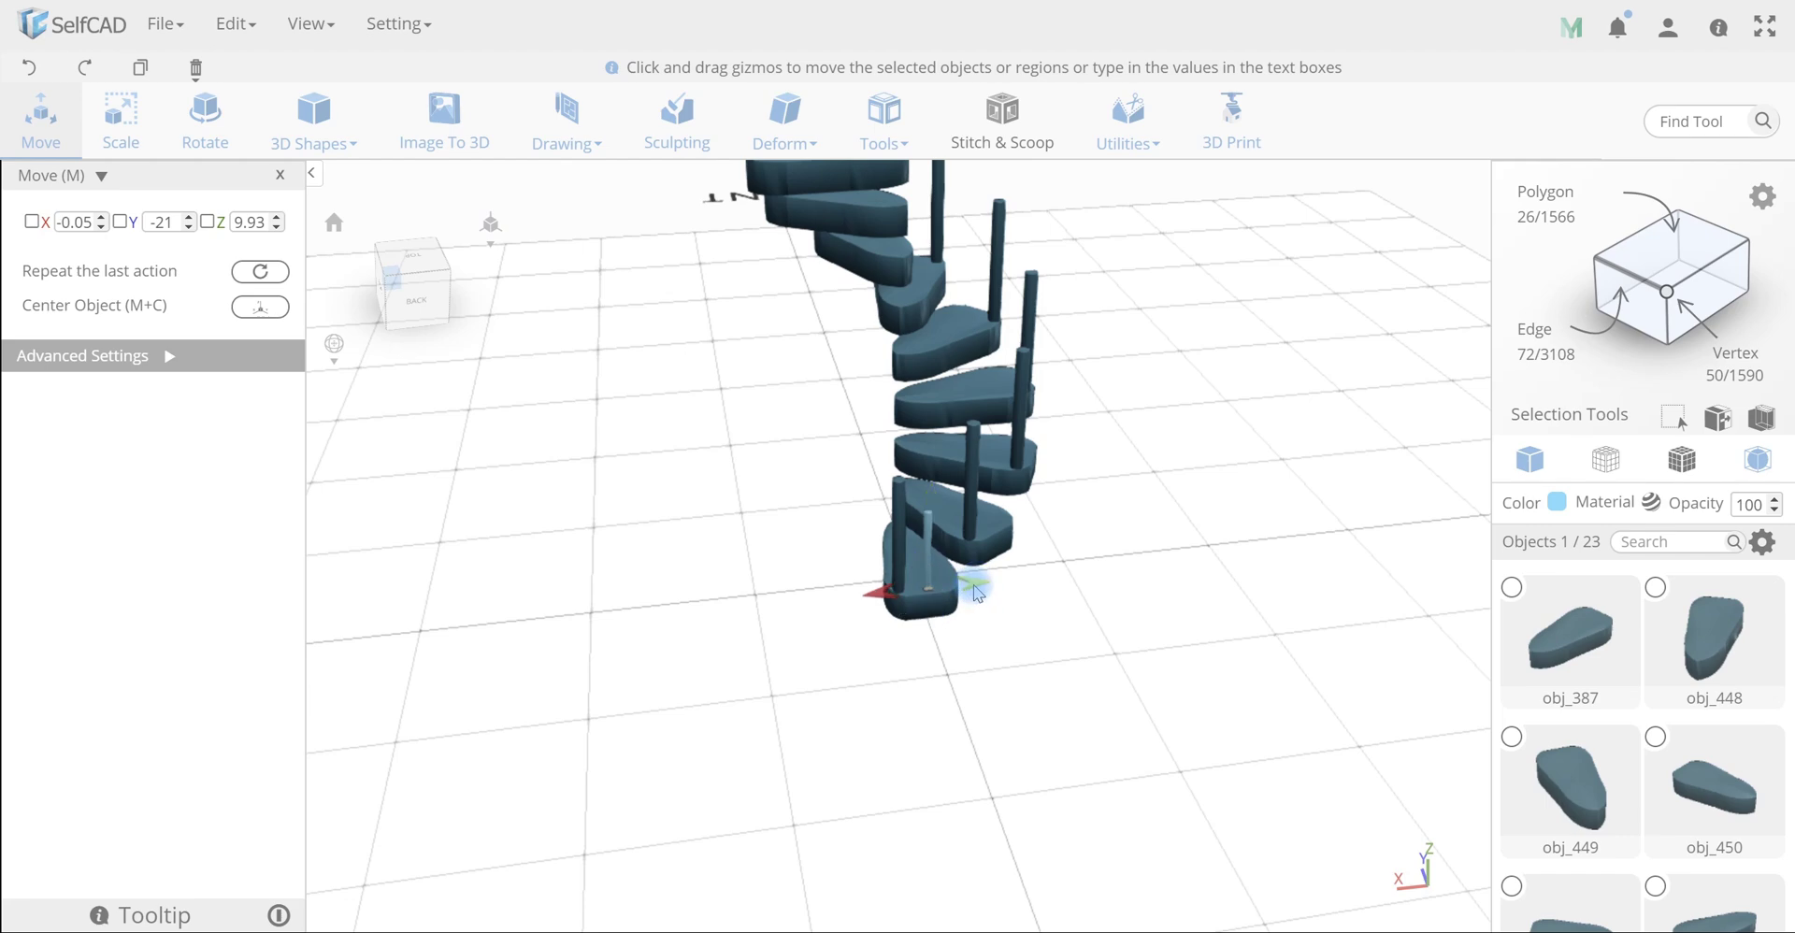
Lengthen the thin post to a Z size of 42 with the Scale tool
drag(966, 687, 937, 752)
key(s)
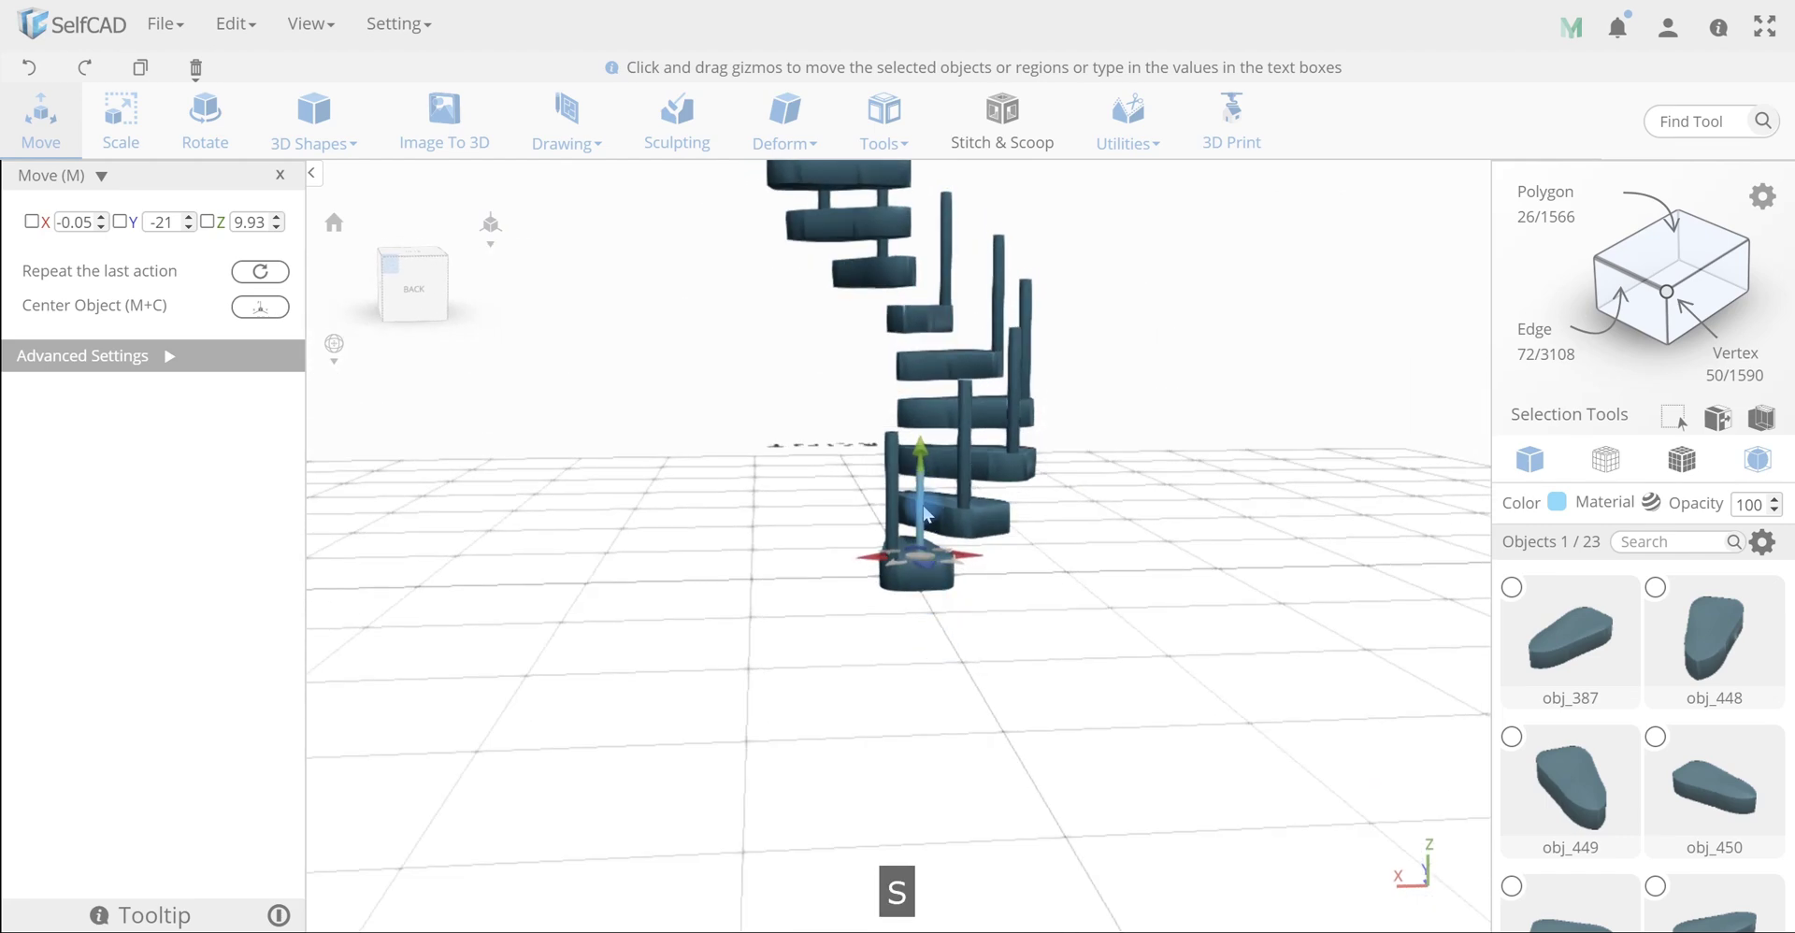
drag(921, 472, 920, 440)
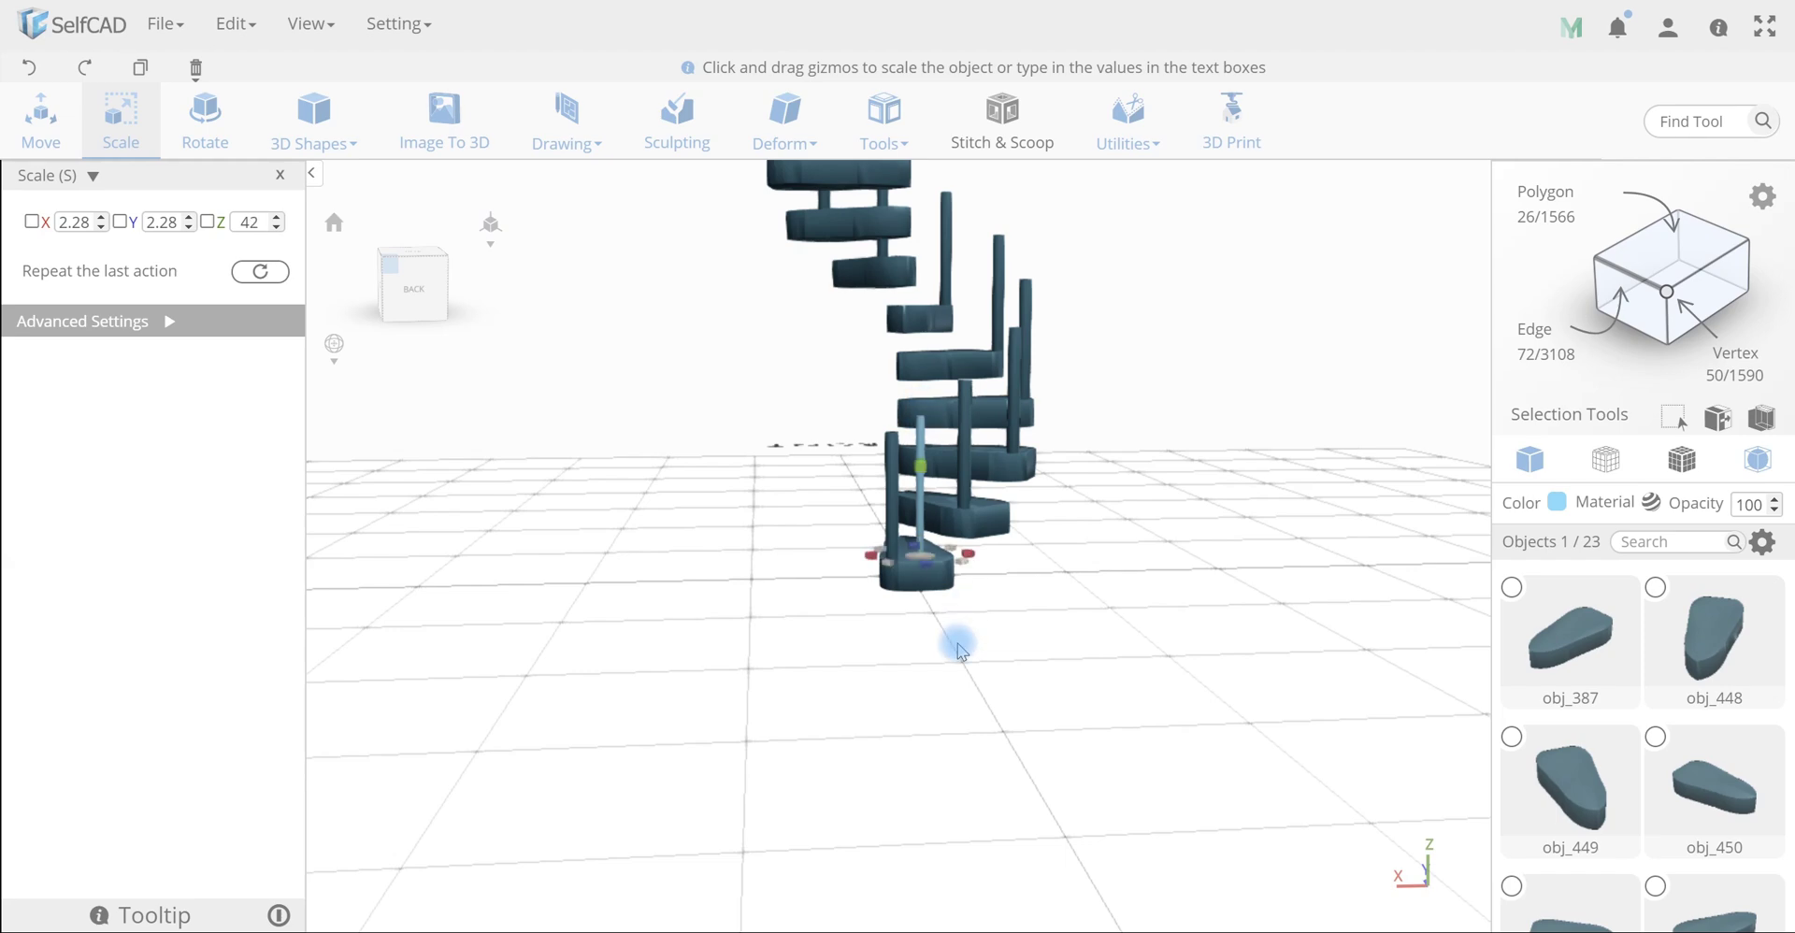
Set up Copy Offsets for the thin post with a Position Z offset of 15 and Pivot offsets of Y 20 and Z 30
drag(953, 642, 973, 789)
mouse_move(883, 122)
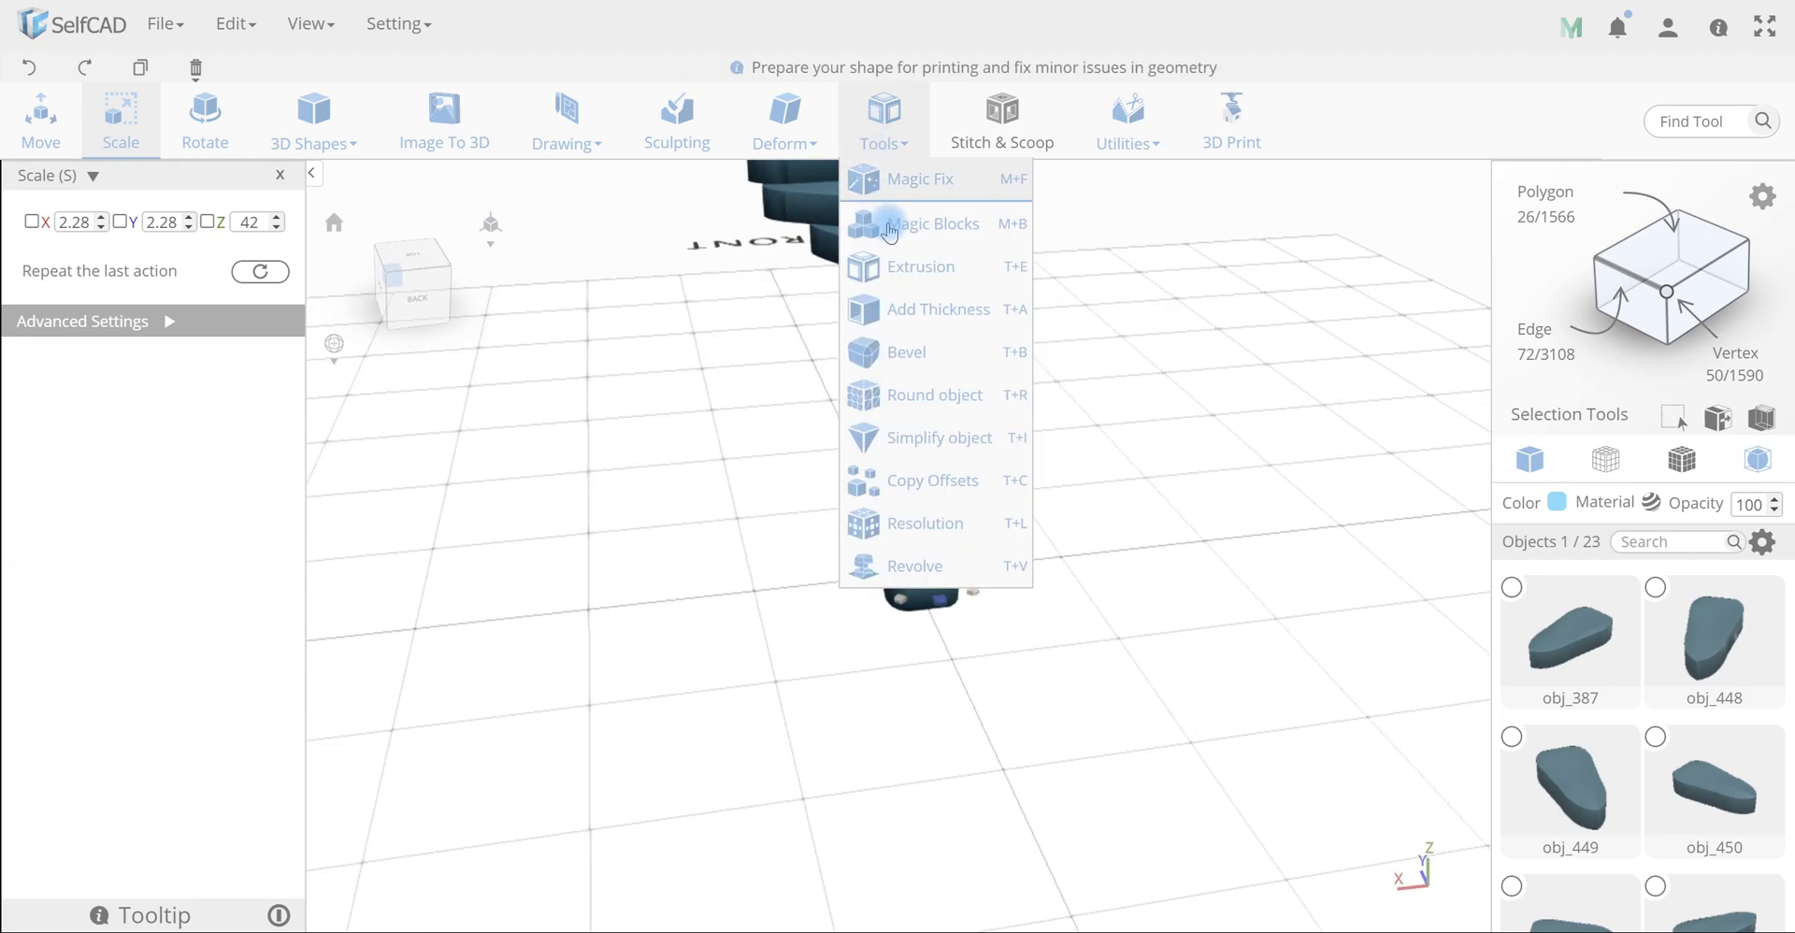
click(913, 472)
click(232, 282)
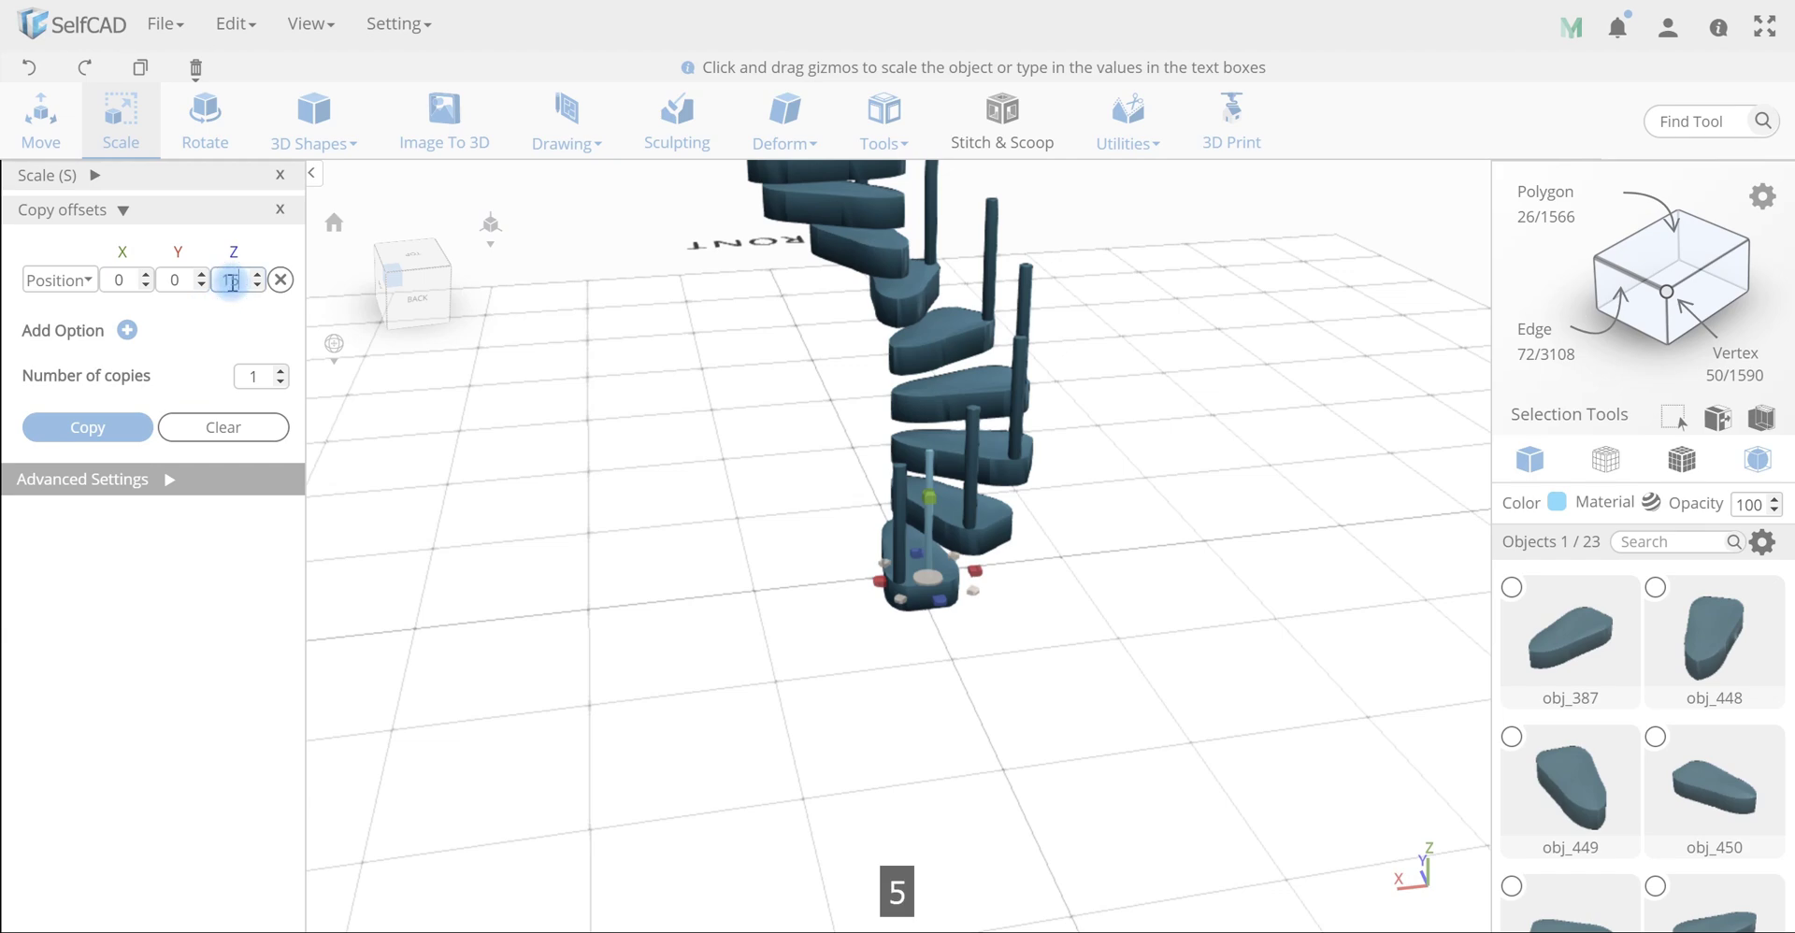
click(128, 329)
click(59, 310)
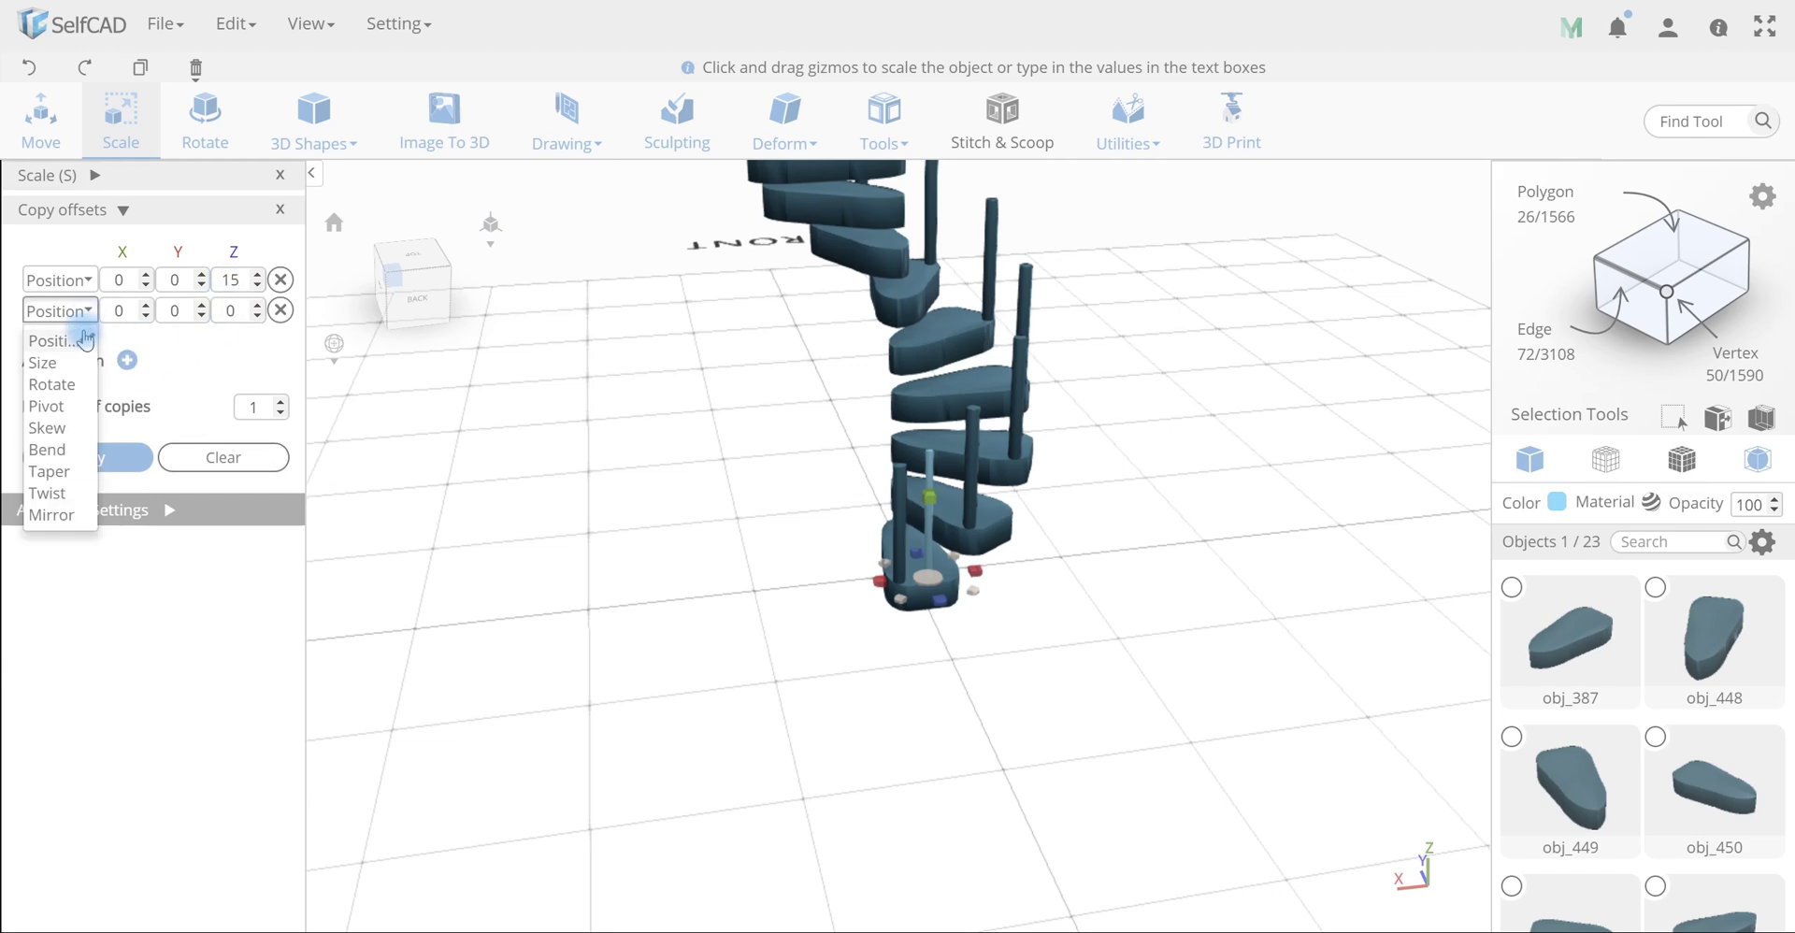
click(51, 406)
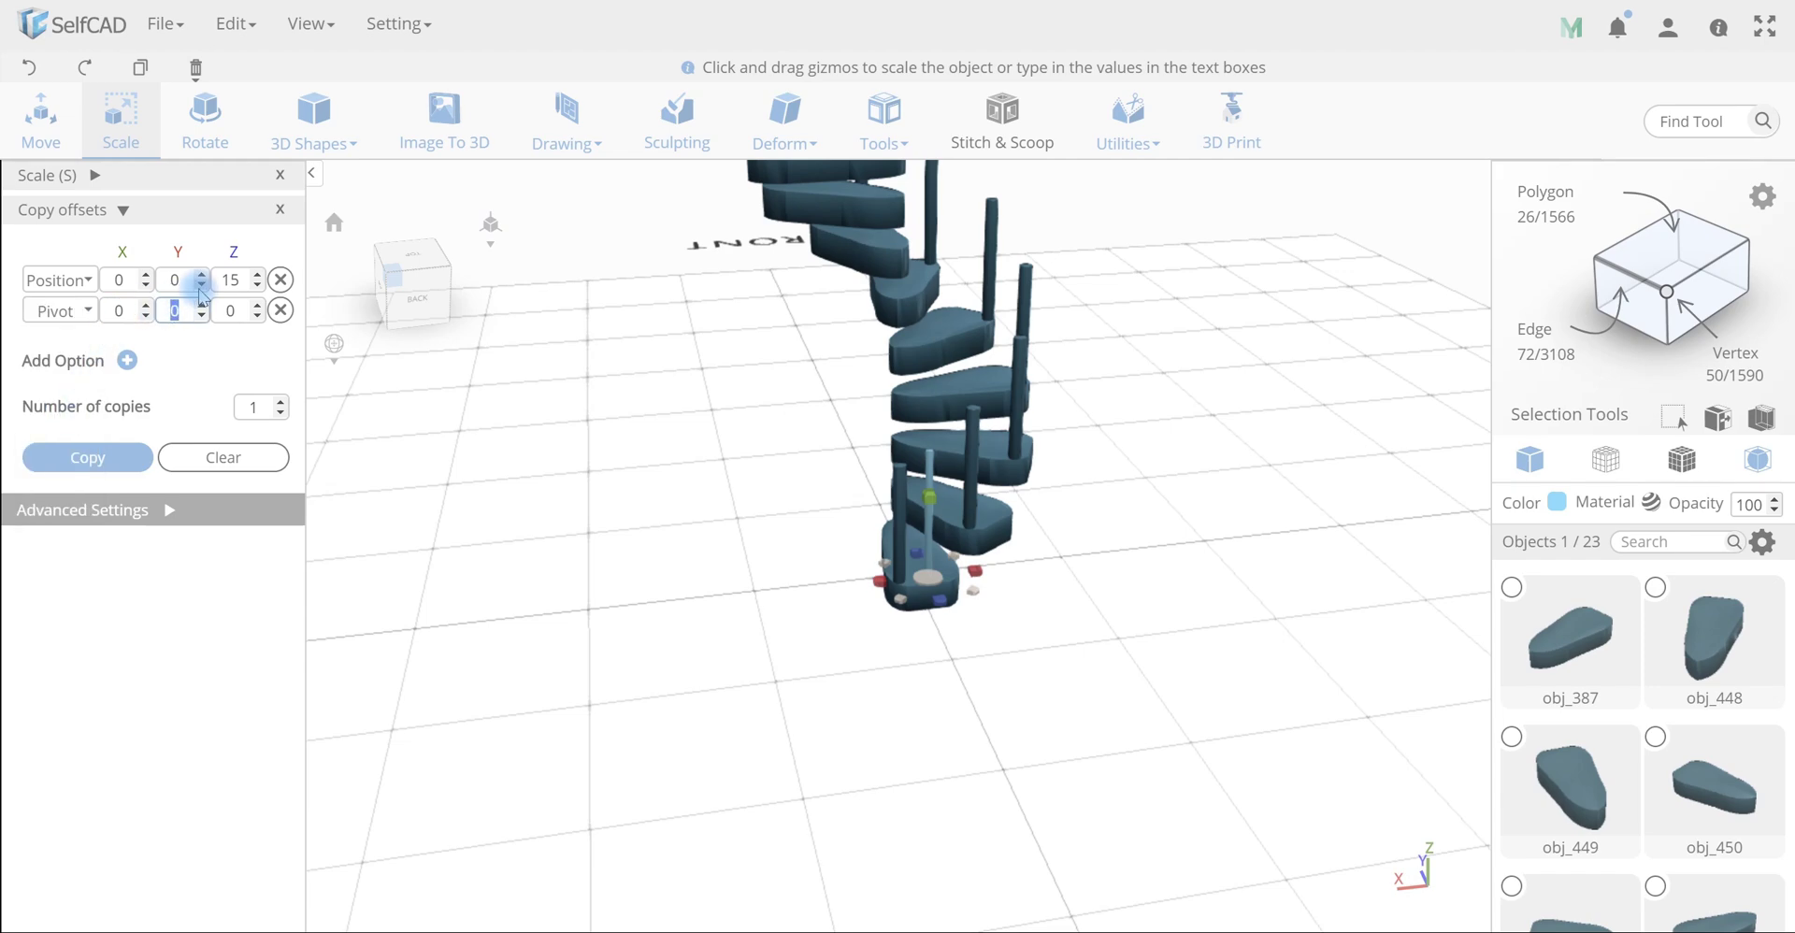
click(236, 309)
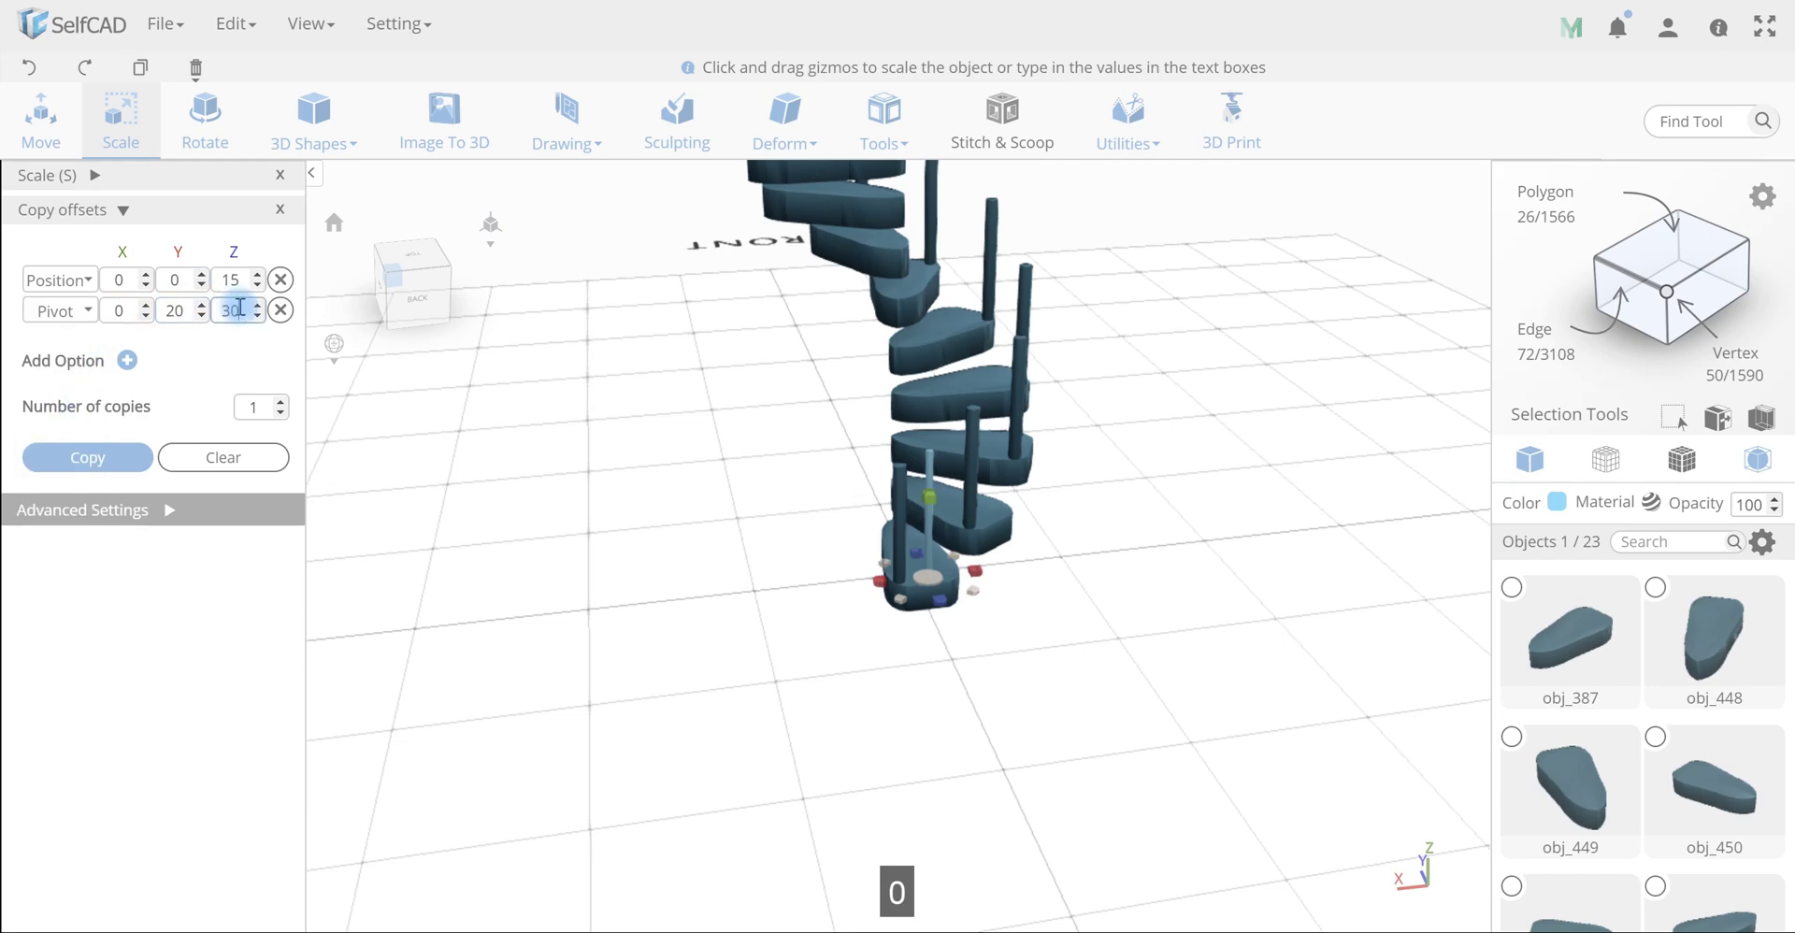
Create 10 offset copies of the thin post along the spiral, close Scale and deselect the copies
click(286, 398)
text(10)
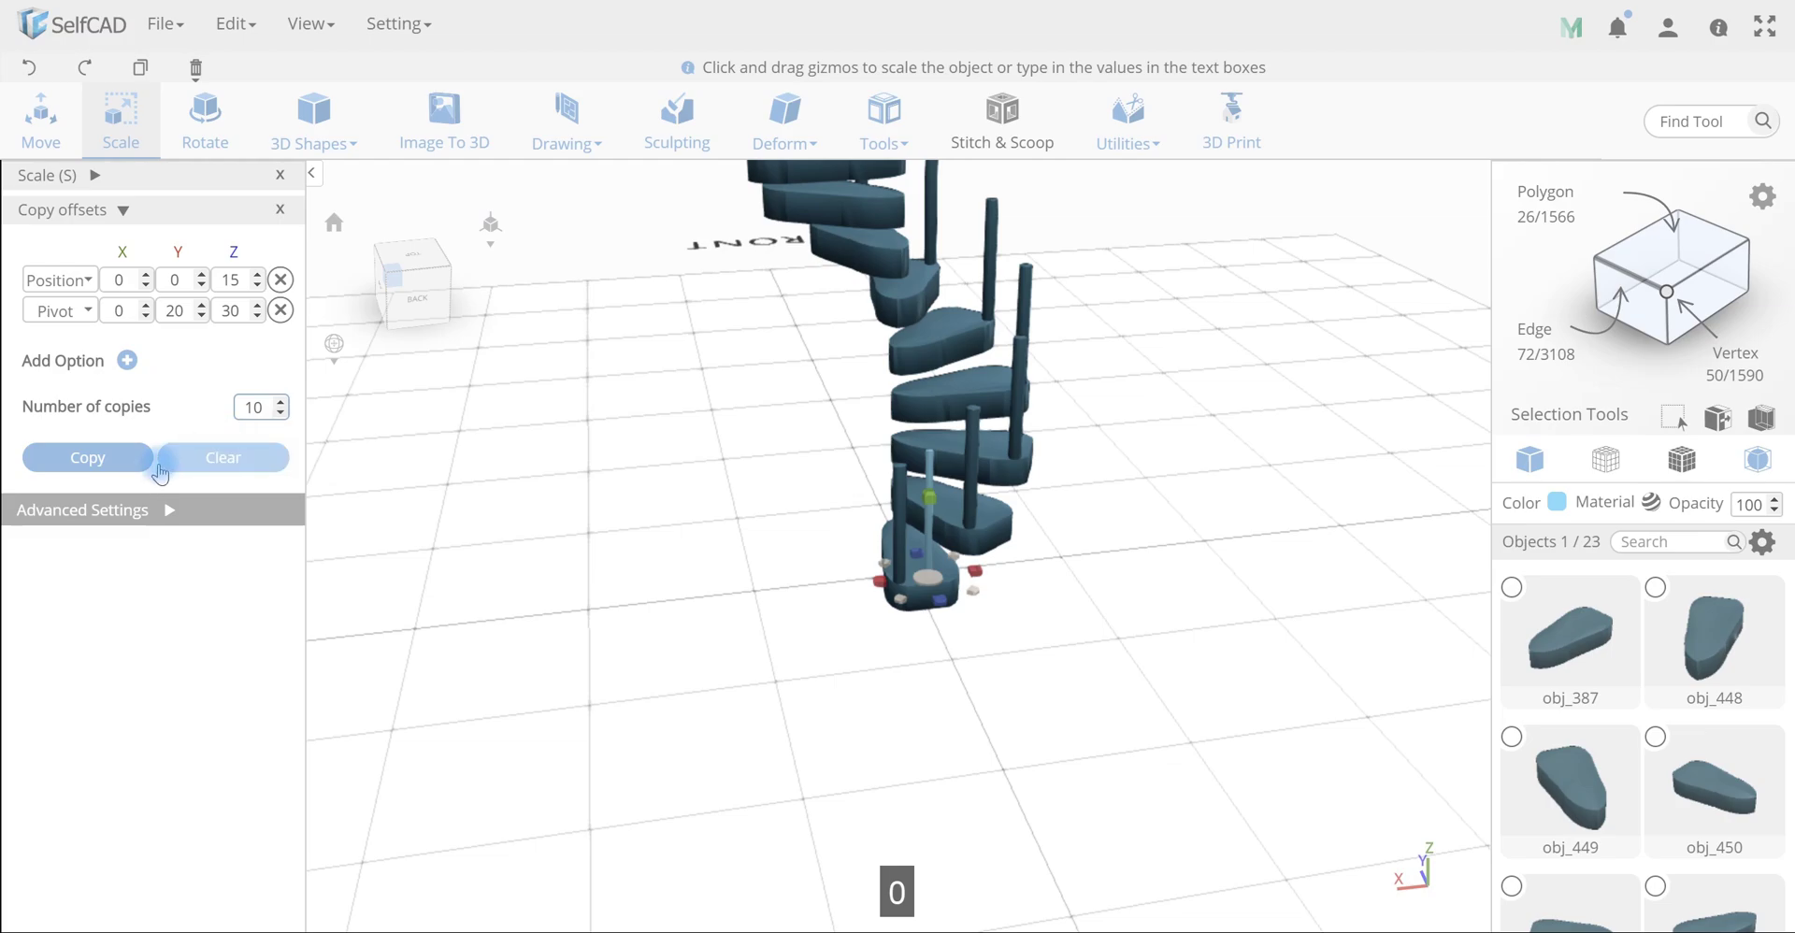
click(125, 457)
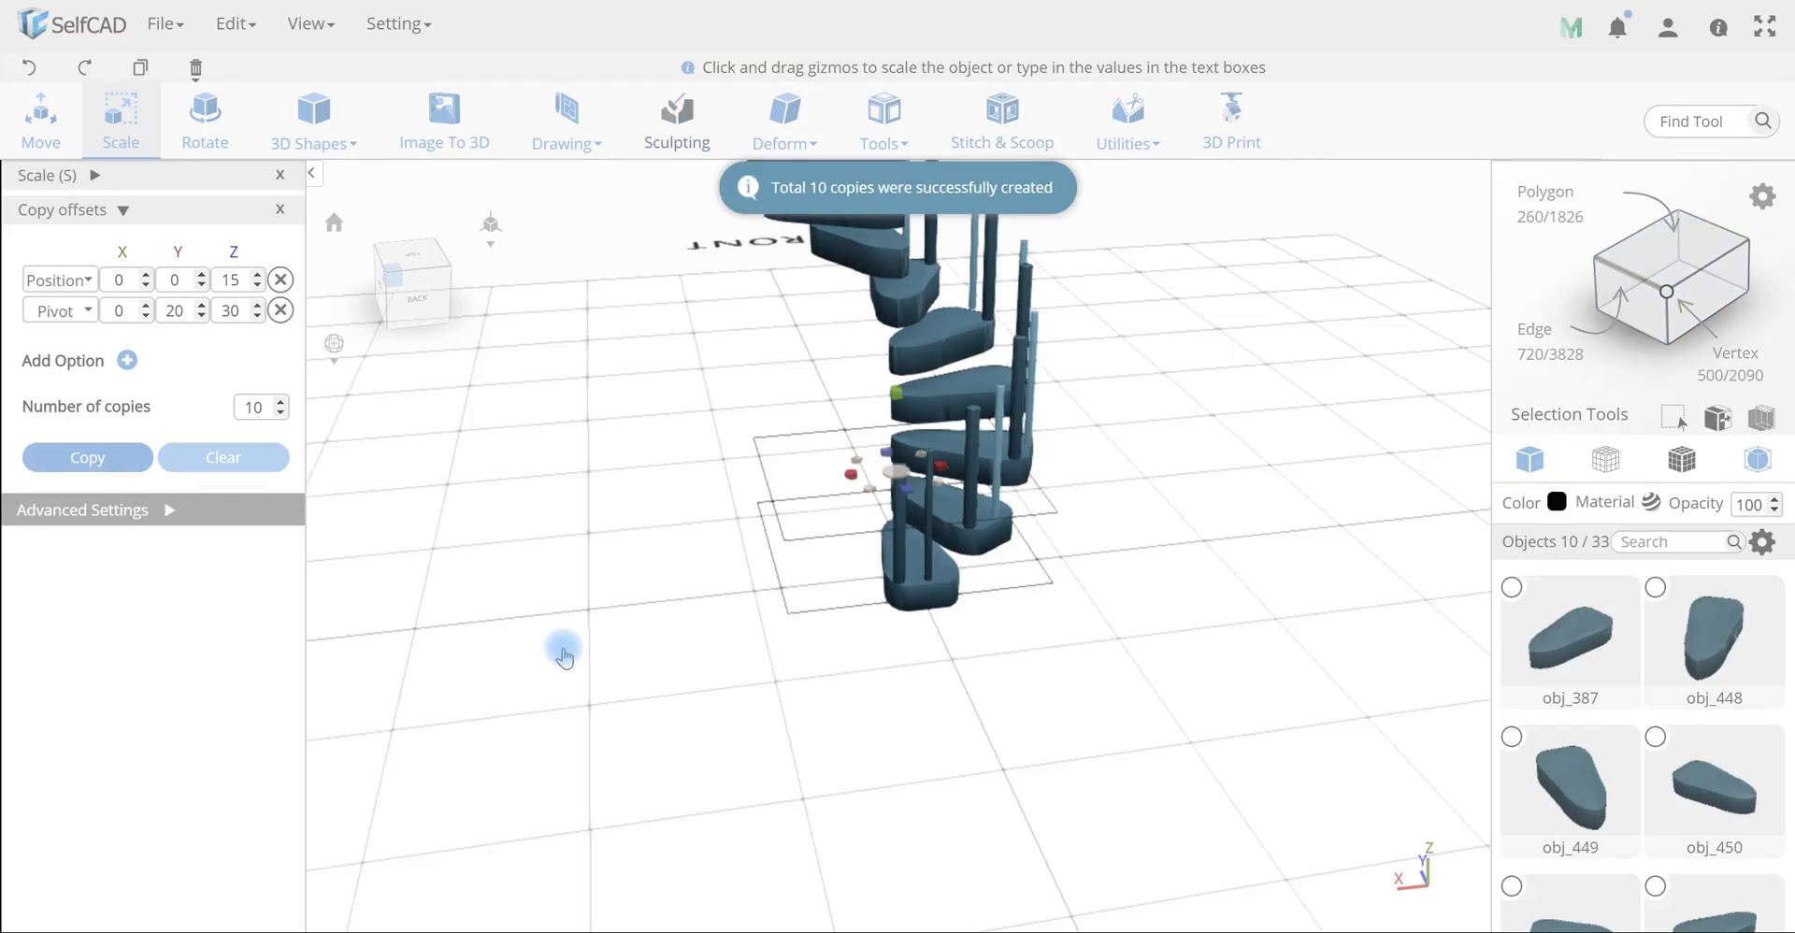
drag(561, 641, 1043, 685)
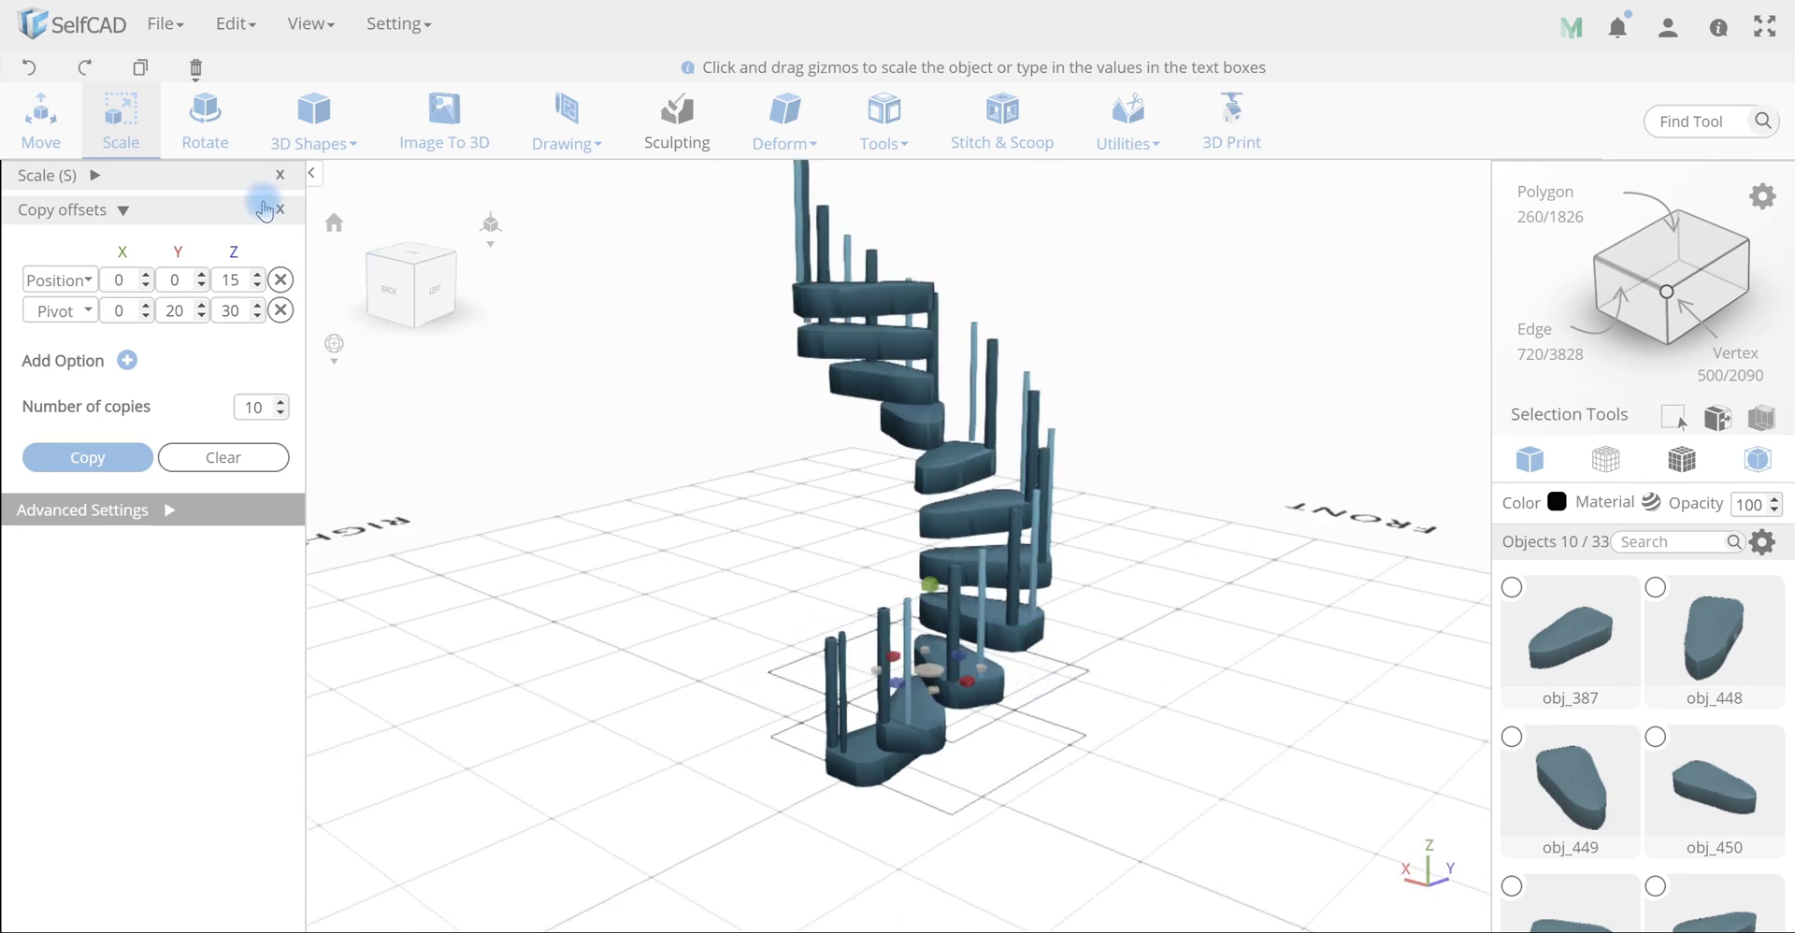
click(280, 178)
click(897, 799)
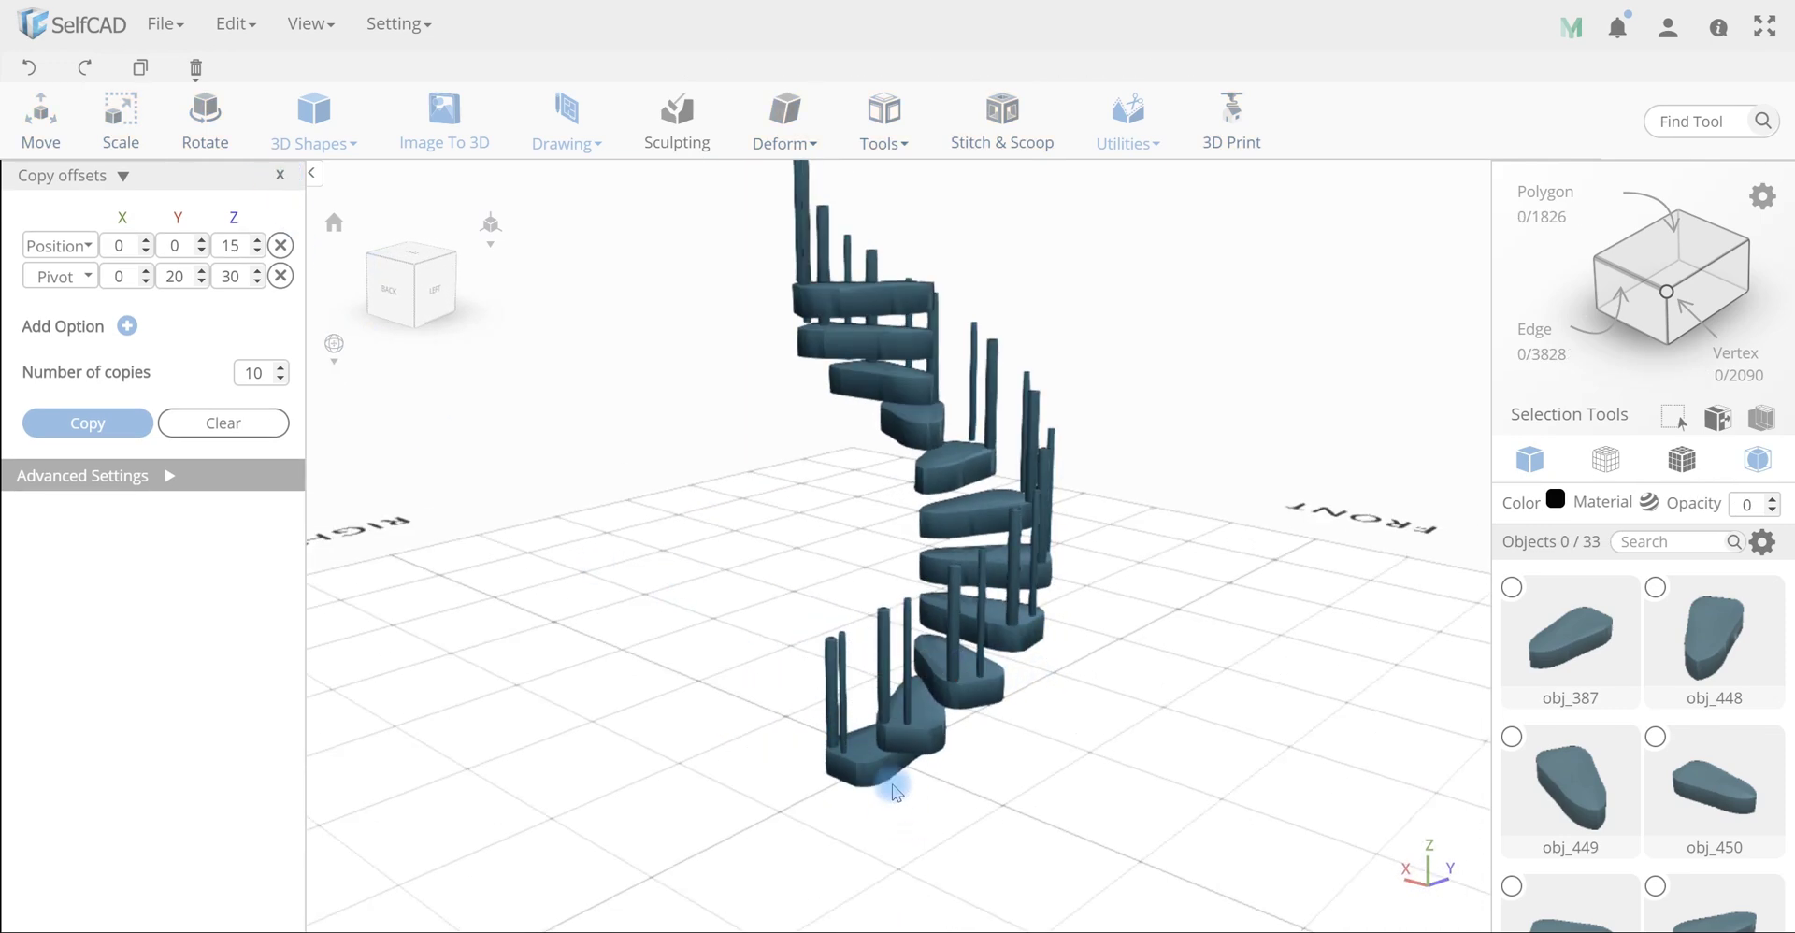
Duplicate the original thick post on the lowest step and move the duplicate to about X -5.05, Y -18
drag(894, 785, 1012, 785)
click(879, 743)
key(c)
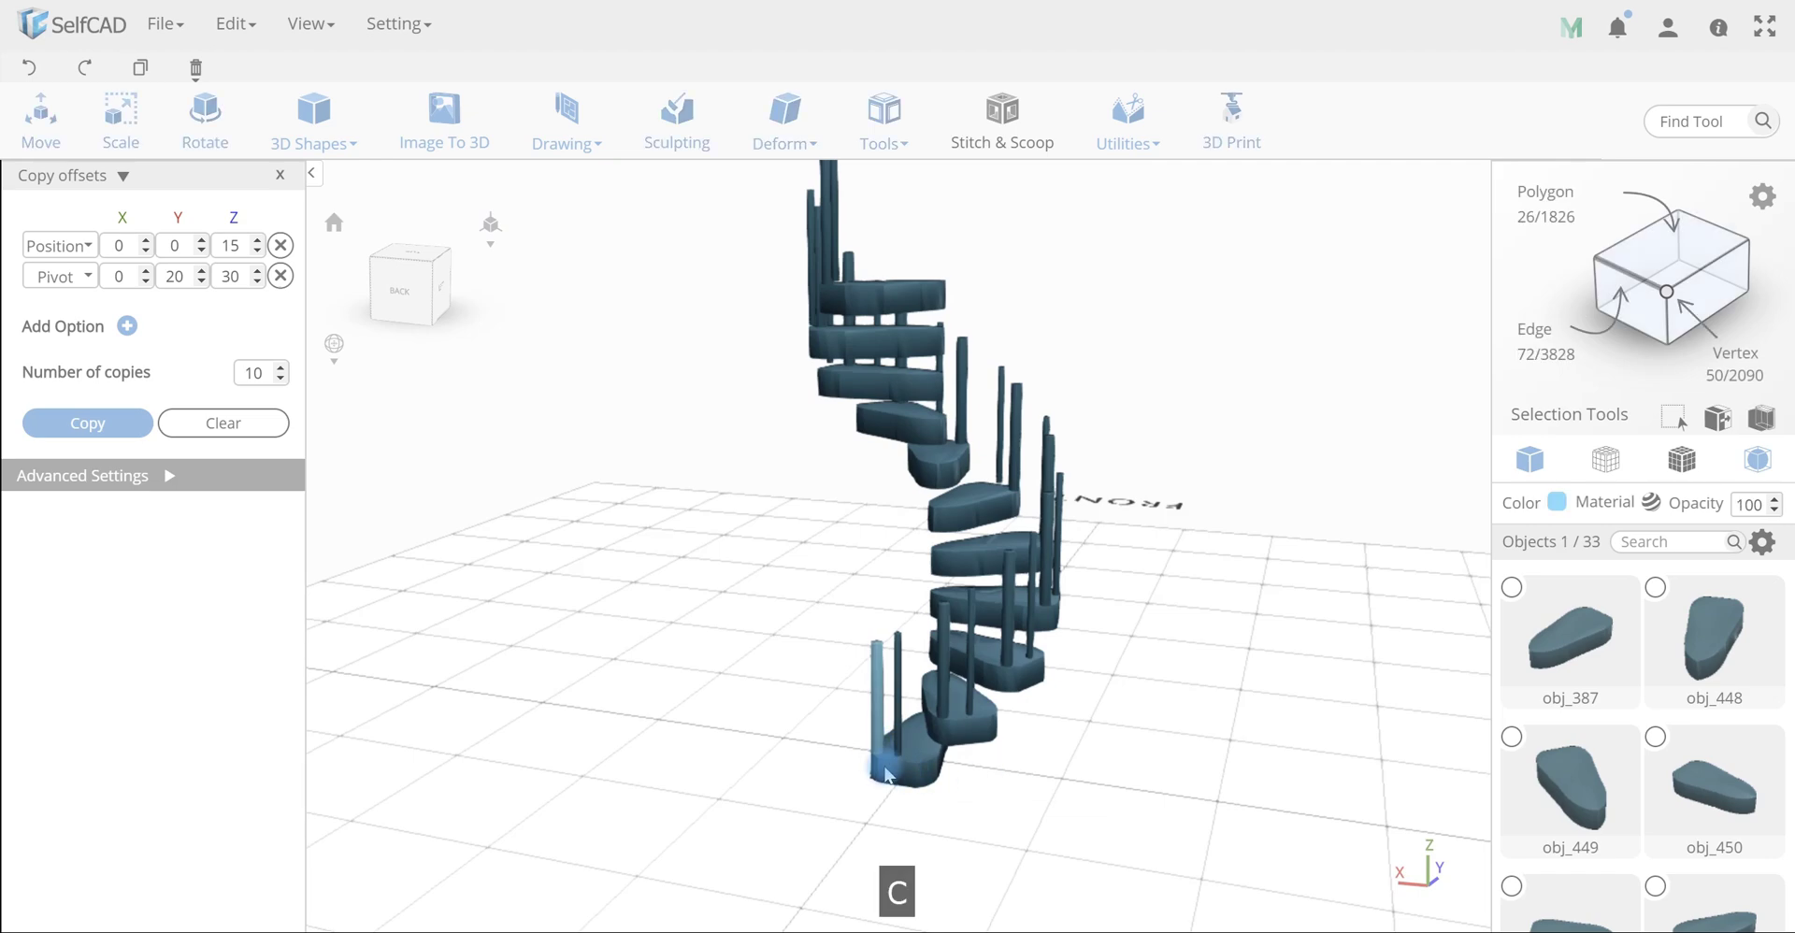
key(m)
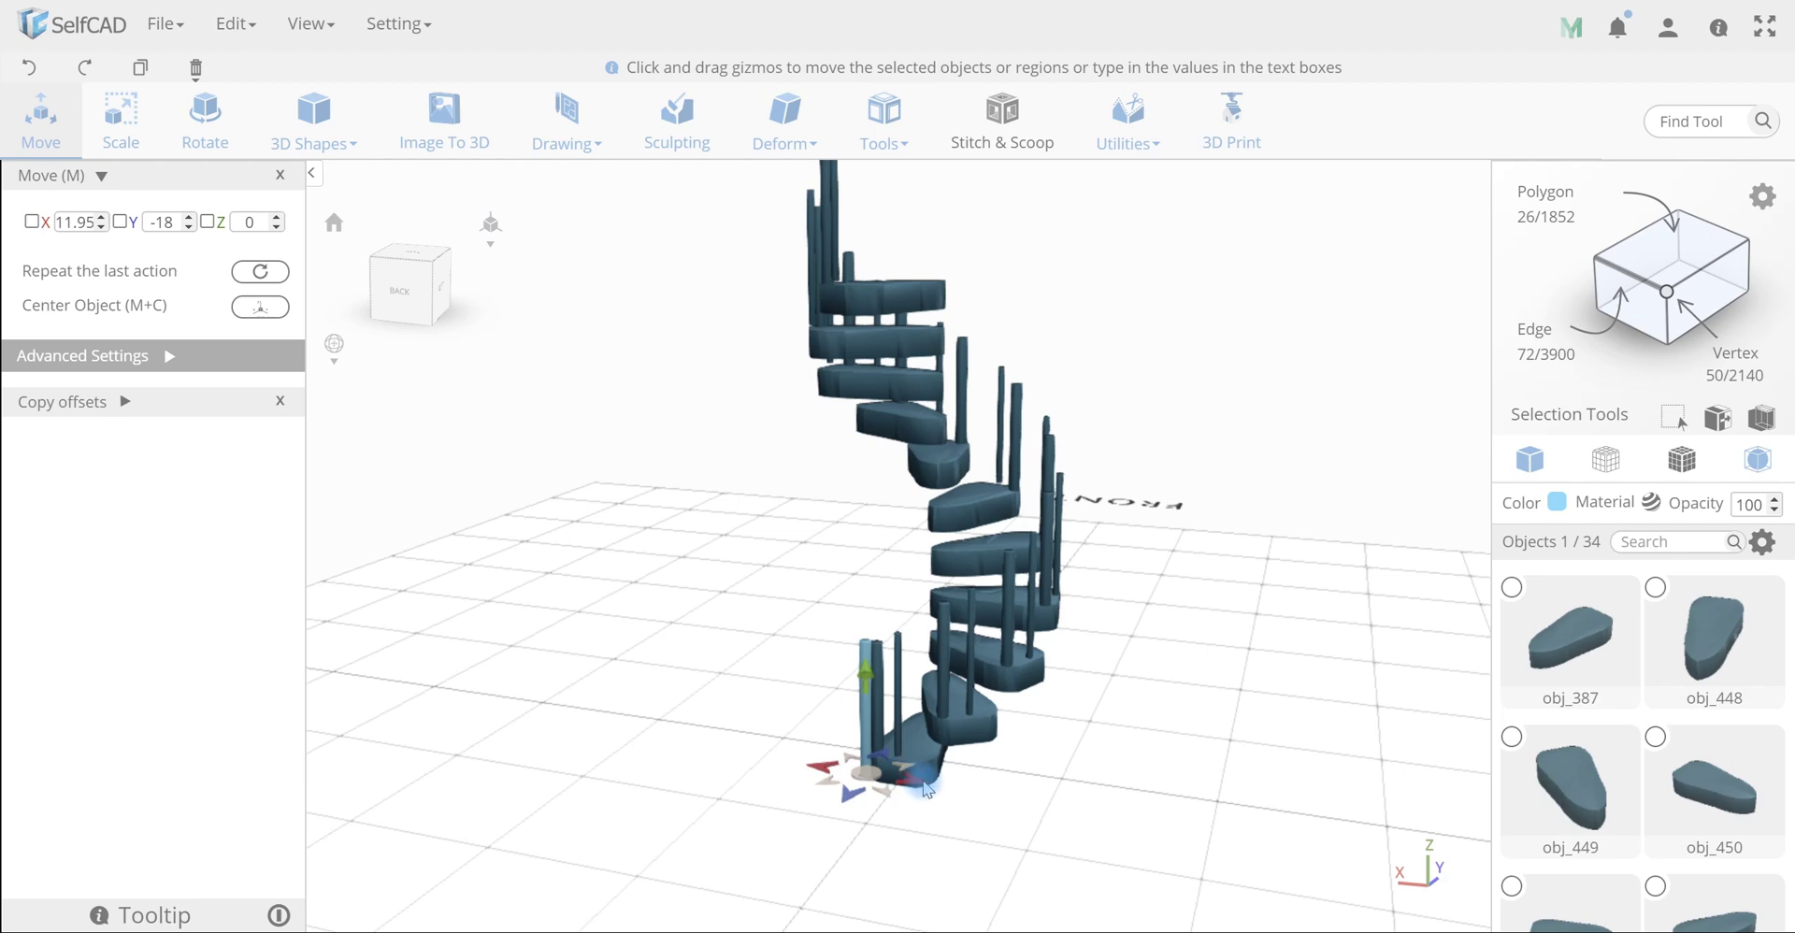
mouse_move(946, 794)
mouse_down()
mouse_move(914, 803)
mouse_move(969, 799)
mouse_move(923, 806)
mouse_up()
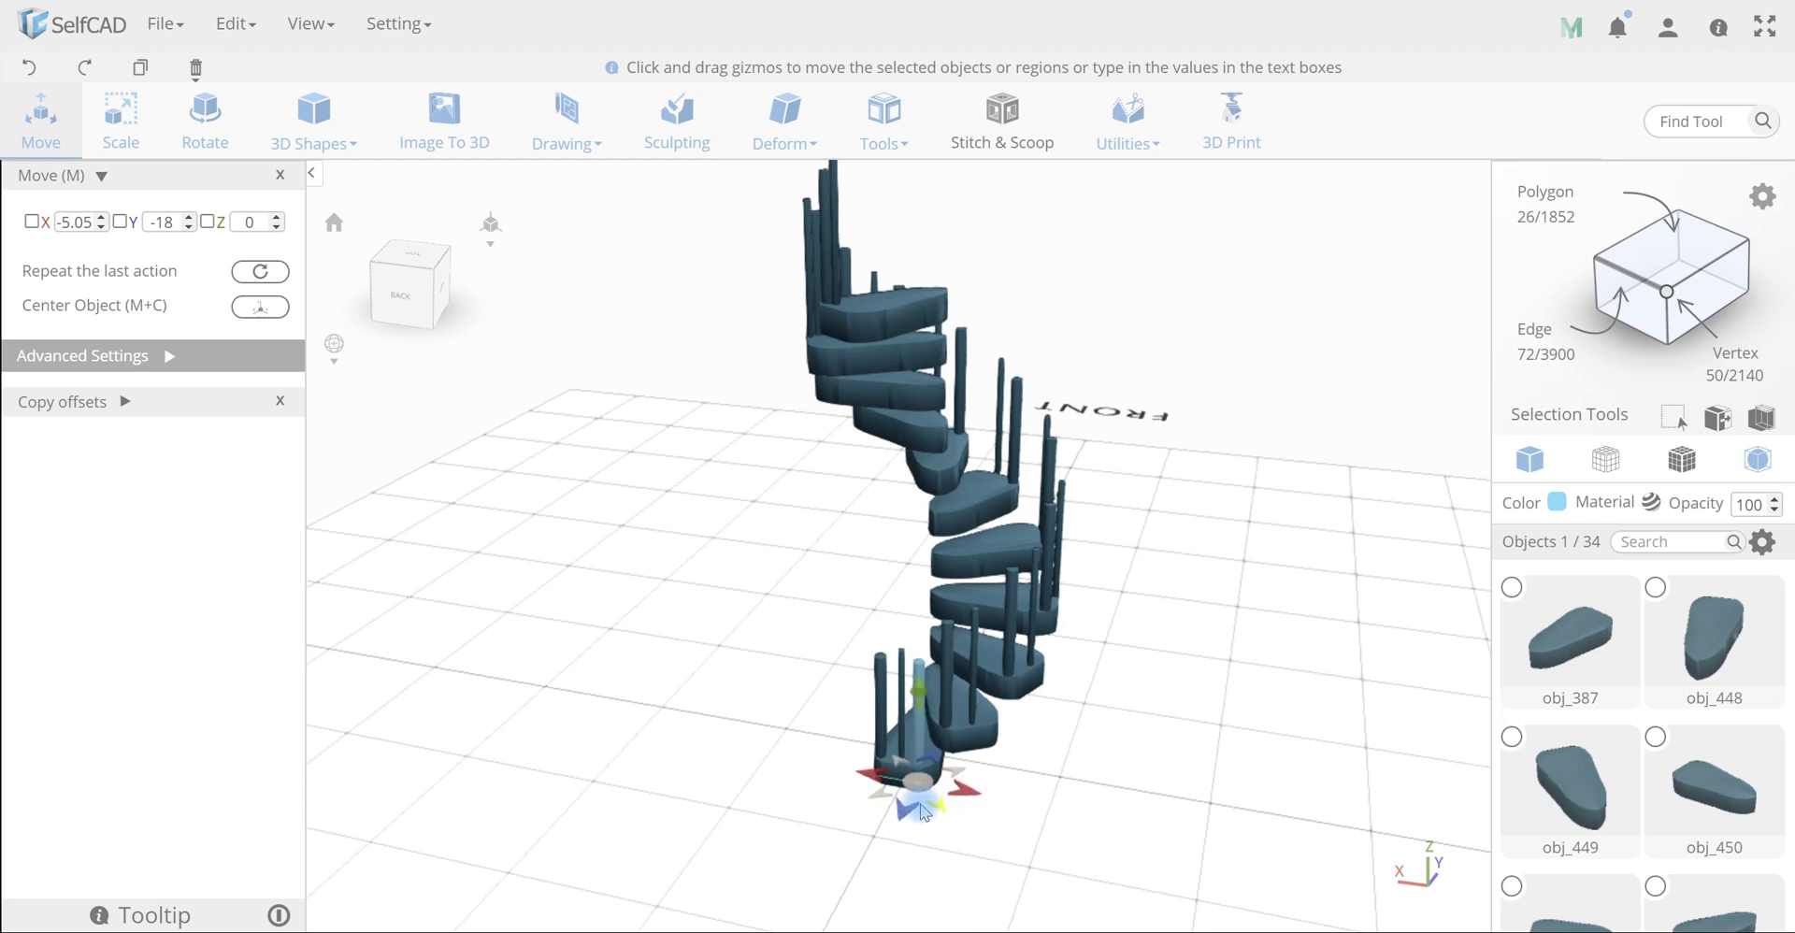
Create 10 copies of the duplicated thick post with the same position and pivot offsets, then close Copy Offsets and deselect everything
click(993, 151)
click(906, 473)
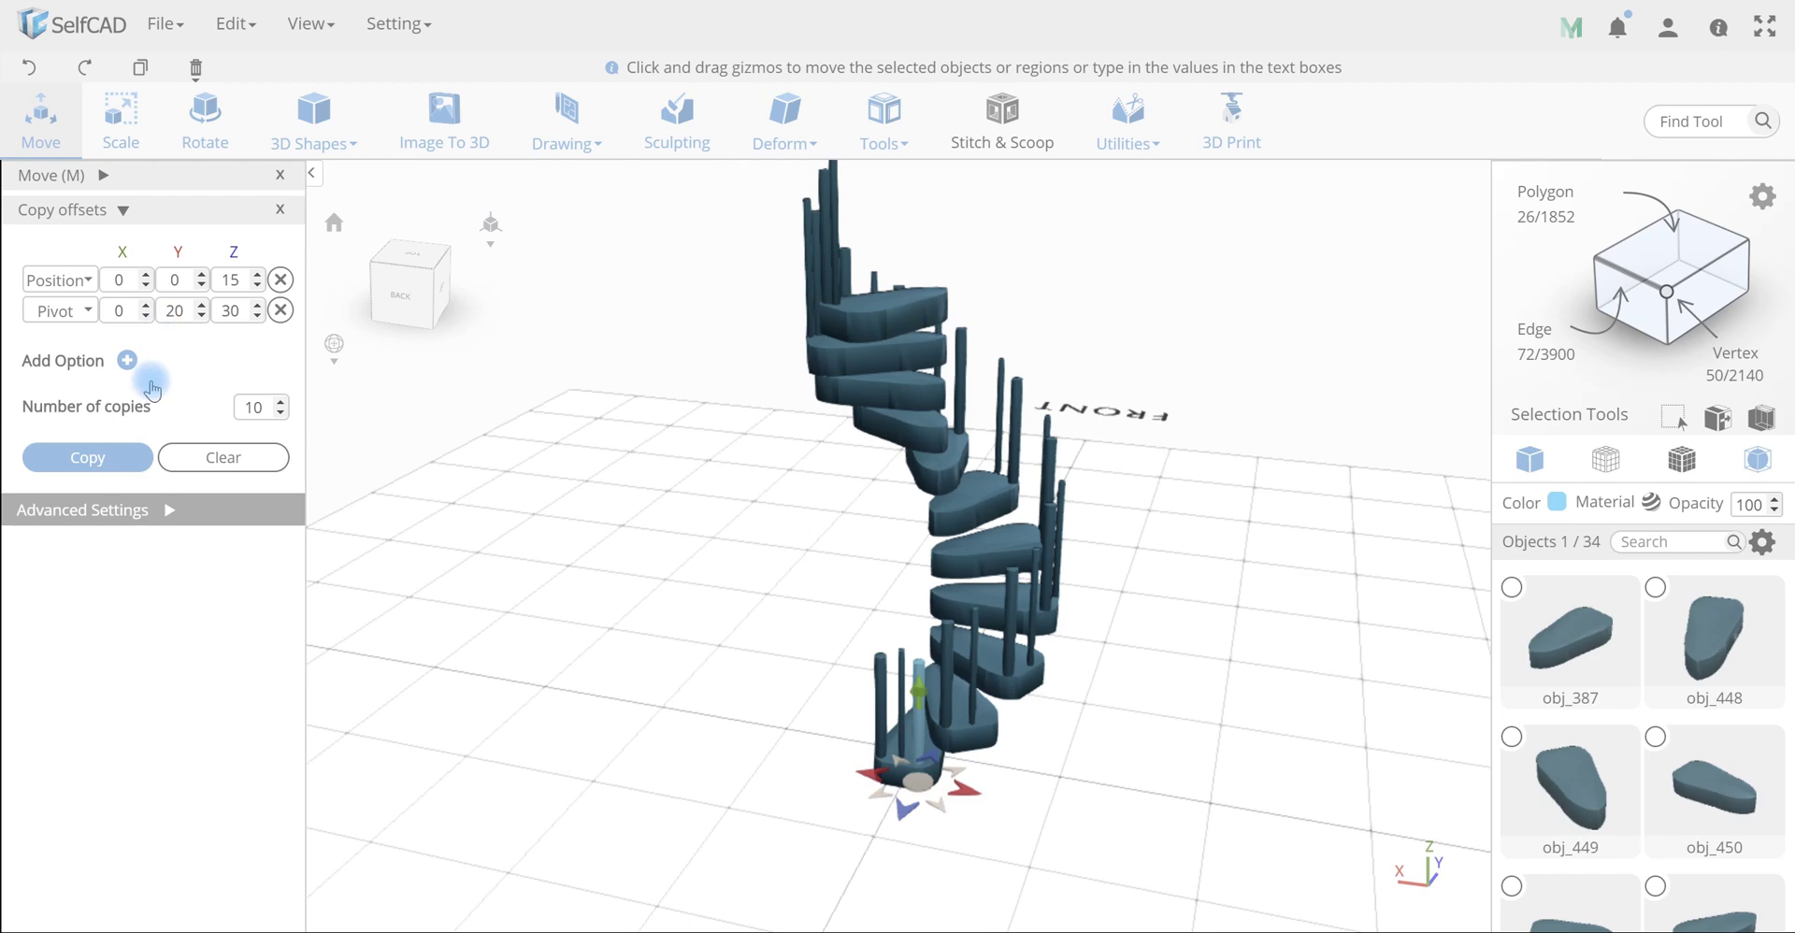
click(117, 458)
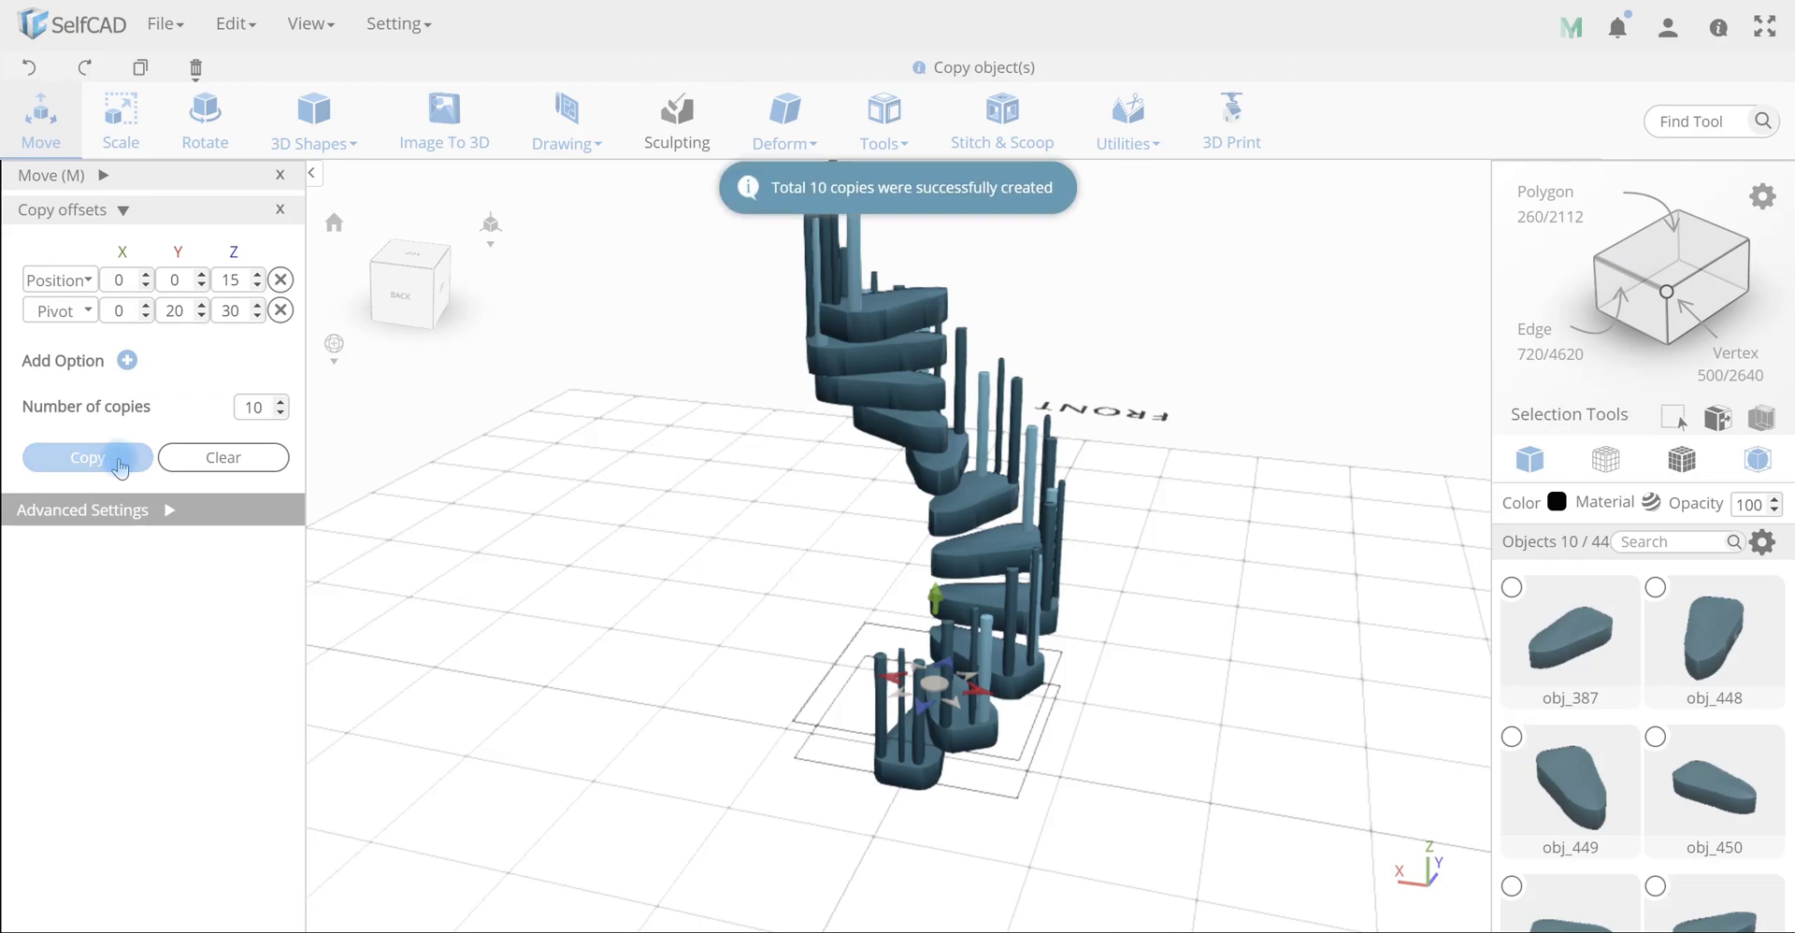
drag(599, 573, 733, 733)
click(281, 207)
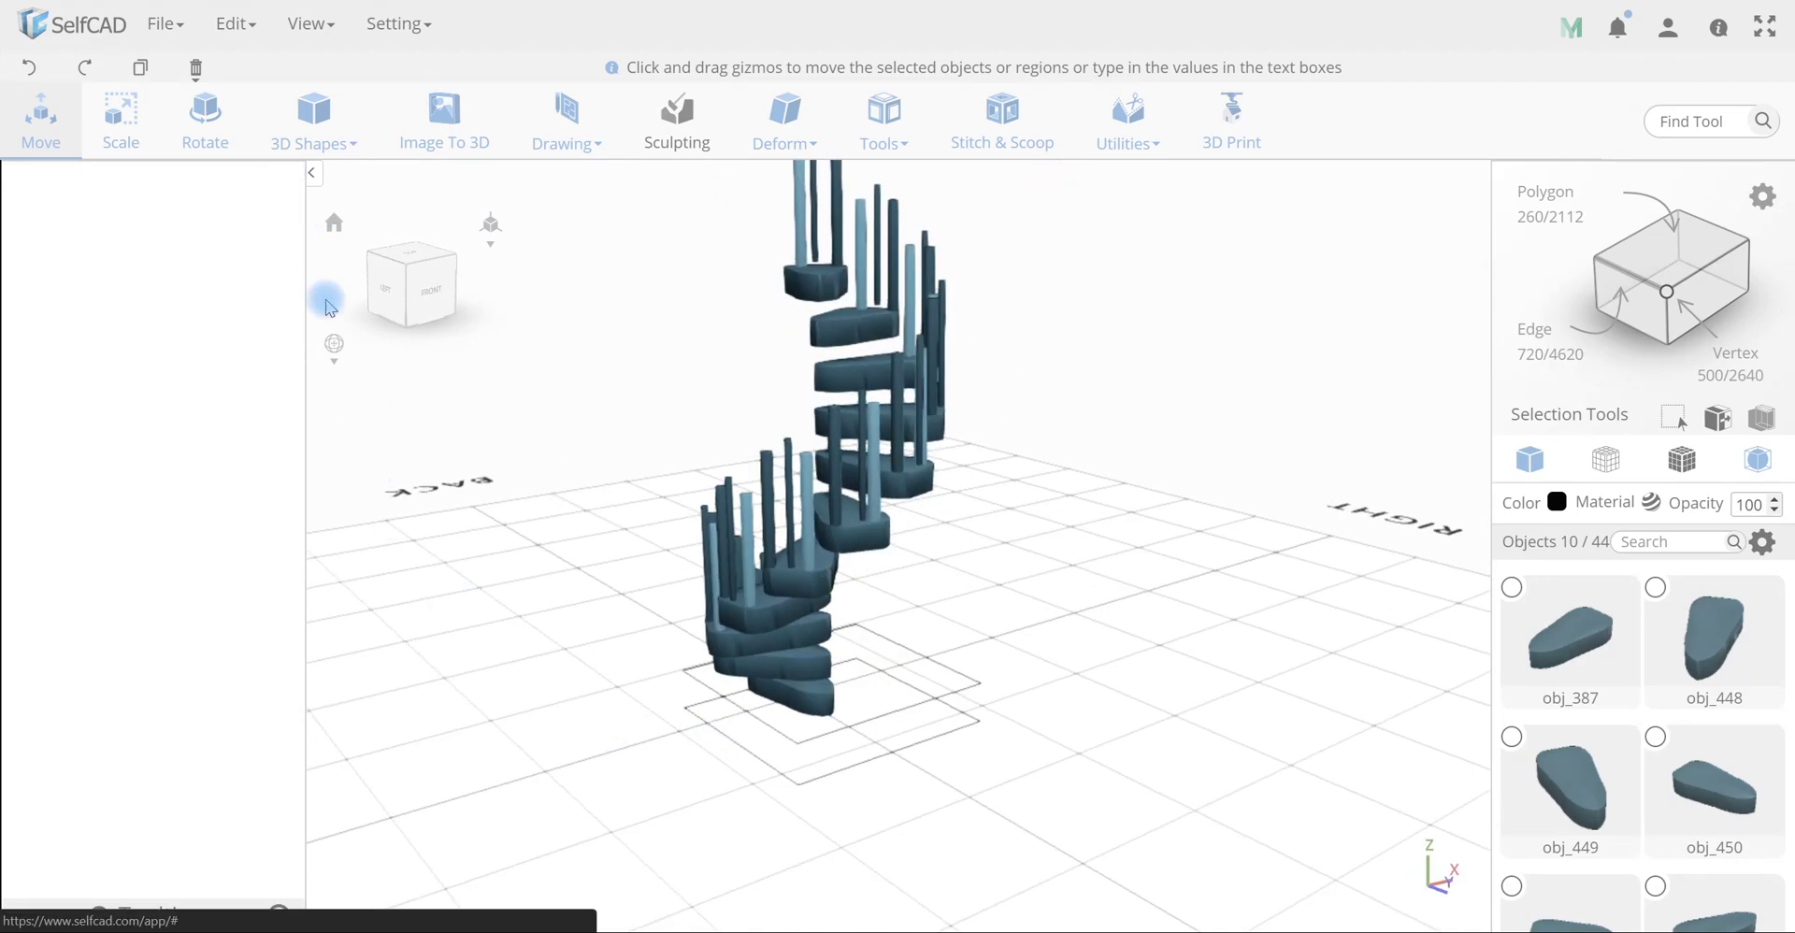
drag(642, 689, 869, 653)
click(850, 749)
drag(850, 748, 654, 560)
Start a new cylinder and keep the existing staircase objects shown while editing it
click(317, 131)
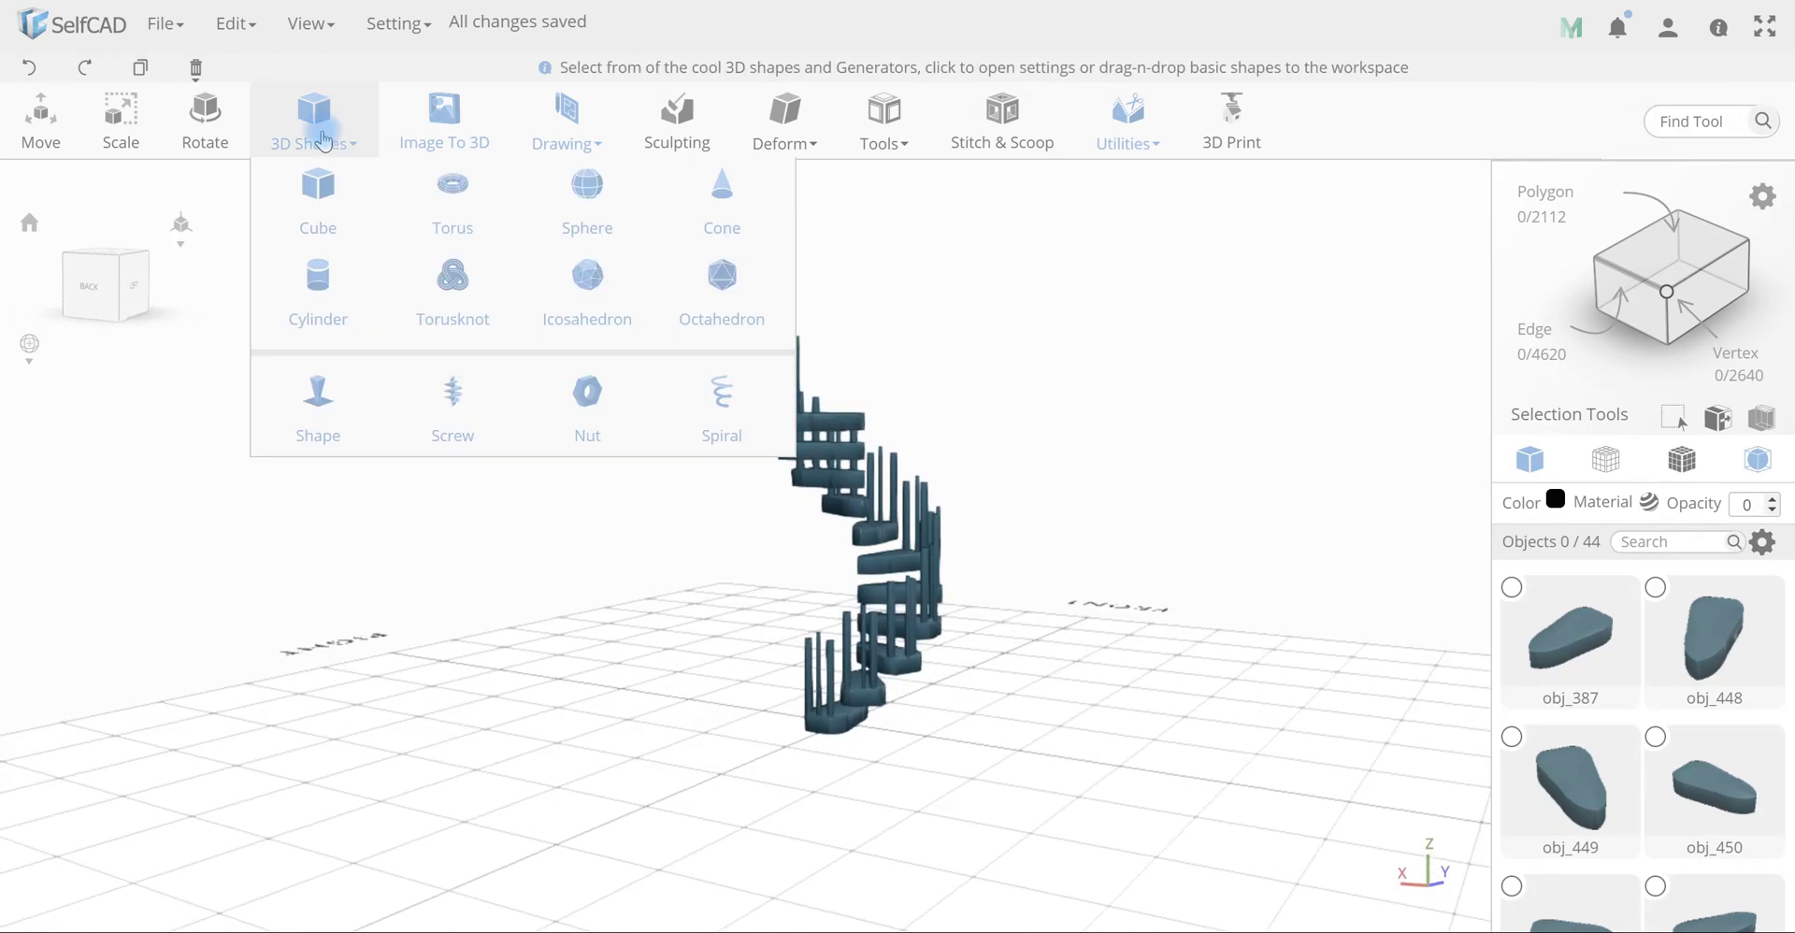
click(322, 280)
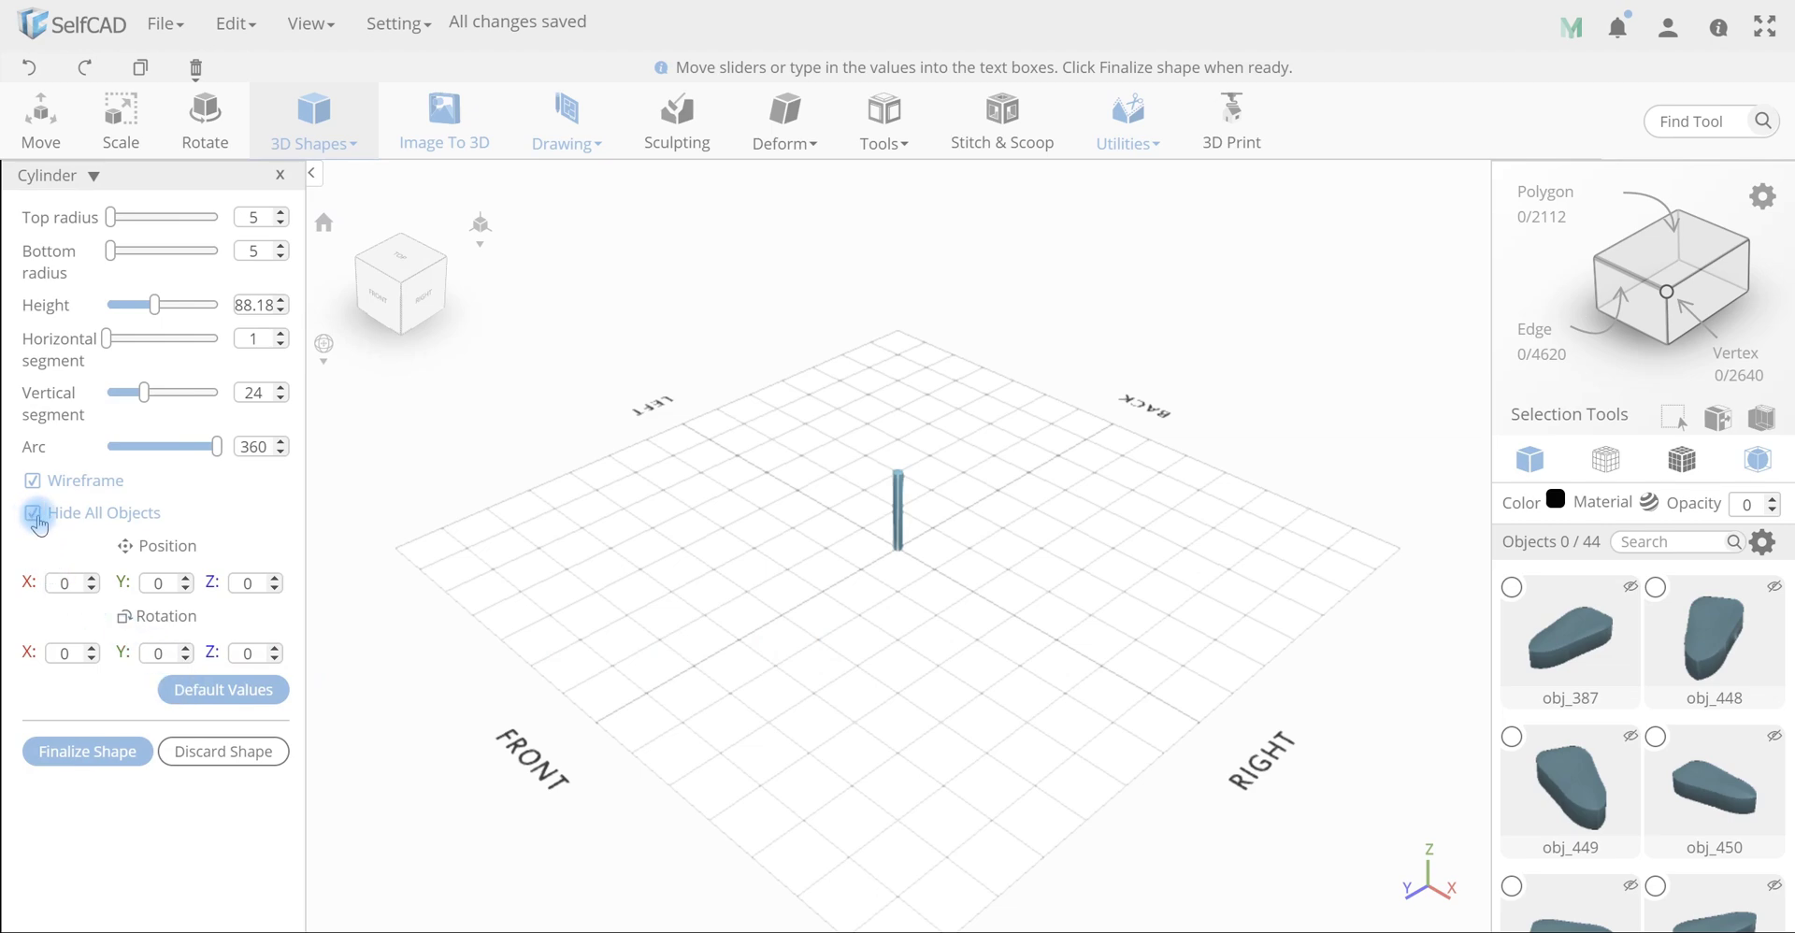
click(32, 513)
Set the cylinder's height to about 158.3, judged against the staircase, and finalize the shape as the central column
drag(902, 592, 654, 673)
double_click(265, 392)
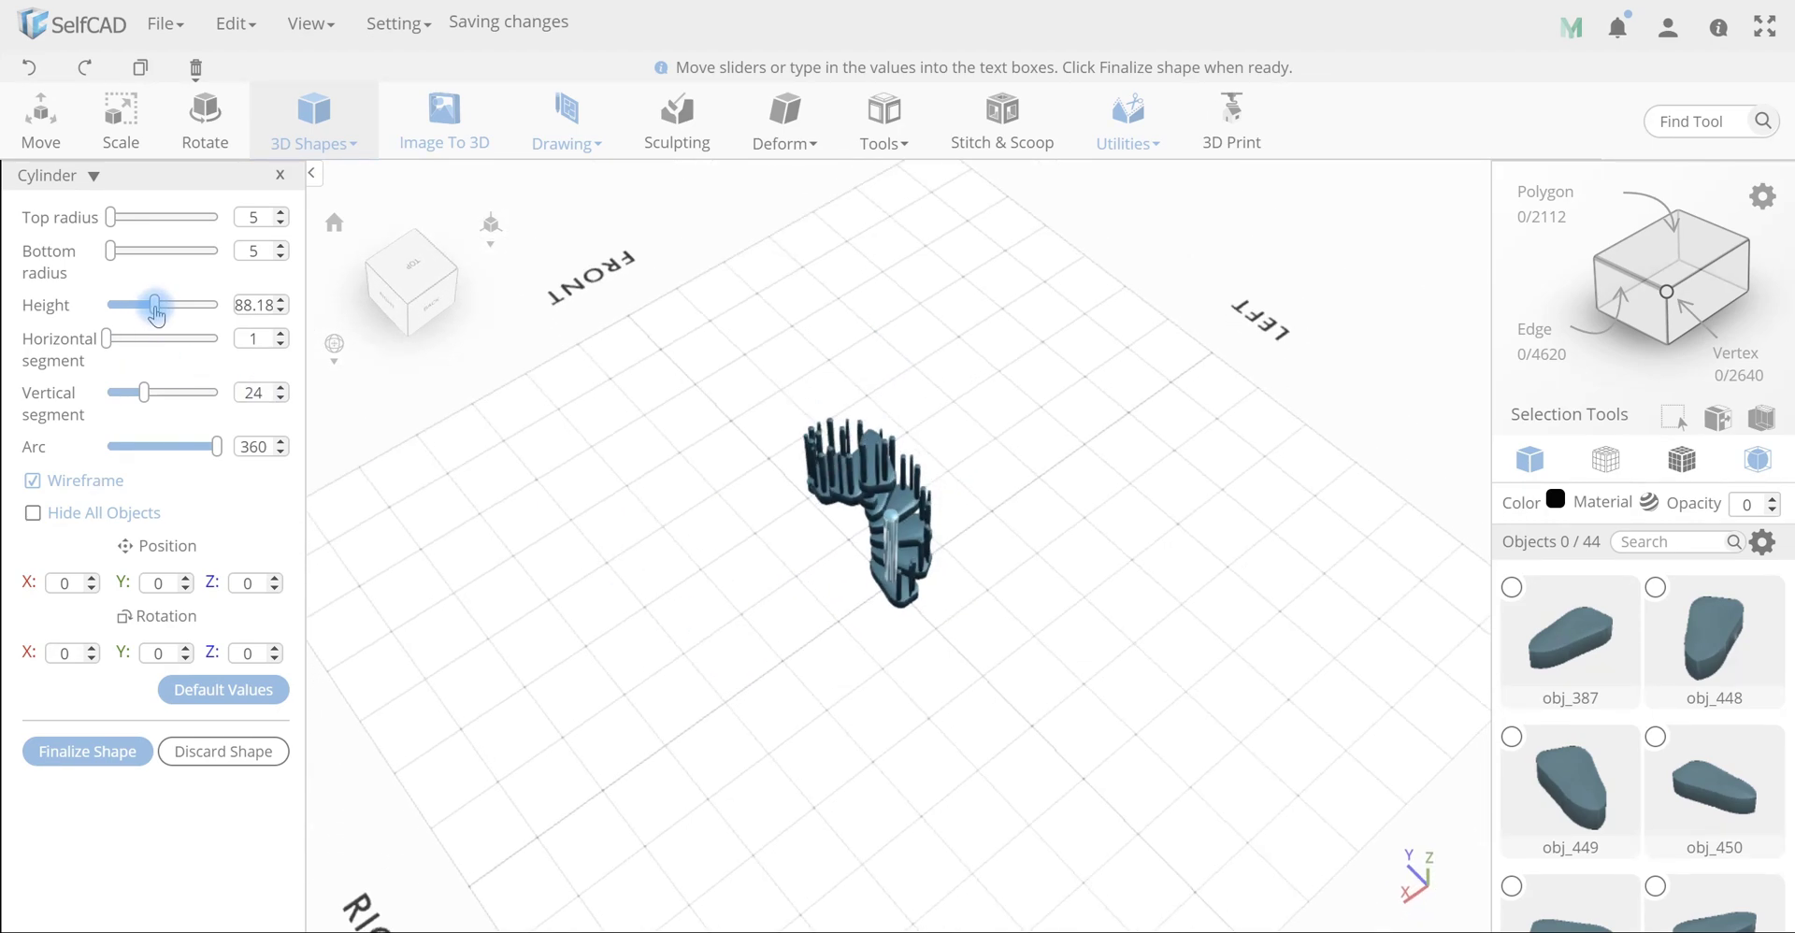
drag(156, 314, 191, 320)
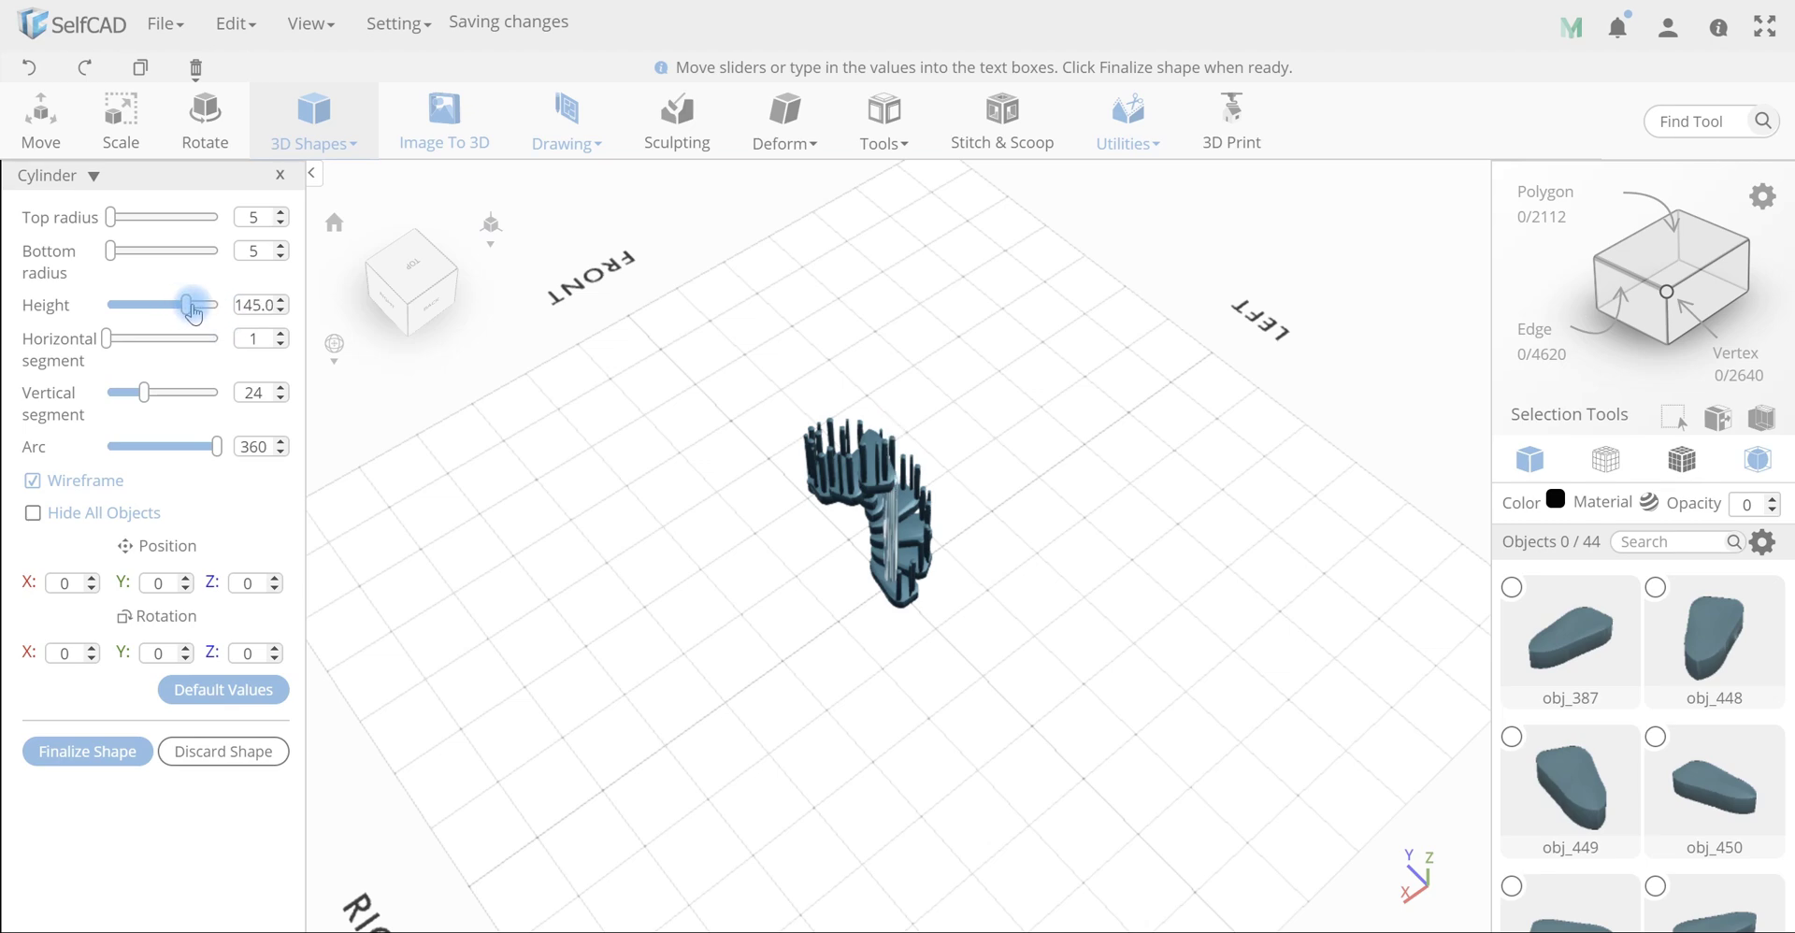
drag(194, 312, 211, 316)
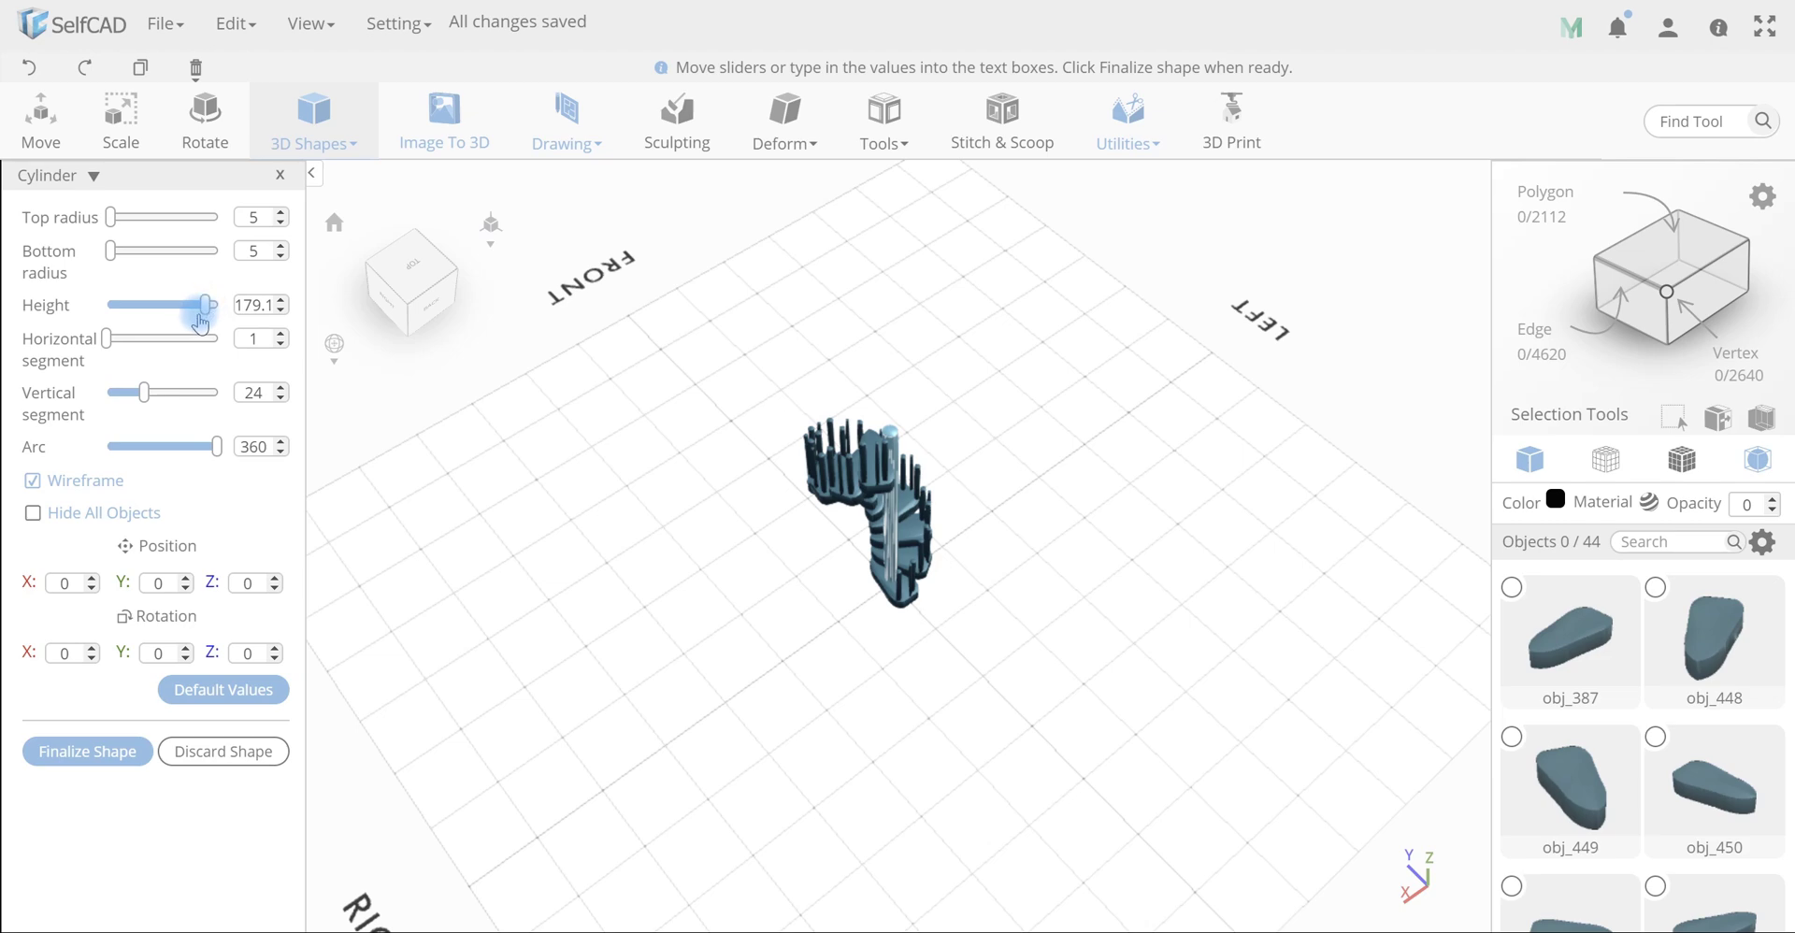
drag(817, 609, 673, 469)
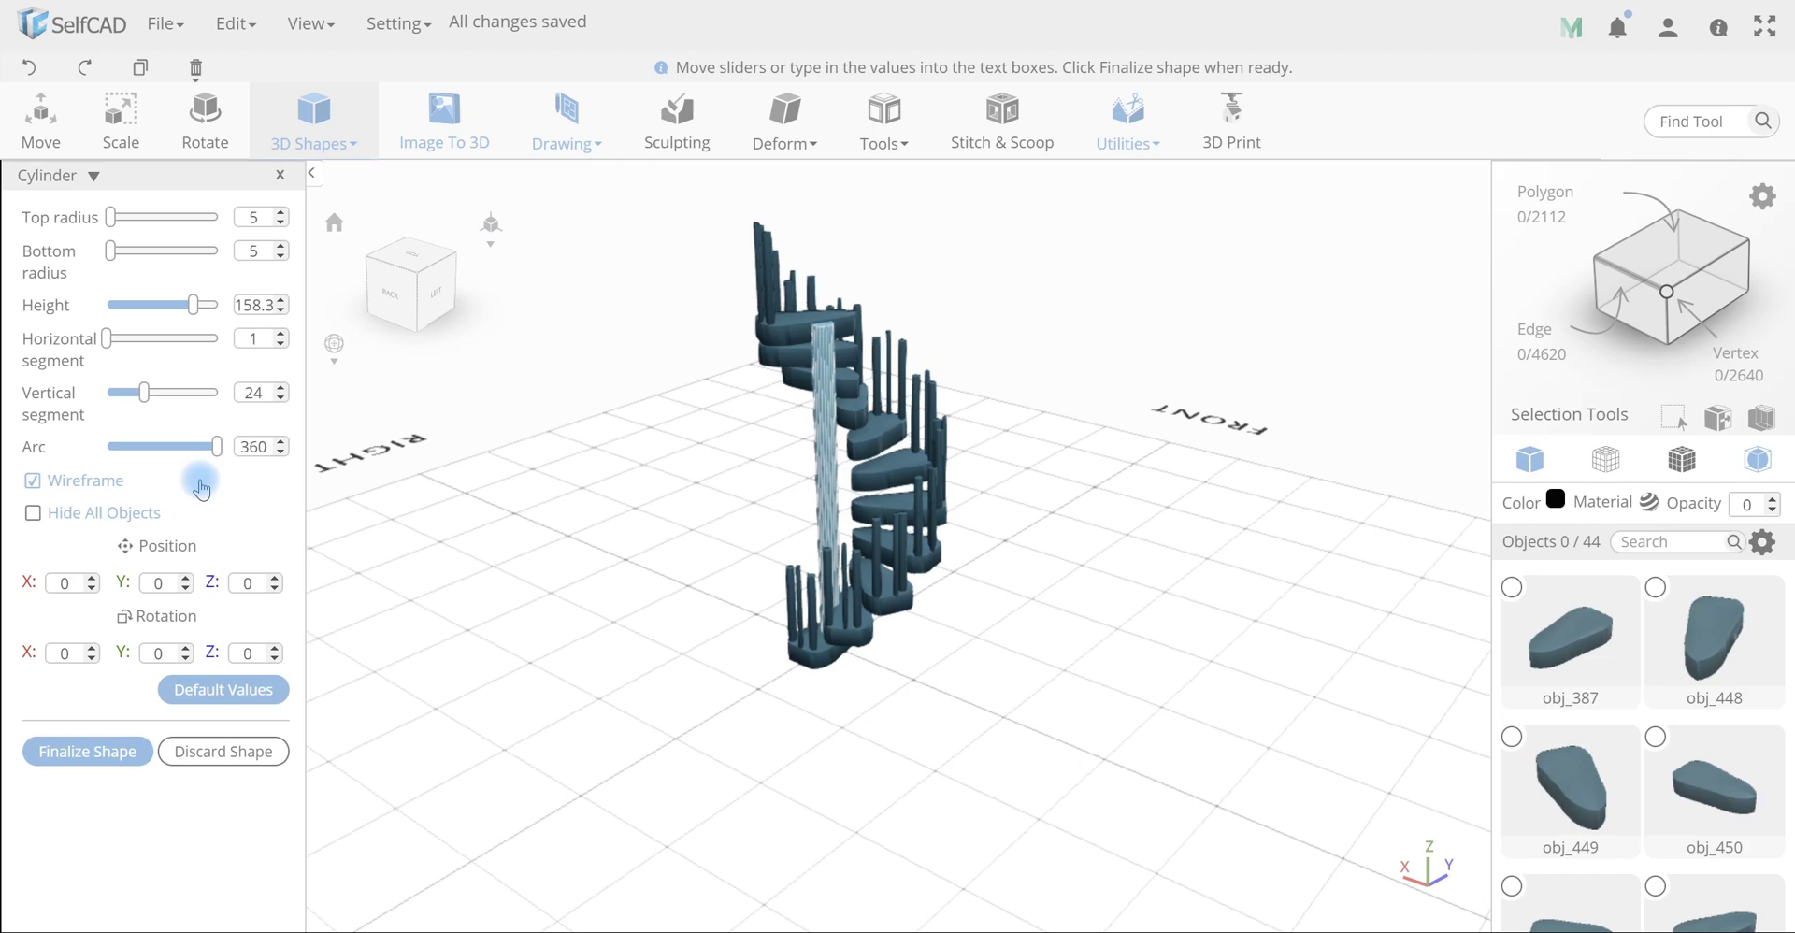
click(111, 750)
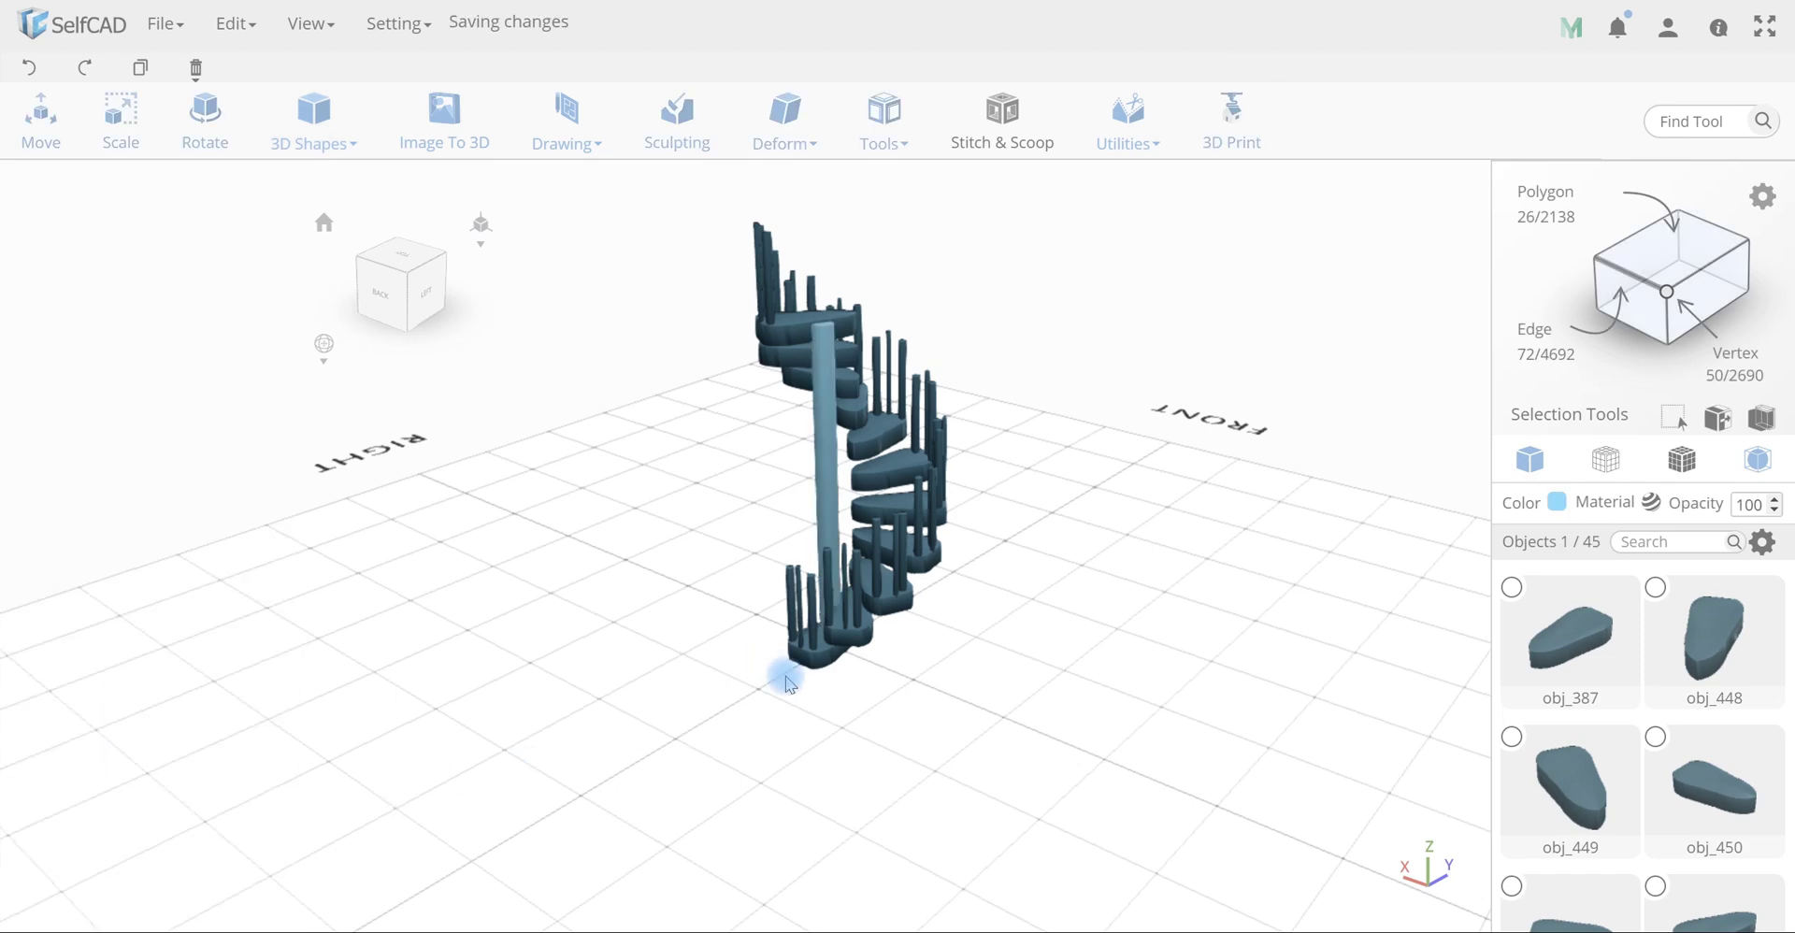
Move the central column along Y to about 19 so that it stands in the middle of the spiral
drag(785, 679, 774, 615)
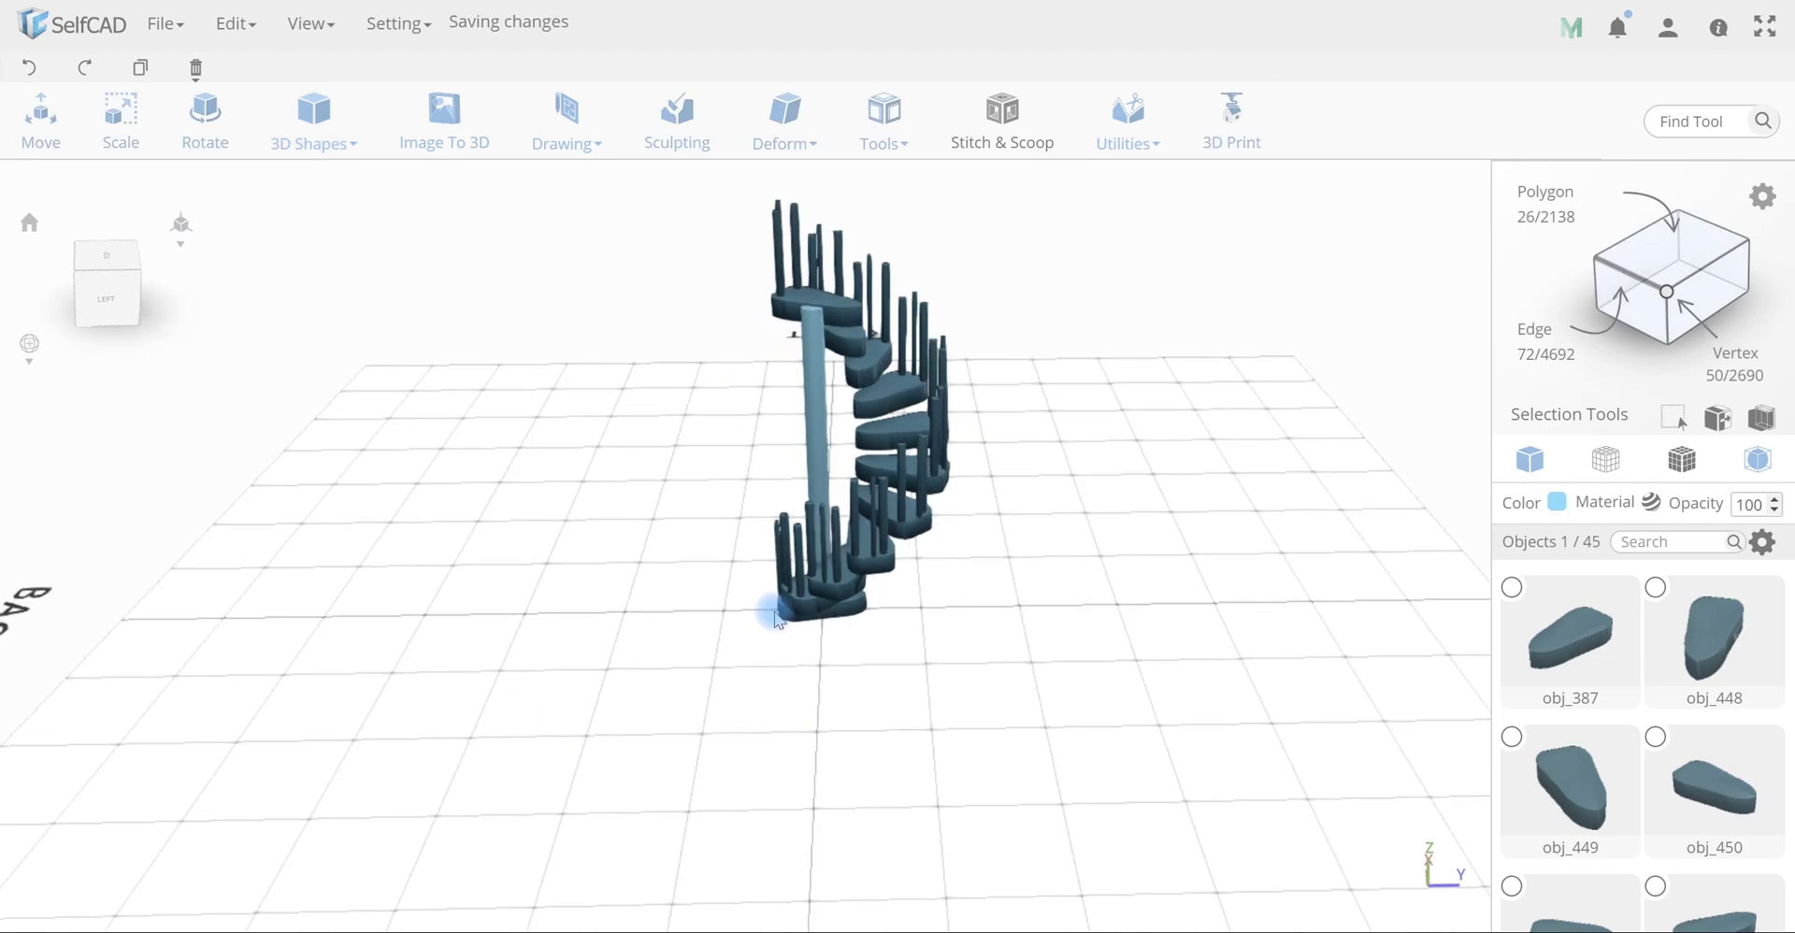
key(m)
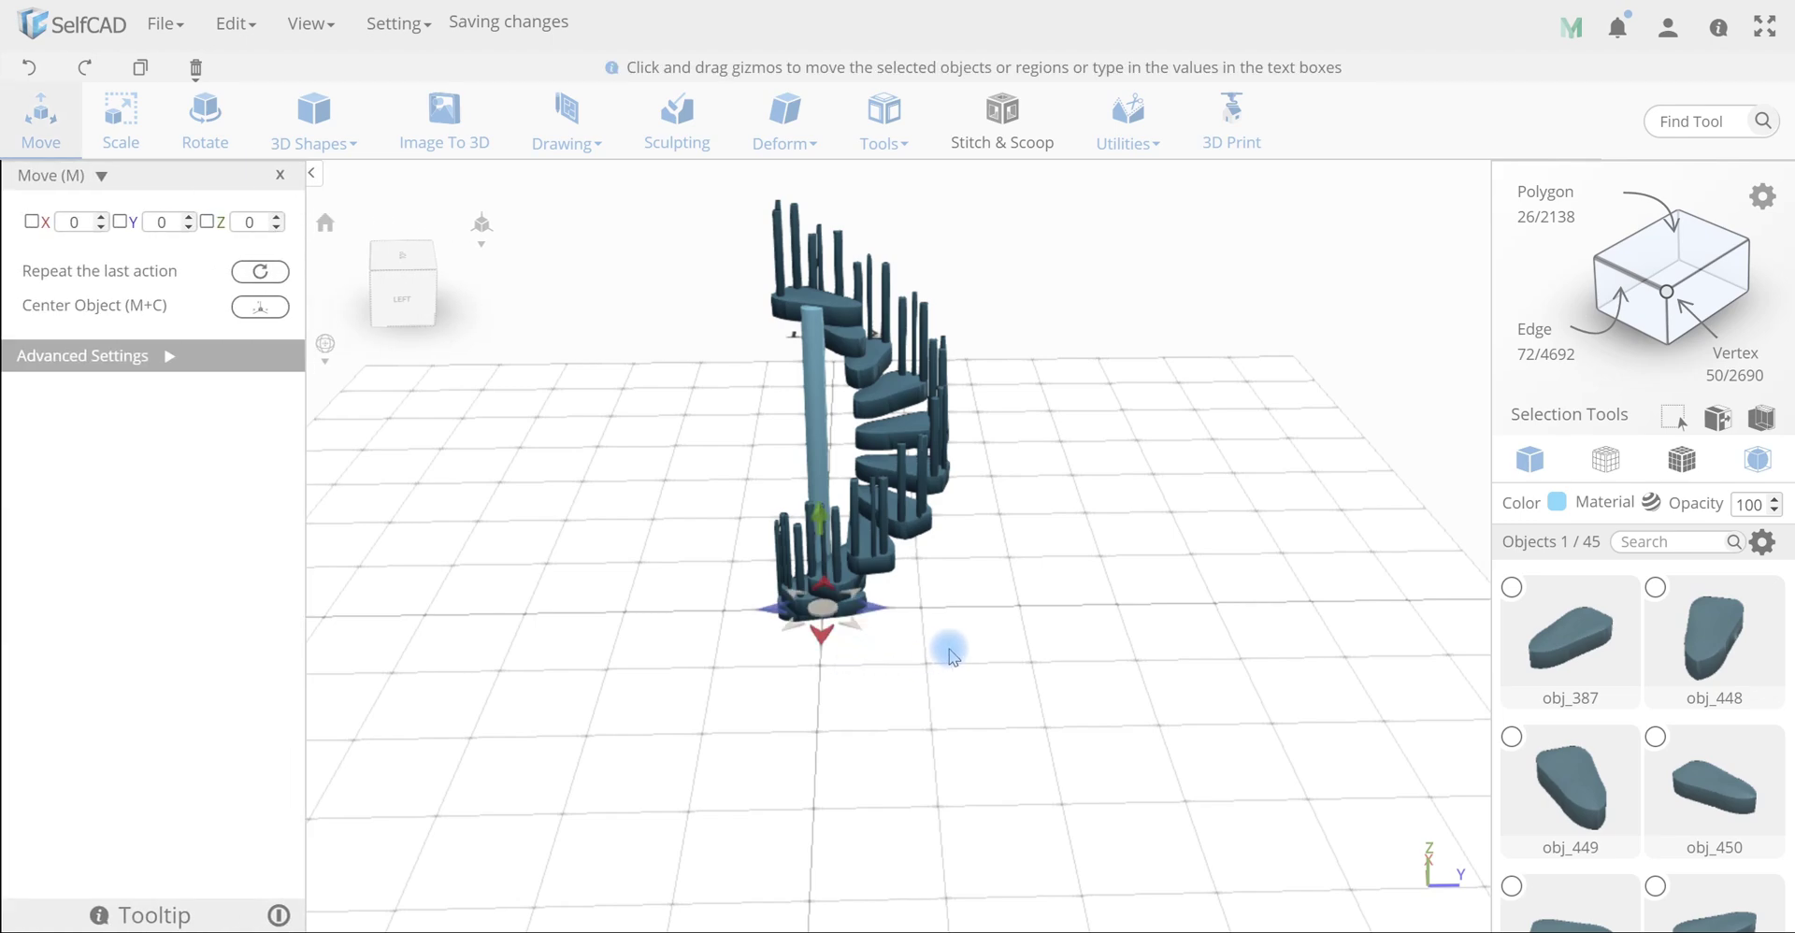
drag(895, 720, 885, 660)
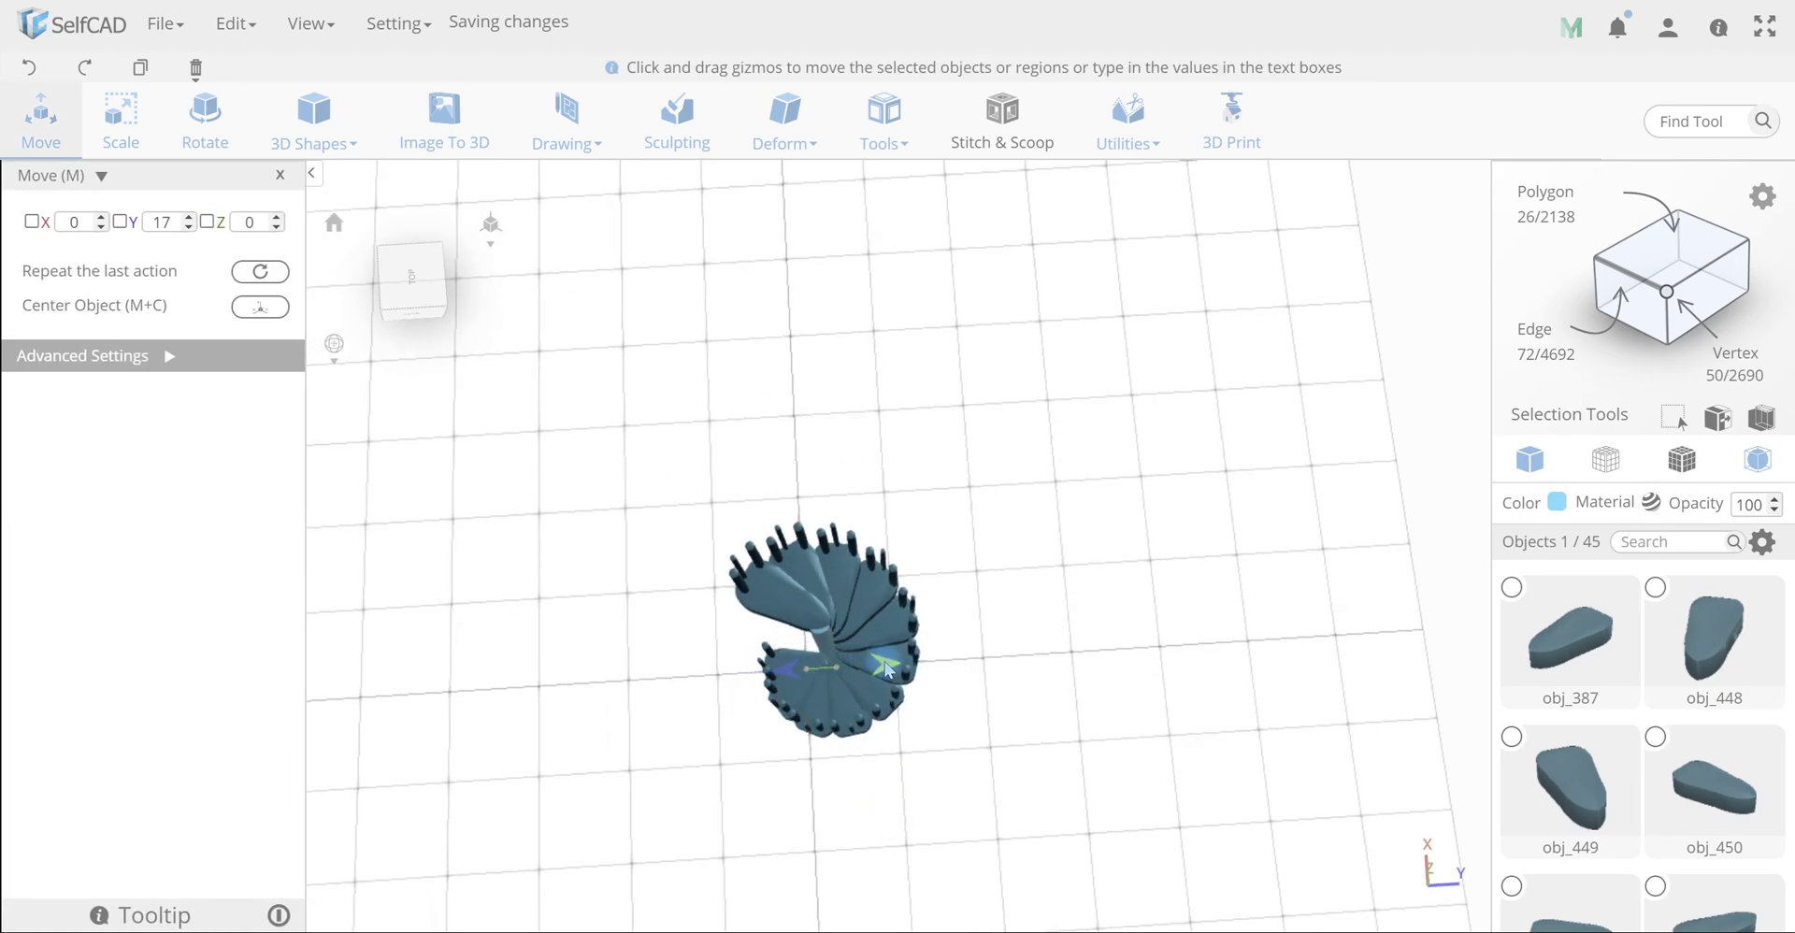
drag(766, 774, 938, 920)
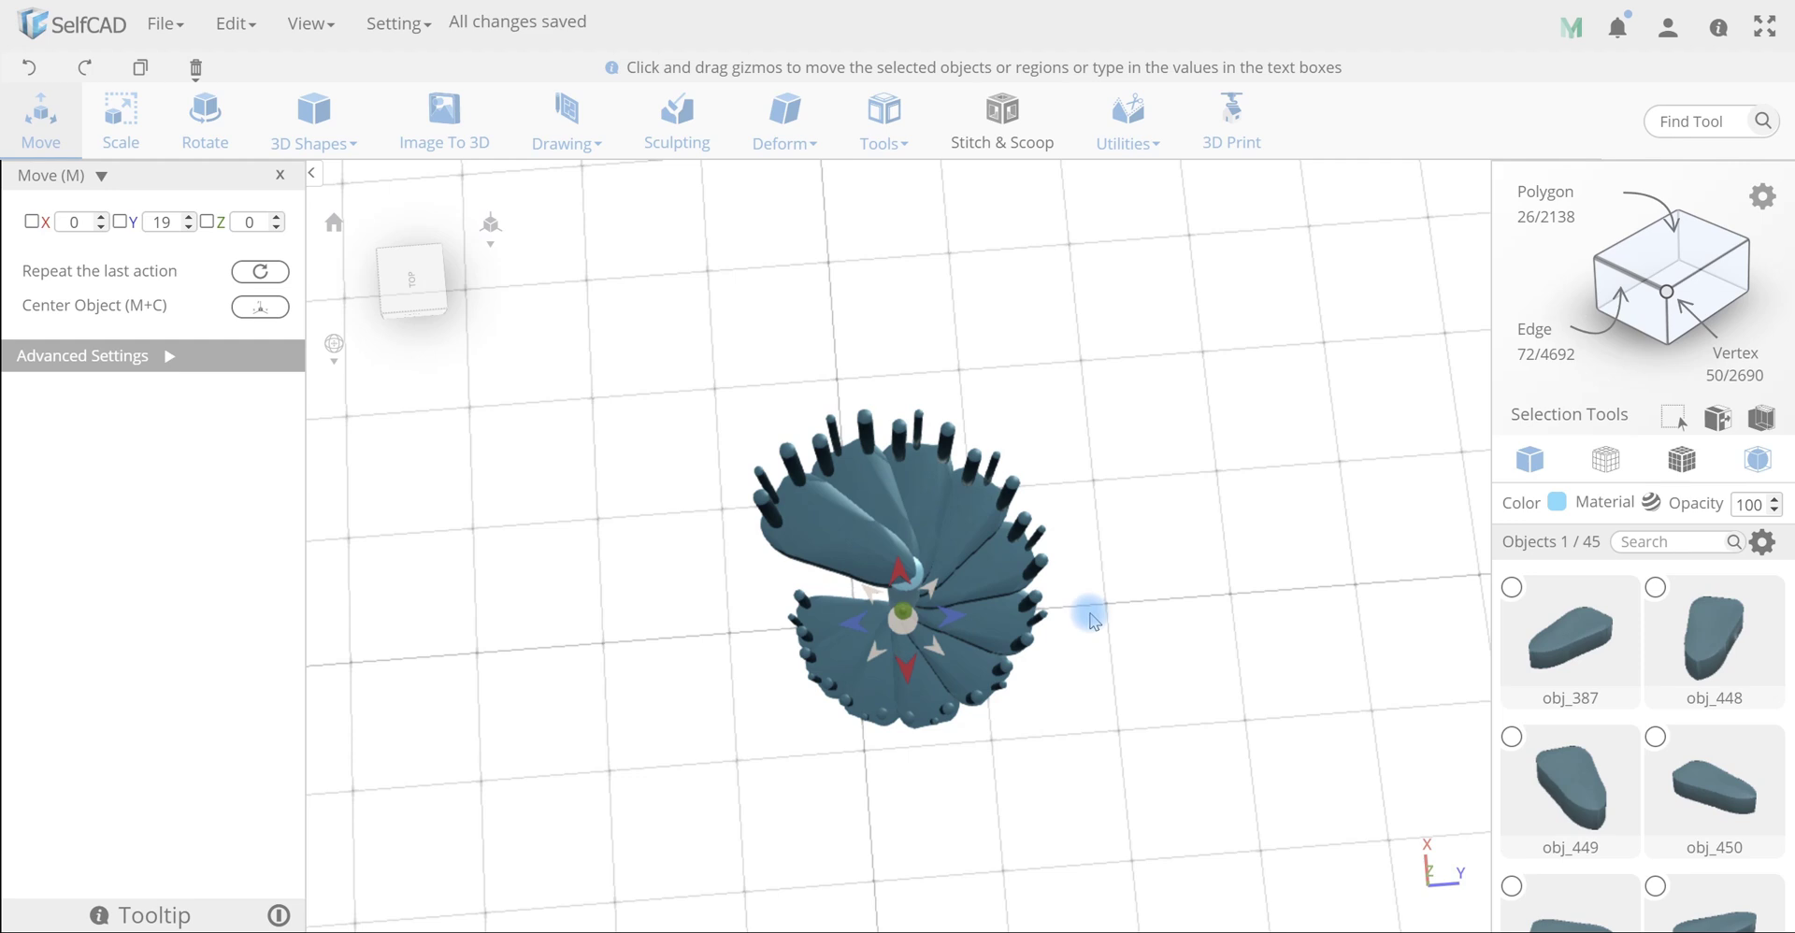
click(411, 278)
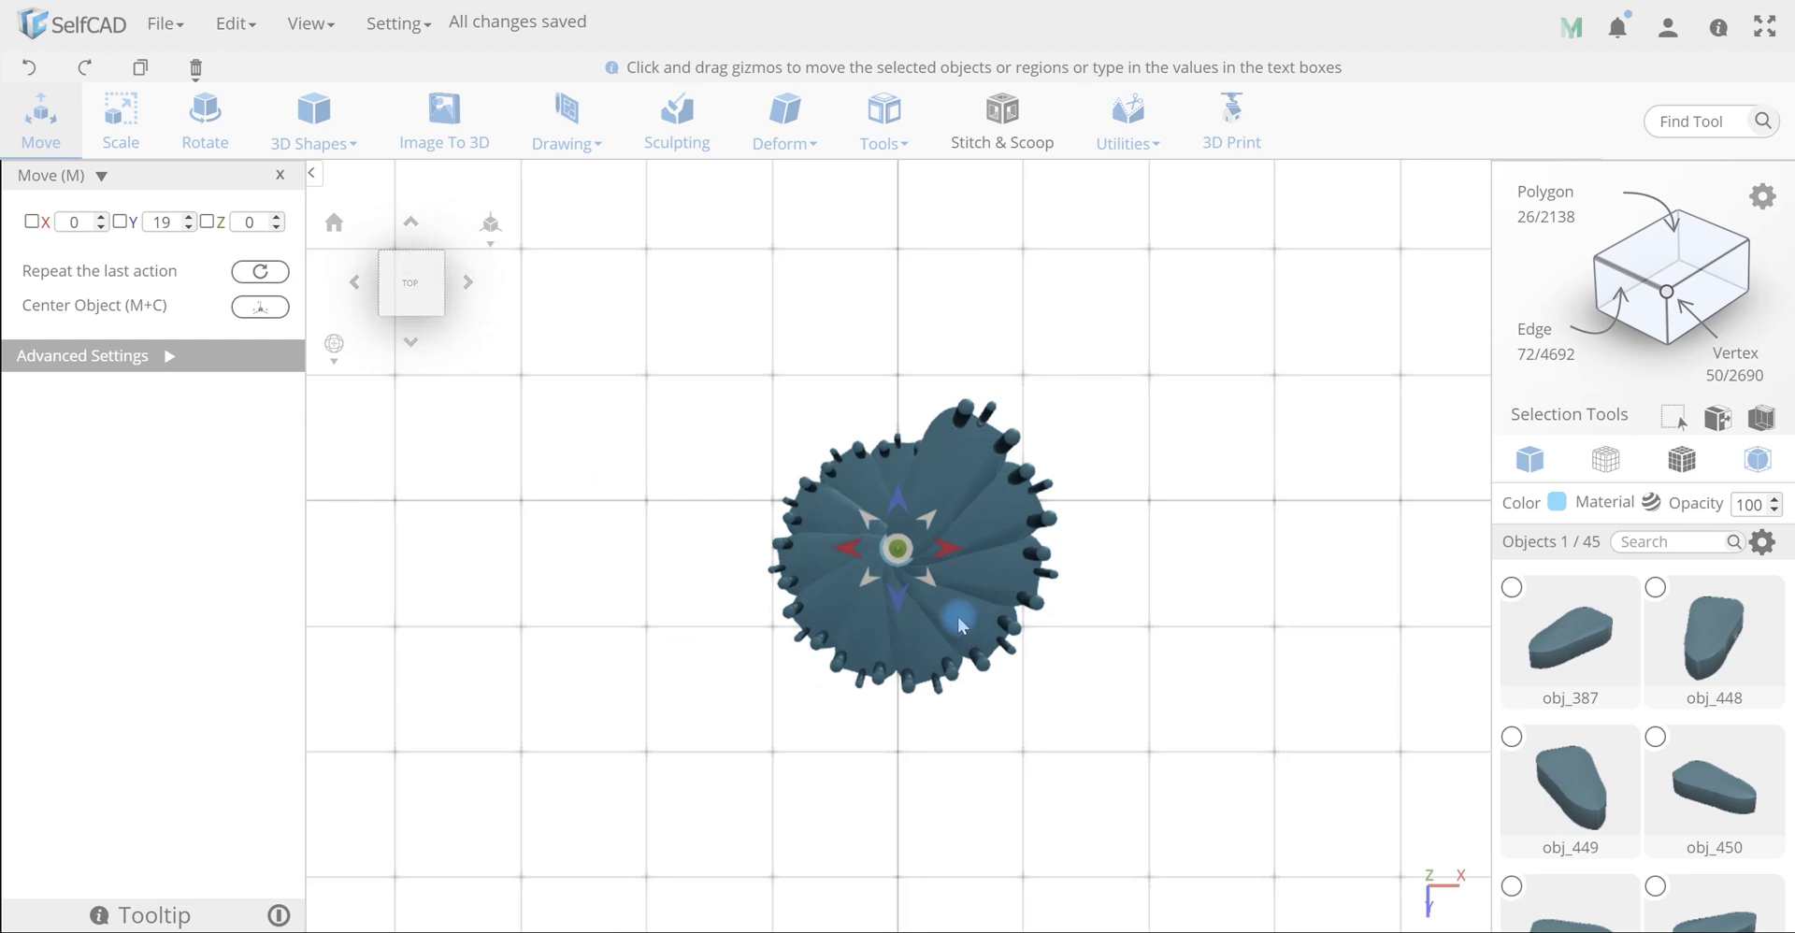
drag(950, 546, 950, 546)
Select the steps and copied posts without the central column, raise them to Z 10 and deselect them
drag(950, 745, 822, 655)
key(ctrl+a)
click(804, 567)
key(m)
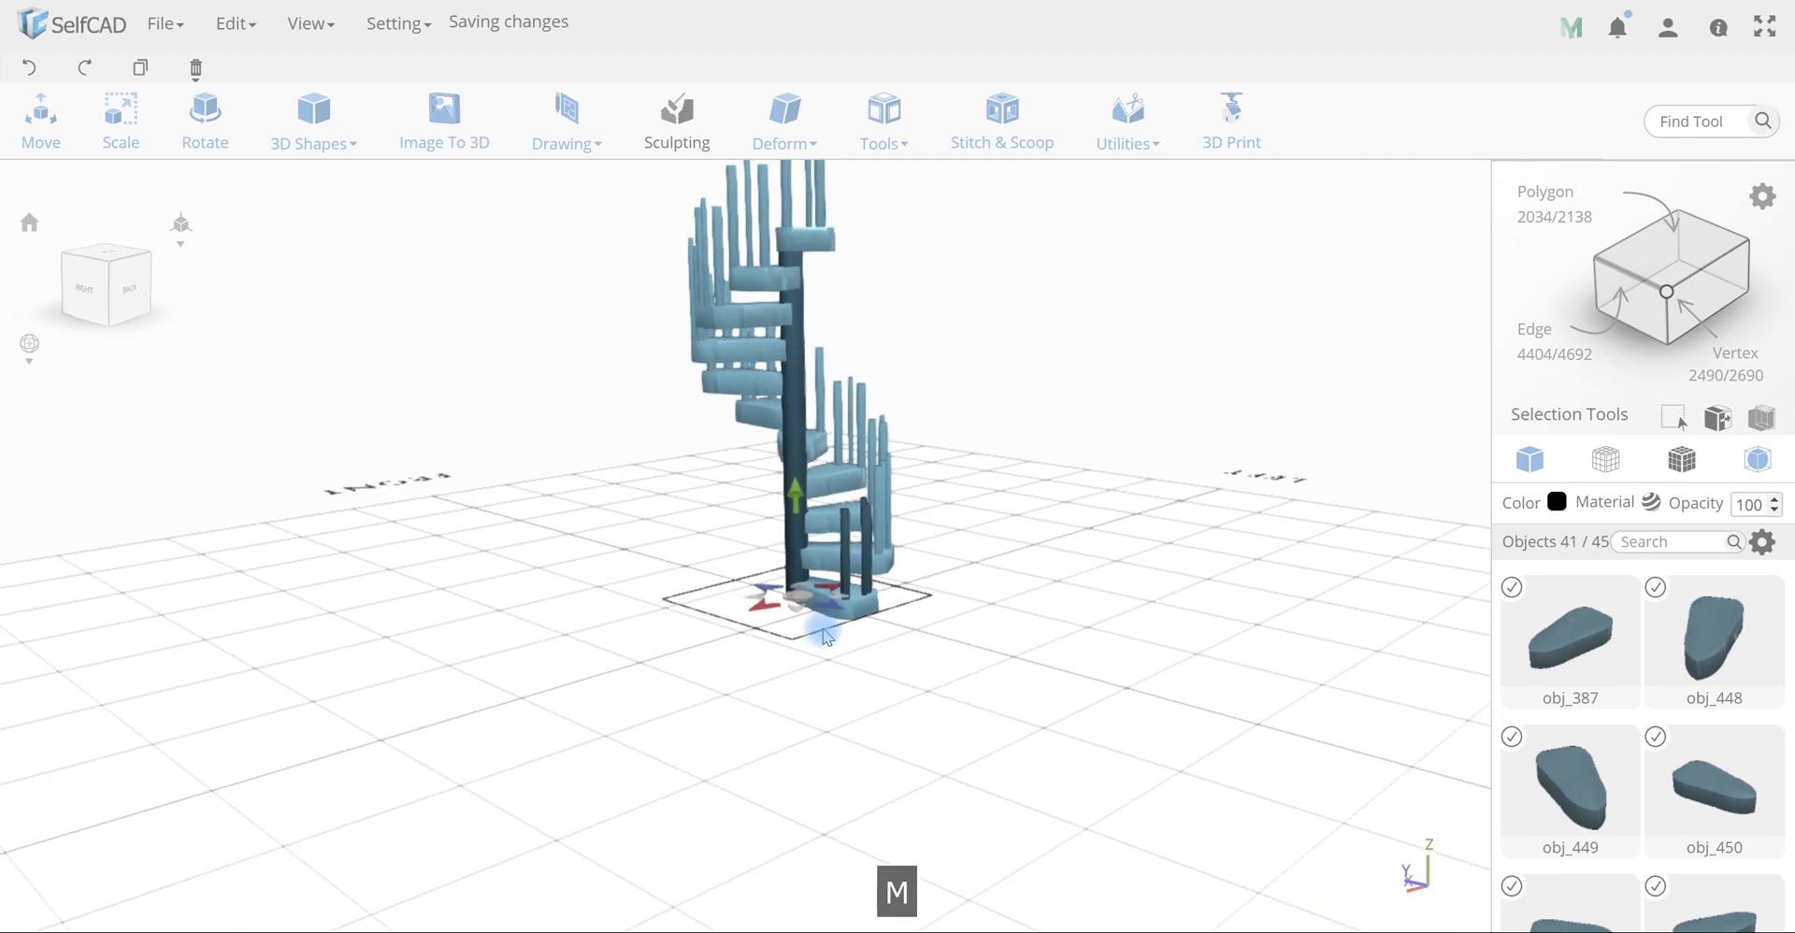
drag(796, 495, 799, 468)
drag(811, 680, 861, 685)
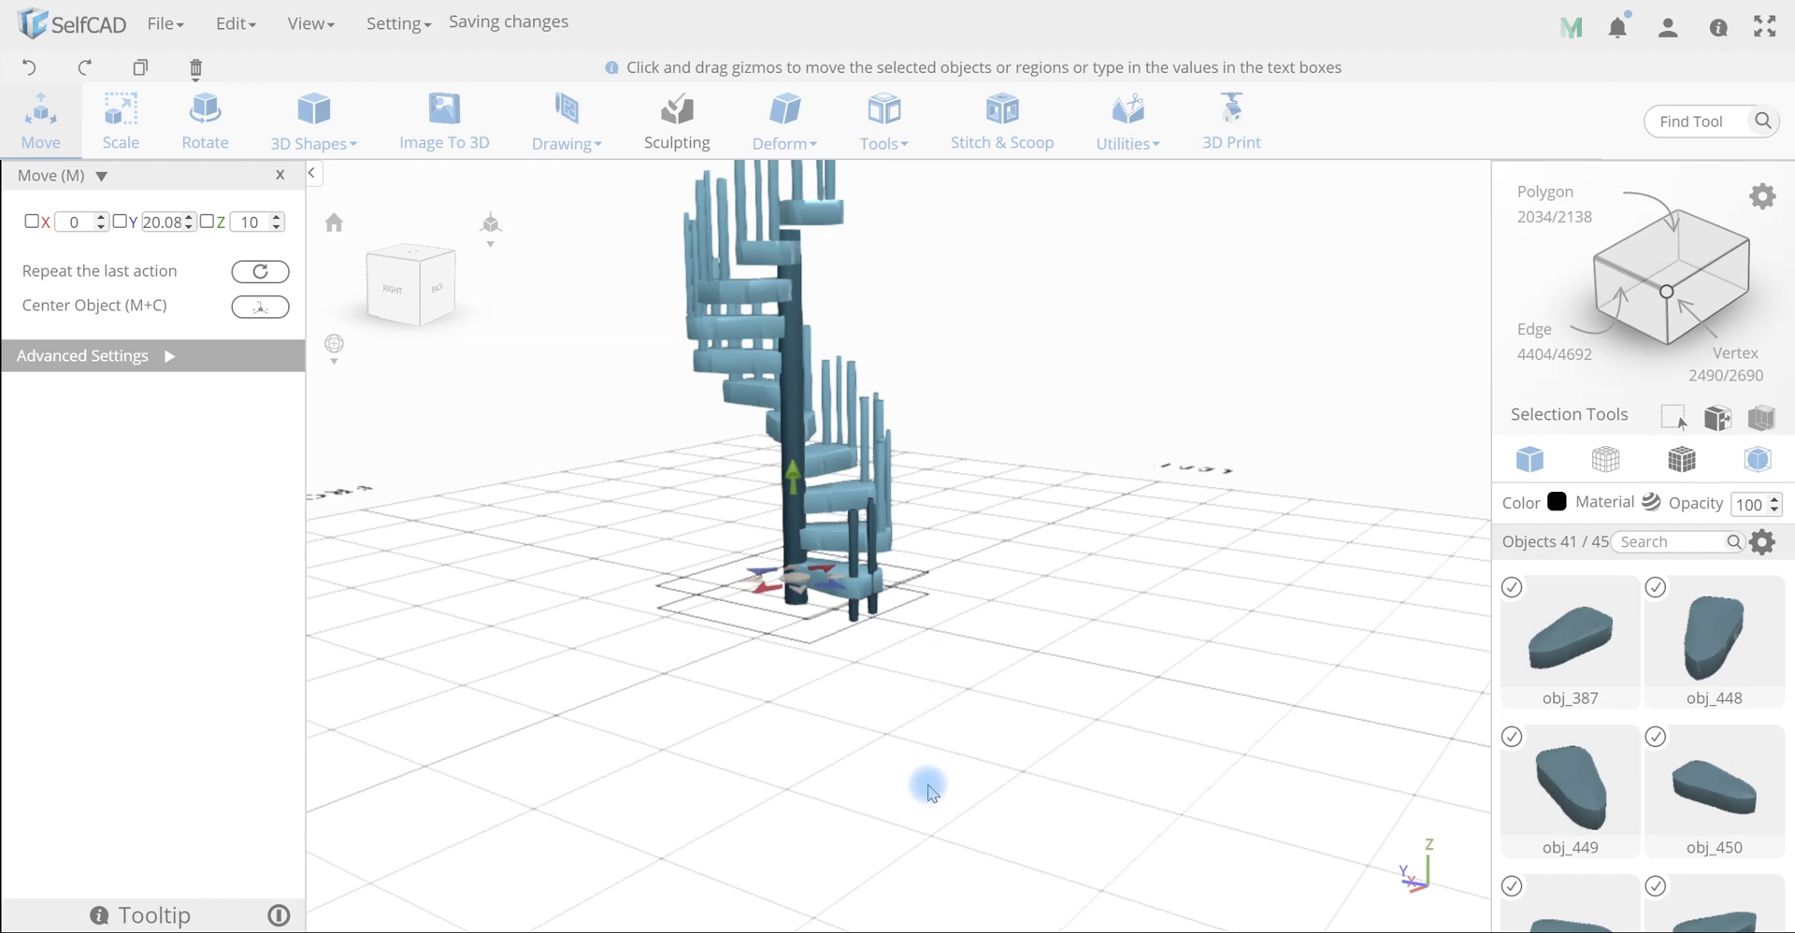
drag(926, 682, 966, 582)
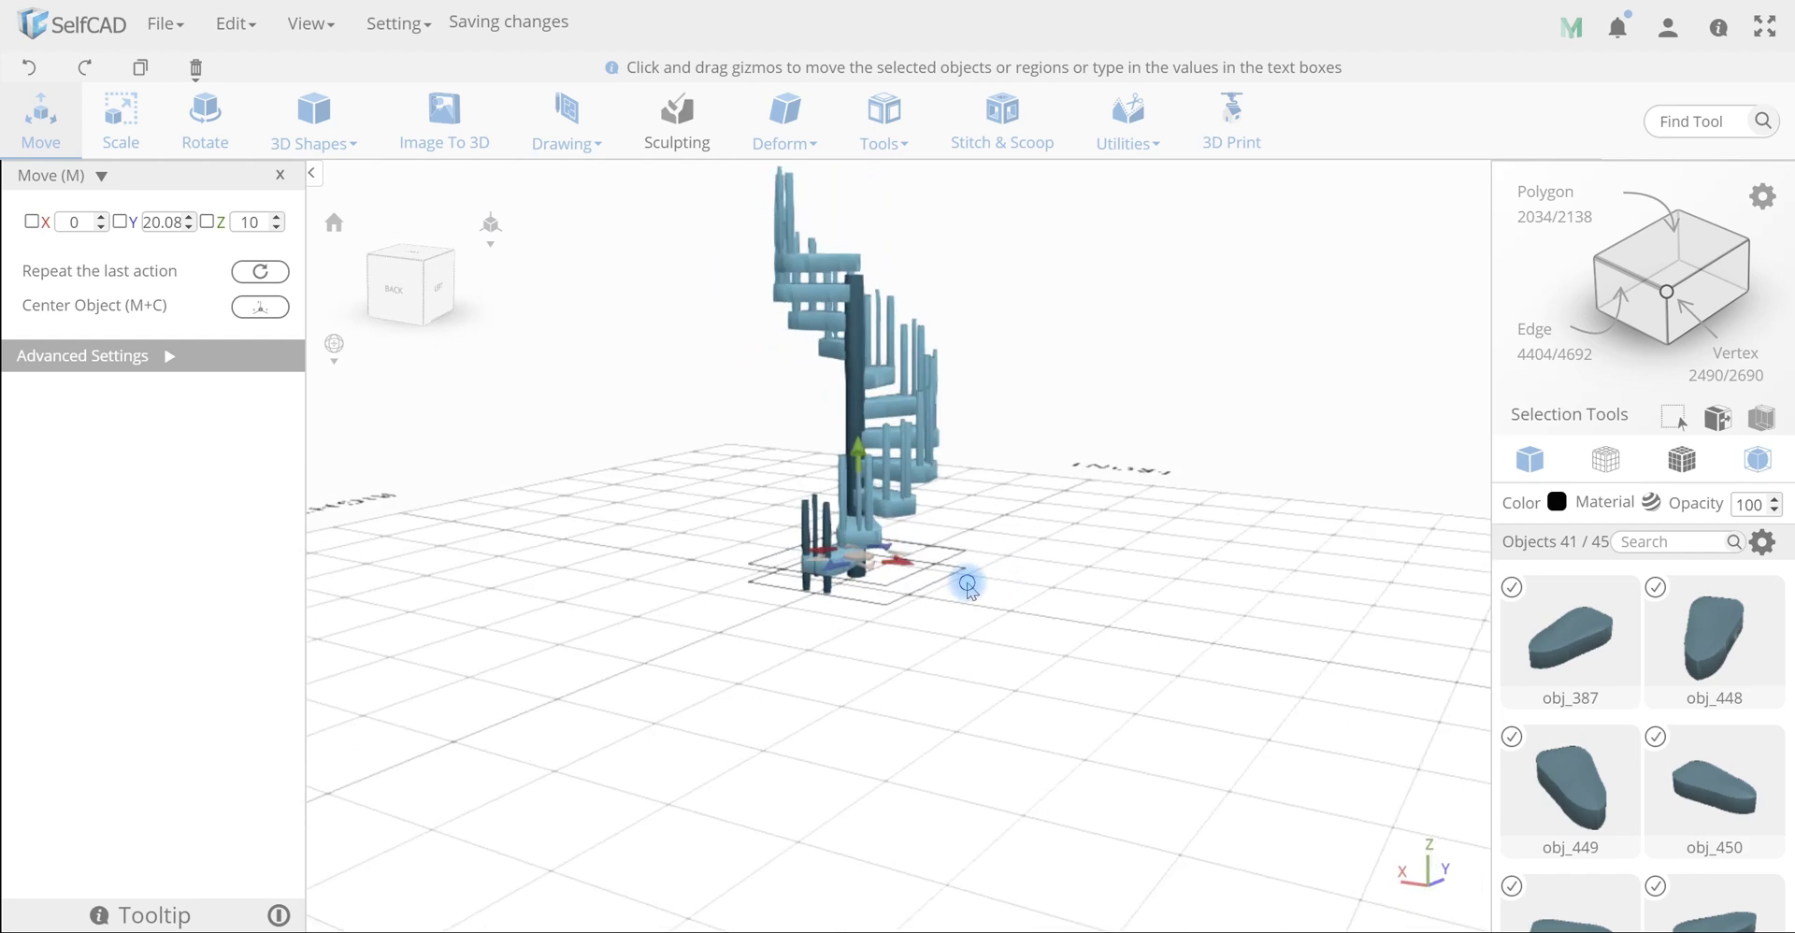
click(966, 581)
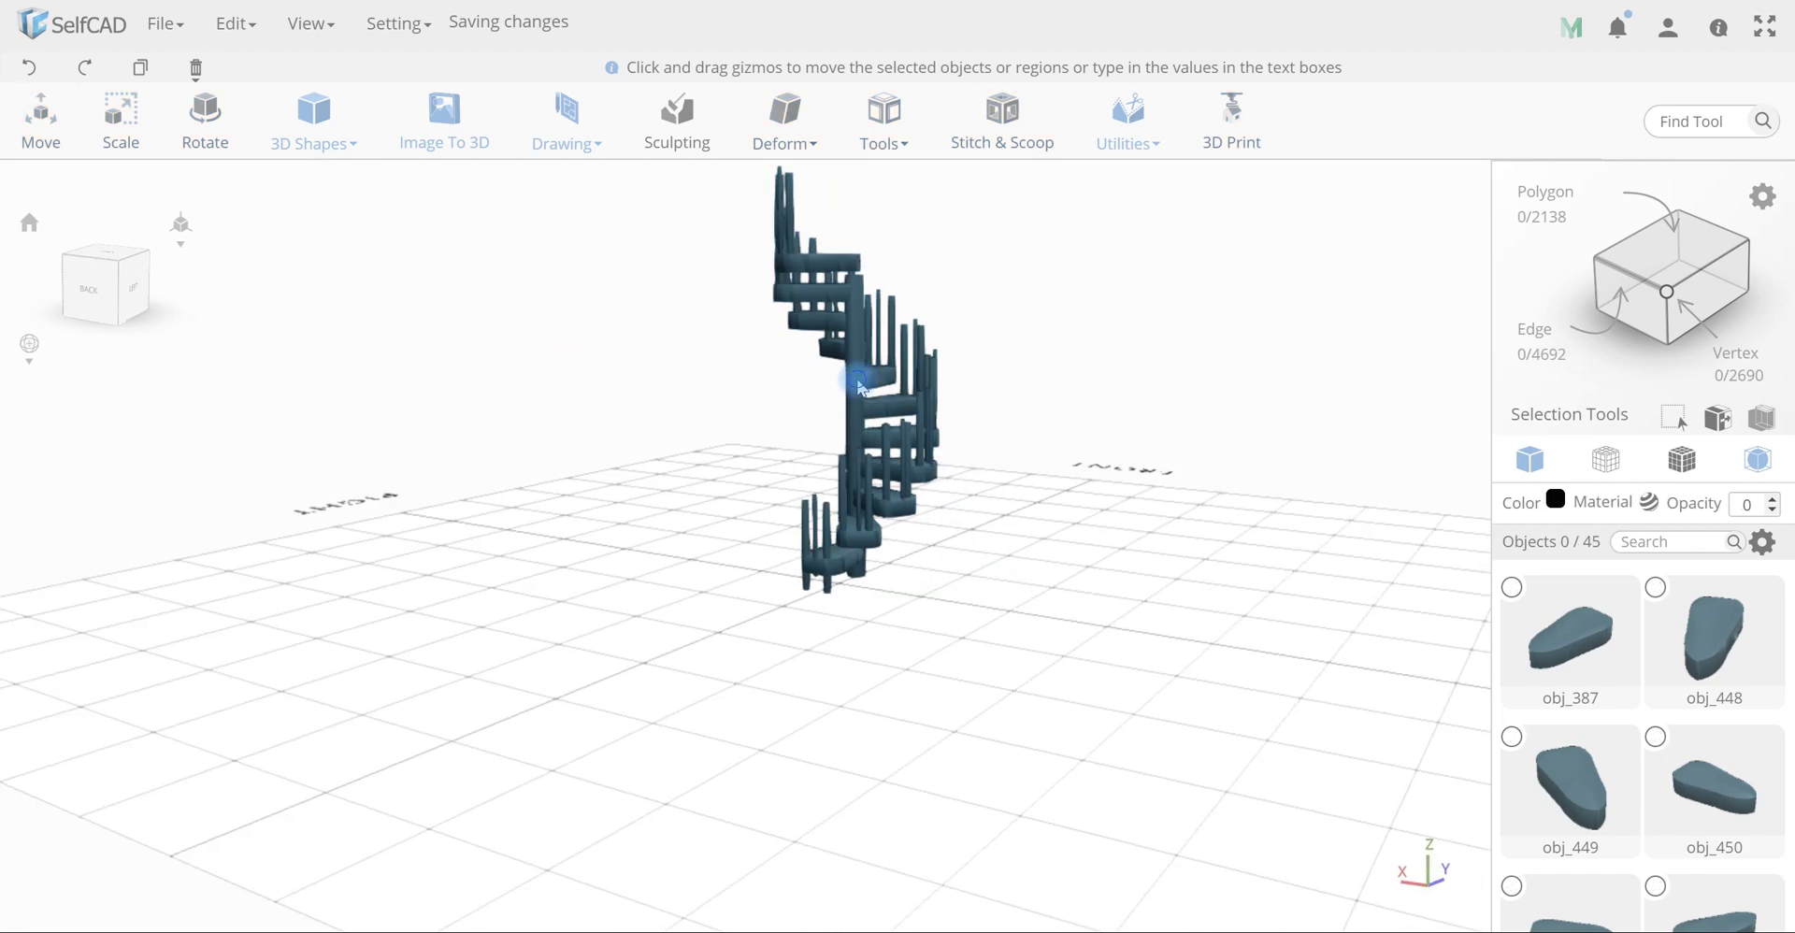
Lengthen the central column to a Z size of about 169.3 with the Scale tool and close the tool
click(857, 381)
key(s)
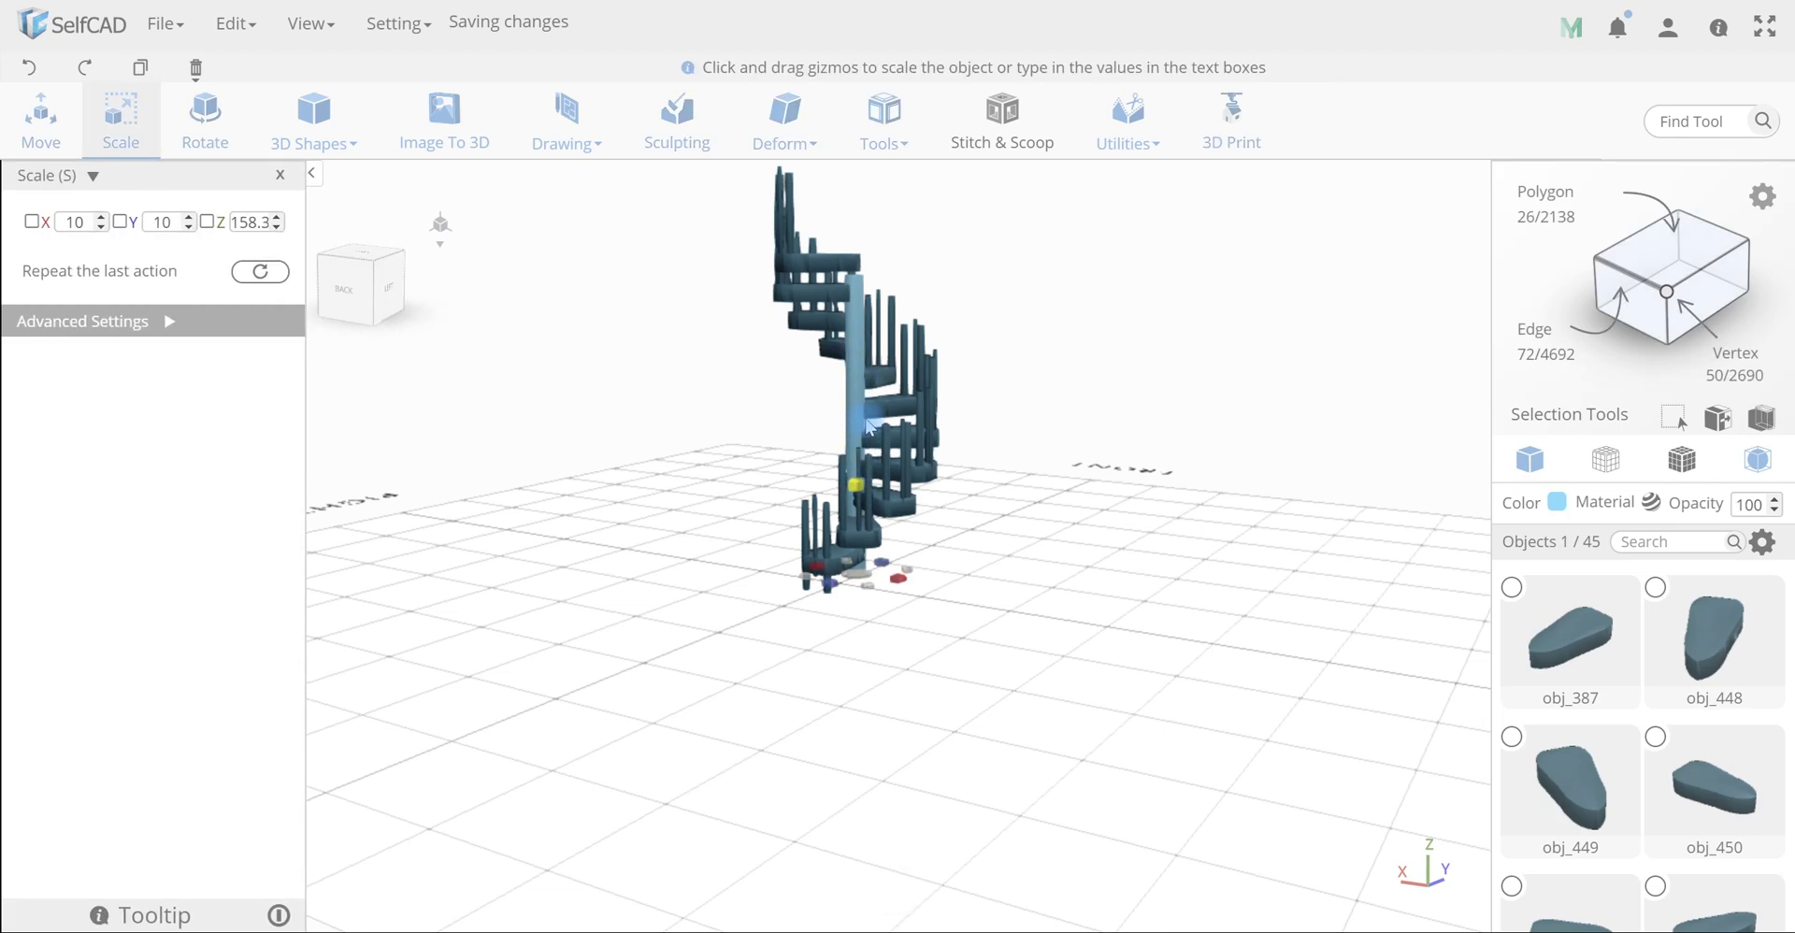
drag(861, 449, 834, 629)
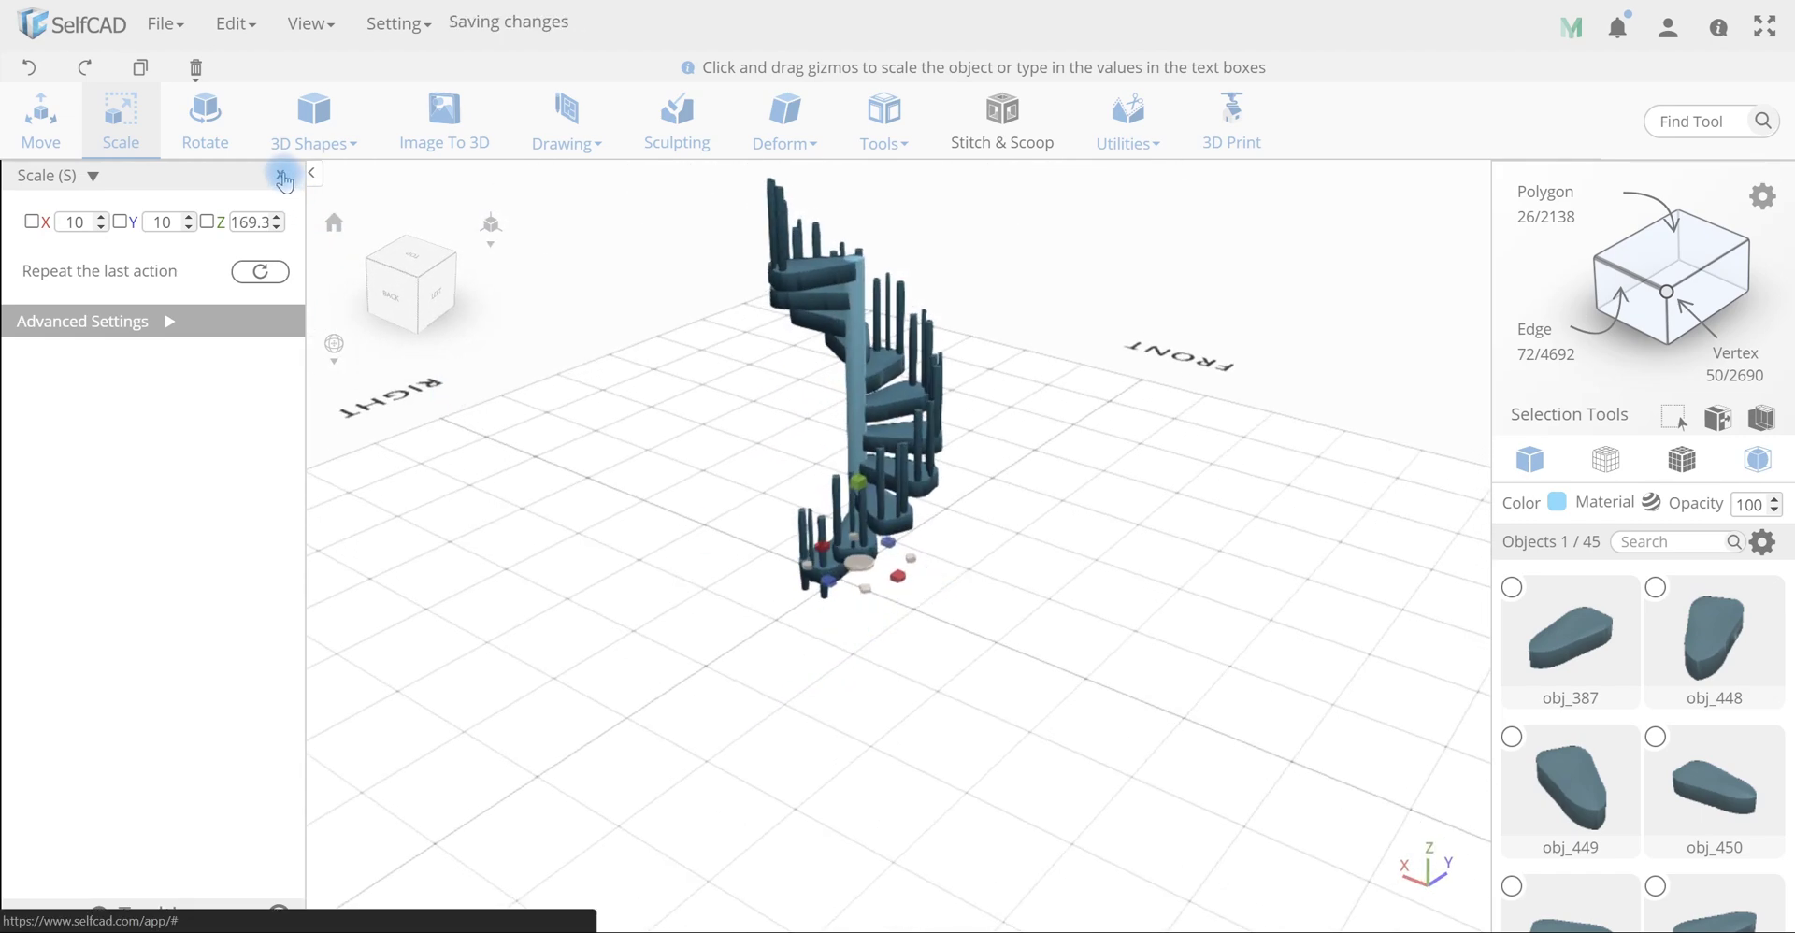
click(280, 175)
Create a cylinder with top and bottom radius 10 and height about 16.16, keeping the other objects visible, and finalize it
click(400, 134)
click(314, 117)
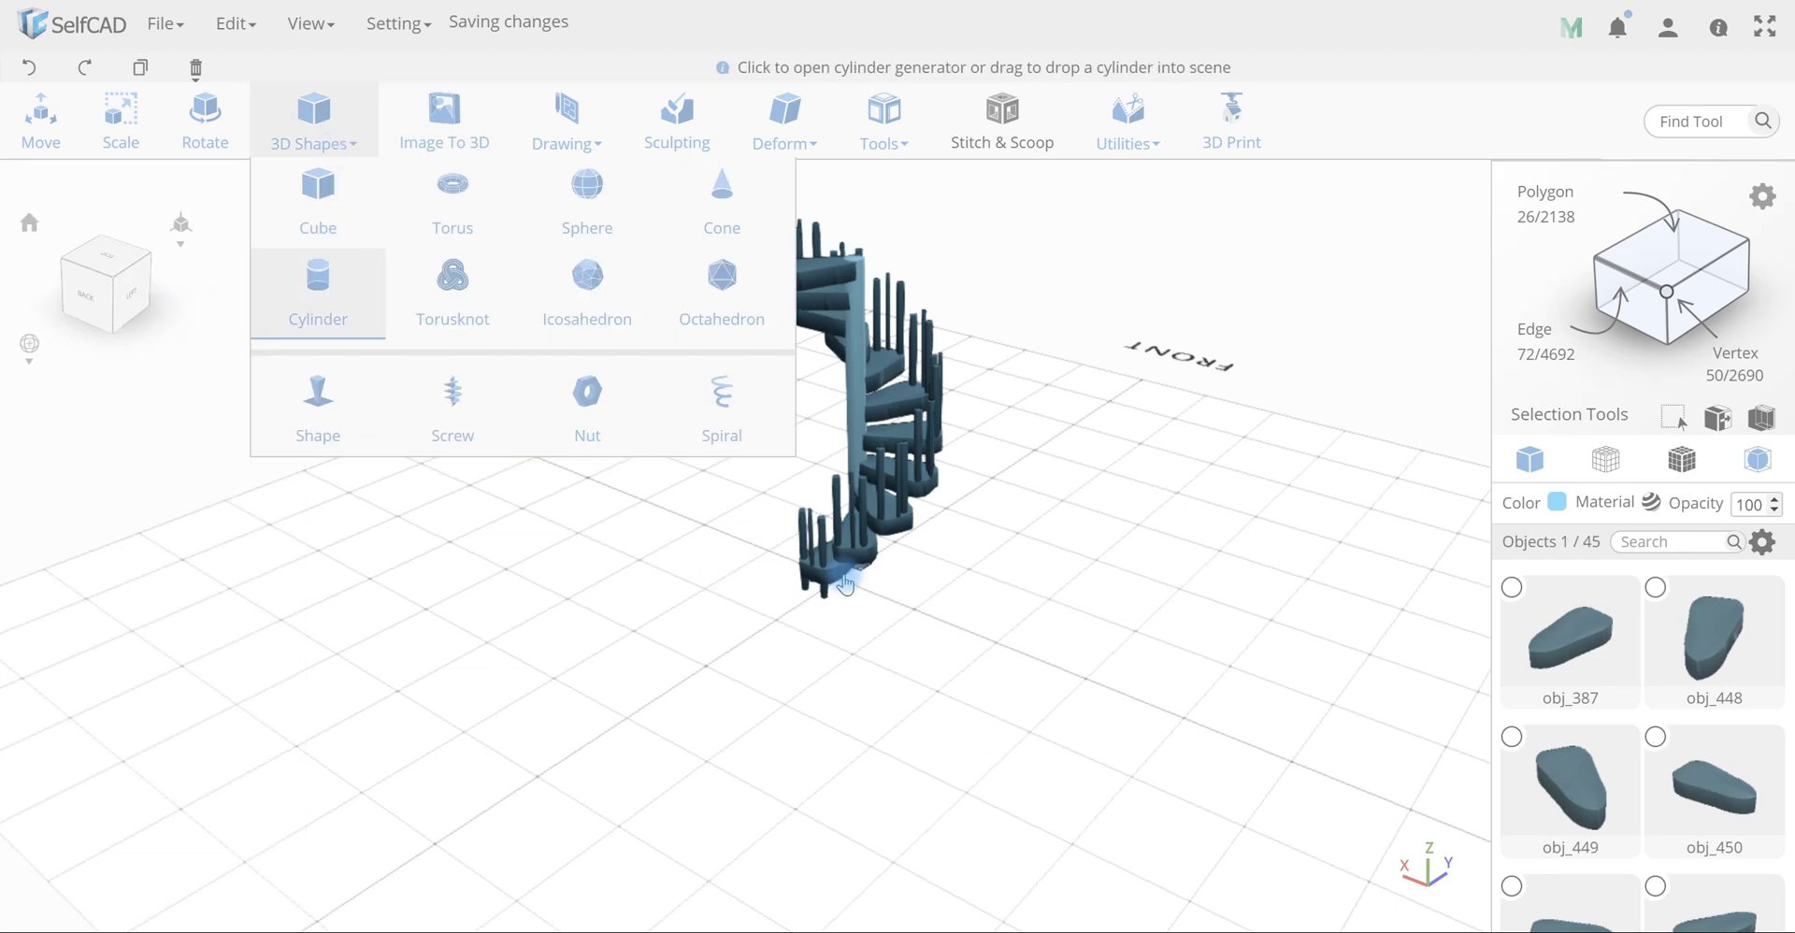
click(329, 271)
click(32, 513)
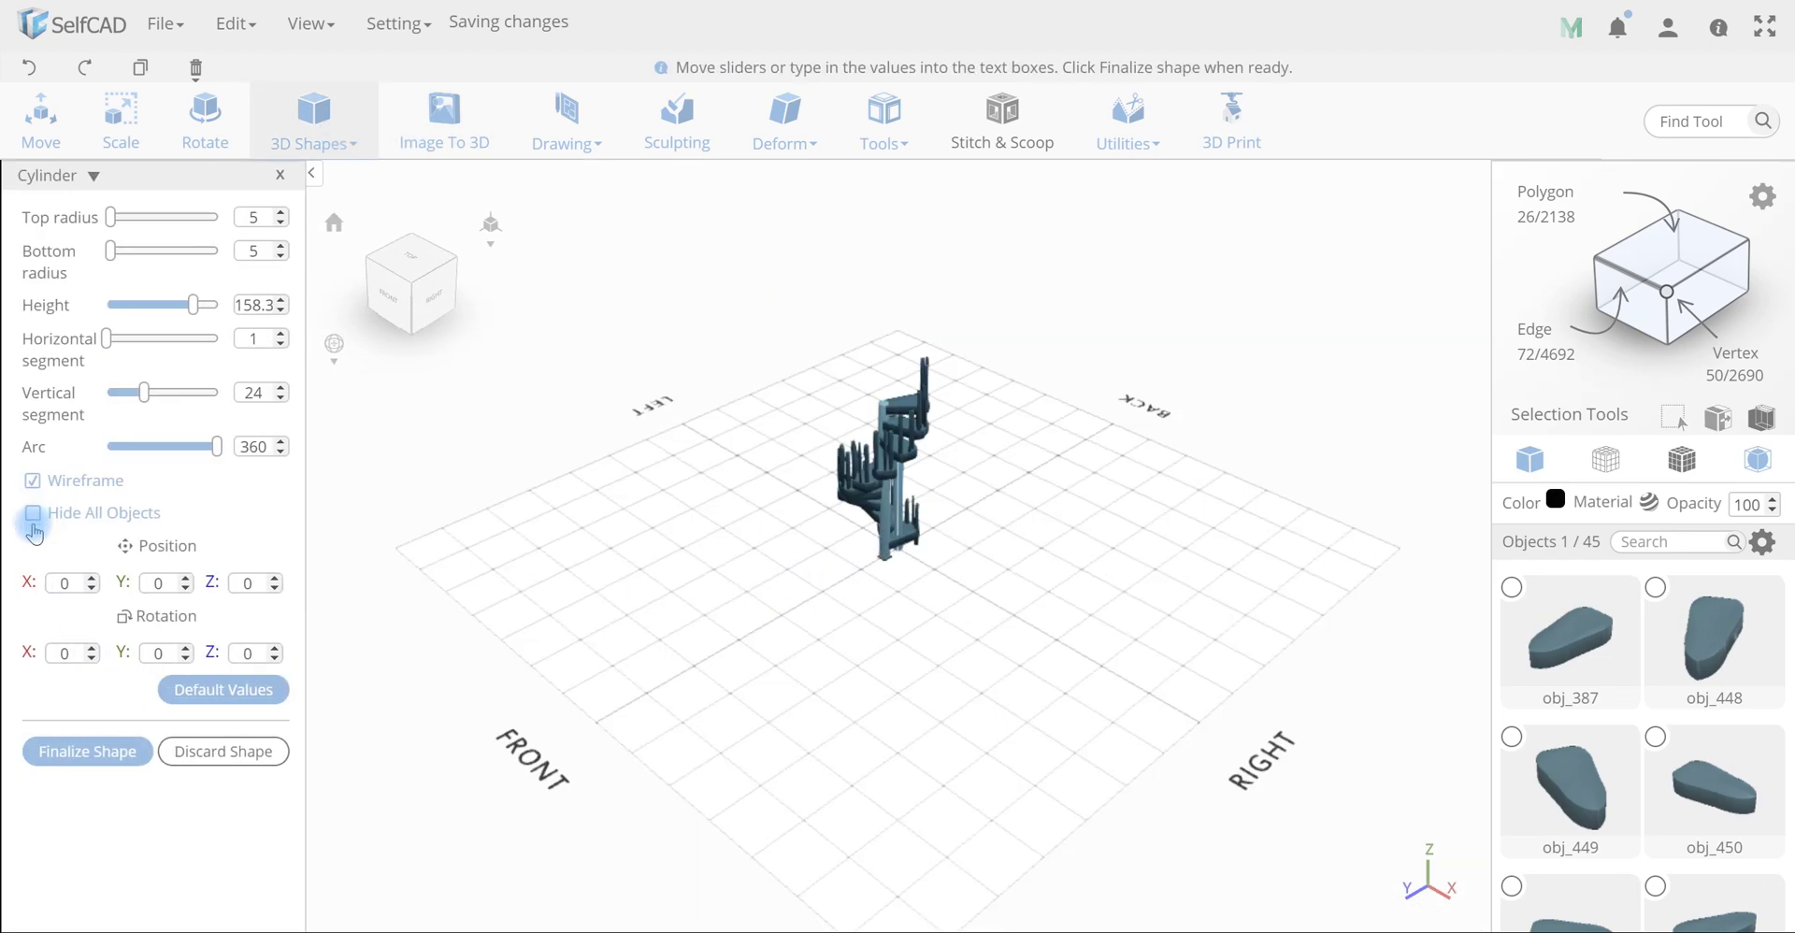
drag(193, 305, 134, 316)
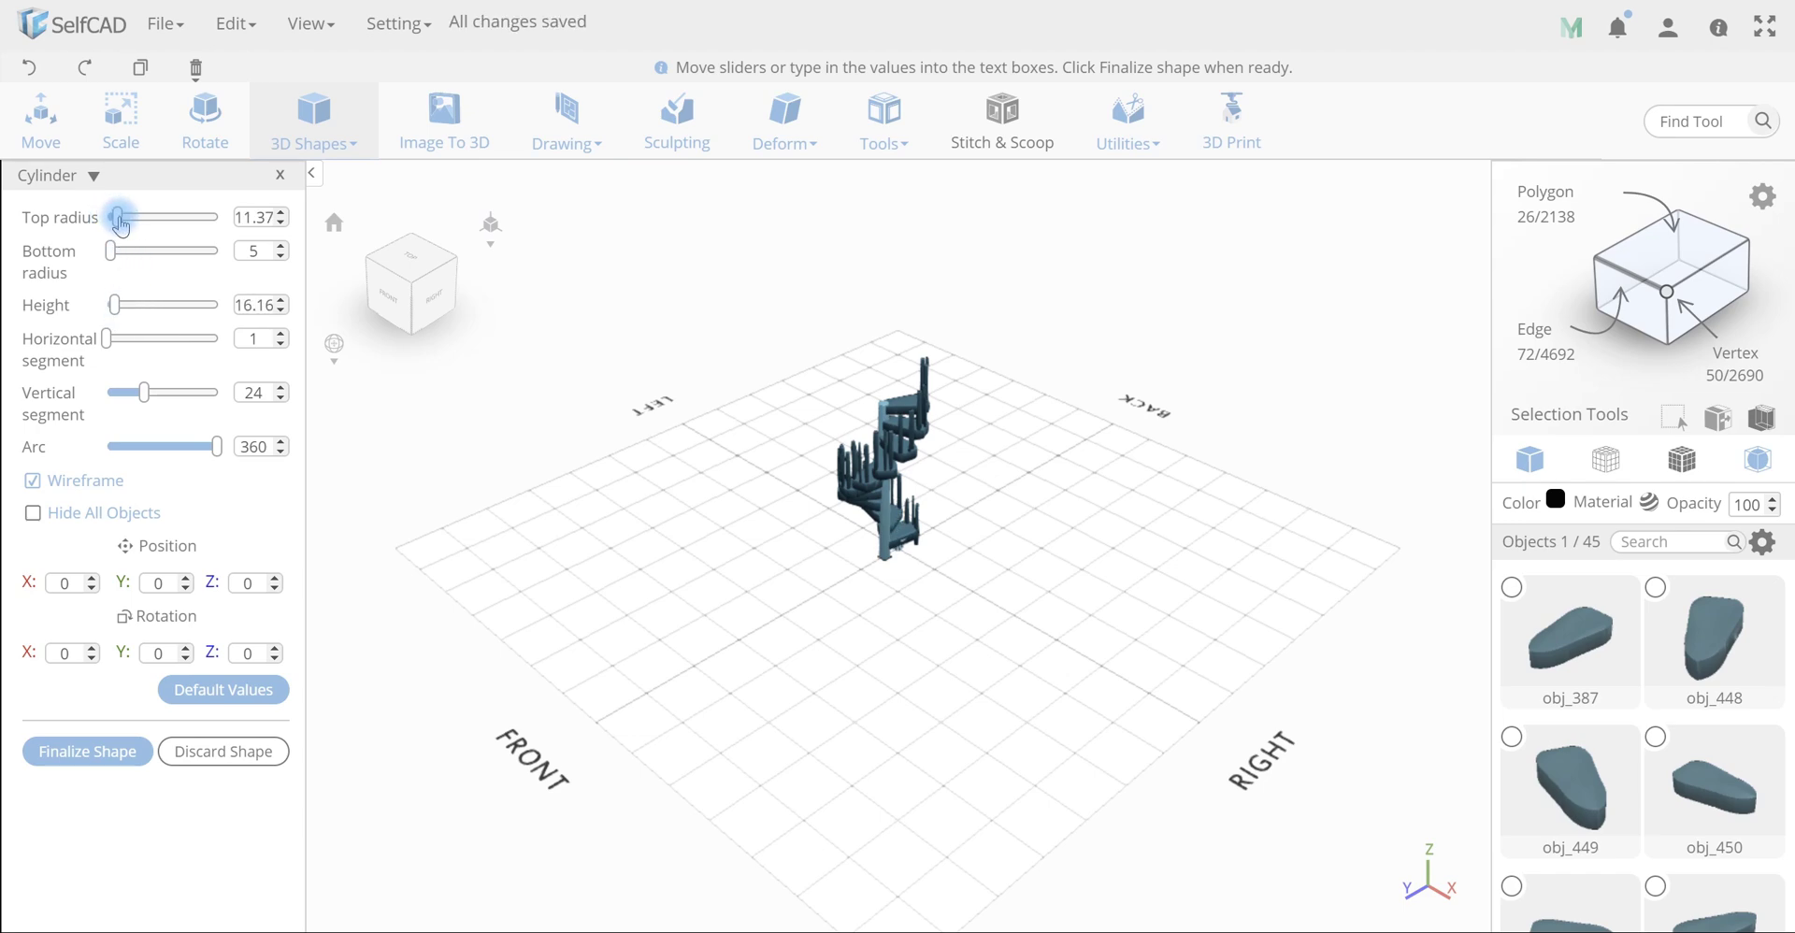
drag(118, 218, 115, 219)
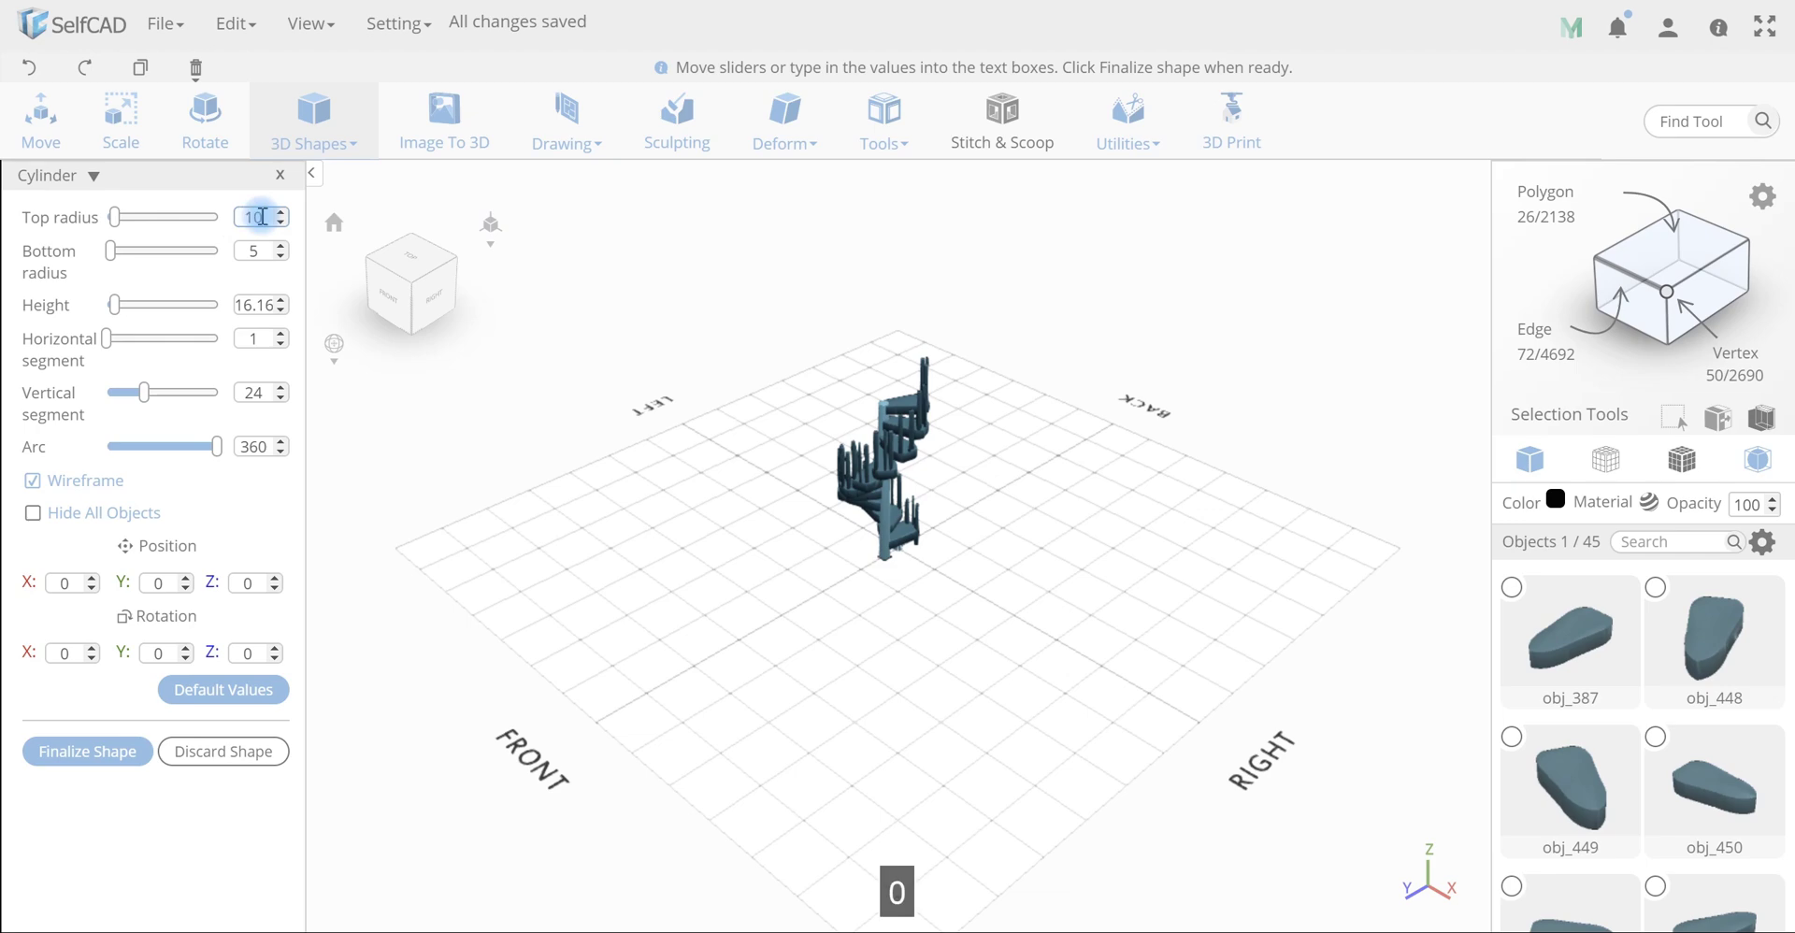
key(Return)
double_click(269, 247)
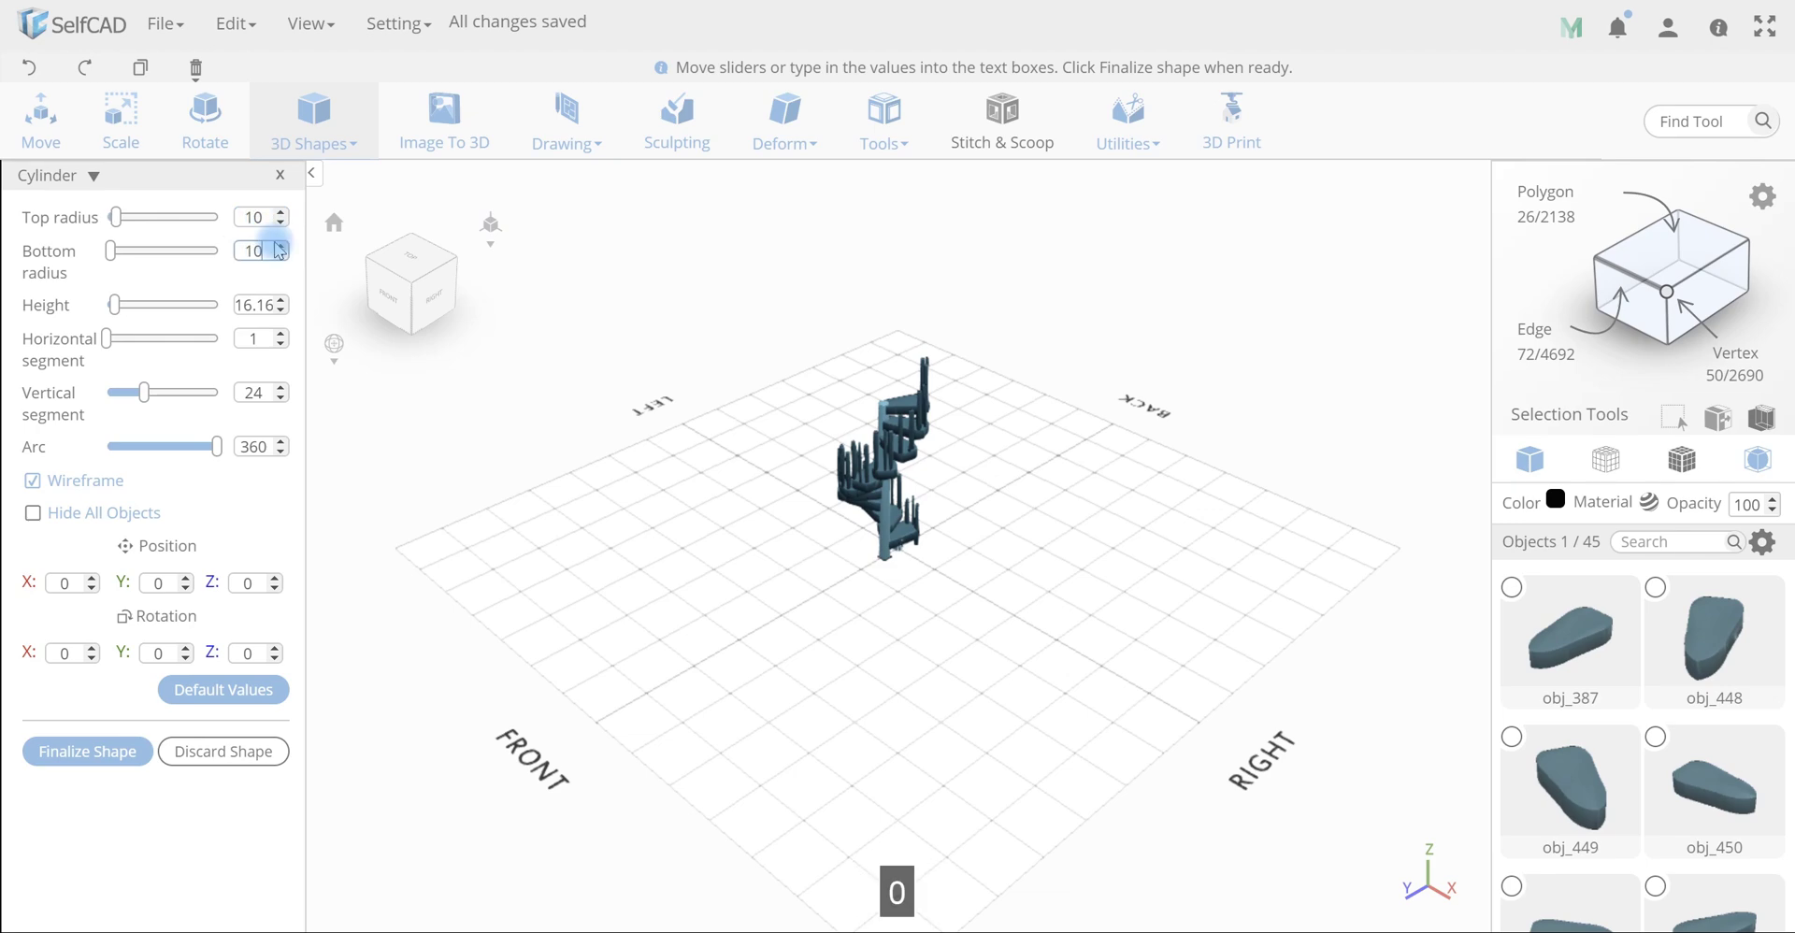
text(10)
key(Return)
click(131, 751)
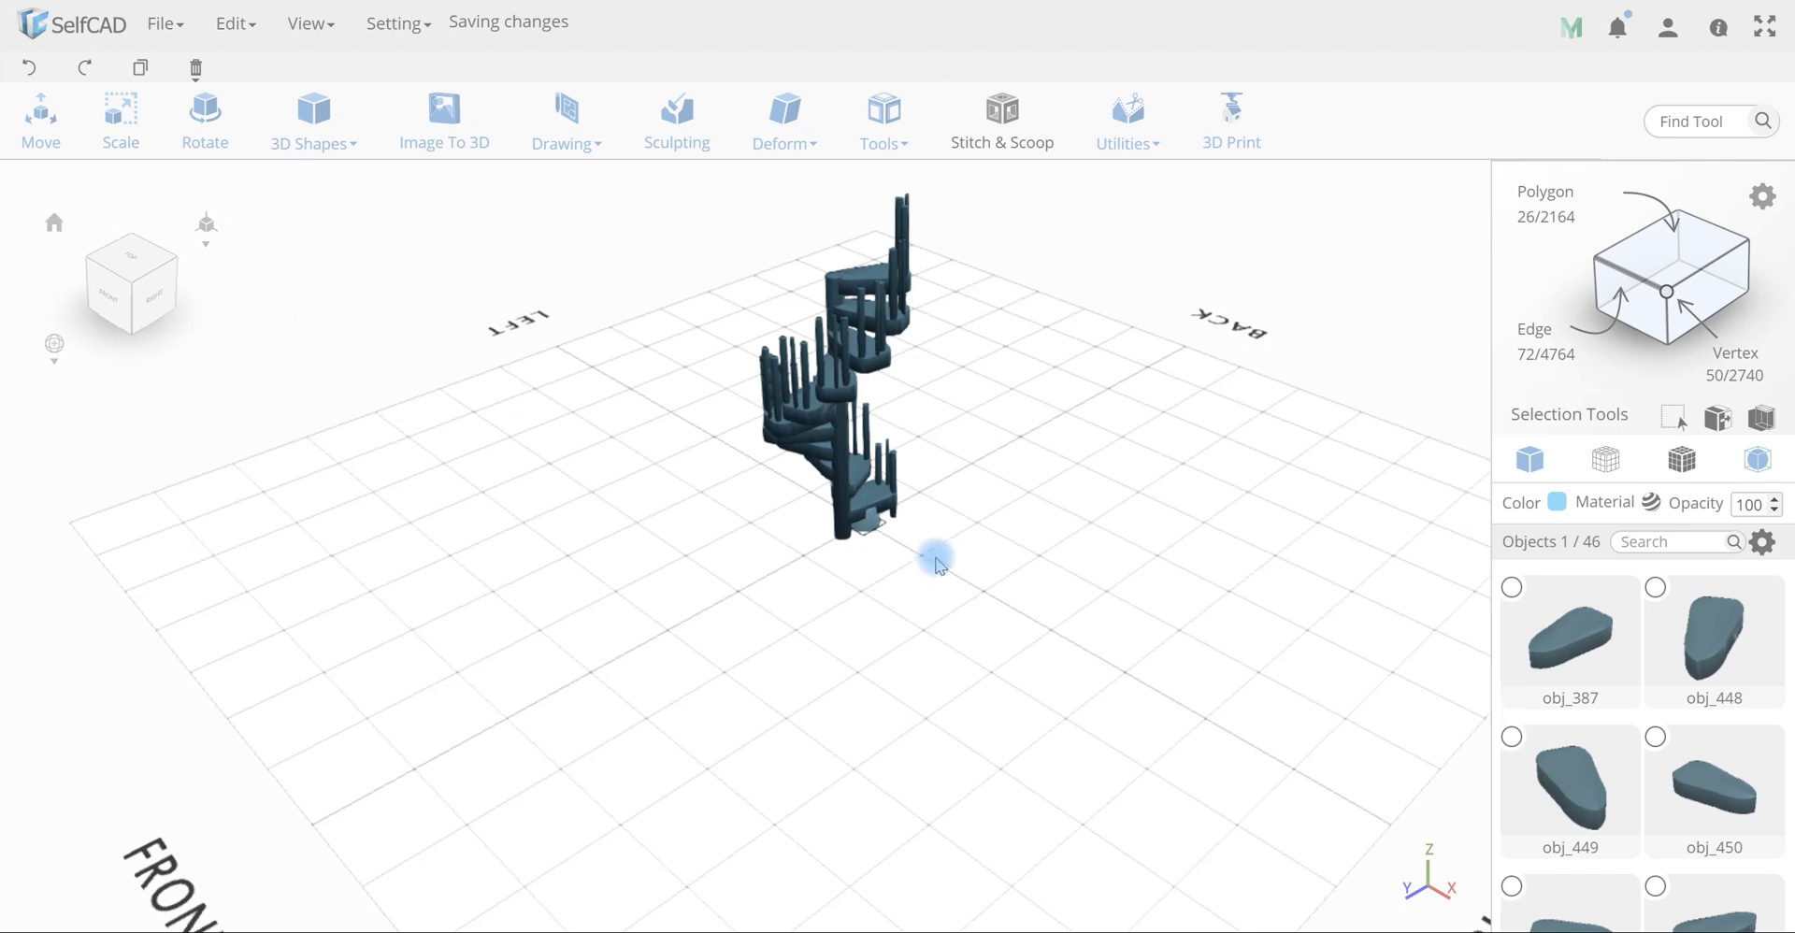
Flatten the new cylinder into a thin base disc by scaling its Z size to about 3.16, and close the tool
right_drag(936, 564, 879, 473)
key(s)
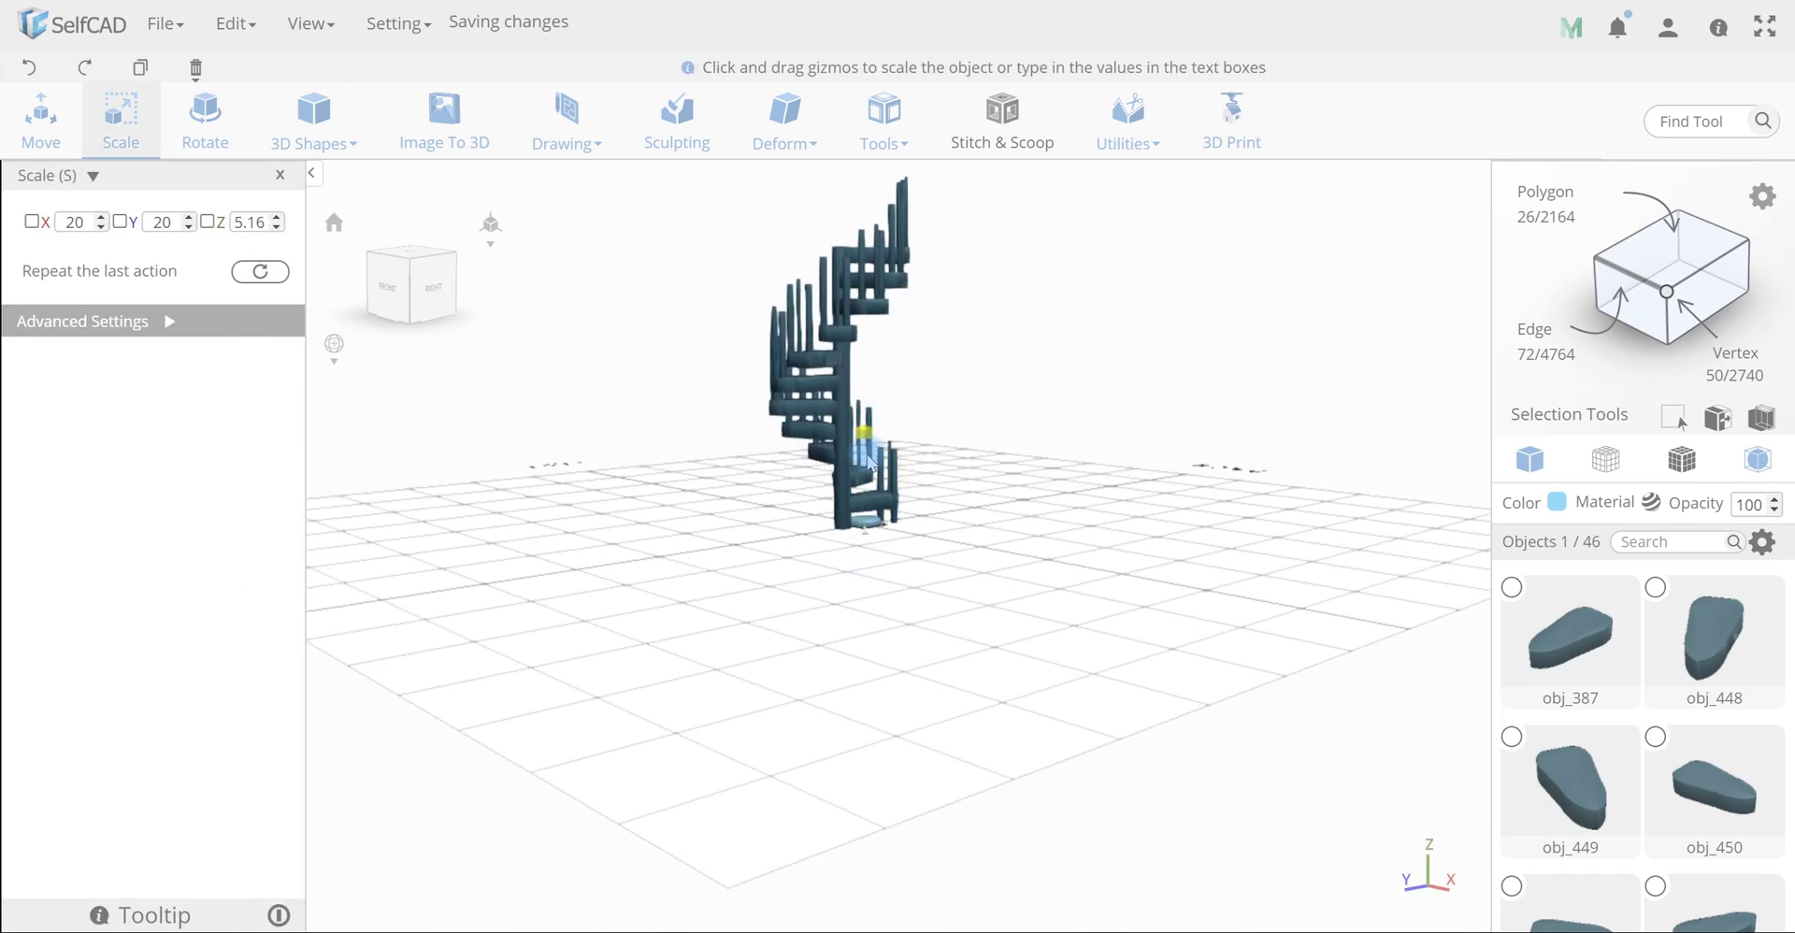
drag(869, 460, 865, 580)
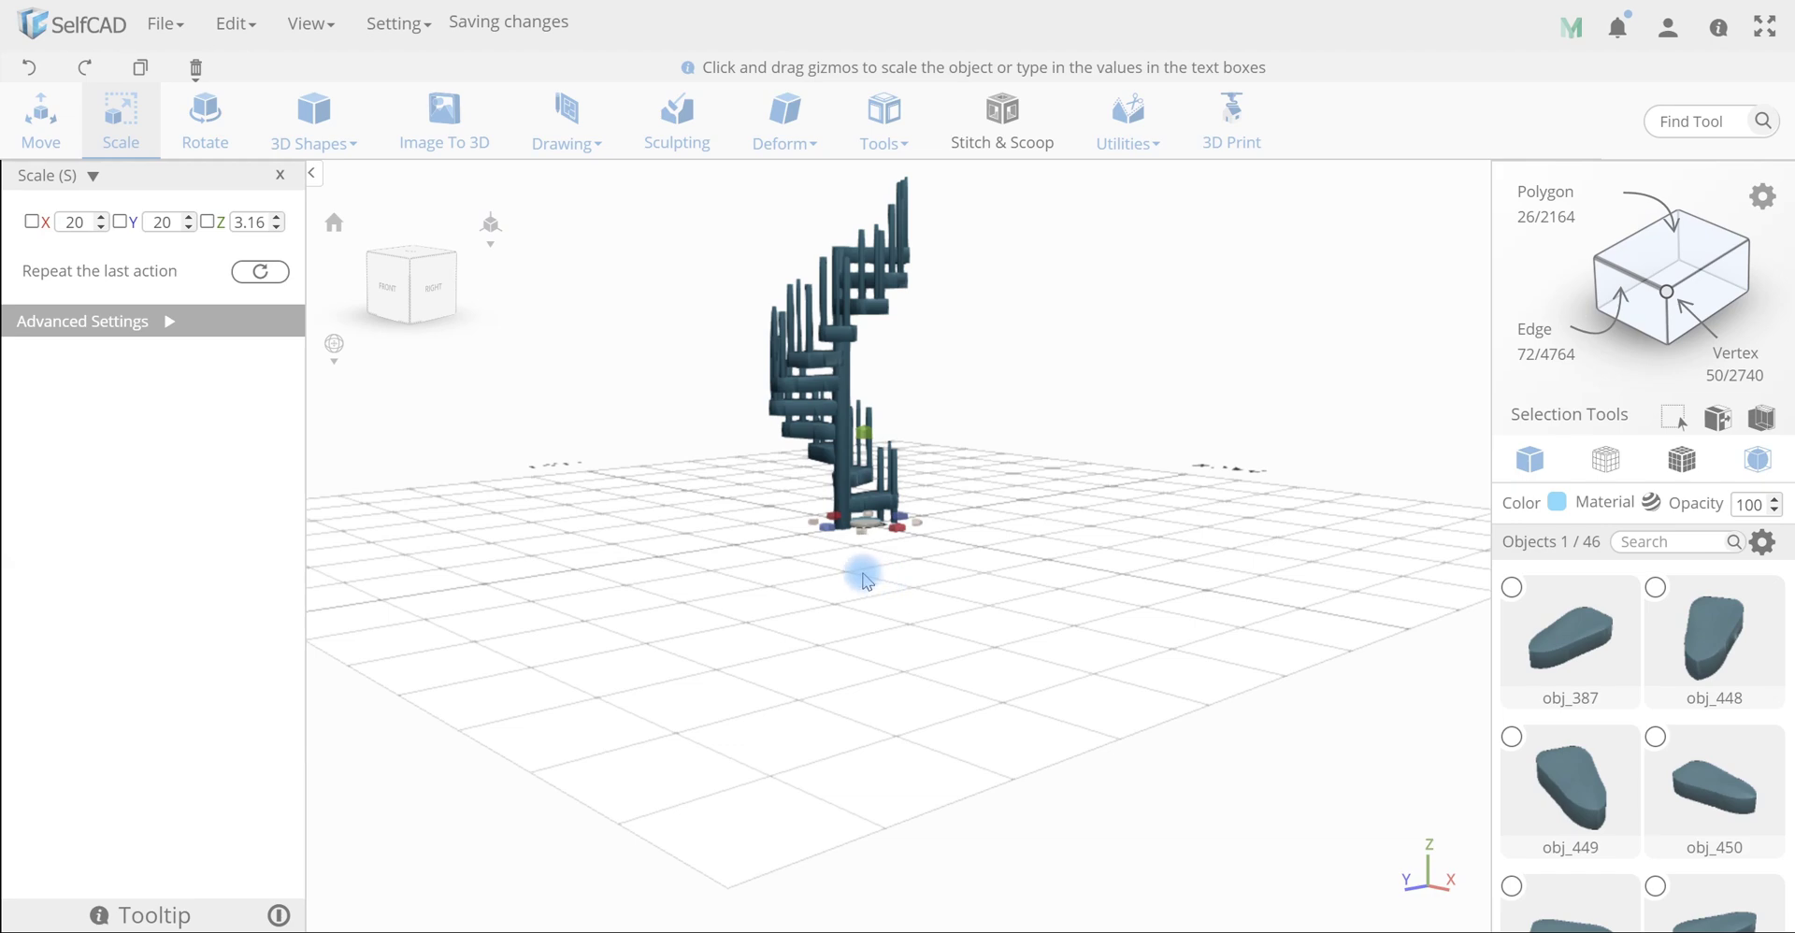
click(279, 175)
Align the base disc to the bottom center of the central column, Obj_674, and close the Align tool
drag(794, 598, 889, 609)
click(1127, 122)
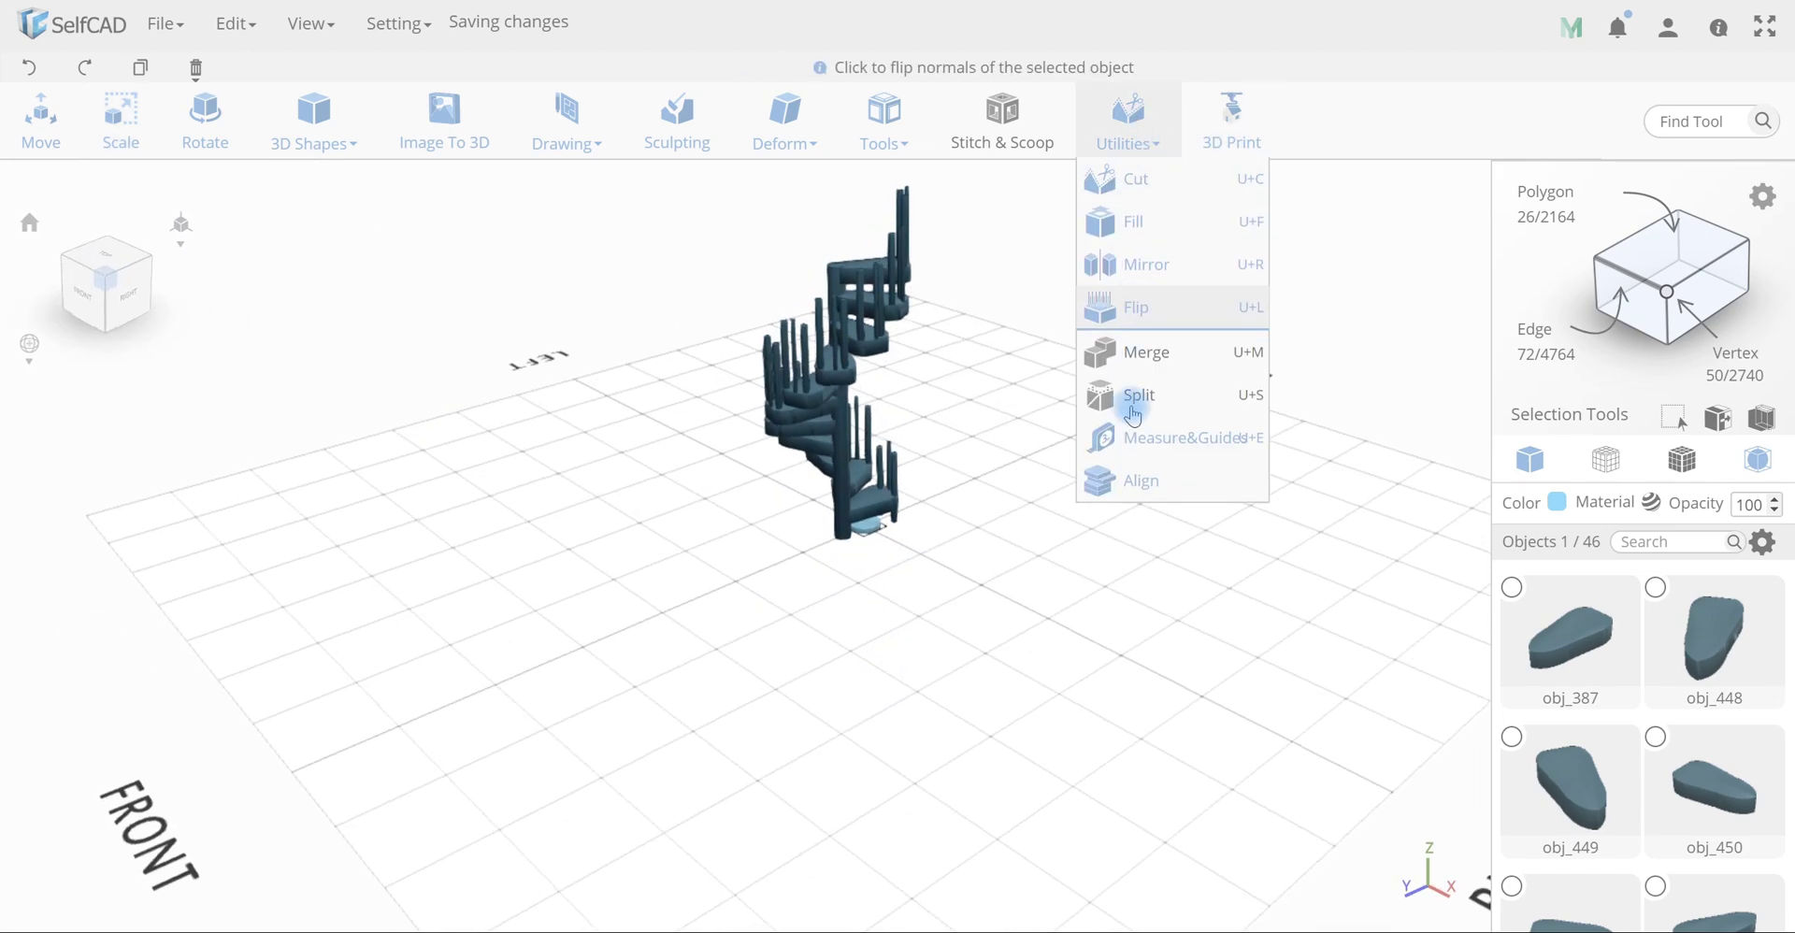
click(1140, 482)
click(263, 225)
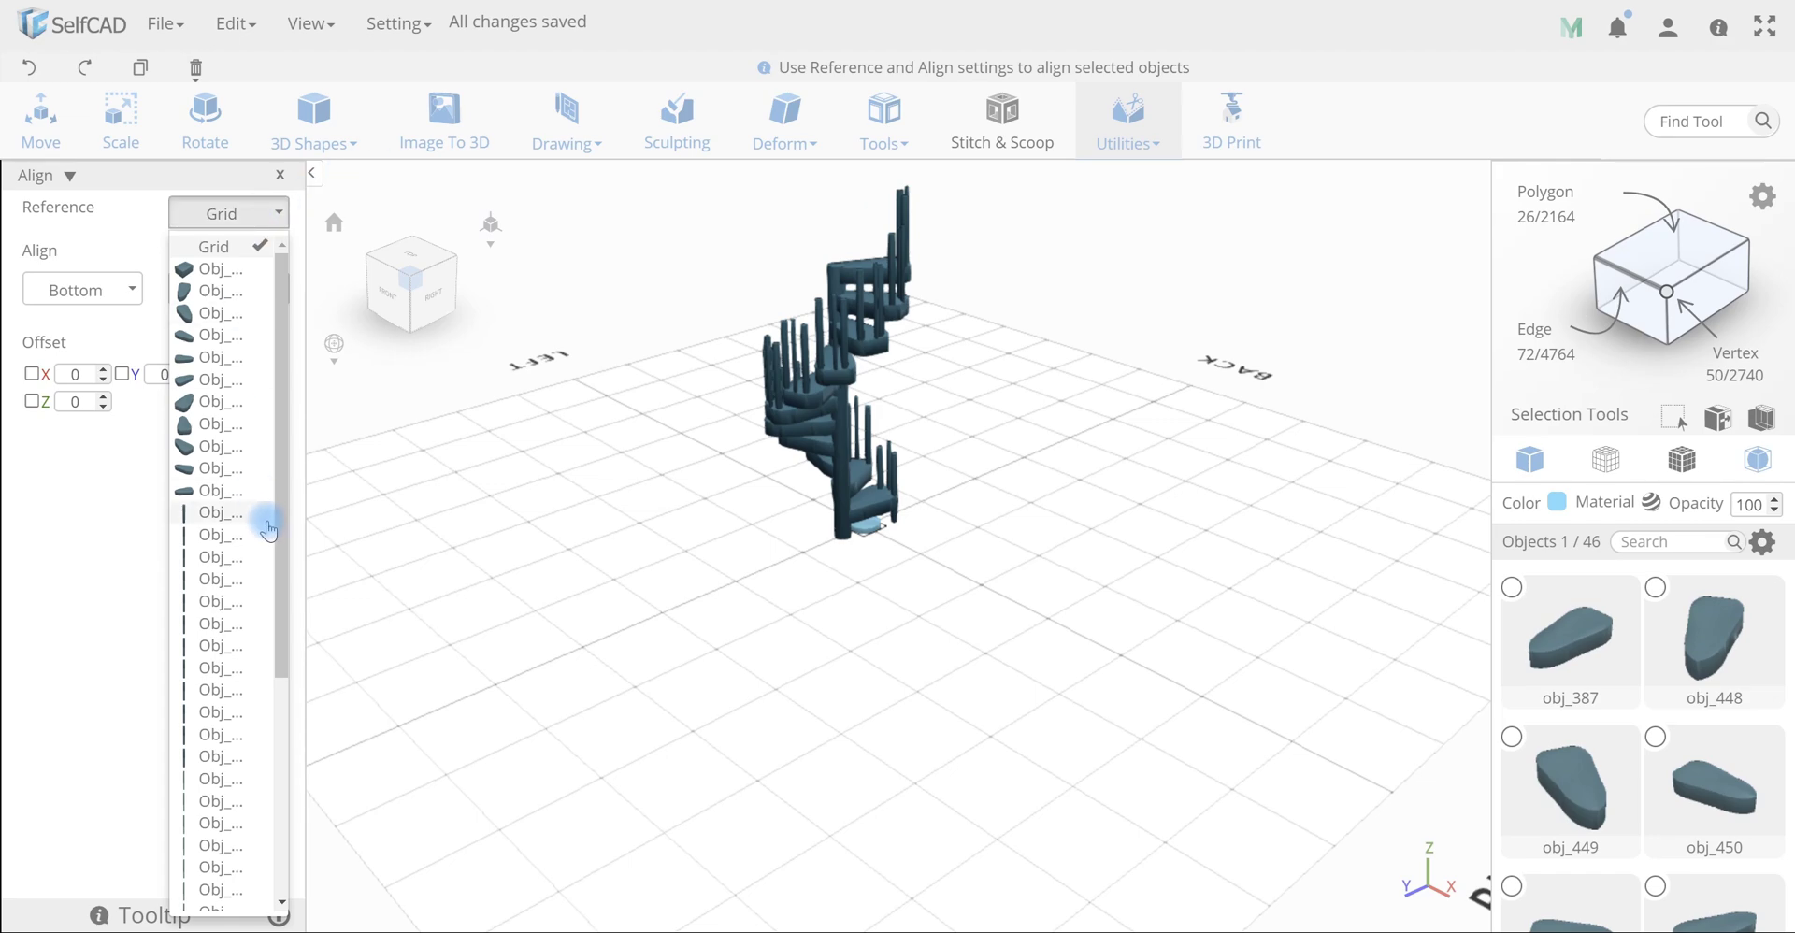
scroll(265, 517, down, 5)
click(225, 889)
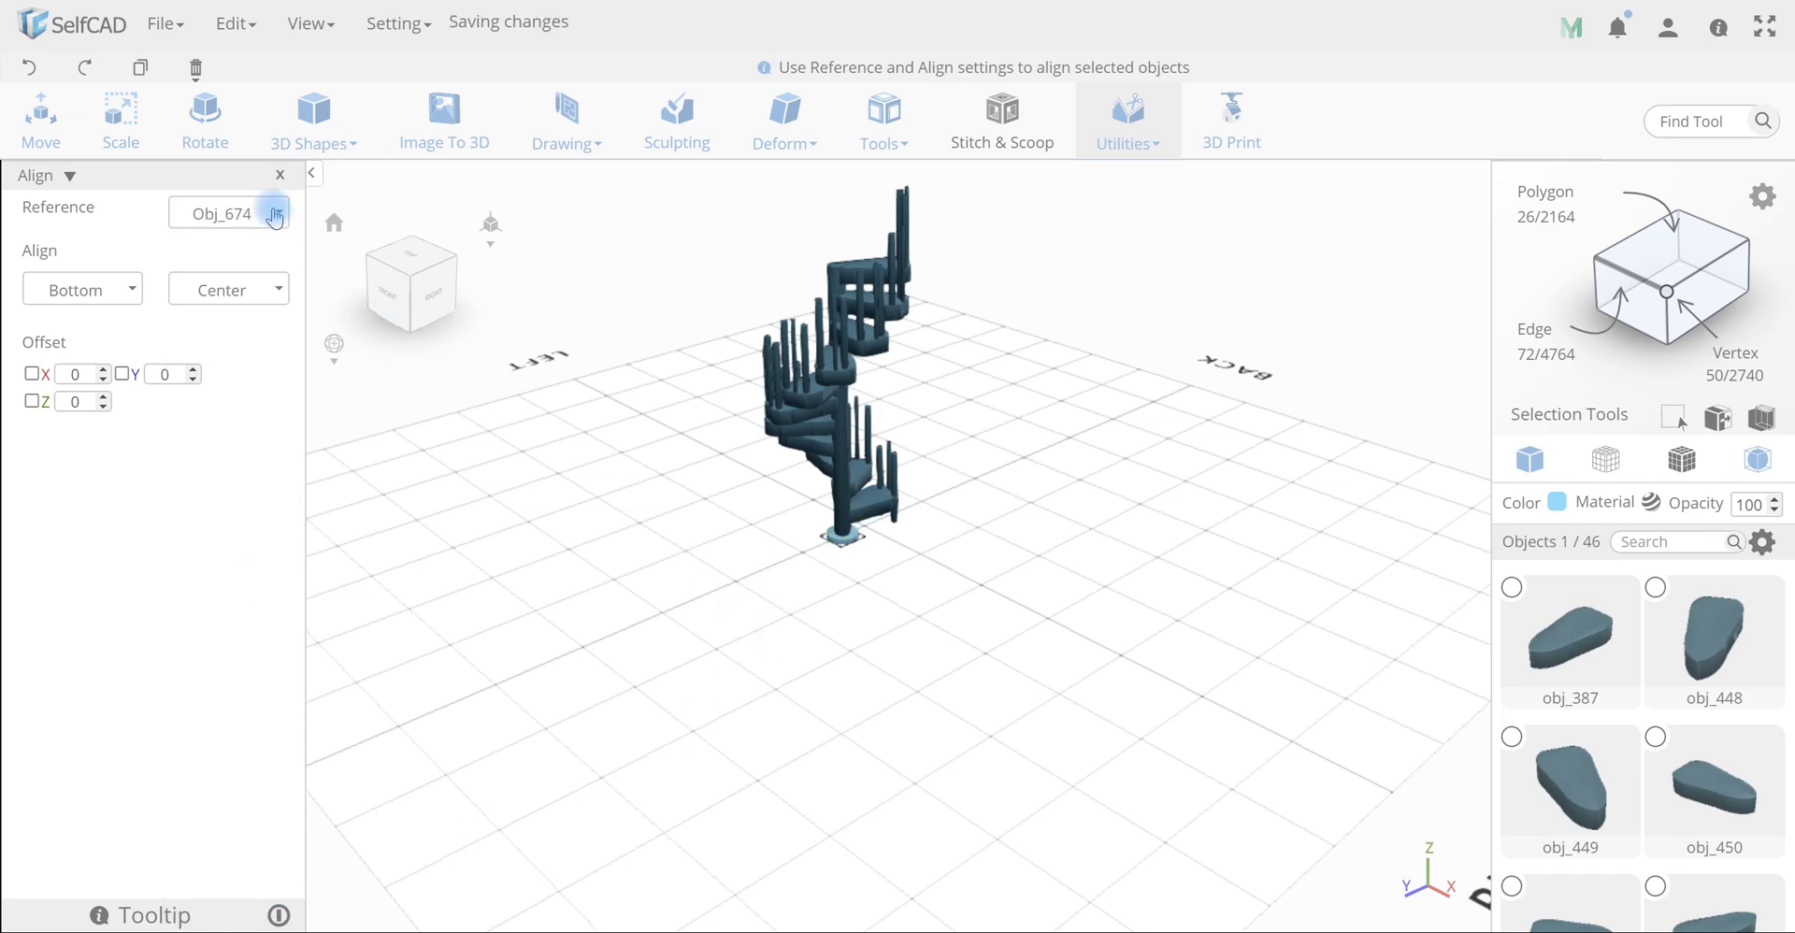
click(279, 174)
Start a spiral with the existing objects shown and set its top radius to 50 and bottom radius to 20
scroll(884, 659, up, 3)
drag(883, 660, 797, 598)
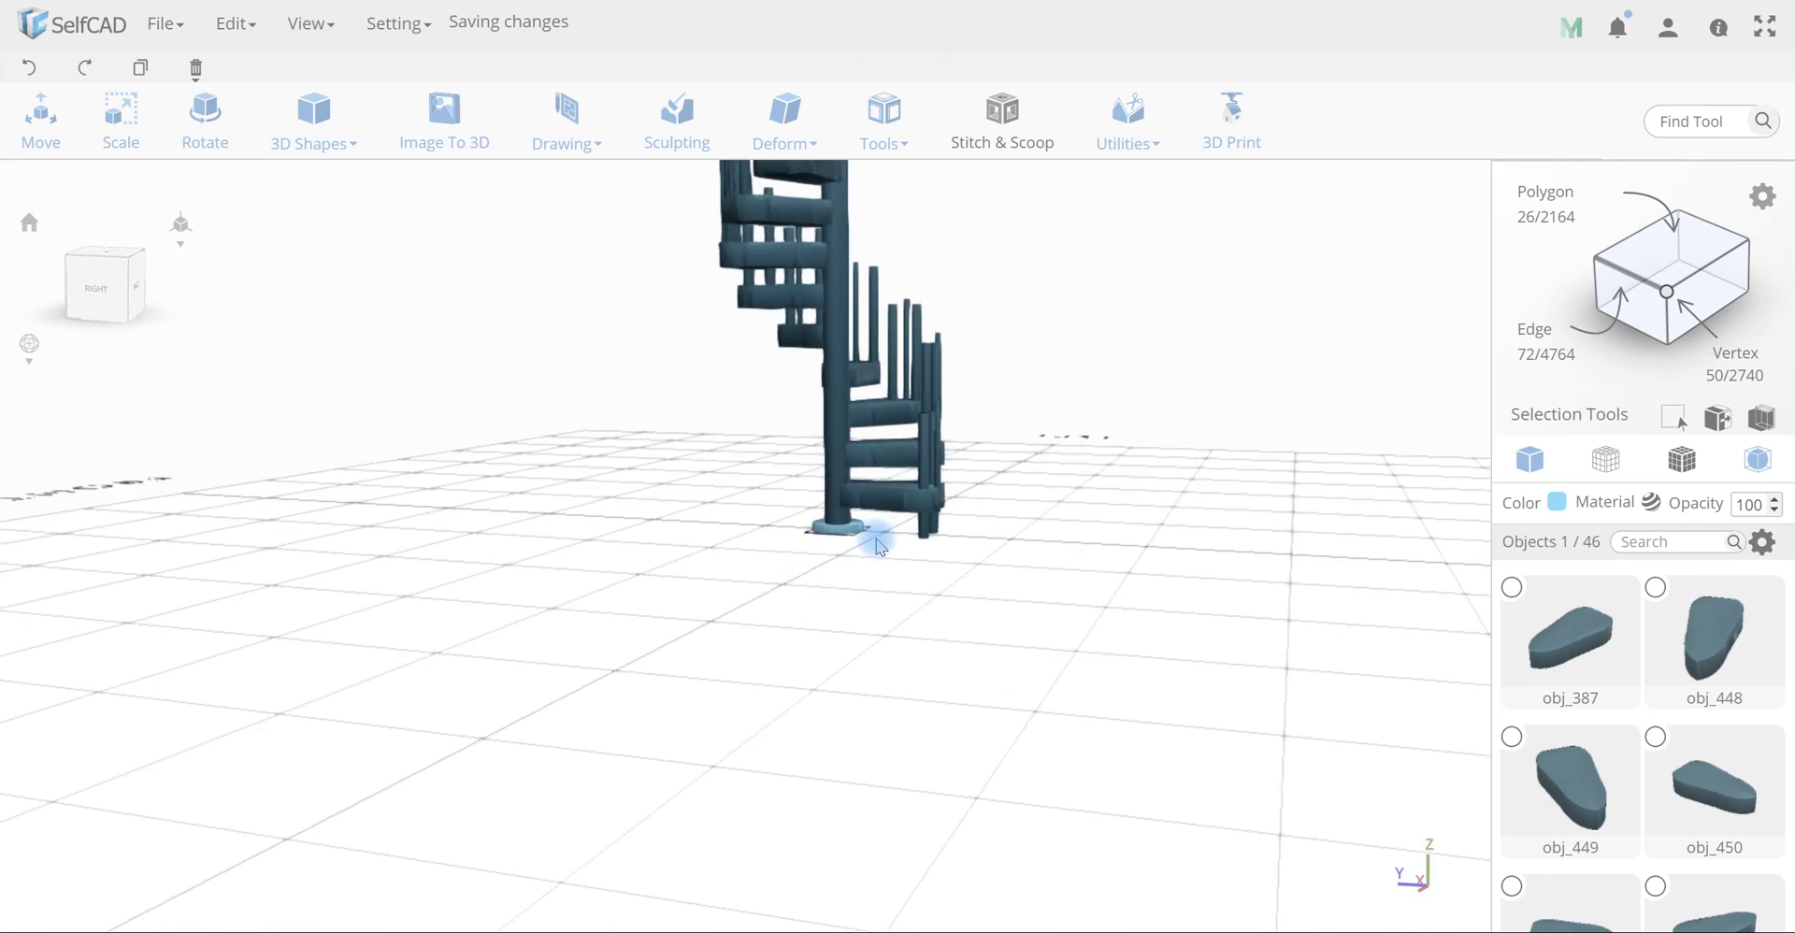
scroll(879, 545, down, 3)
drag(878, 545, 1025, 620)
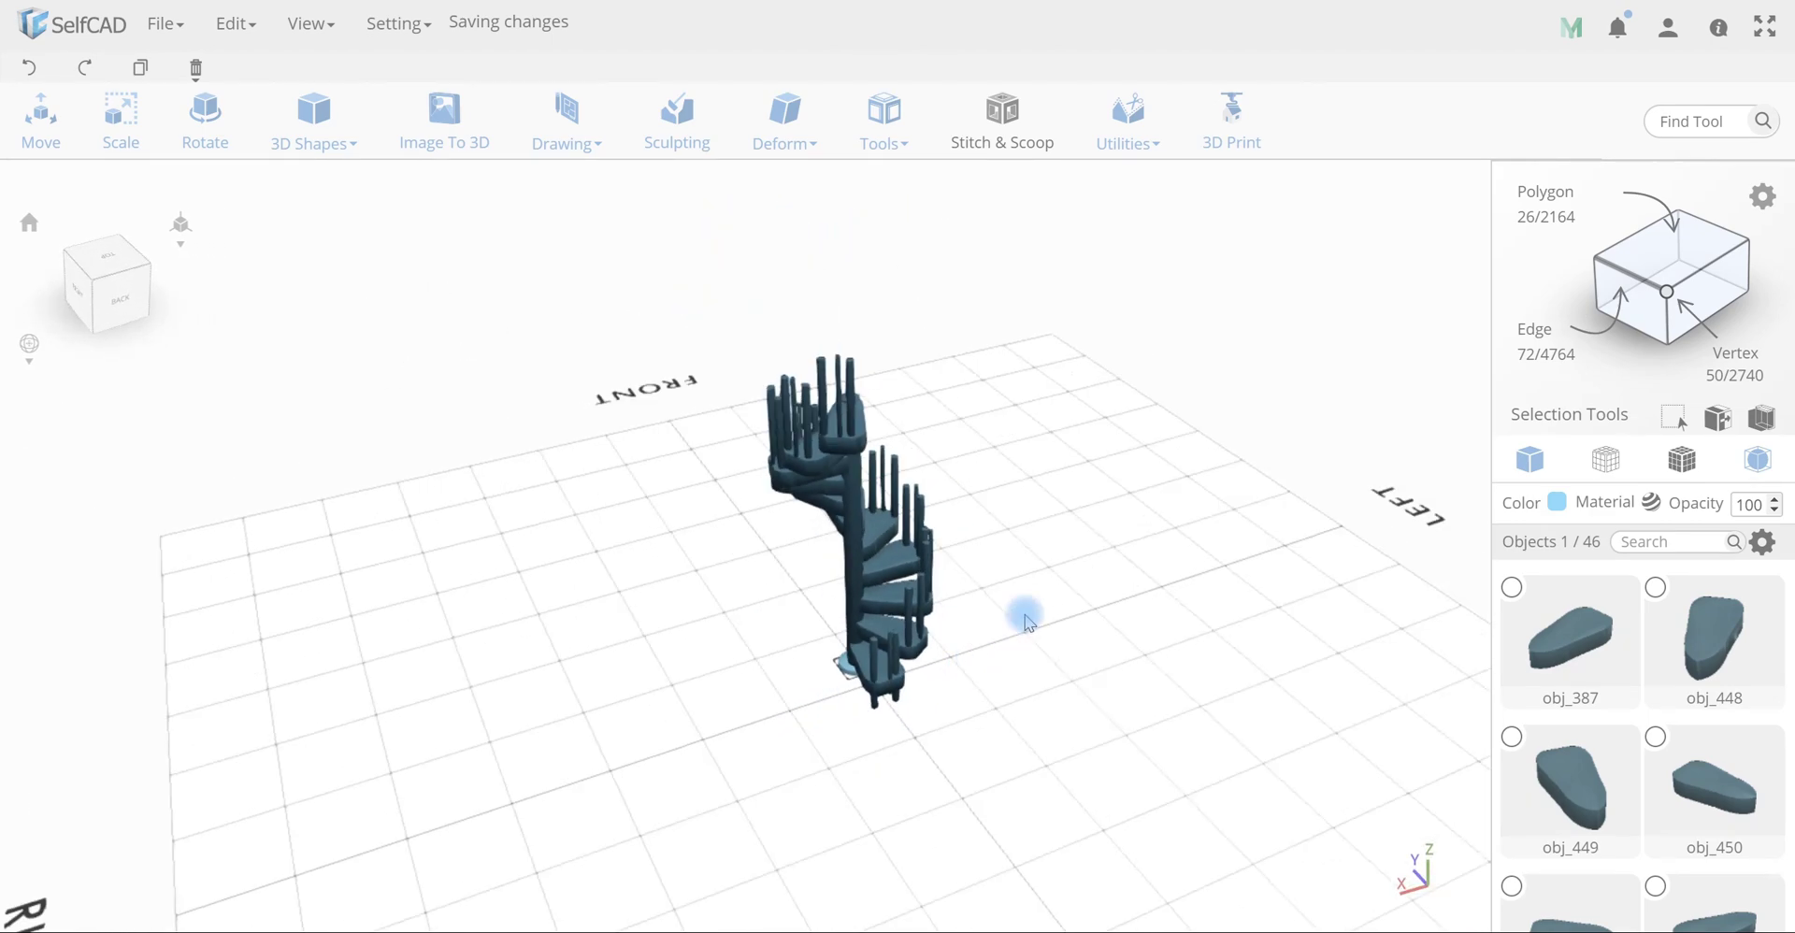
click(313, 122)
click(721, 393)
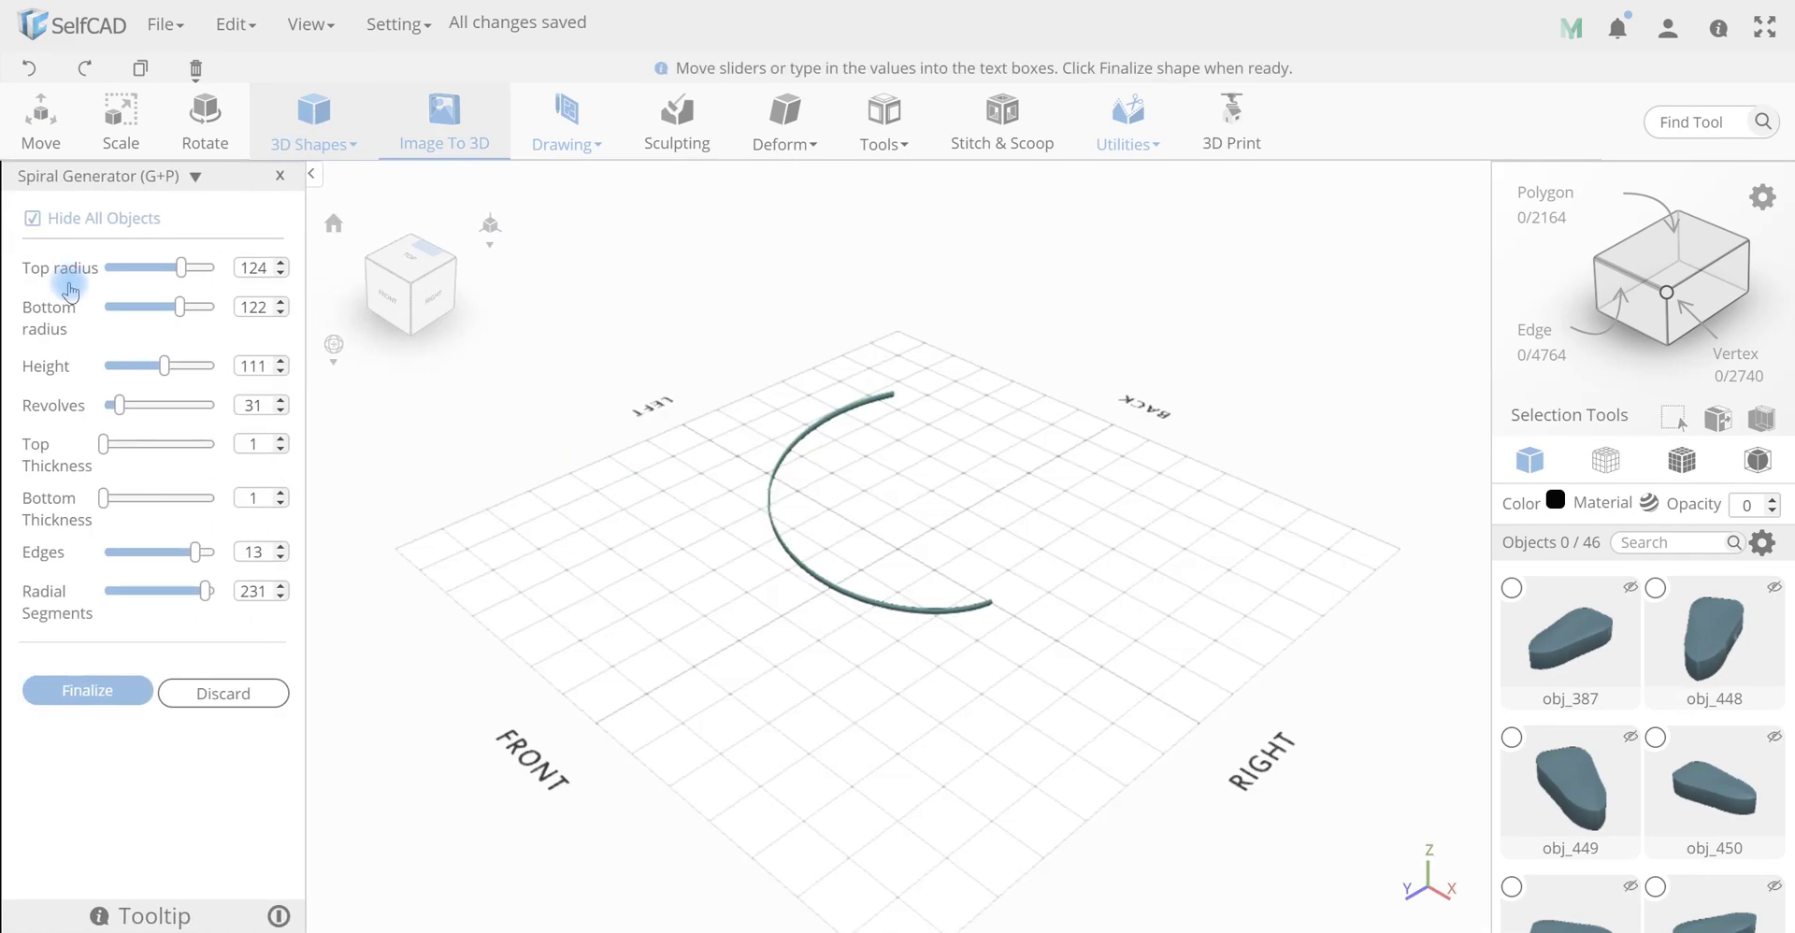
click(32, 218)
scroll(725, 409, up, 3)
click(255, 266)
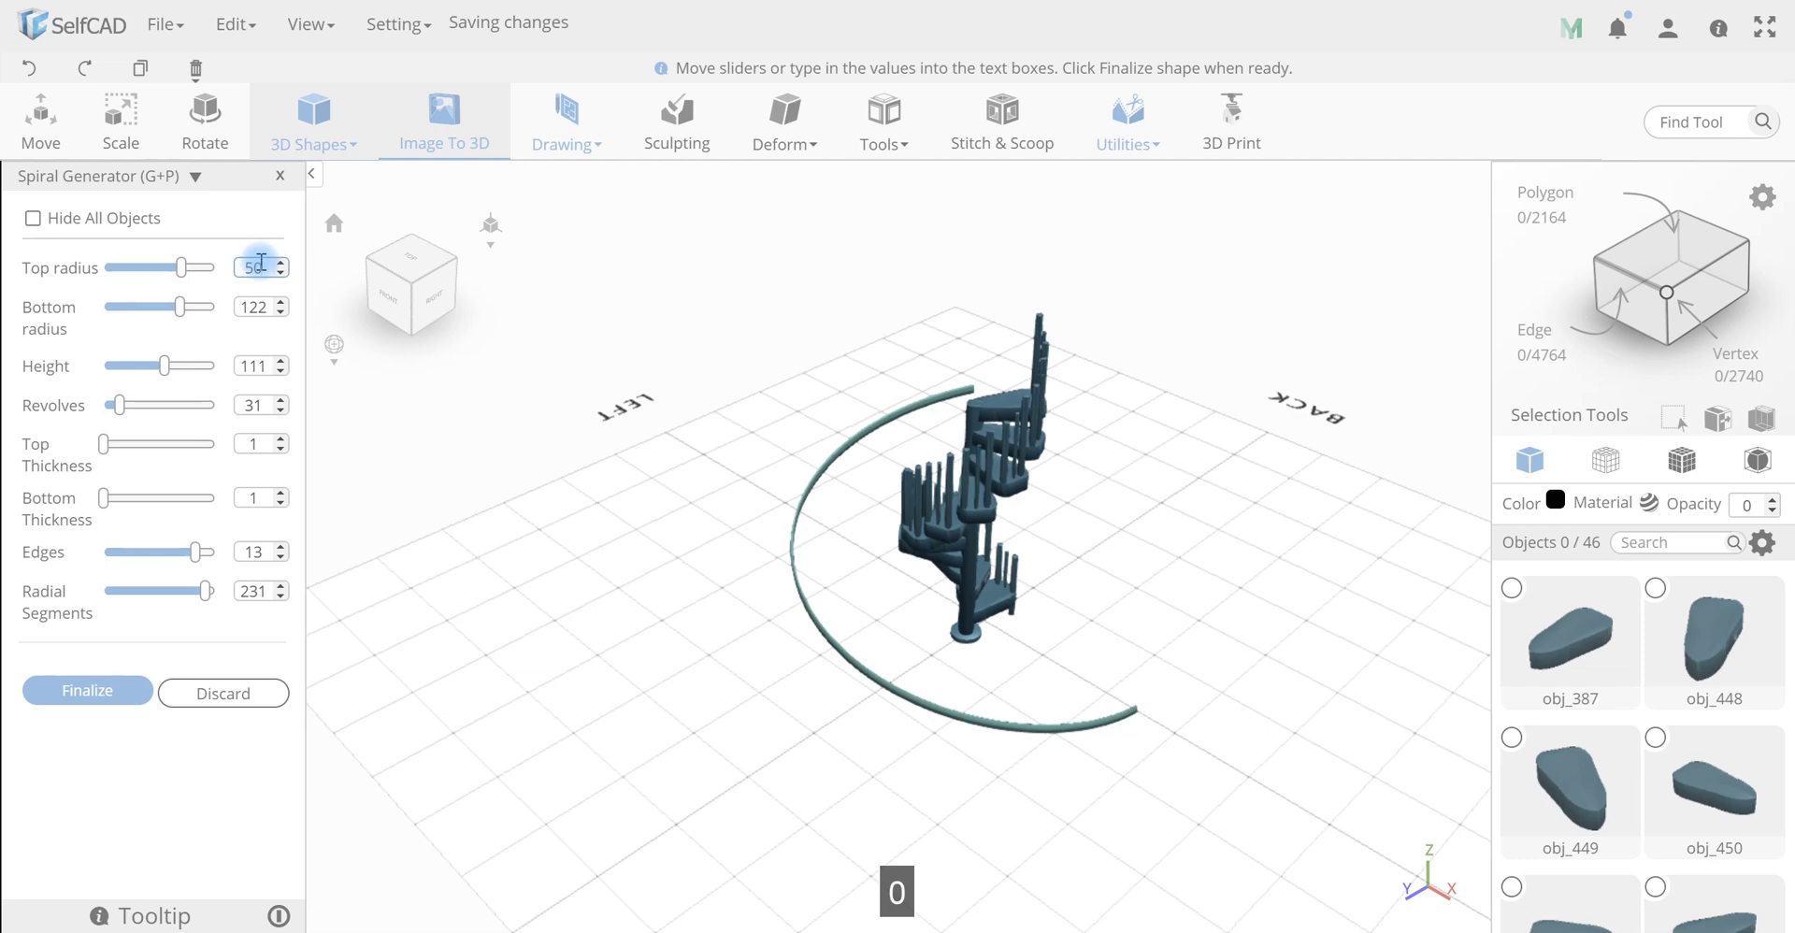
text(50)
click(257, 304)
text(20)
key(Return)
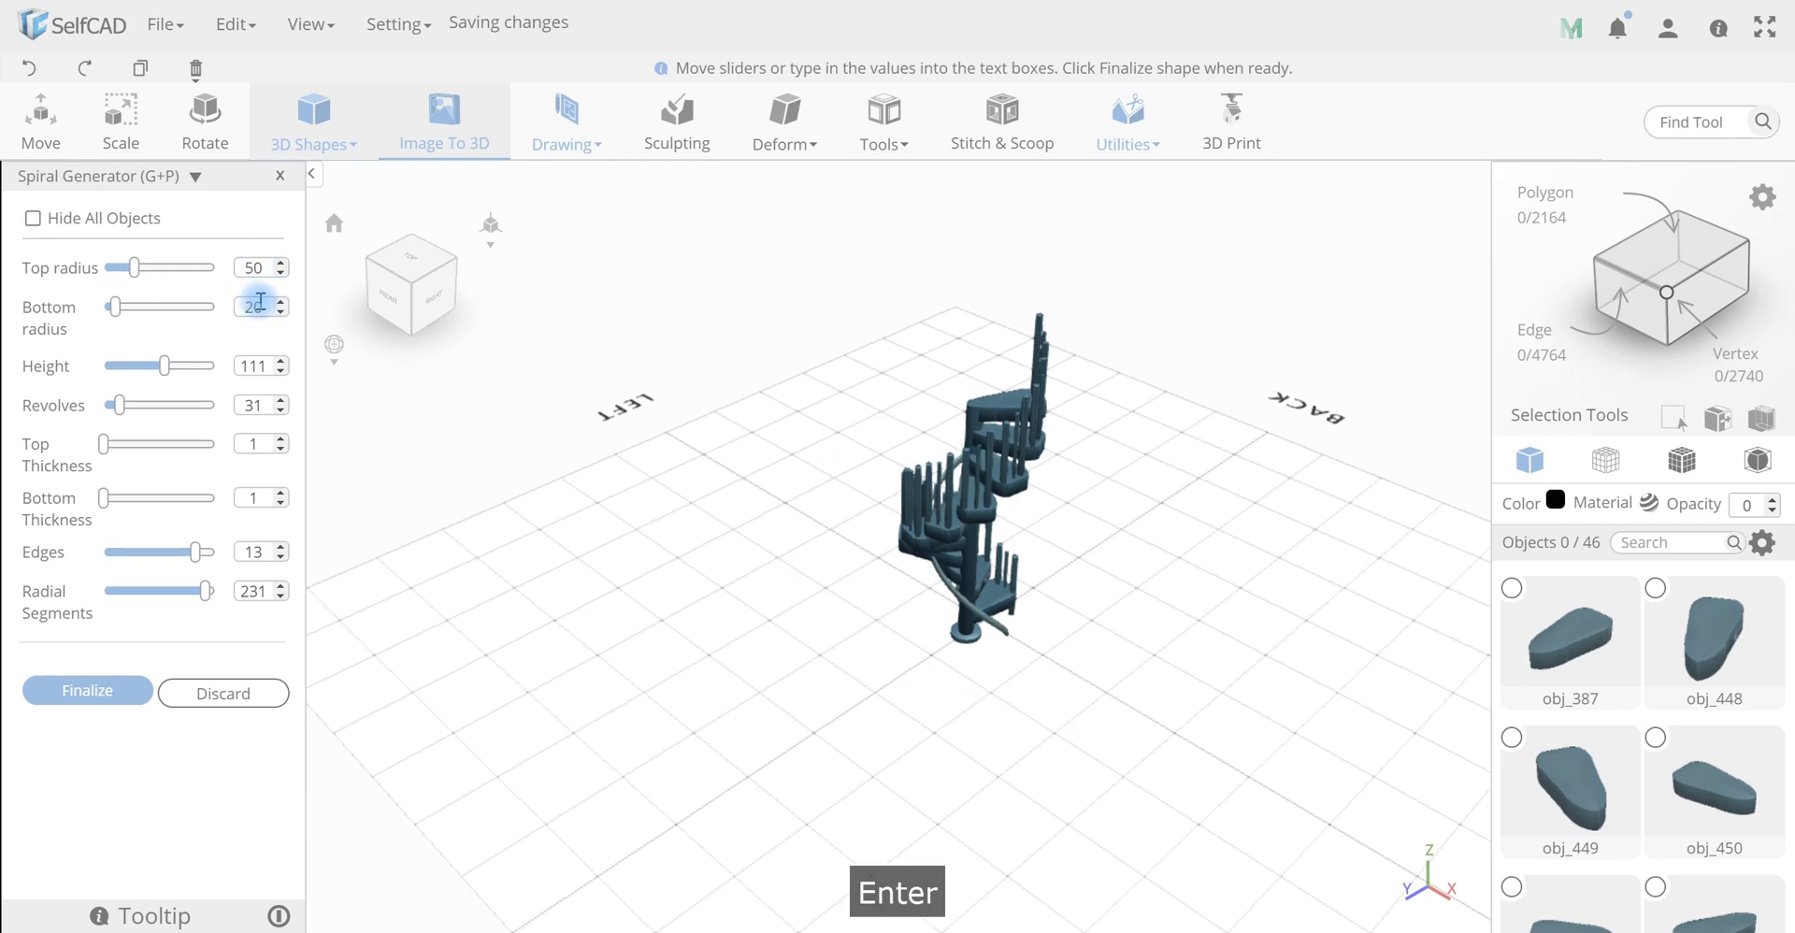
Raise the spiral's height to 200 and its revolves to 52, judged against the staircase, and finalize it as the handrail
drag(950, 505, 734, 706)
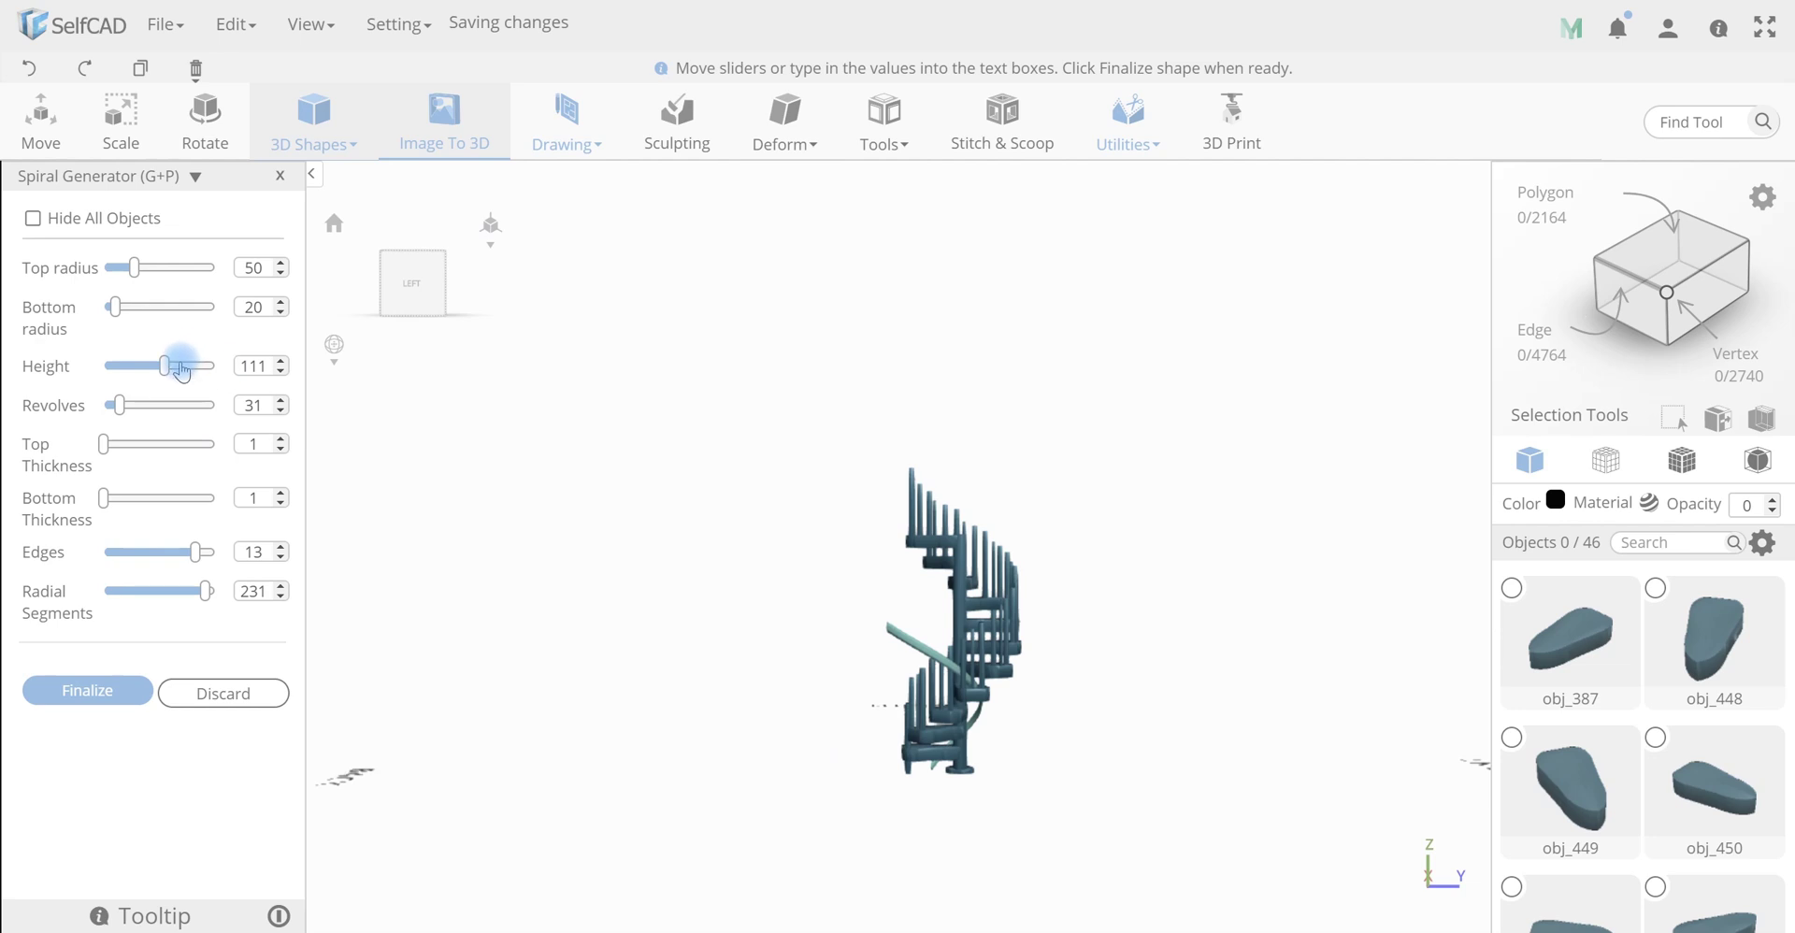
drag(124, 412, 232, 374)
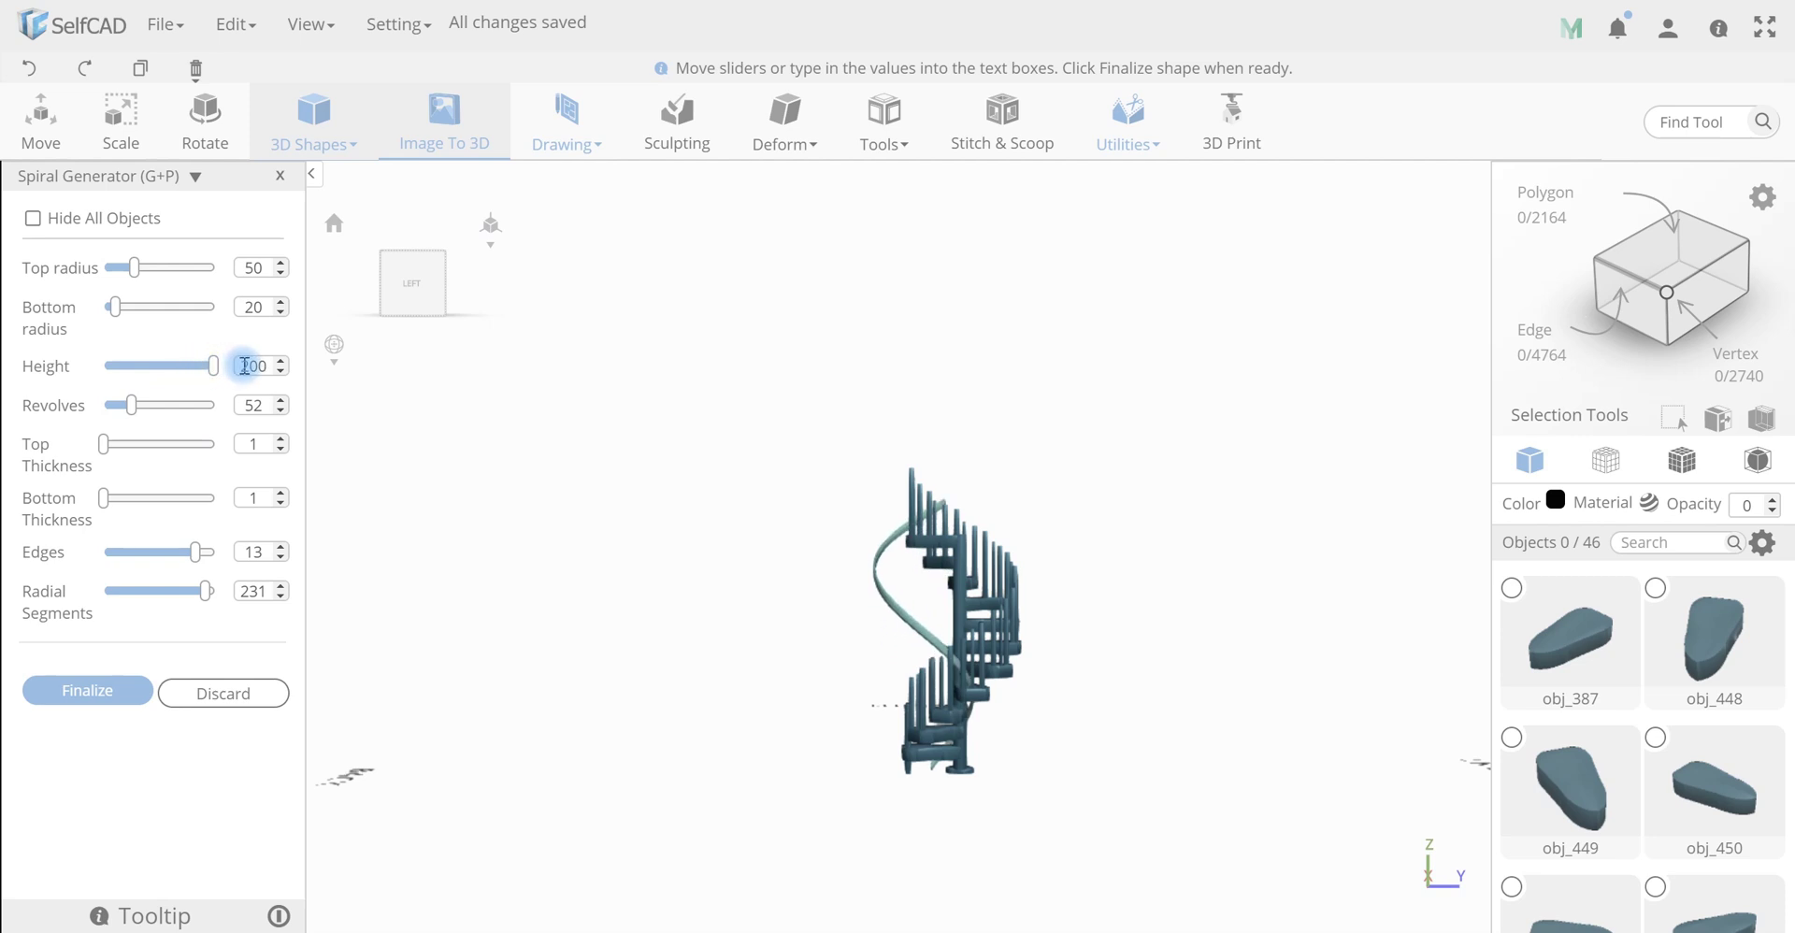
drag(790, 531, 940, 603)
drag(1036, 691, 409, 755)
click(84, 692)
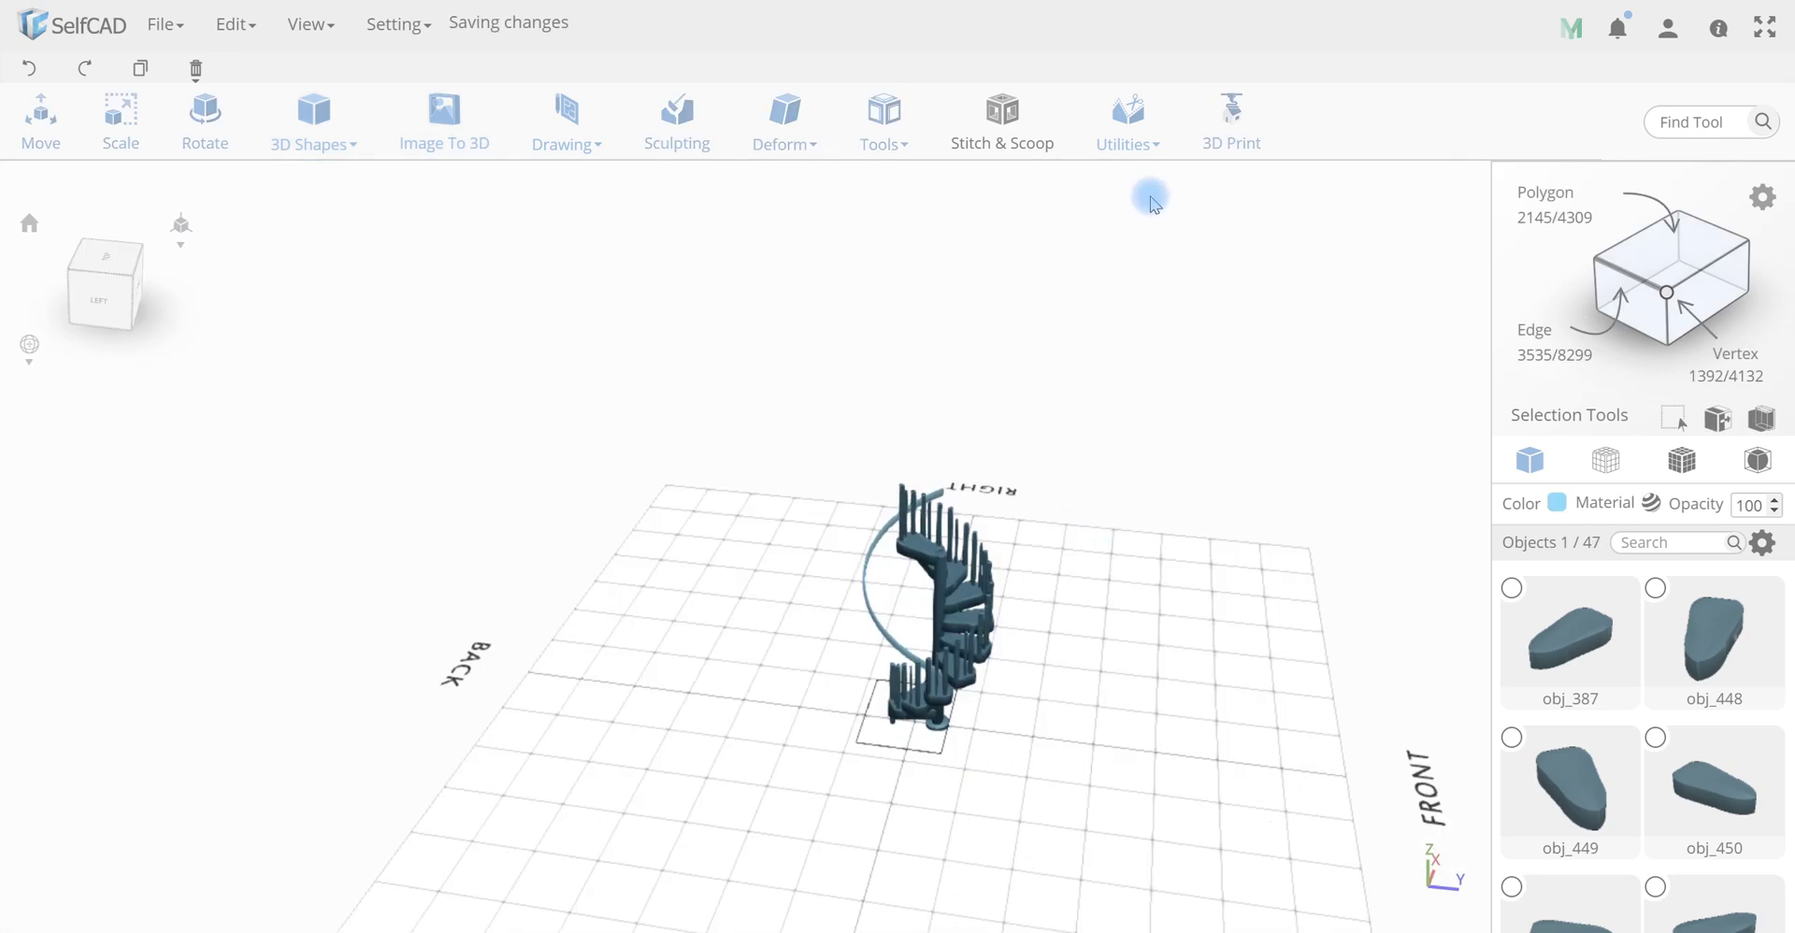
Mirror the spiral handrail and rotate it about the vertical axis so that it winds along the staircase
click(1128, 121)
click(1136, 355)
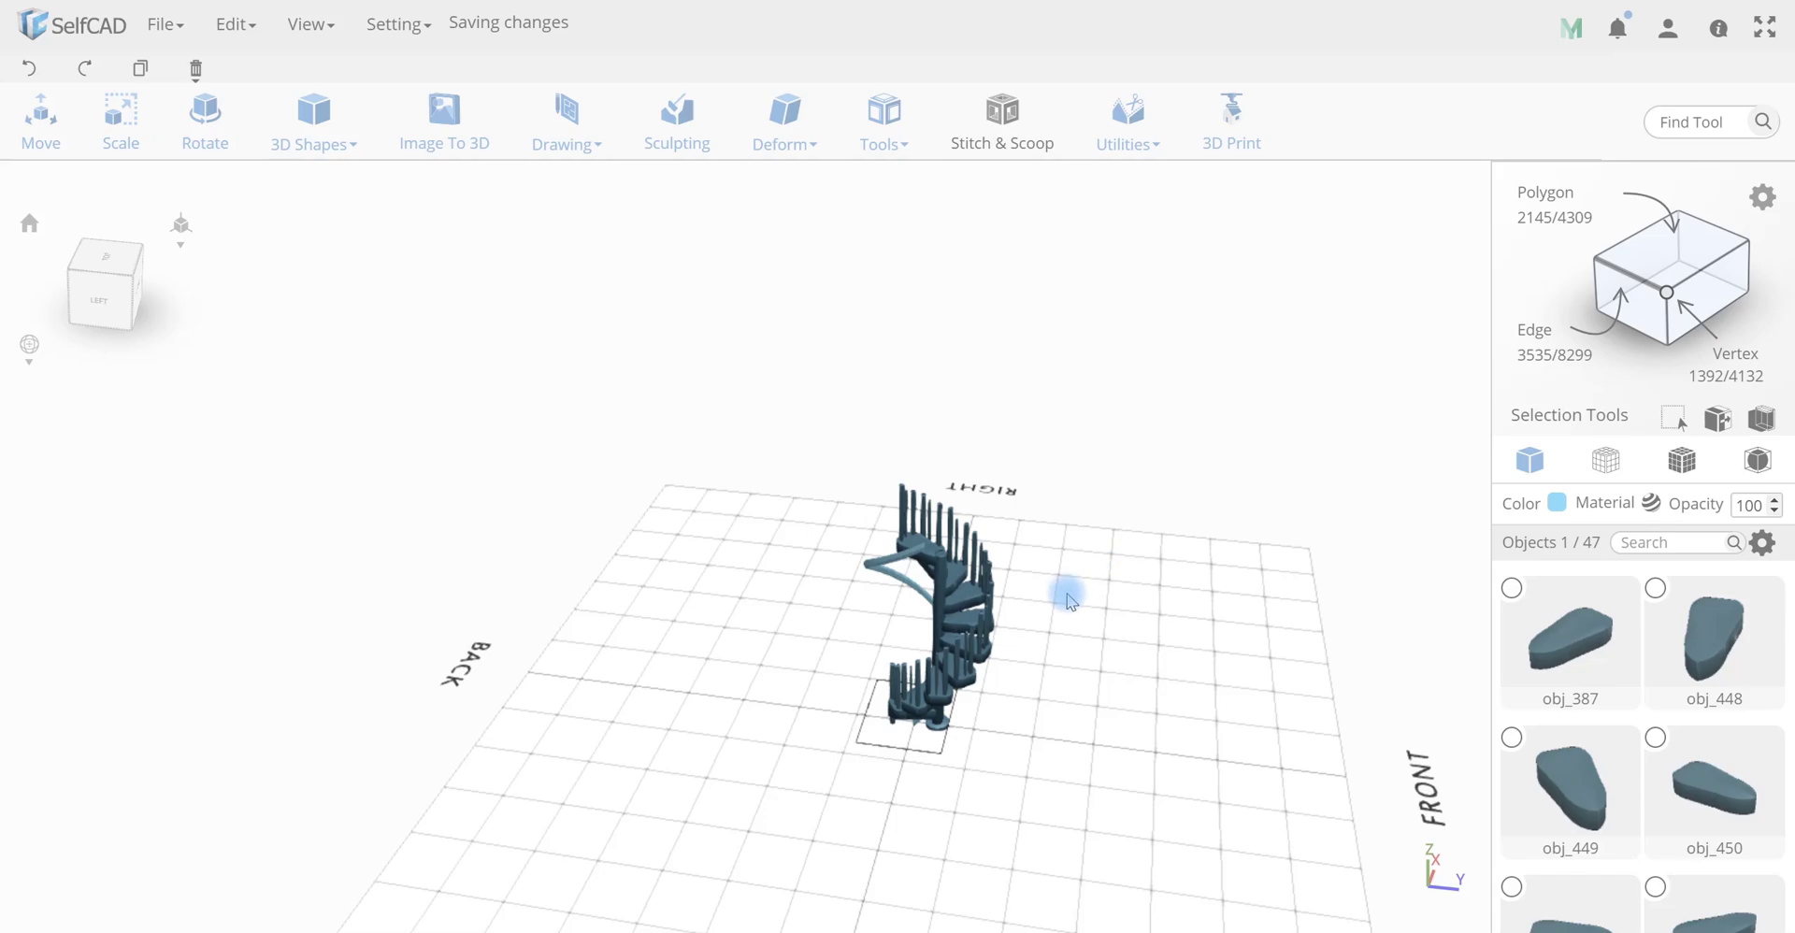
right_drag(758, 638, 717, 641)
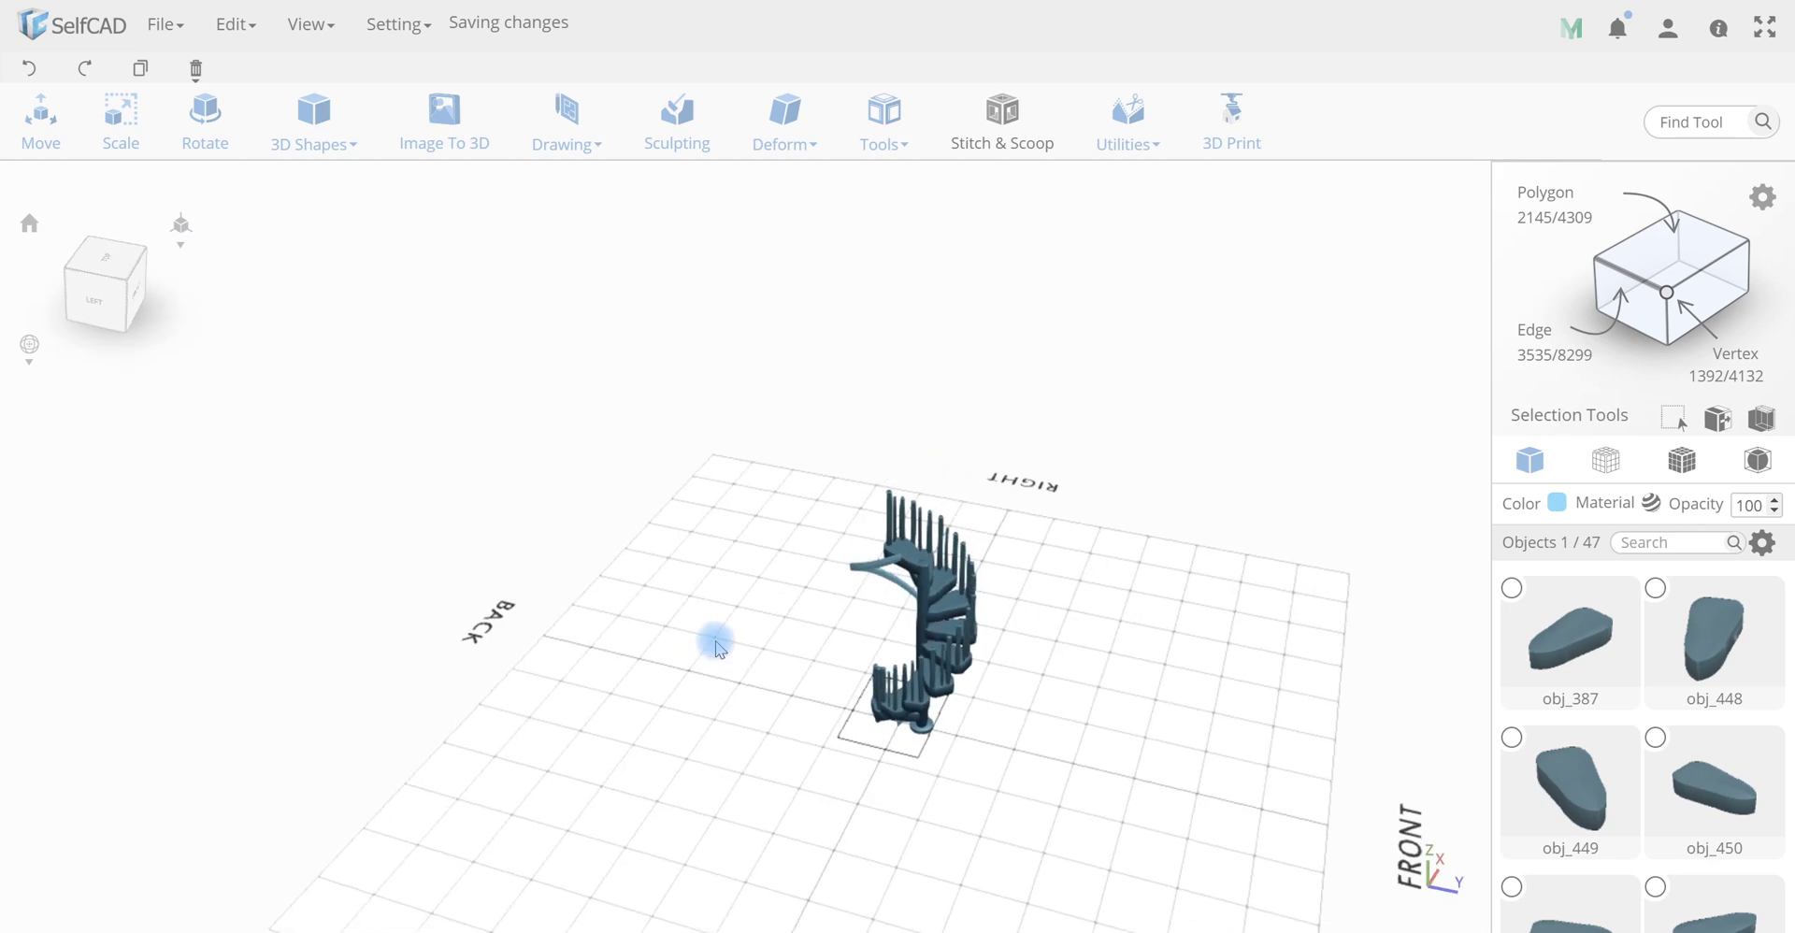
key(r)
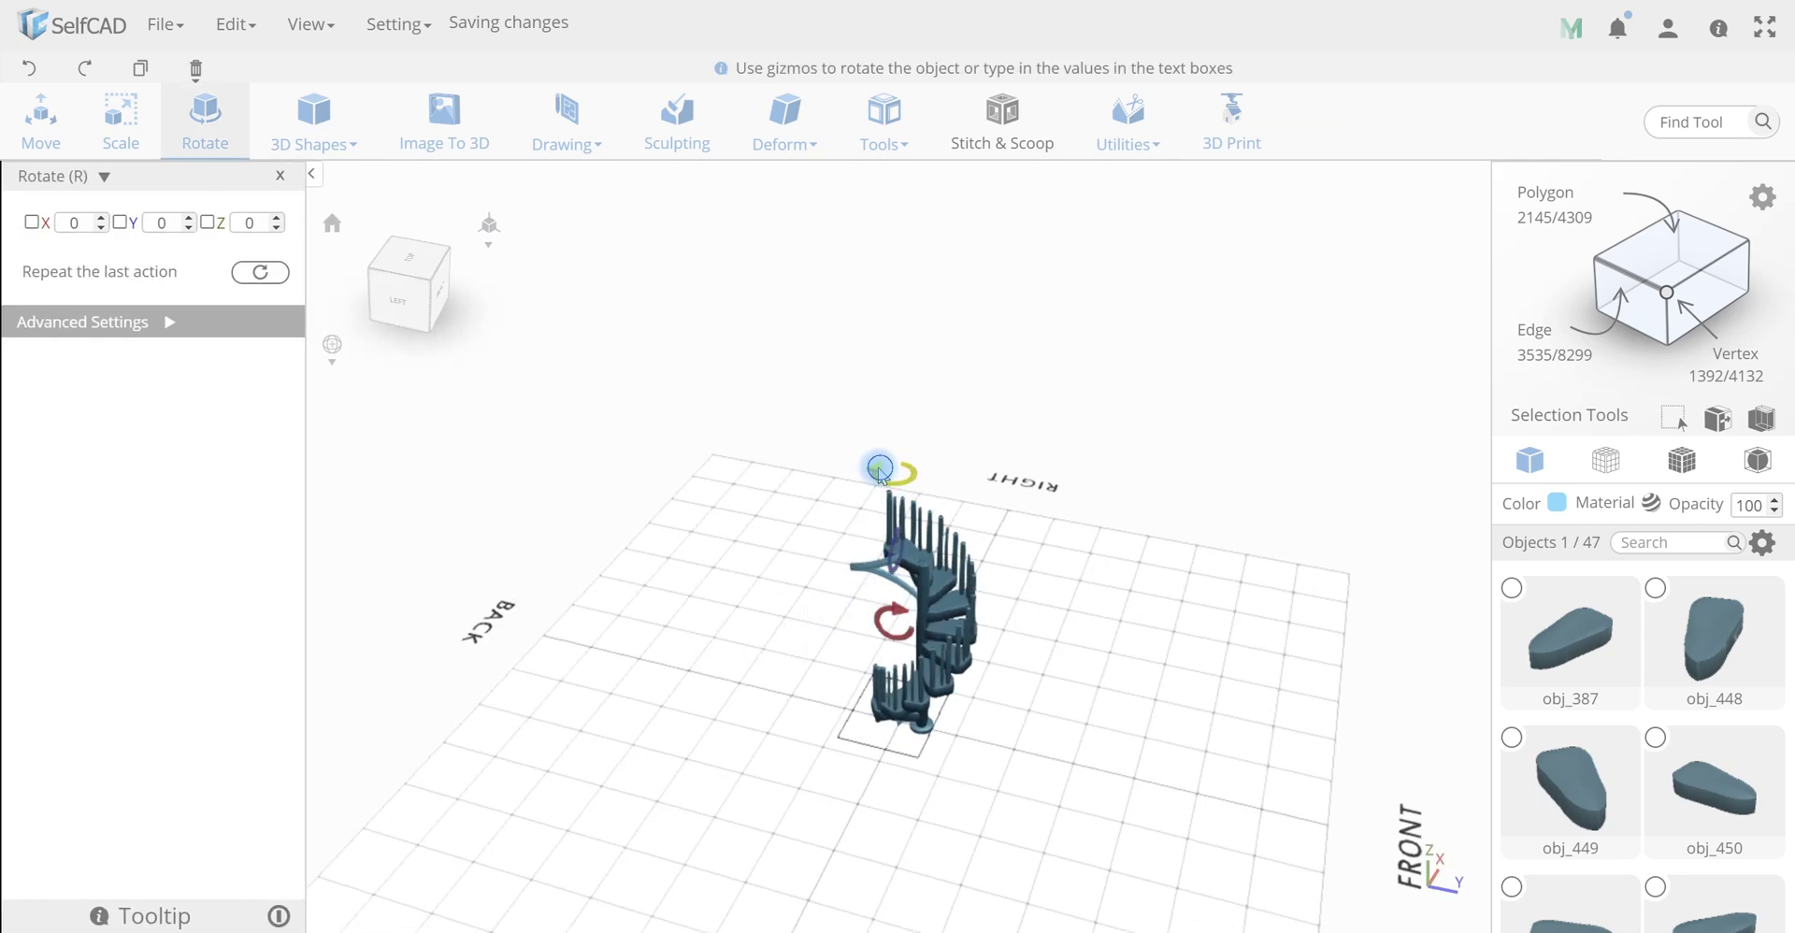
drag(957, 605, 1155, 385)
right_drag(1074, 541, 865, 729)
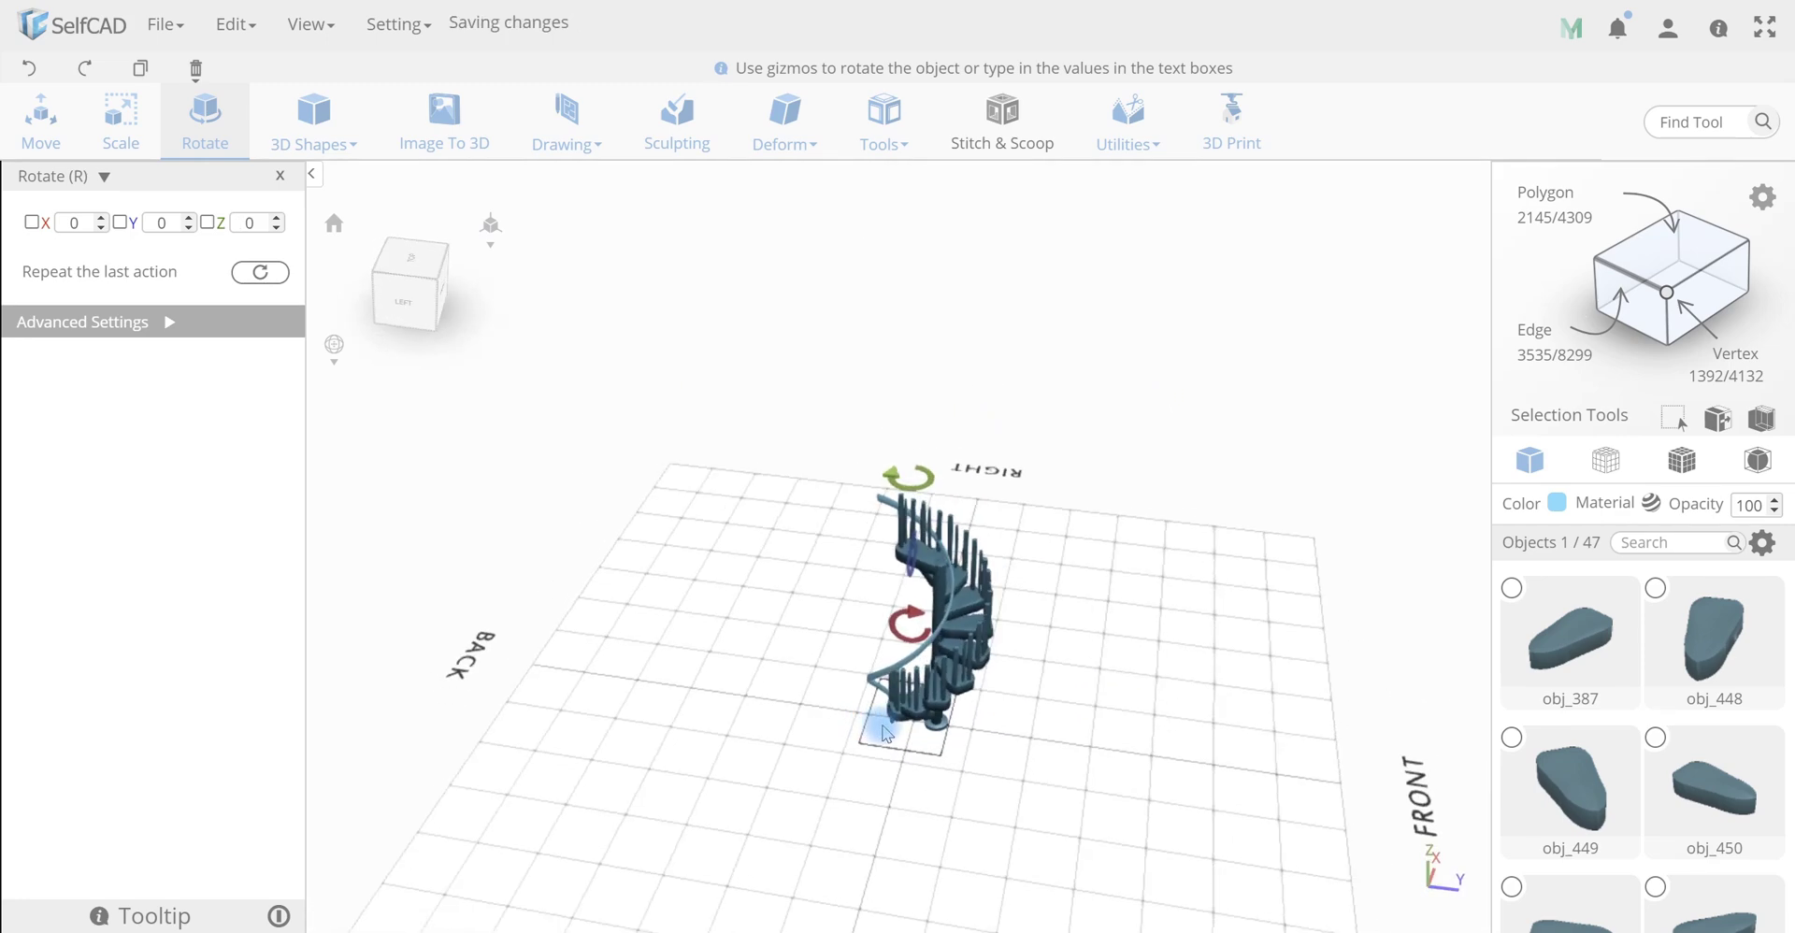
Move the handrail to about Y 26.08 and raise it to Z 11 so that it approaches the railing posts
key(m)
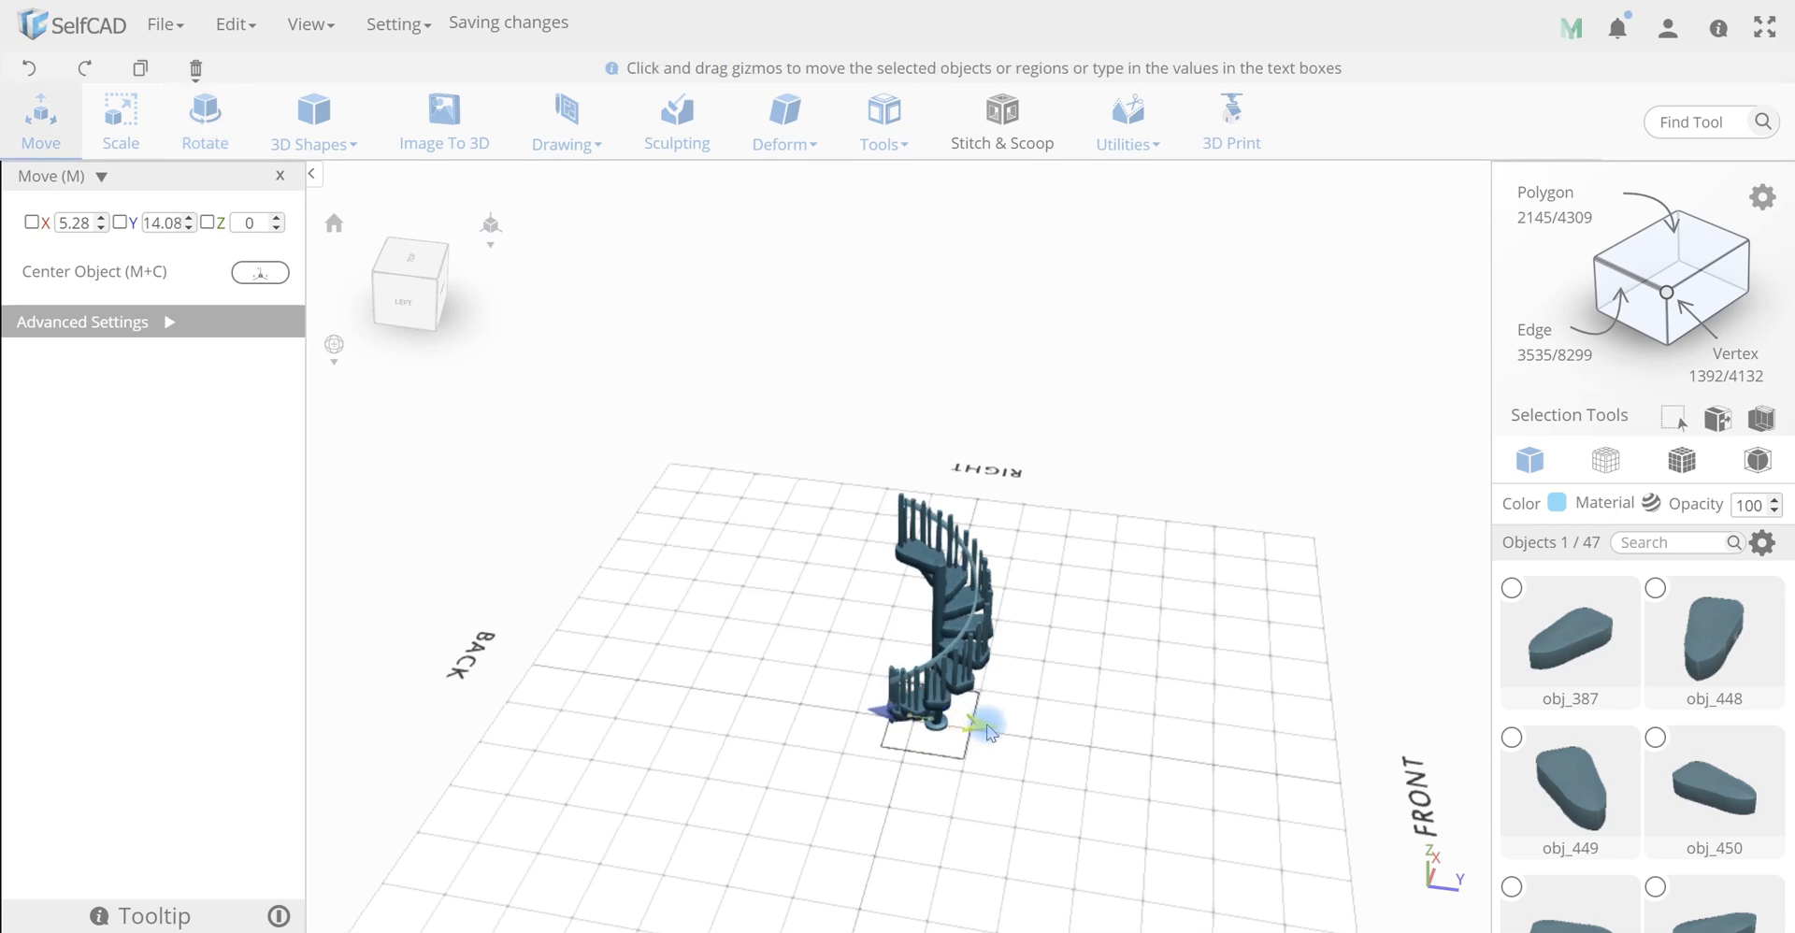
drag(997, 732, 1009, 730)
right_drag(1010, 729, 896, 701)
drag(910, 733, 910, 714)
right_drag(910, 713, 753, 759)
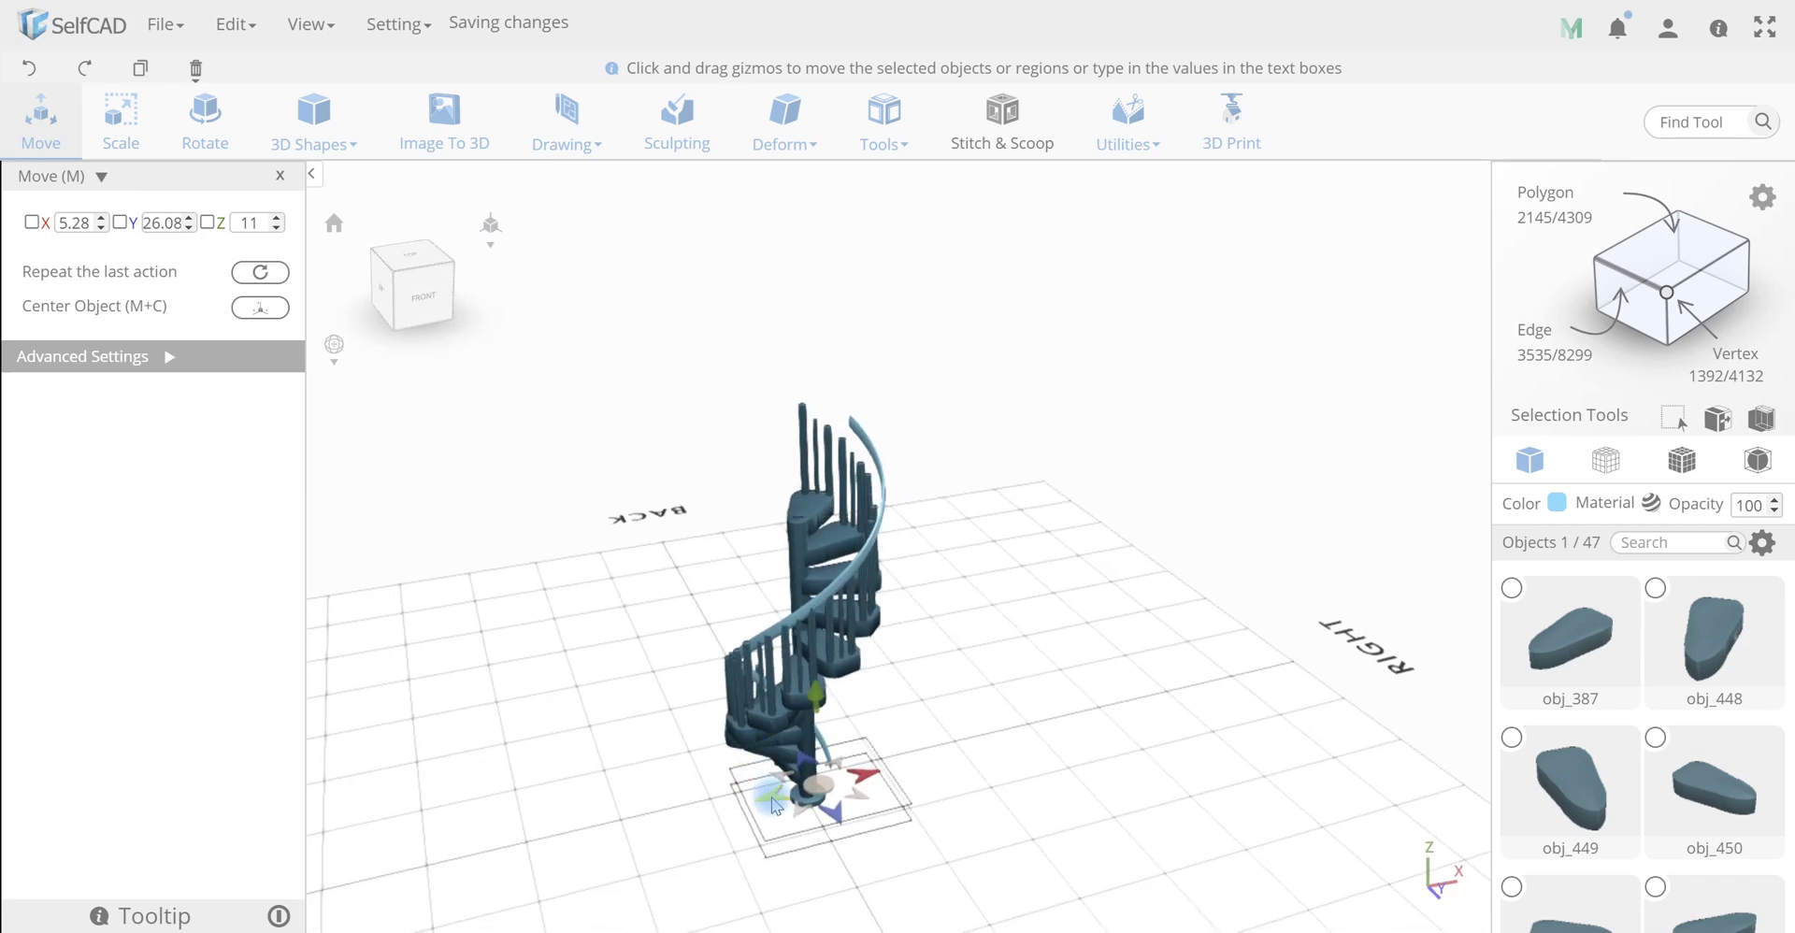
Shift the handrail along X to about -4.72 to bring it closer to the outer railing posts
drag(772, 800, 742, 801)
right_drag(956, 810, 767, 843)
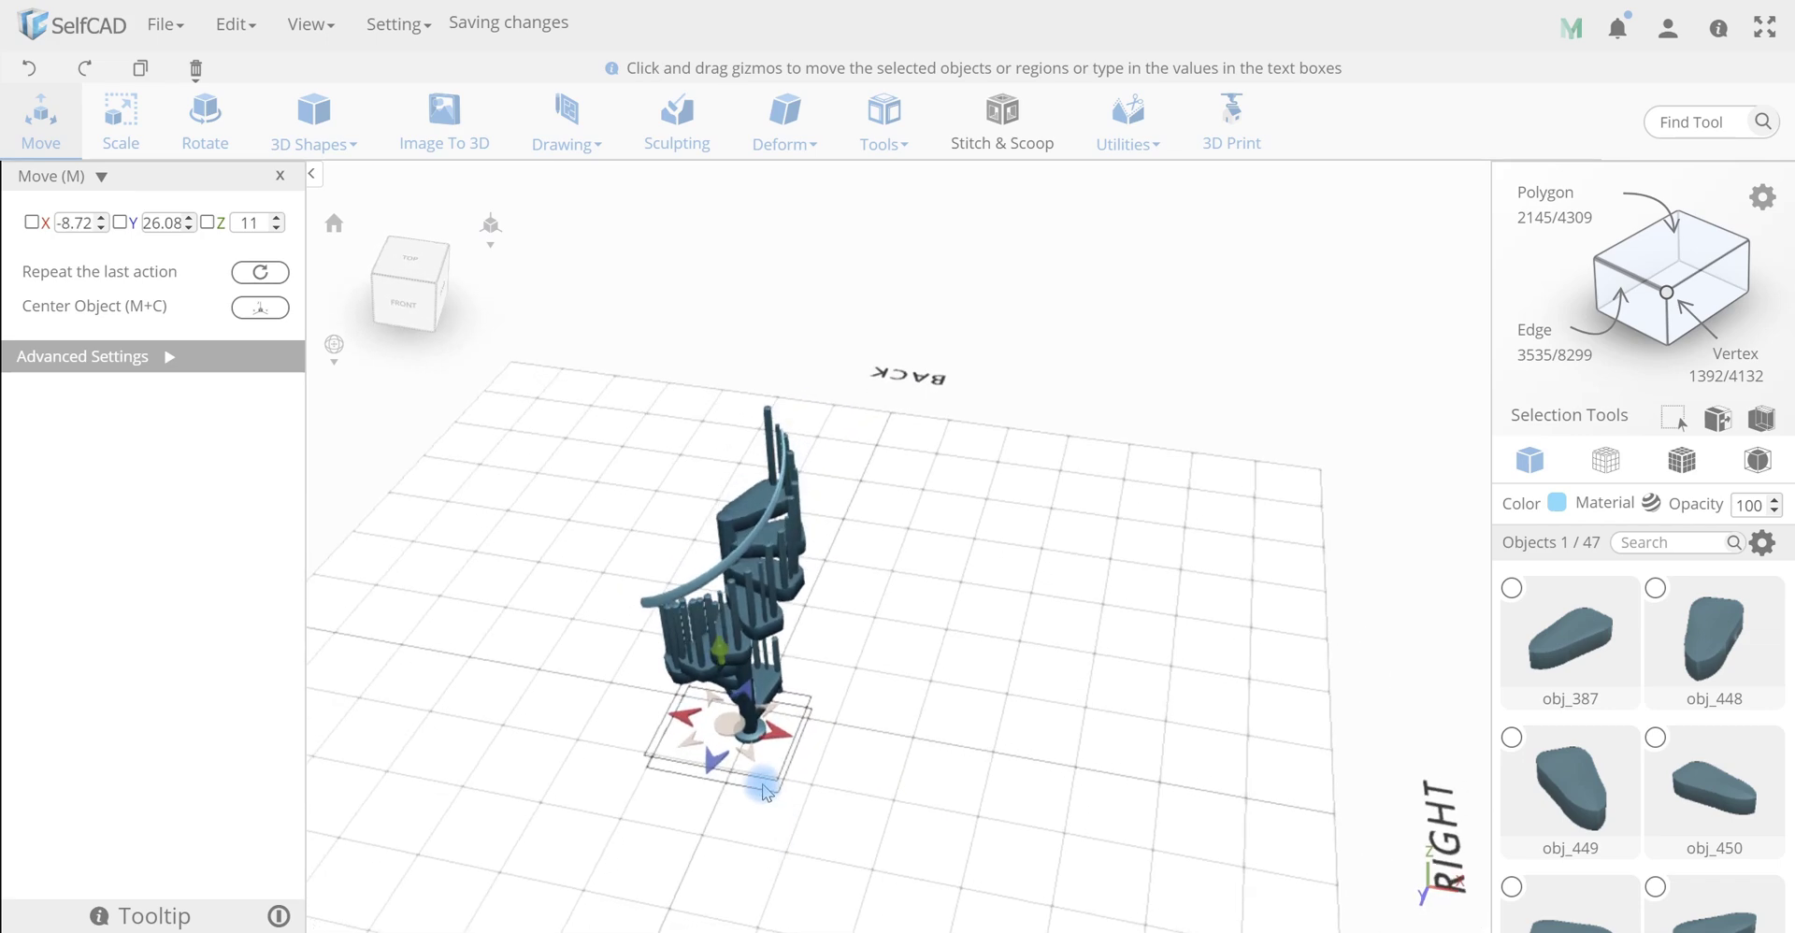
drag(784, 732, 797, 735)
right_drag(729, 775, 1044, 783)
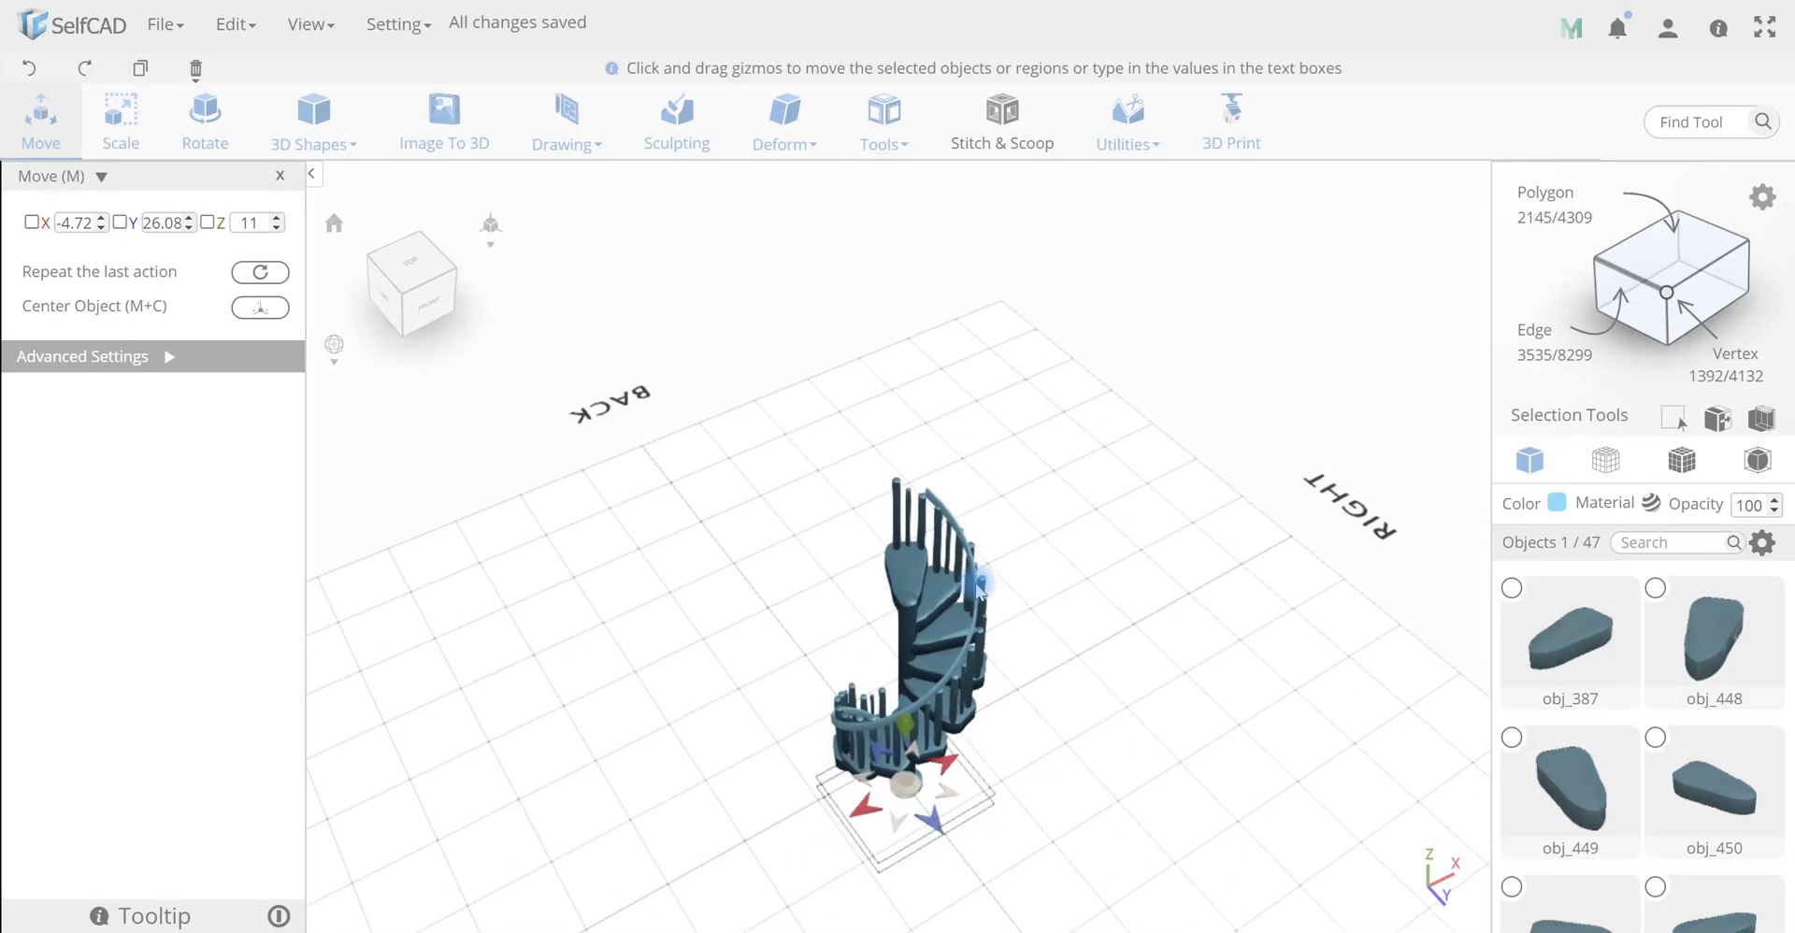
Viewed from above, move the handrail along X to about -1.72 so that it surrounds the steps more evenly
right_drag(647, 717, 881, 773)
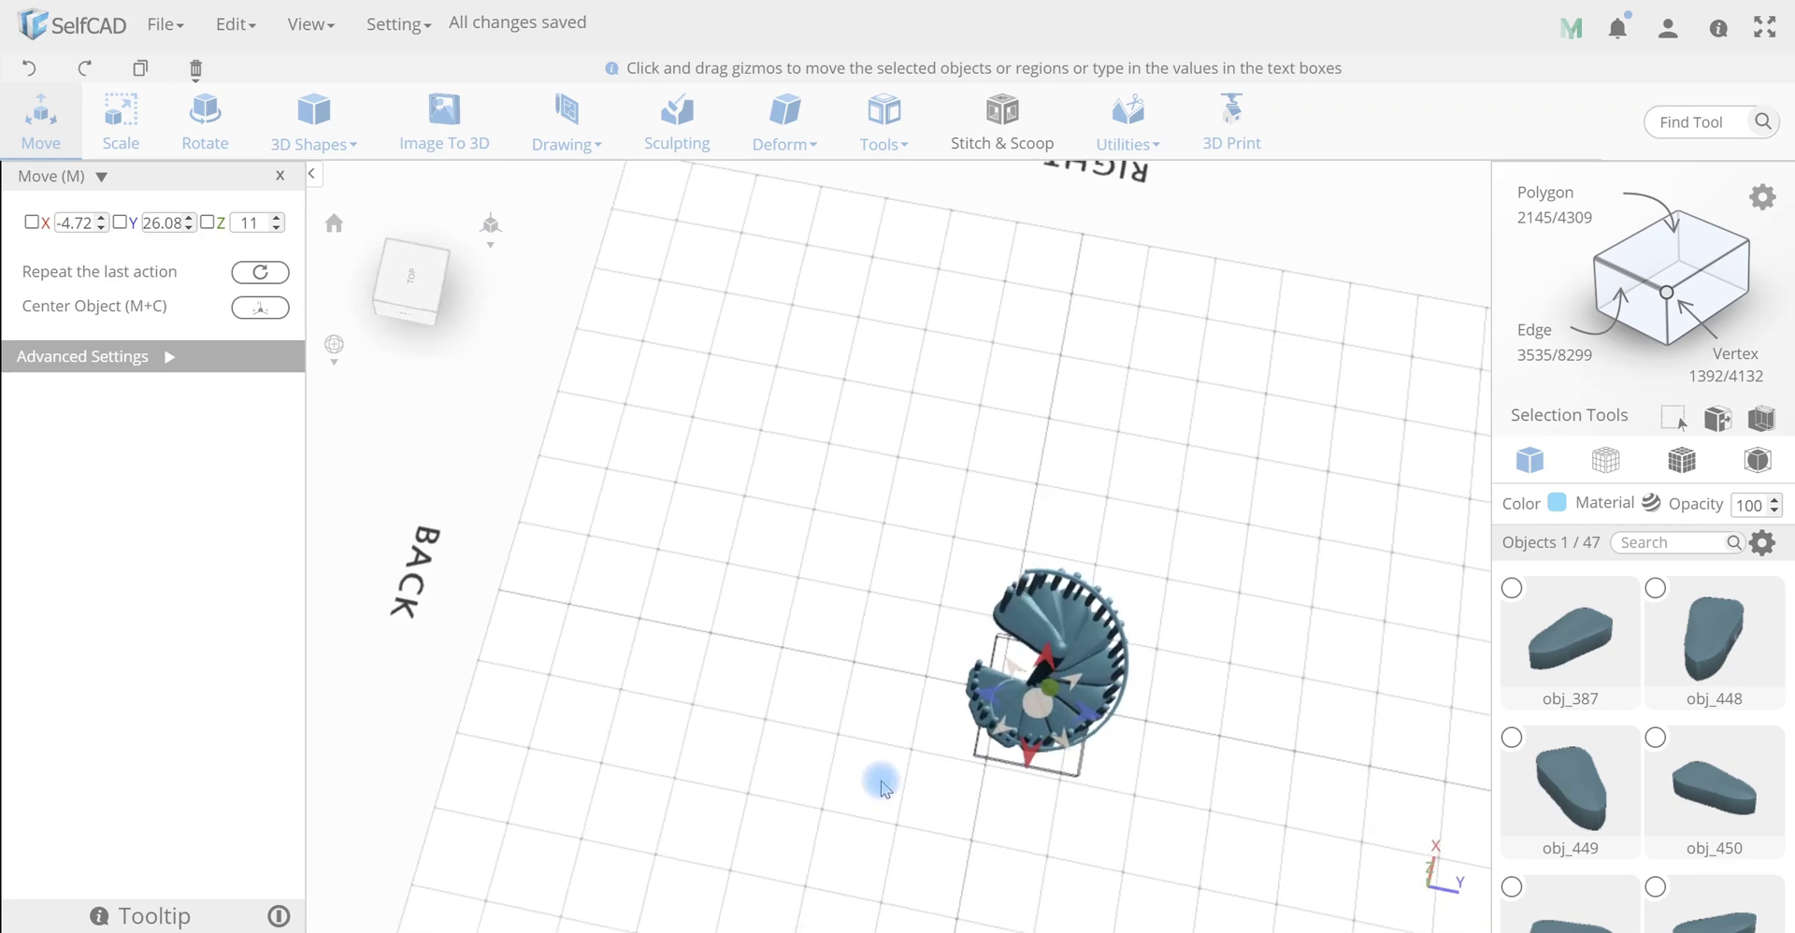
click(416, 299)
scroll(954, 581, up, 3)
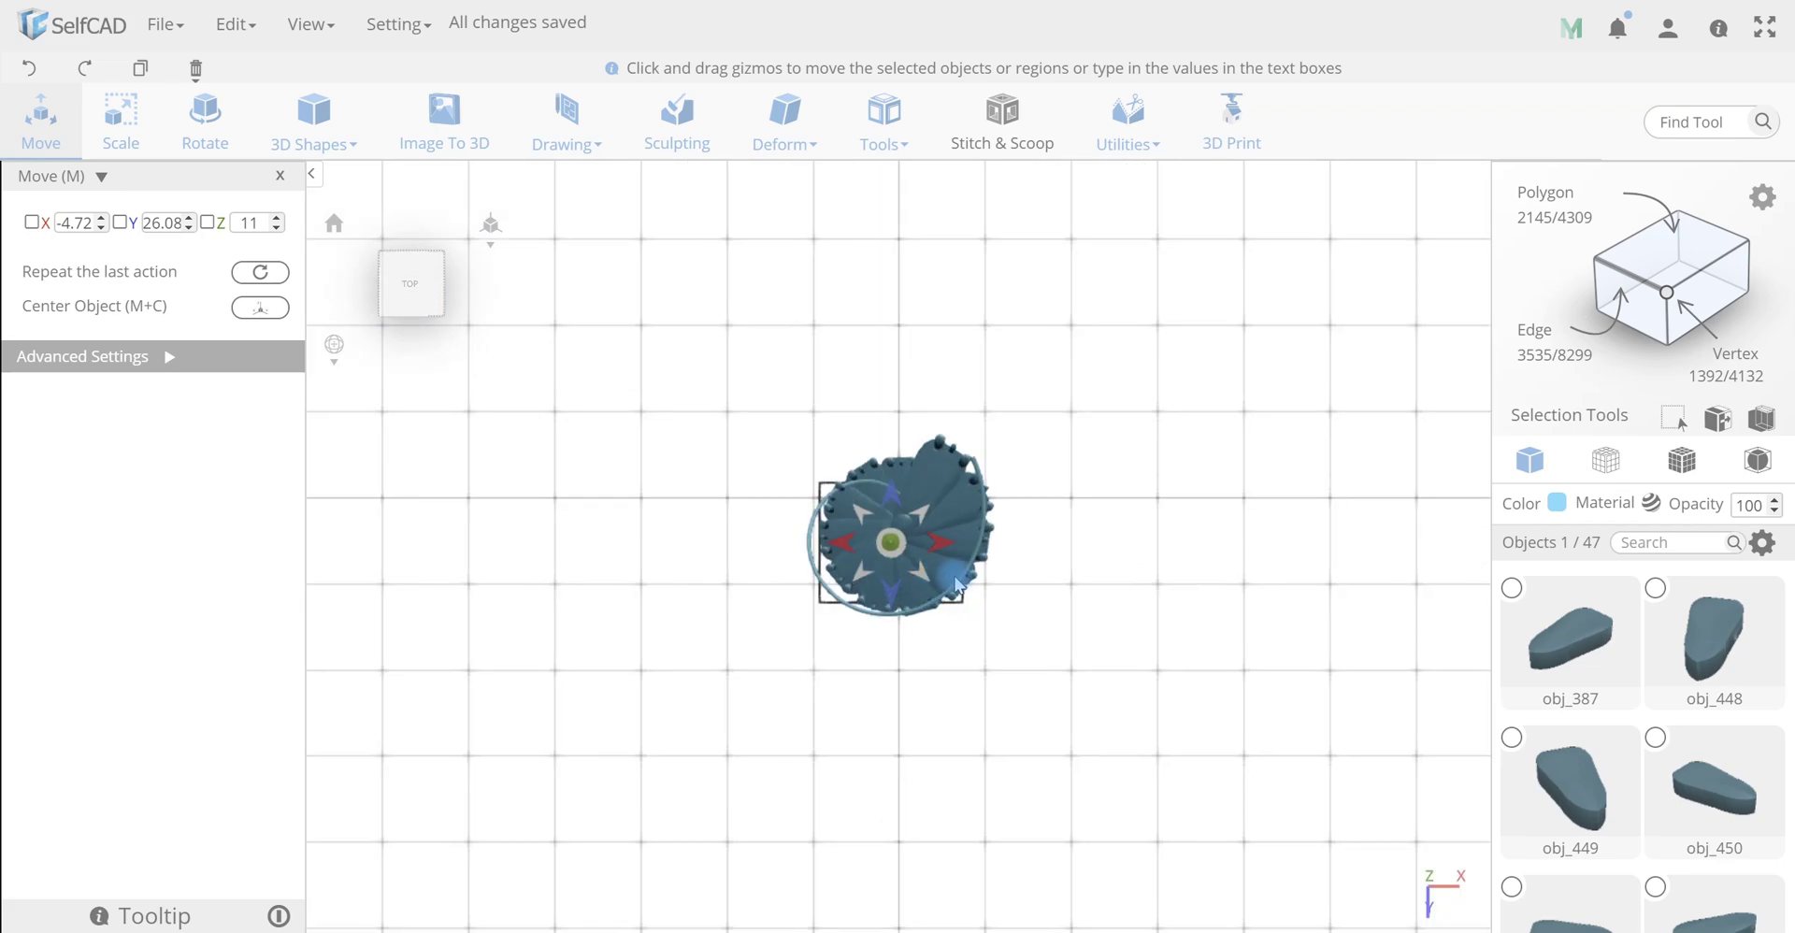
mouse_move(1016, 583)
middle_down()
mouse_move(1010, 613)
mouse_move(1031, 600)
middle_up()
drag(922, 582, 932, 581)
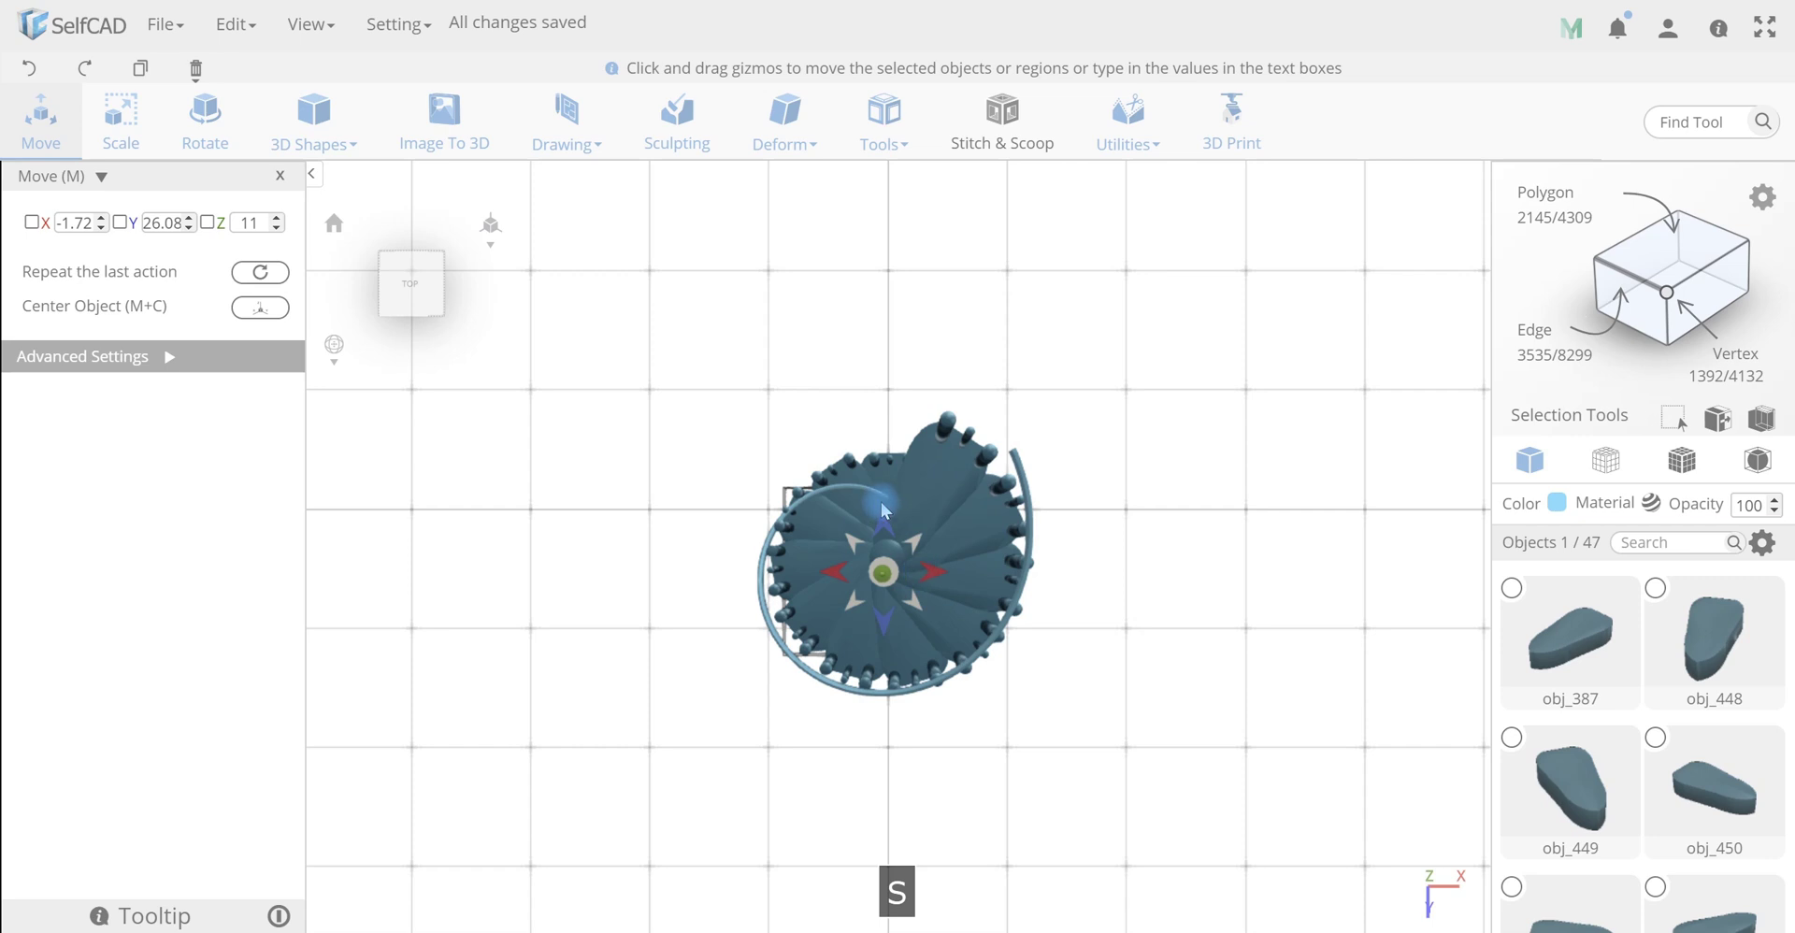
Scale the handrail to about 82.64 in X and 75.37 in Y, and check its fit against the posts
key(s)
drag(890, 522, 843, 563)
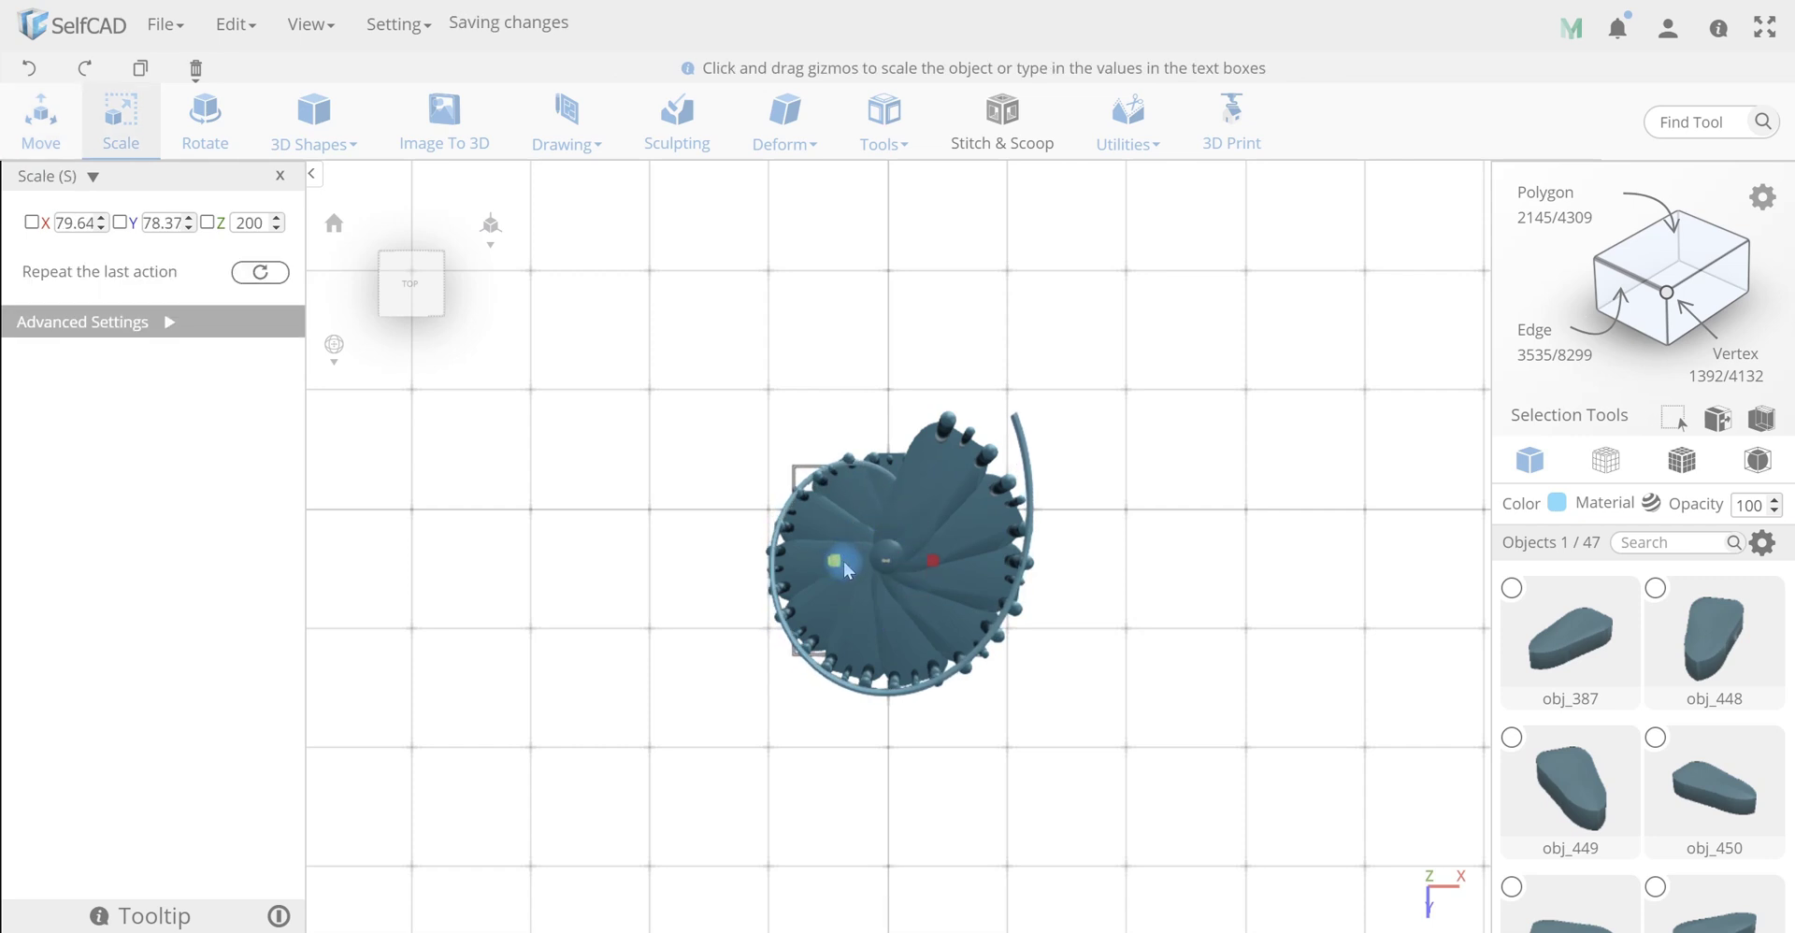
drag(890, 616, 891, 611)
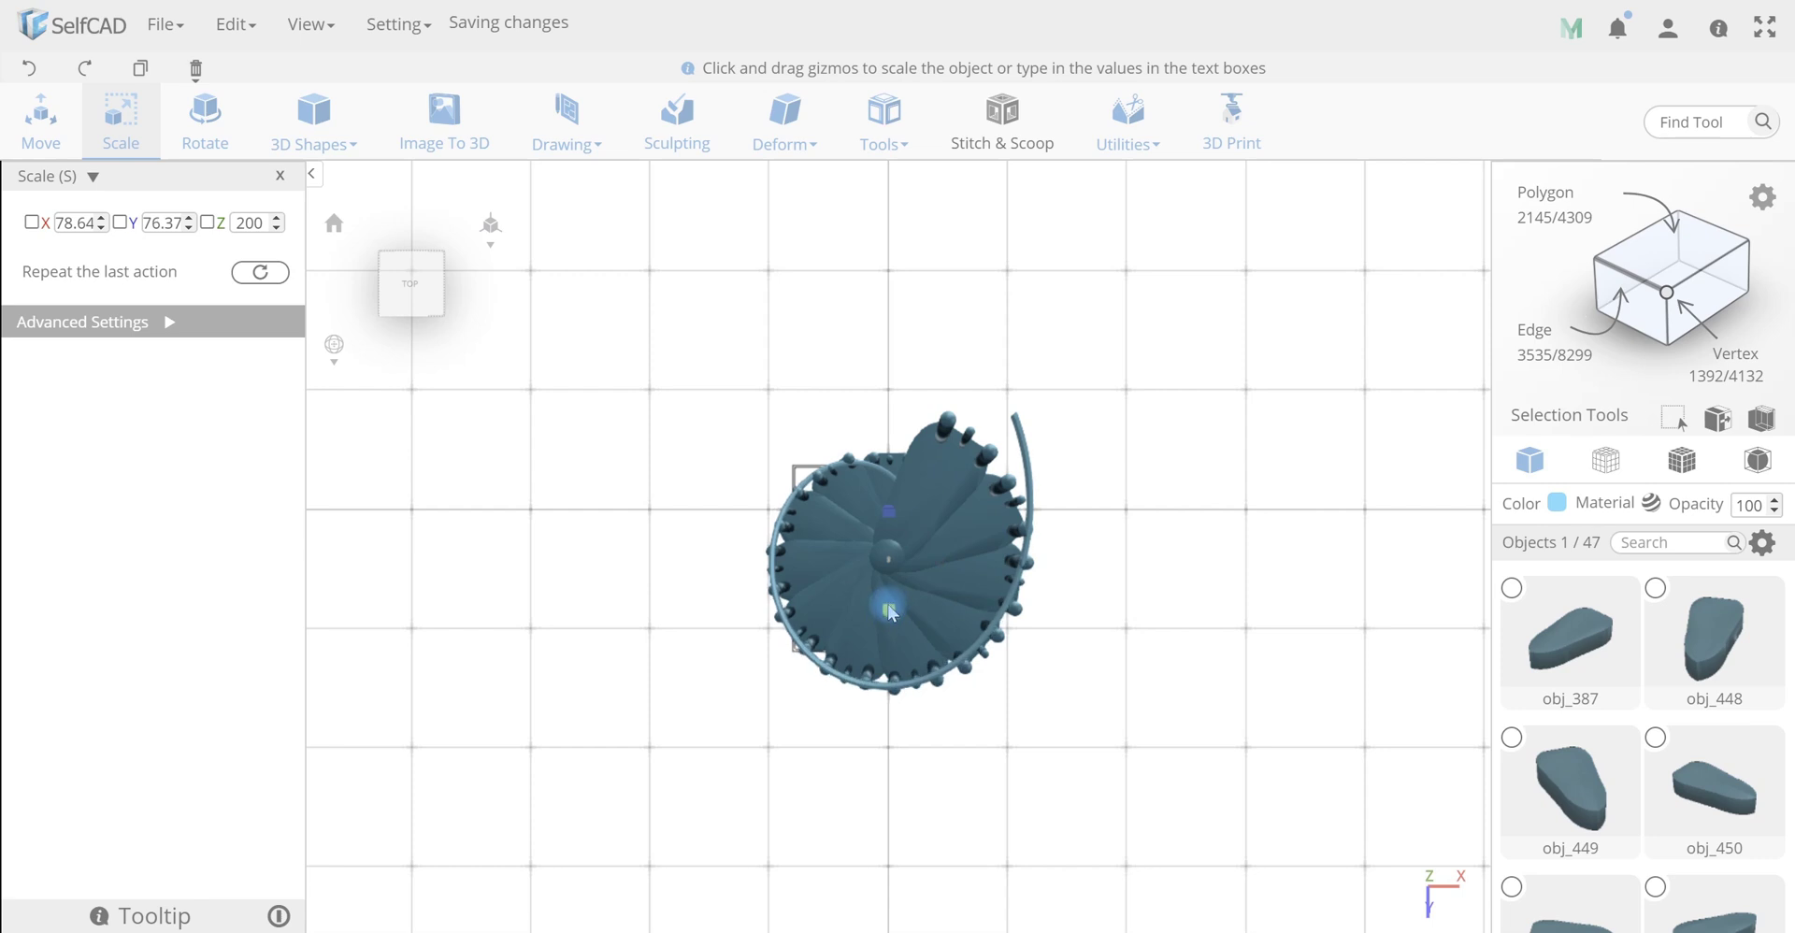
drag(937, 555, 947, 559)
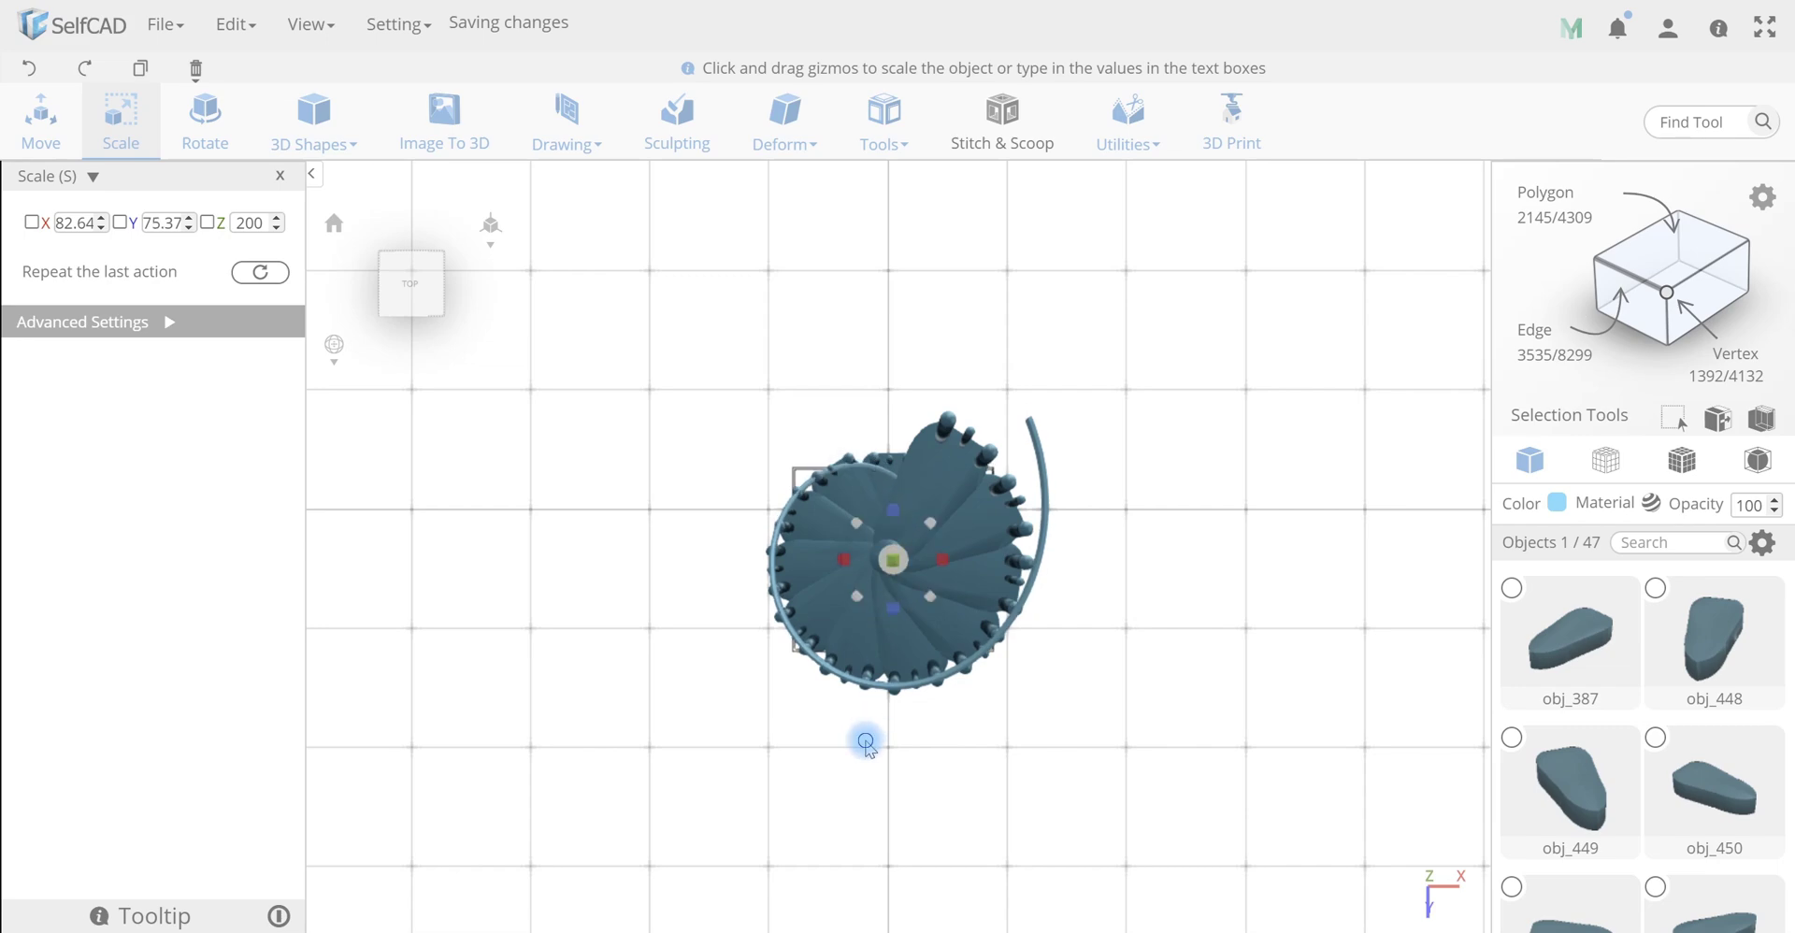
drag(866, 741, 1056, 626)
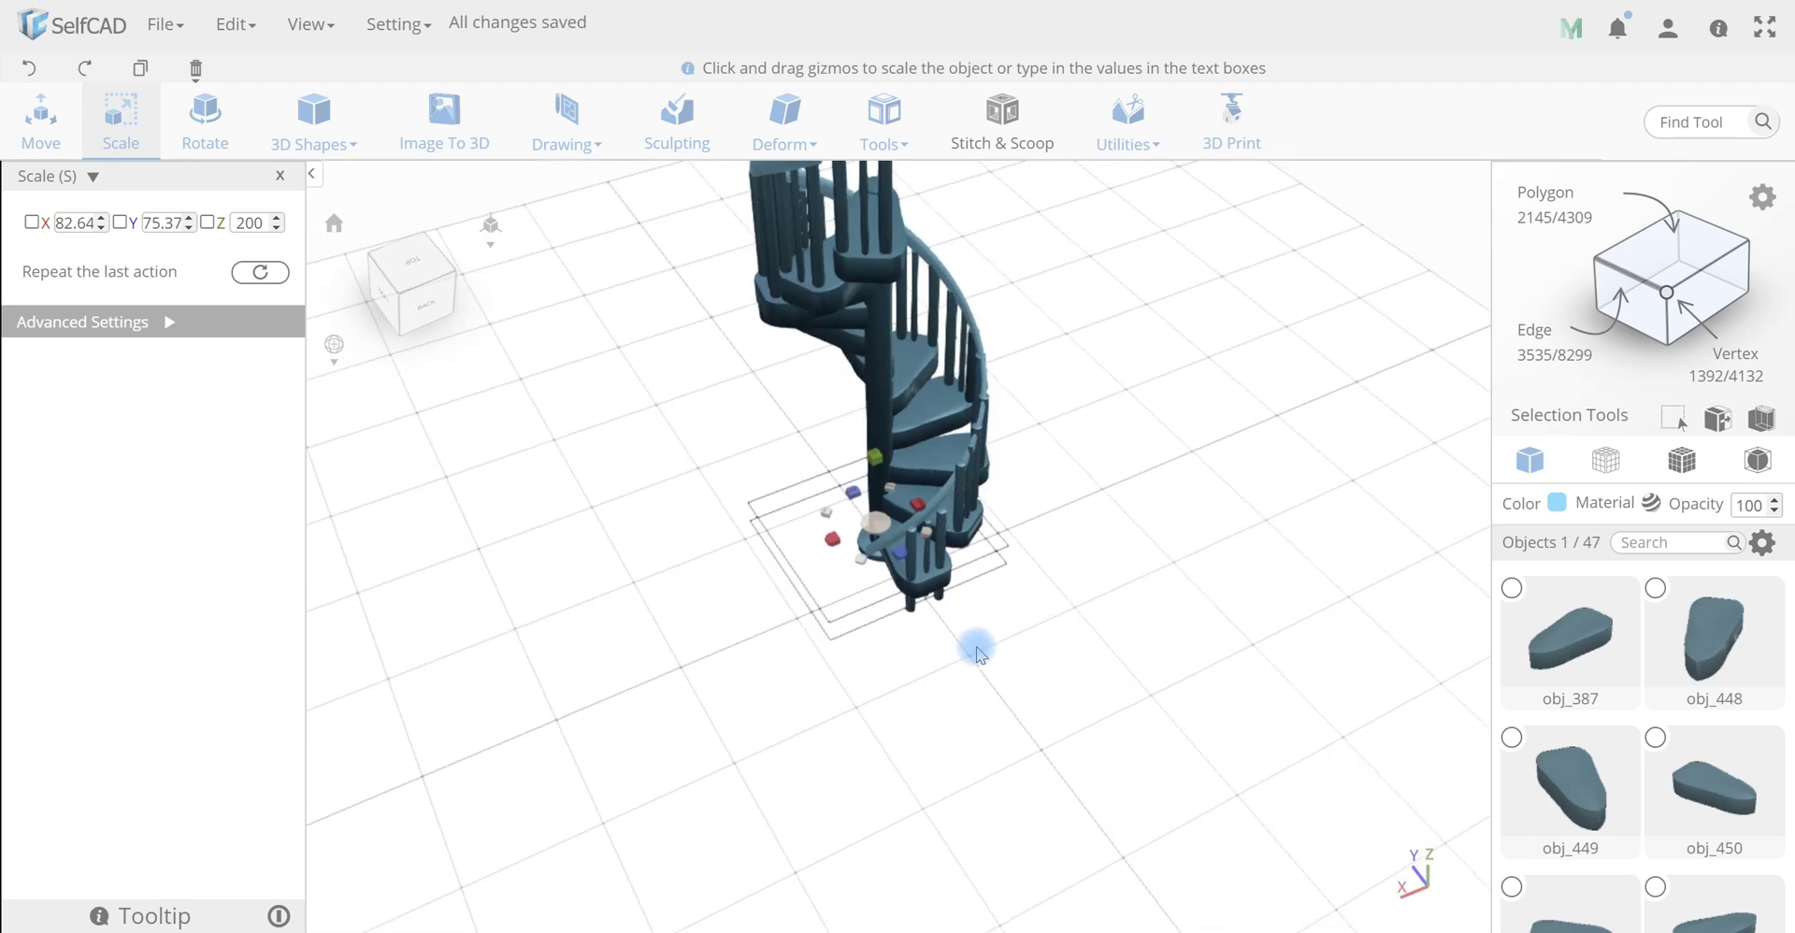
drag(977, 651, 1031, 741)
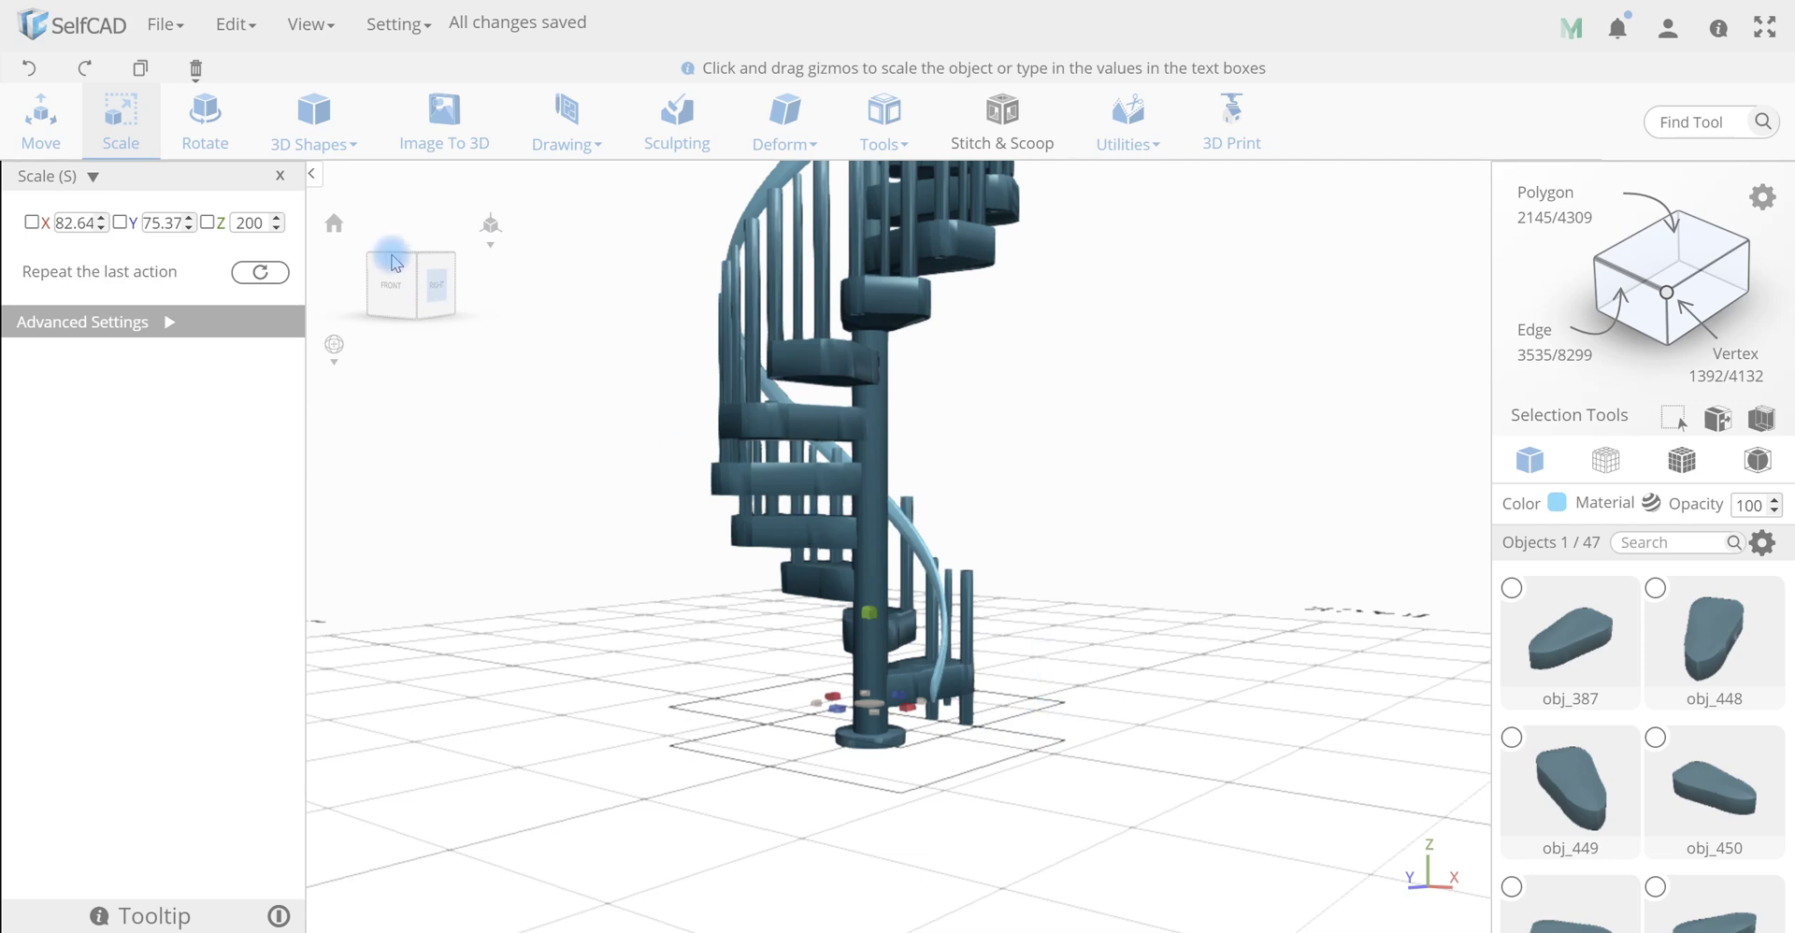
Separate the lower part of the handrail with an exact cube selection whose top is limited to 63
drag(641, 653, 474, 666)
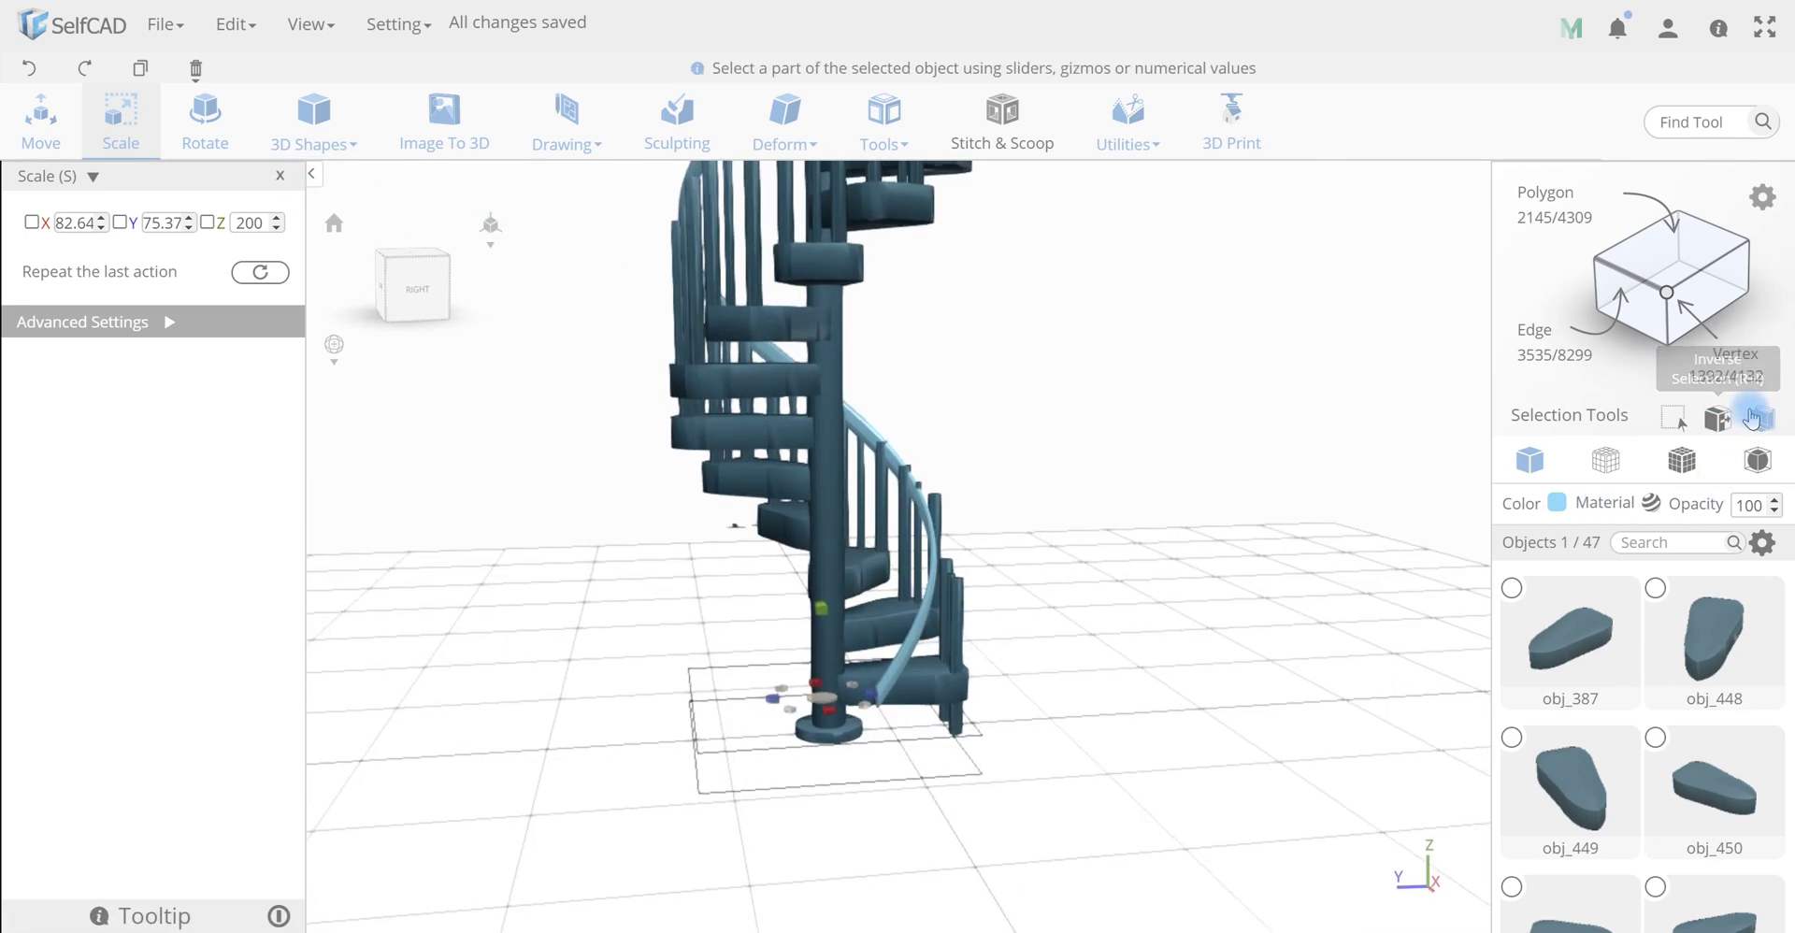
click(1761, 418)
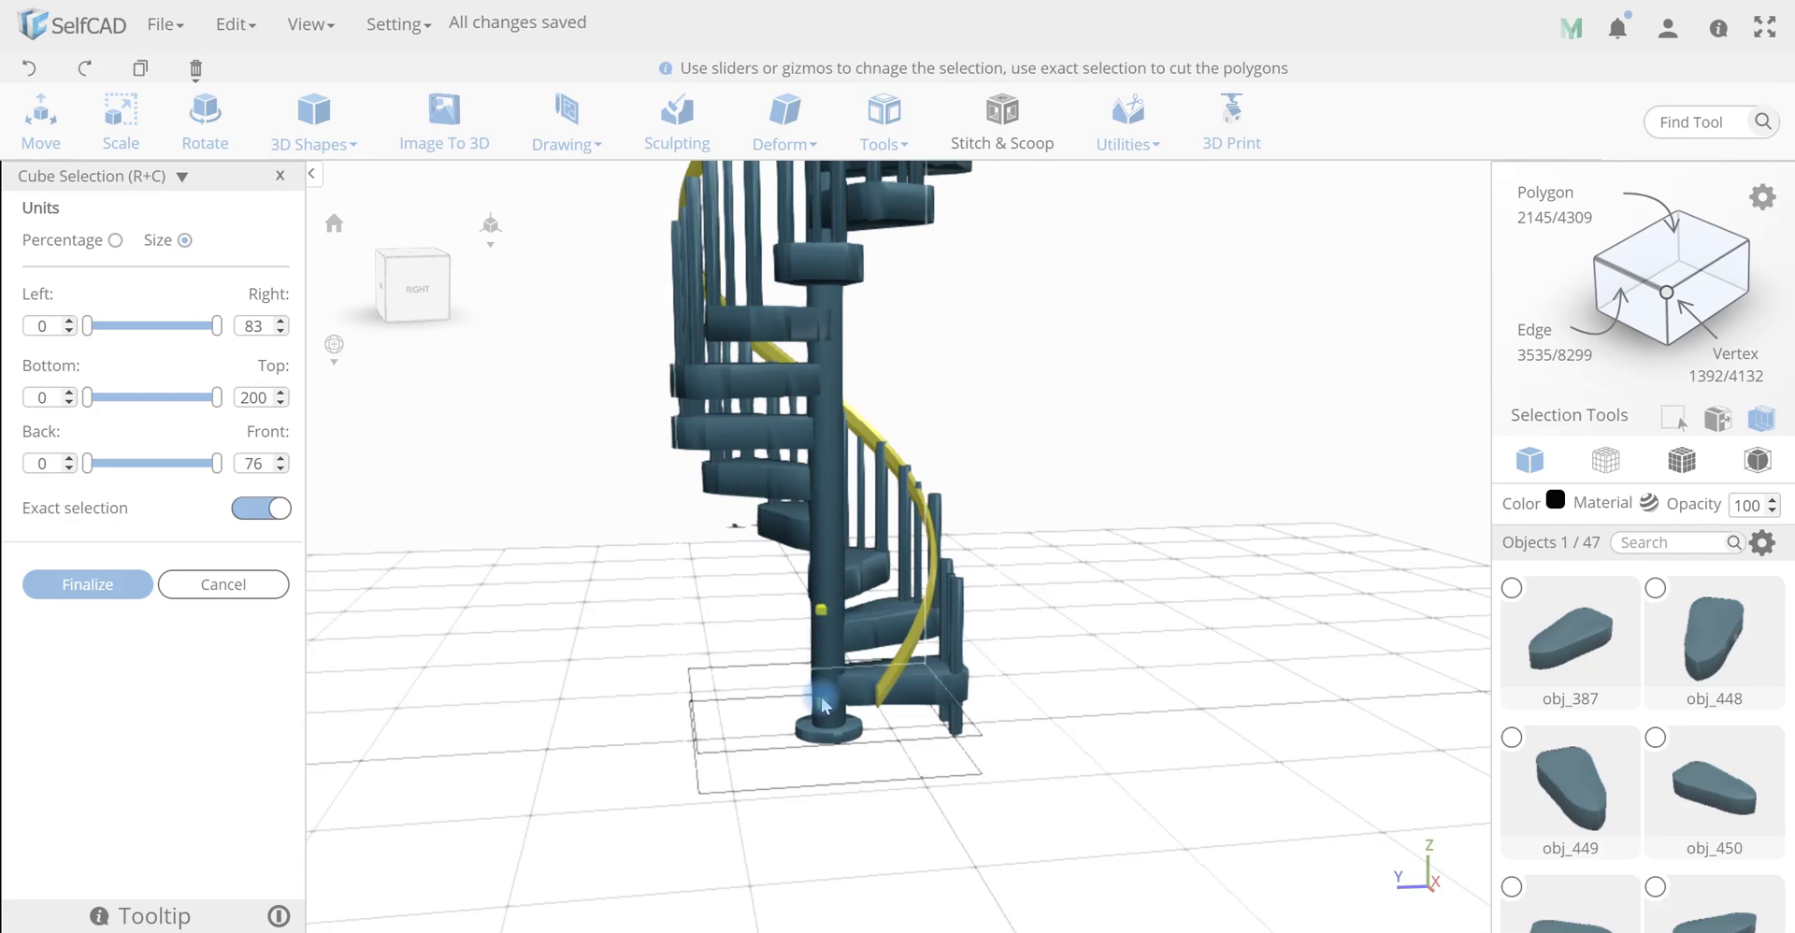
drag(835, 541, 855, 675)
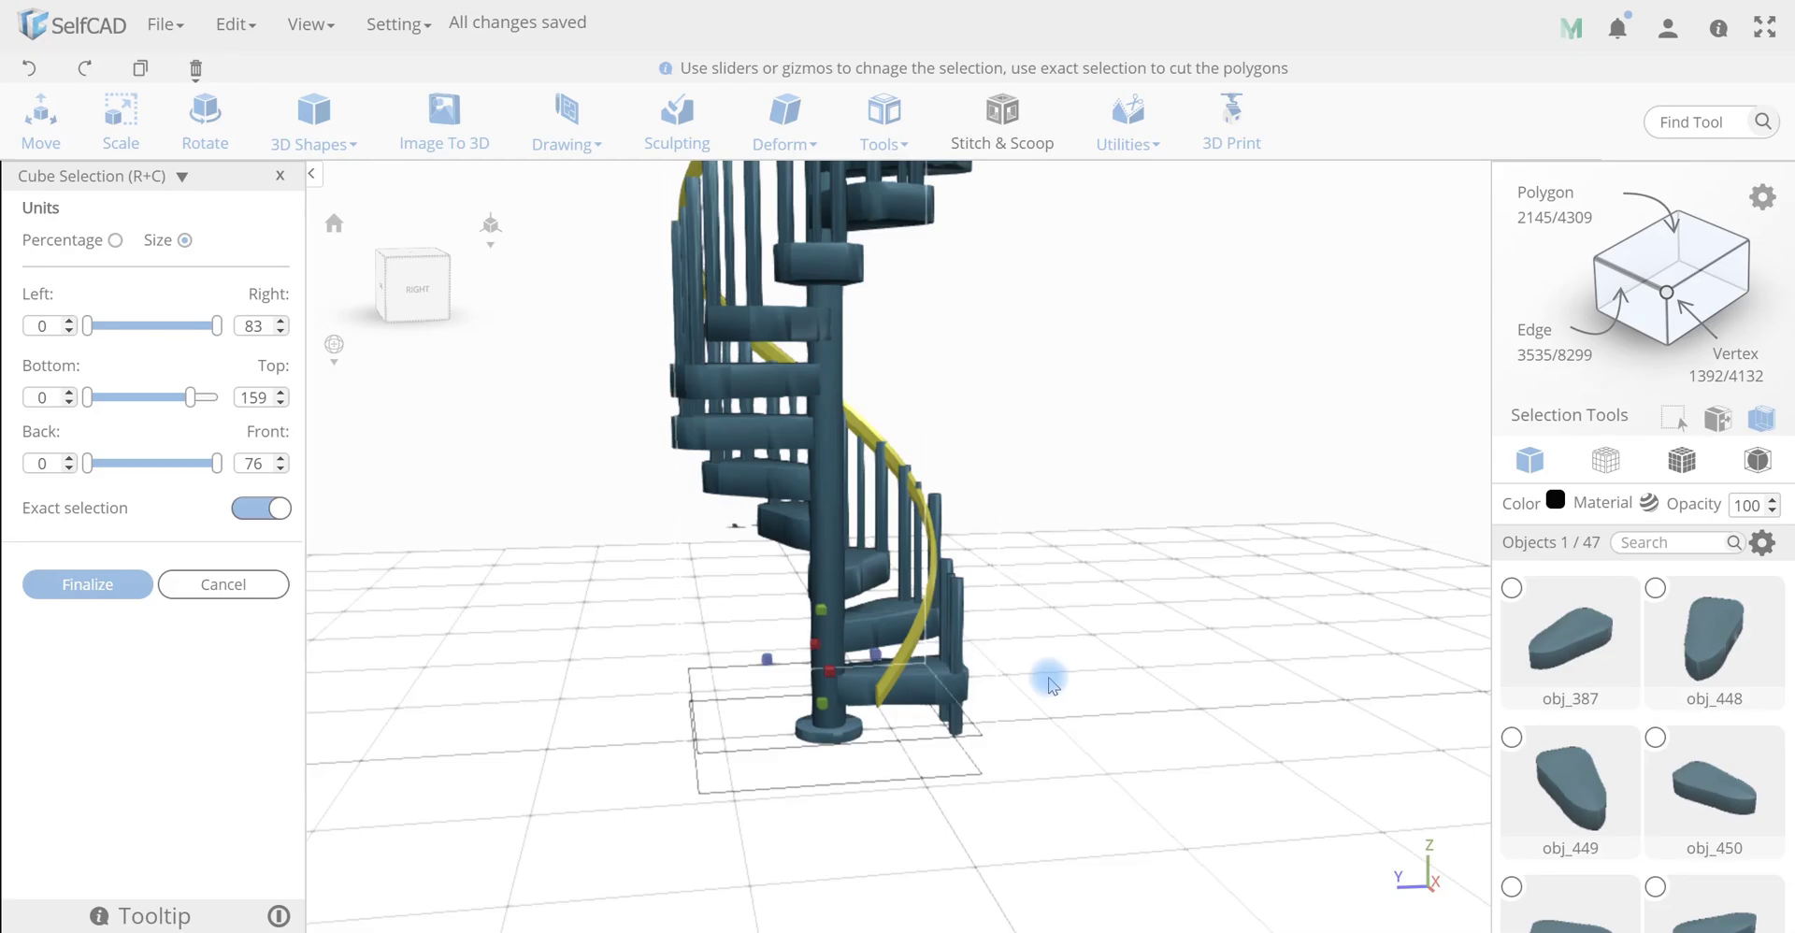
drag(1050, 680, 1062, 609)
scroll(1043, 643, down, 4)
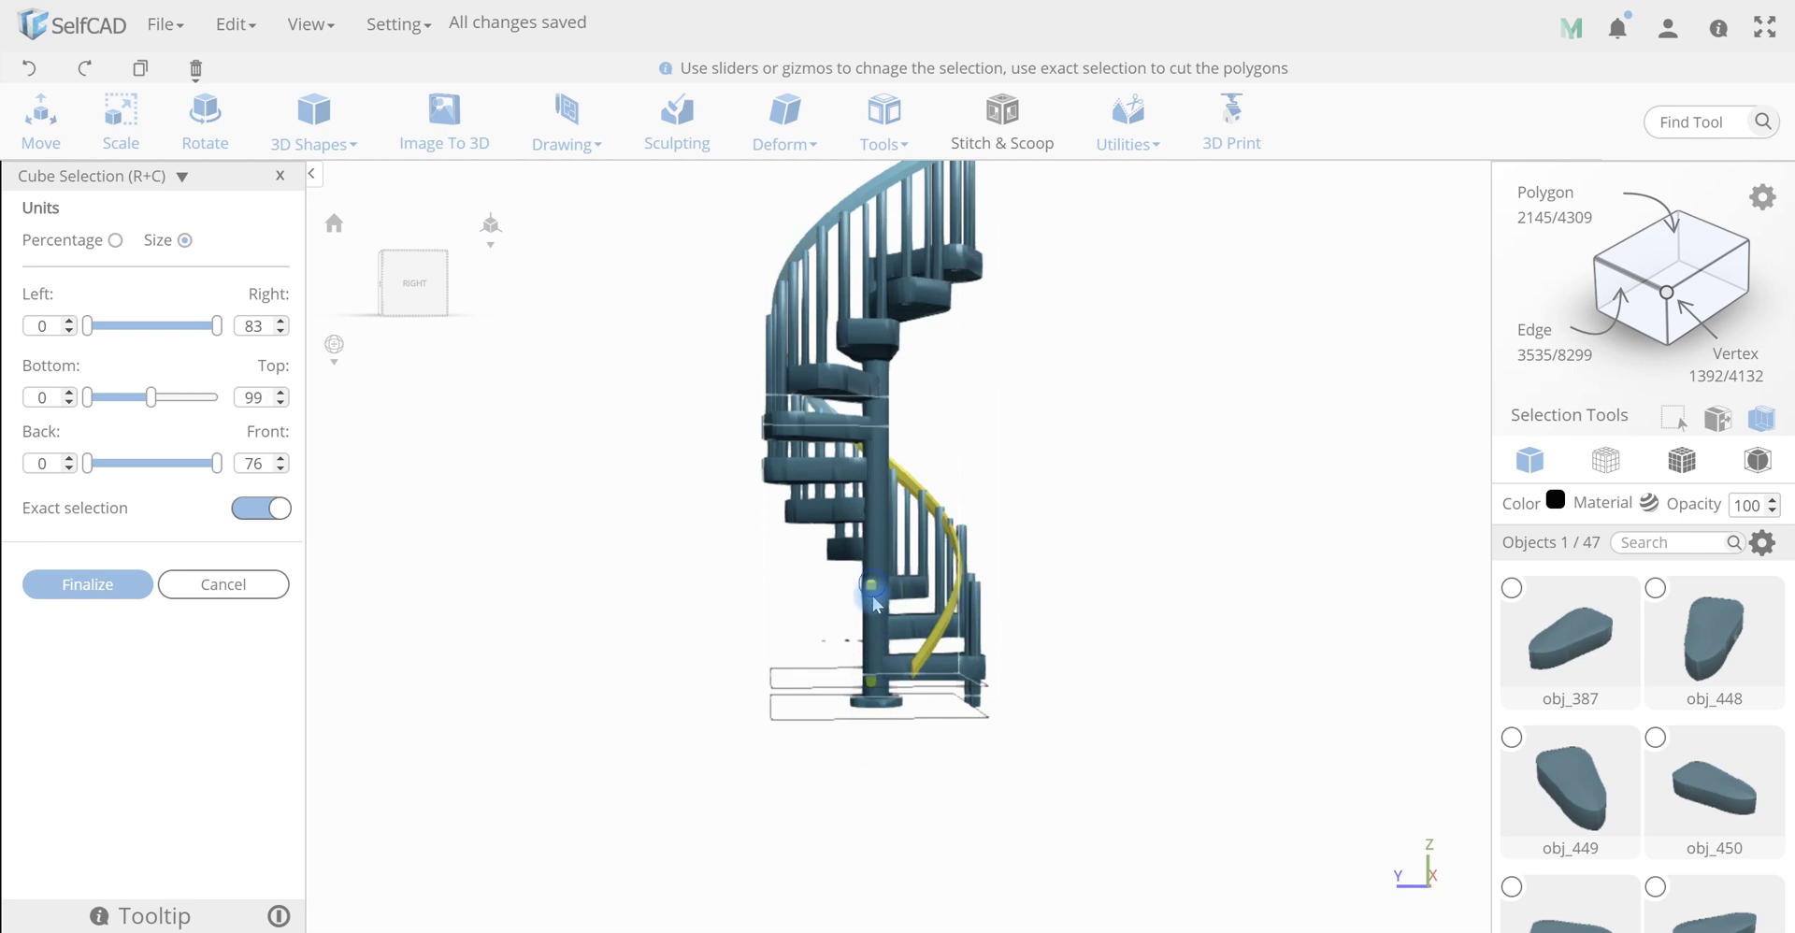
drag(869, 598, 869, 694)
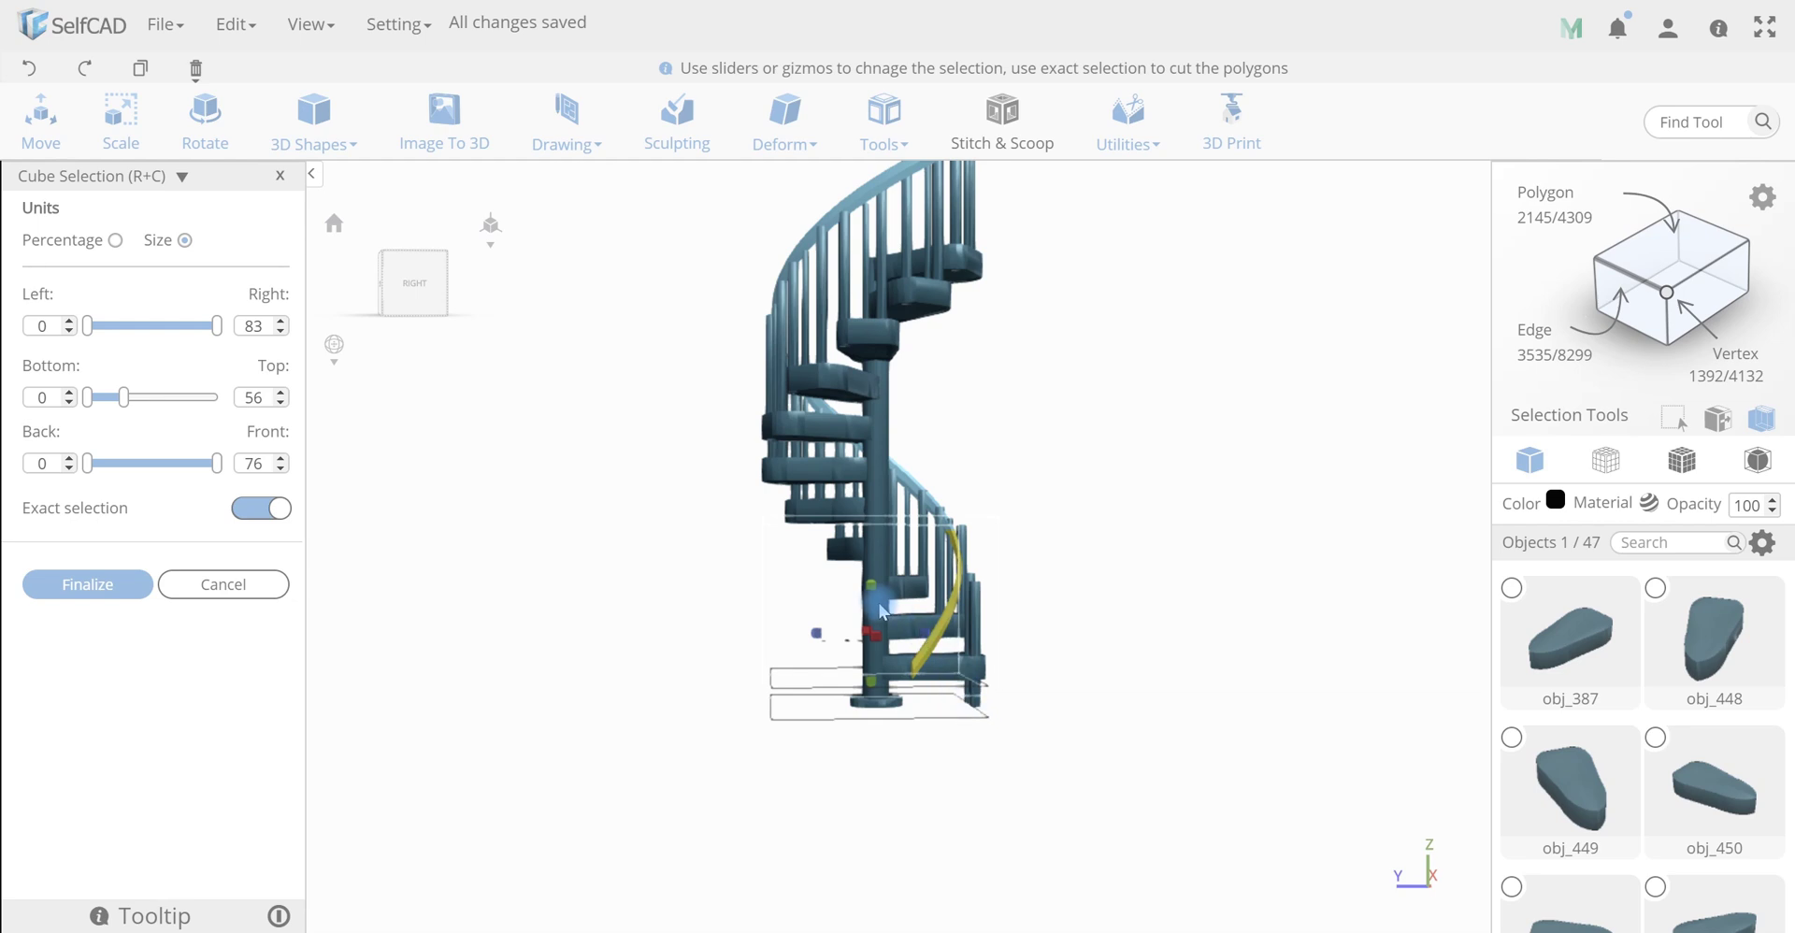
mouse_move(871, 583)
mouse_down()
mouse_move(874, 566)
mouse_move(873, 582)
mouse_up()
middle_drag(1009, 620, 1015, 638)
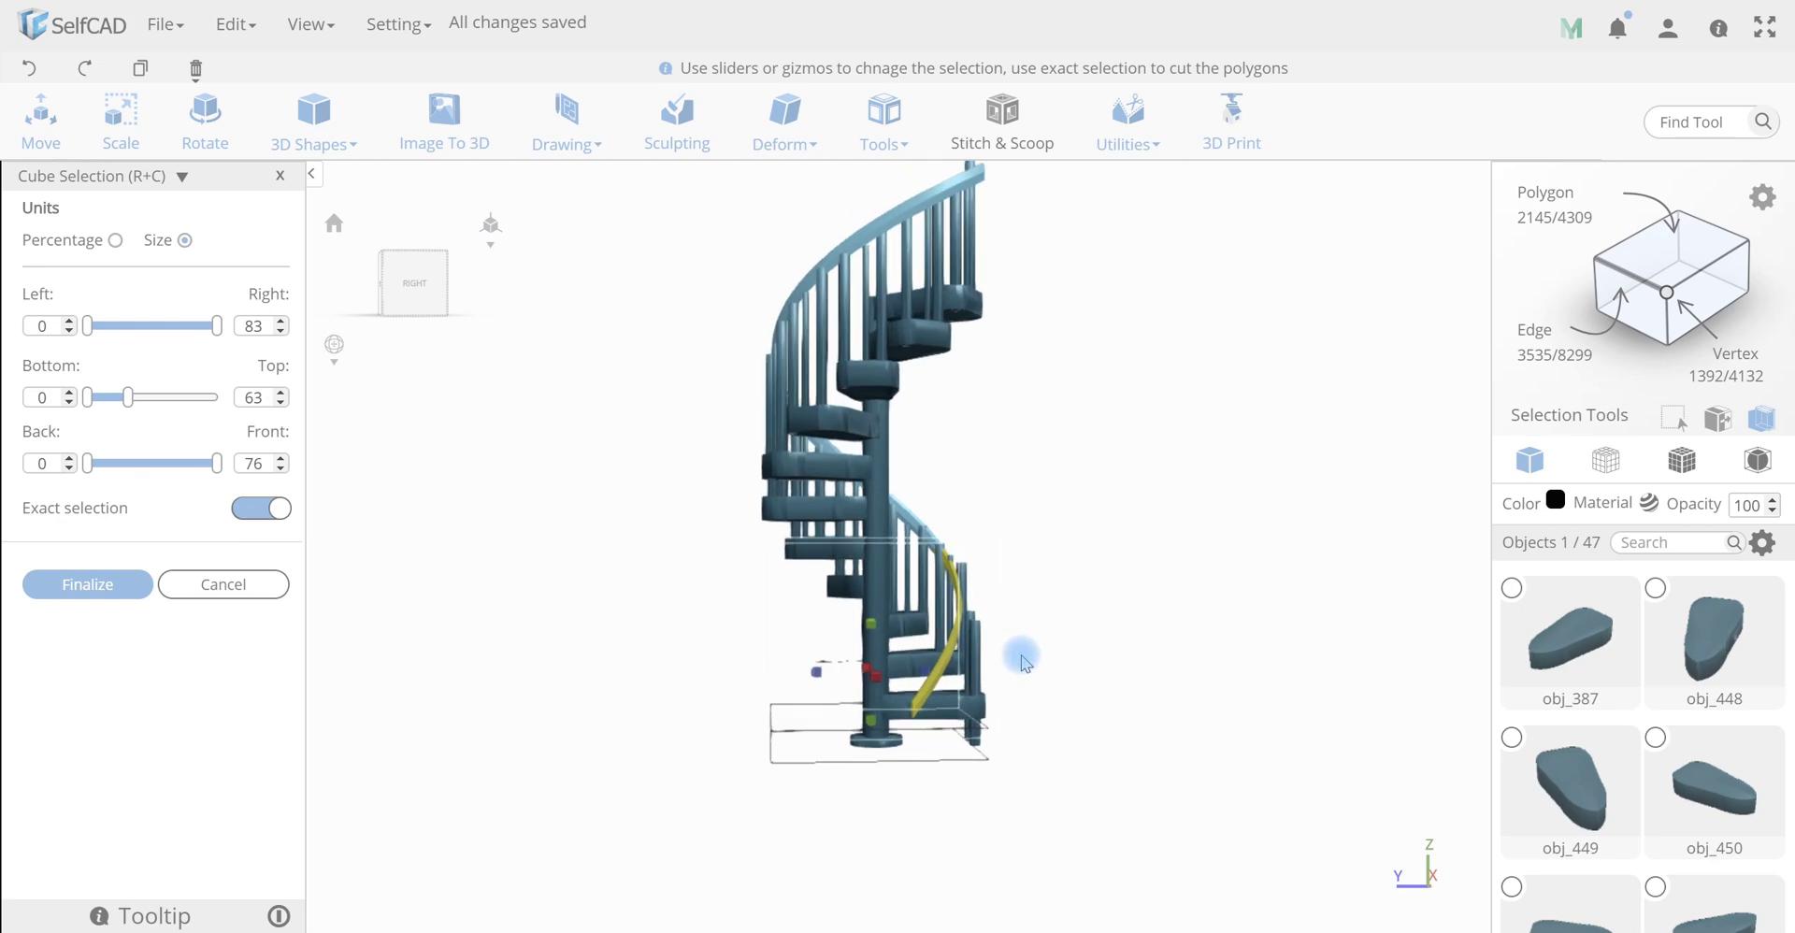
click(142, 584)
Move the separated lower handrail section to about X -5.68, Y -11.16 and Z 13, towards the lowest posts
key(m)
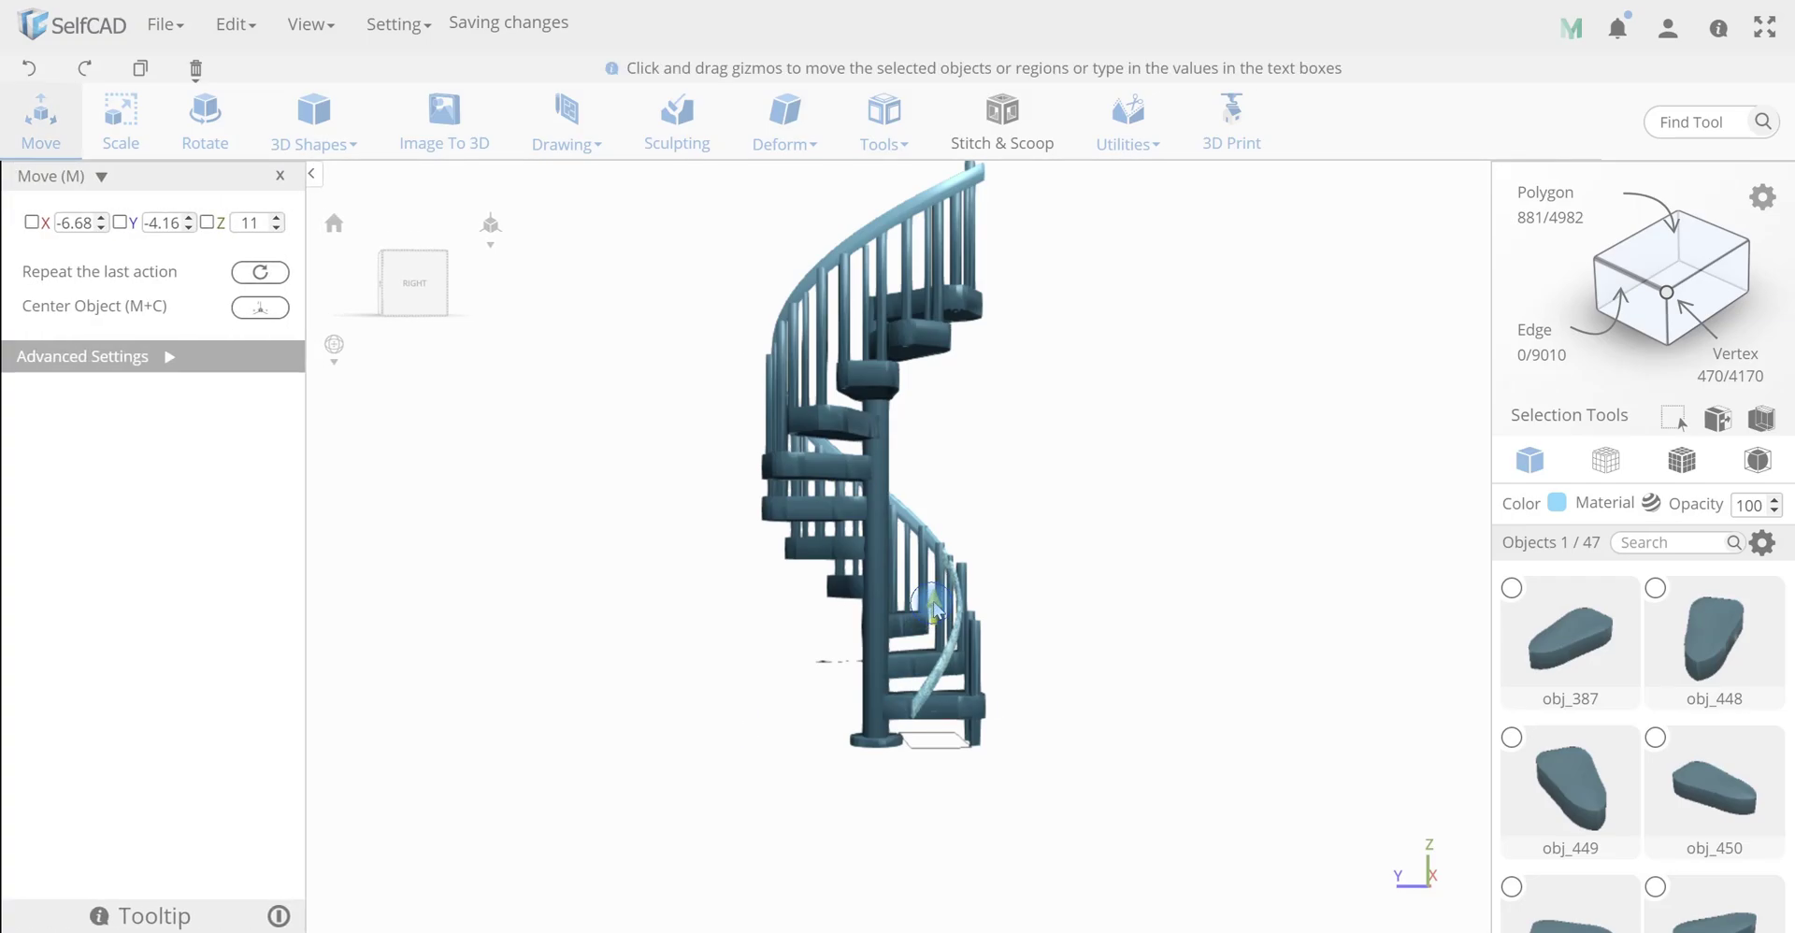
drag(936, 597, 935, 600)
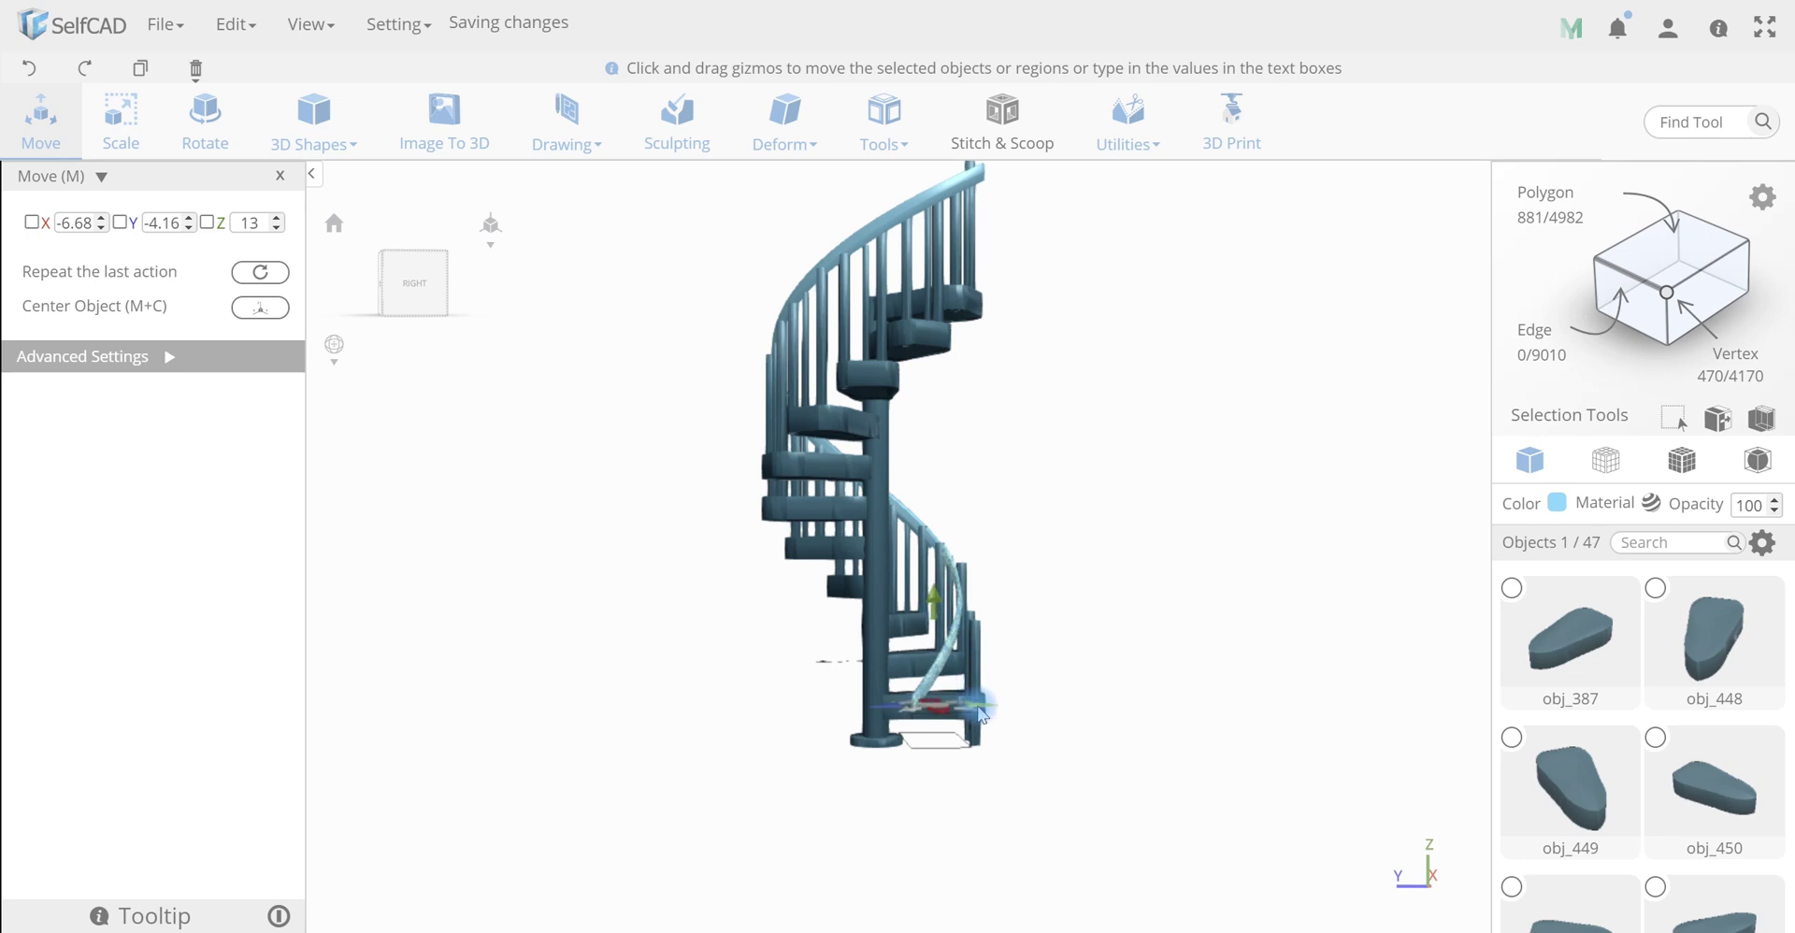
drag(977, 706, 793, 808)
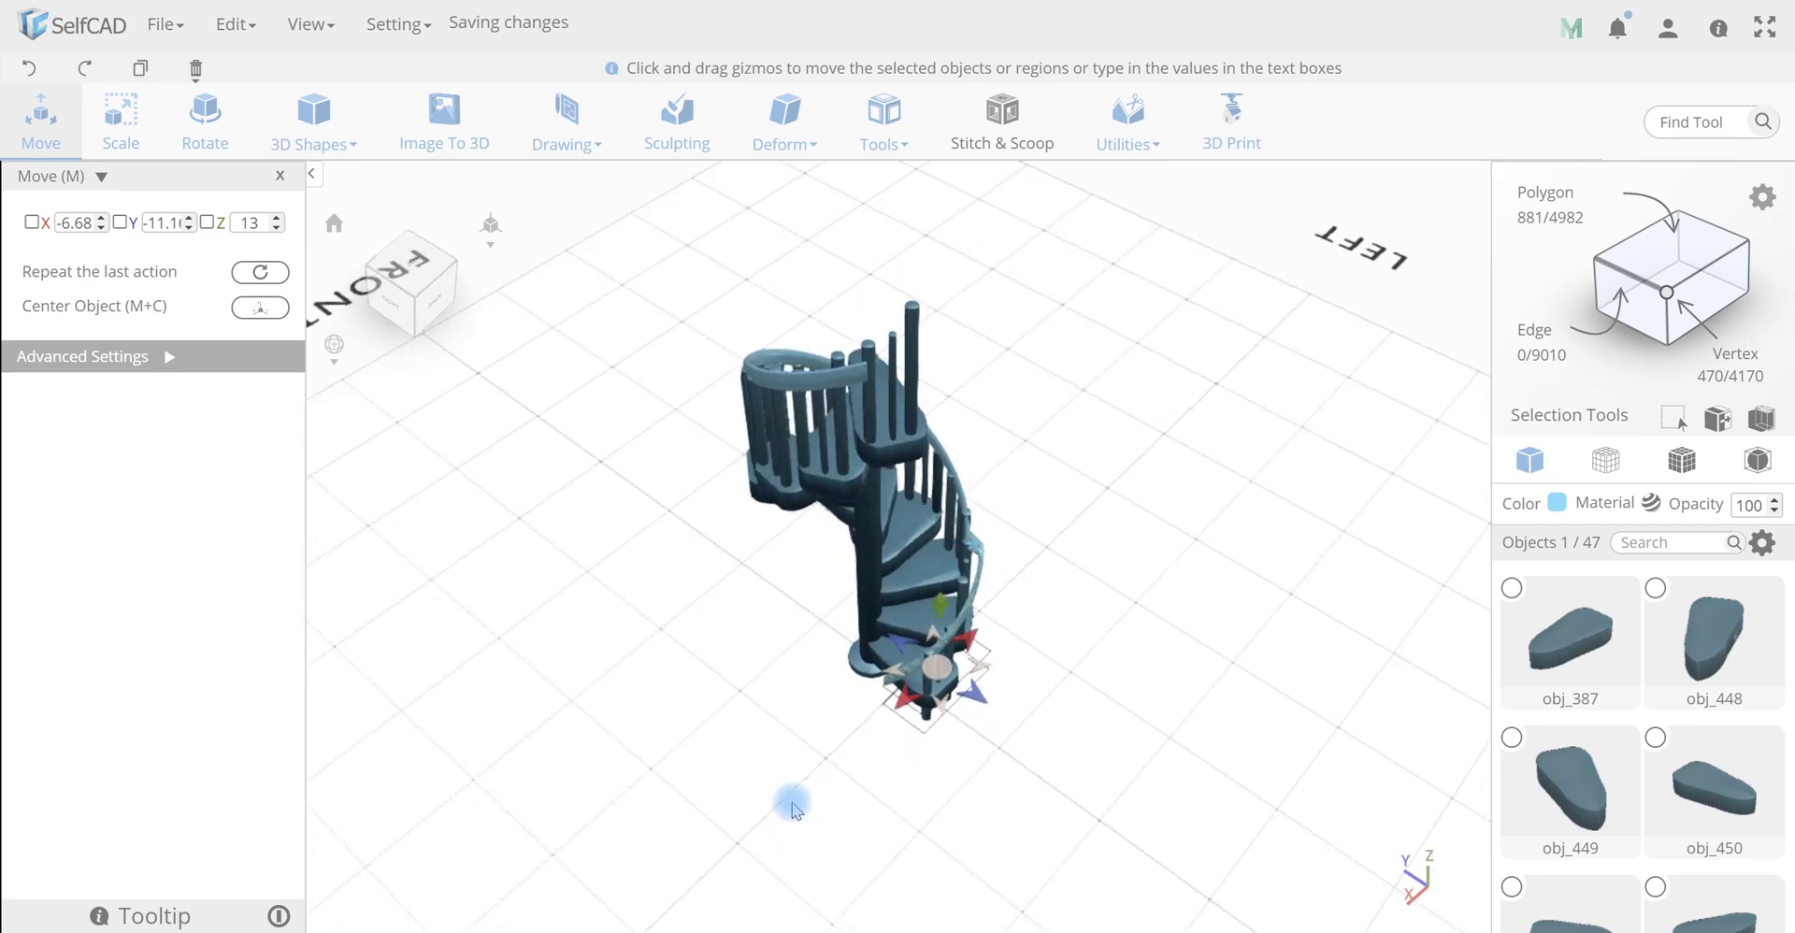
scroll(1019, 696, up, 5)
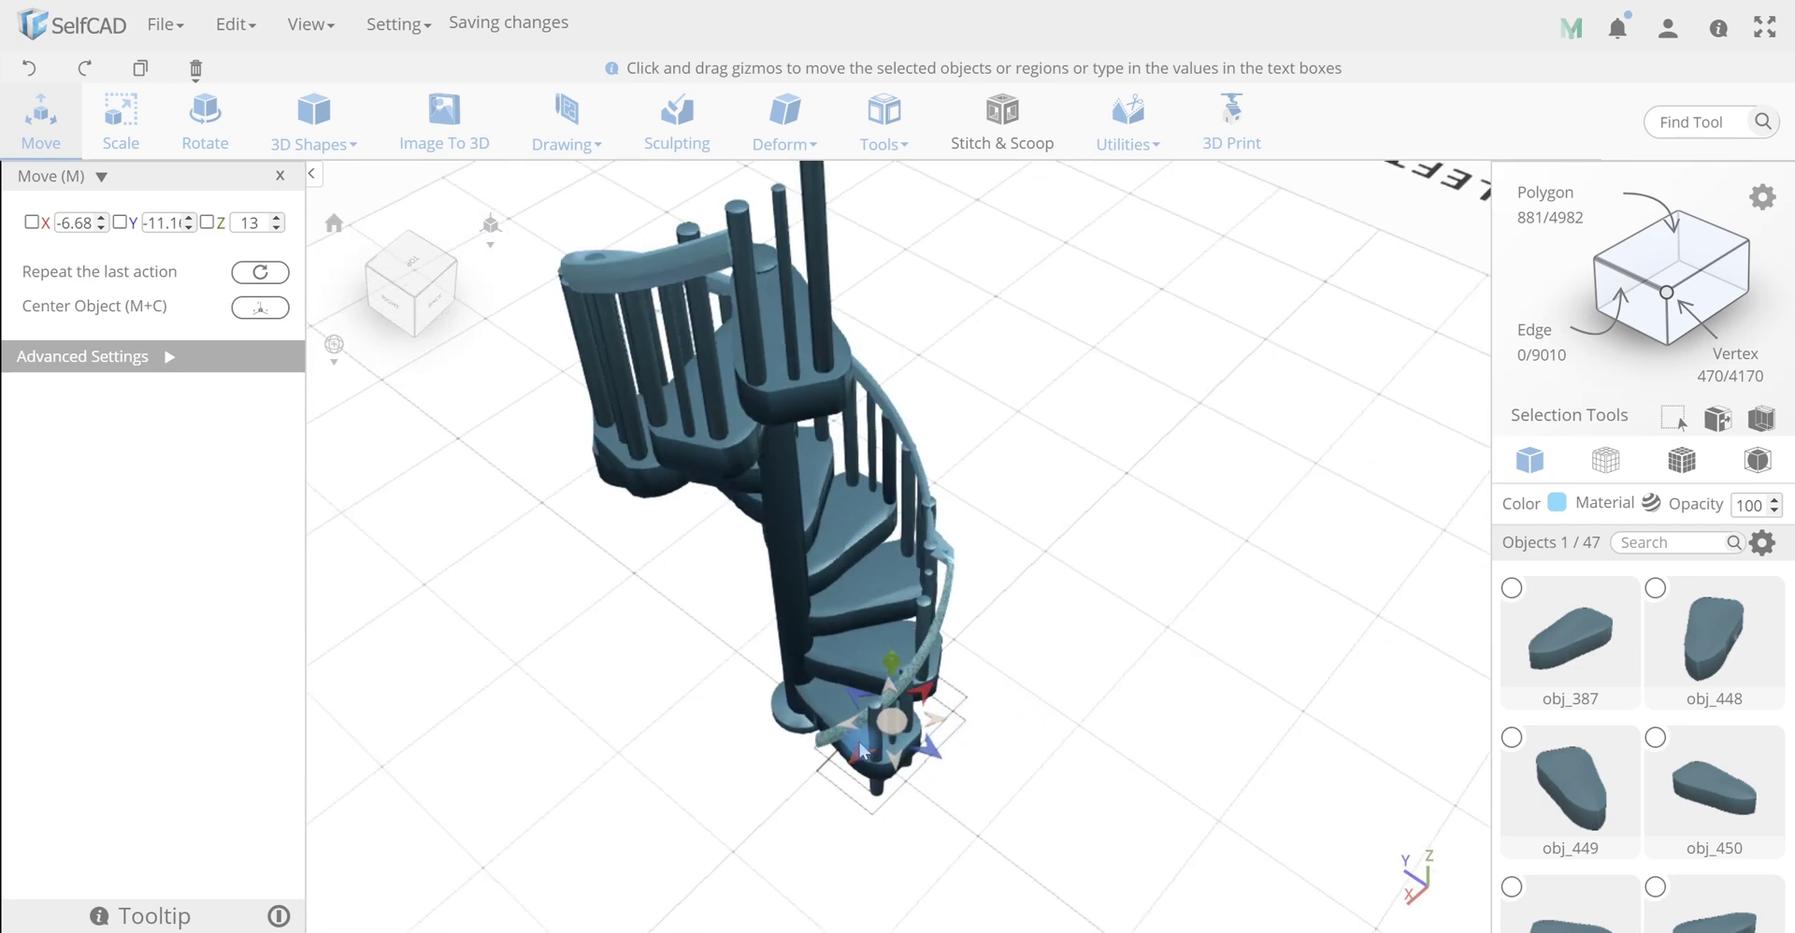
drag(862, 762, 858, 765)
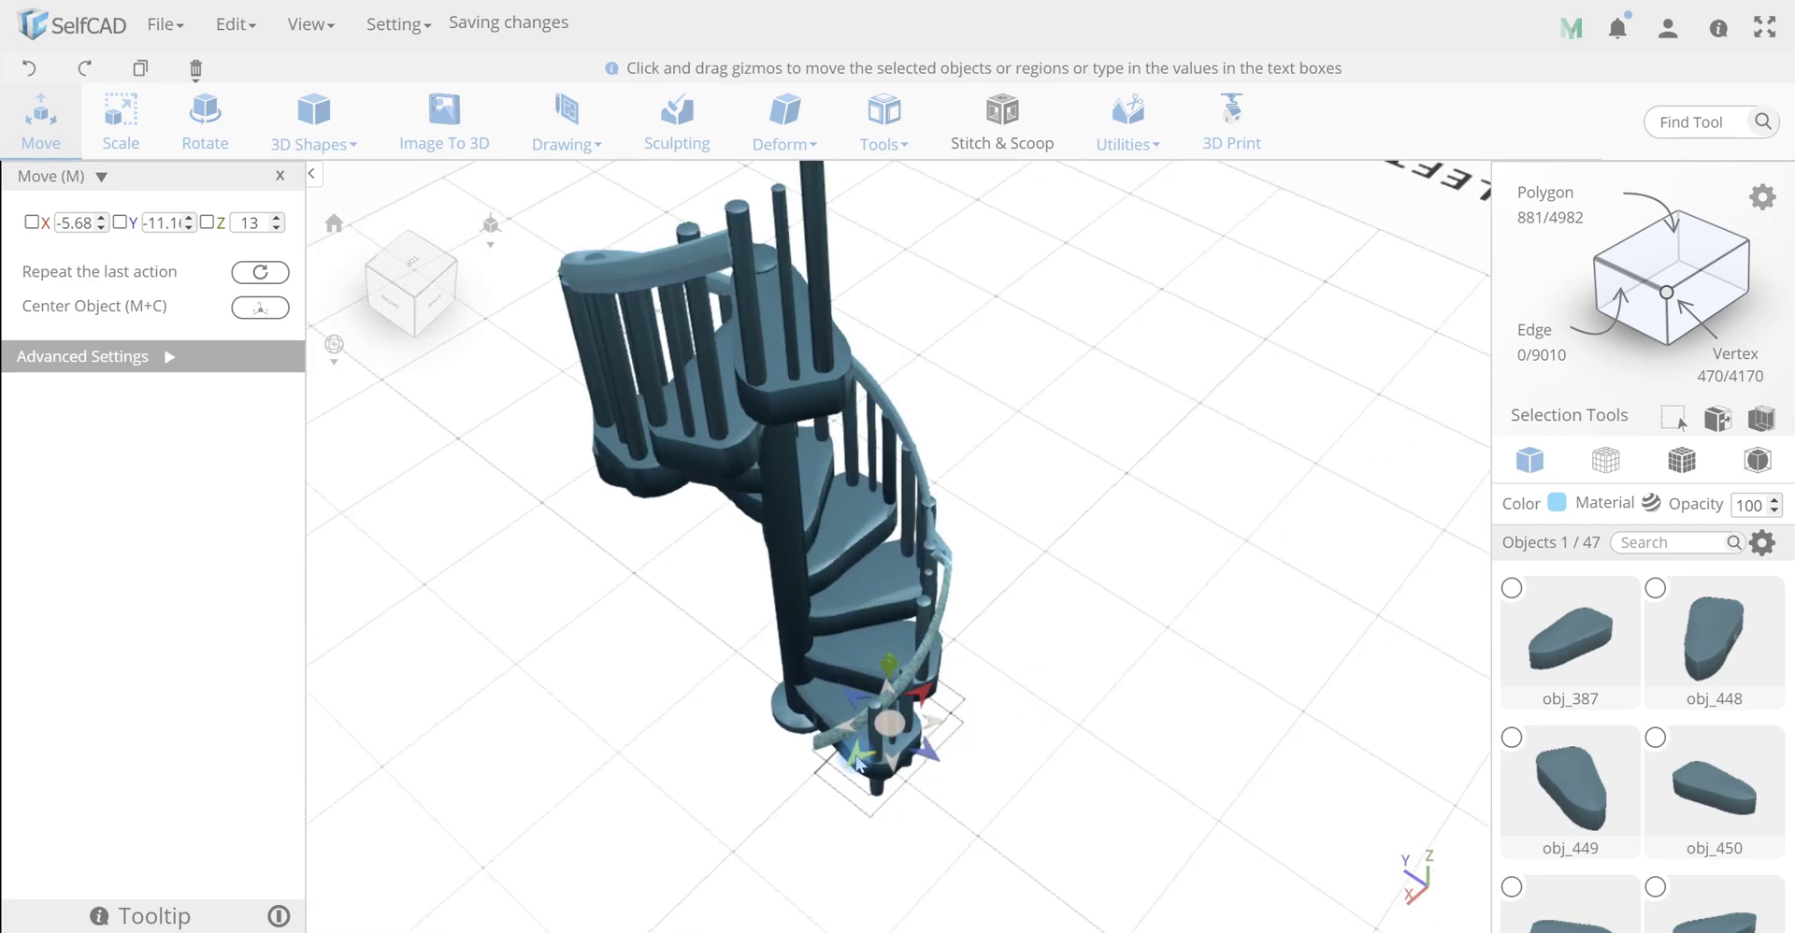
Adjust the rotation of the lower handrail section to follow the lowest posts, and raise it to Z 14
key(r)
drag(982, 802, 664, 760)
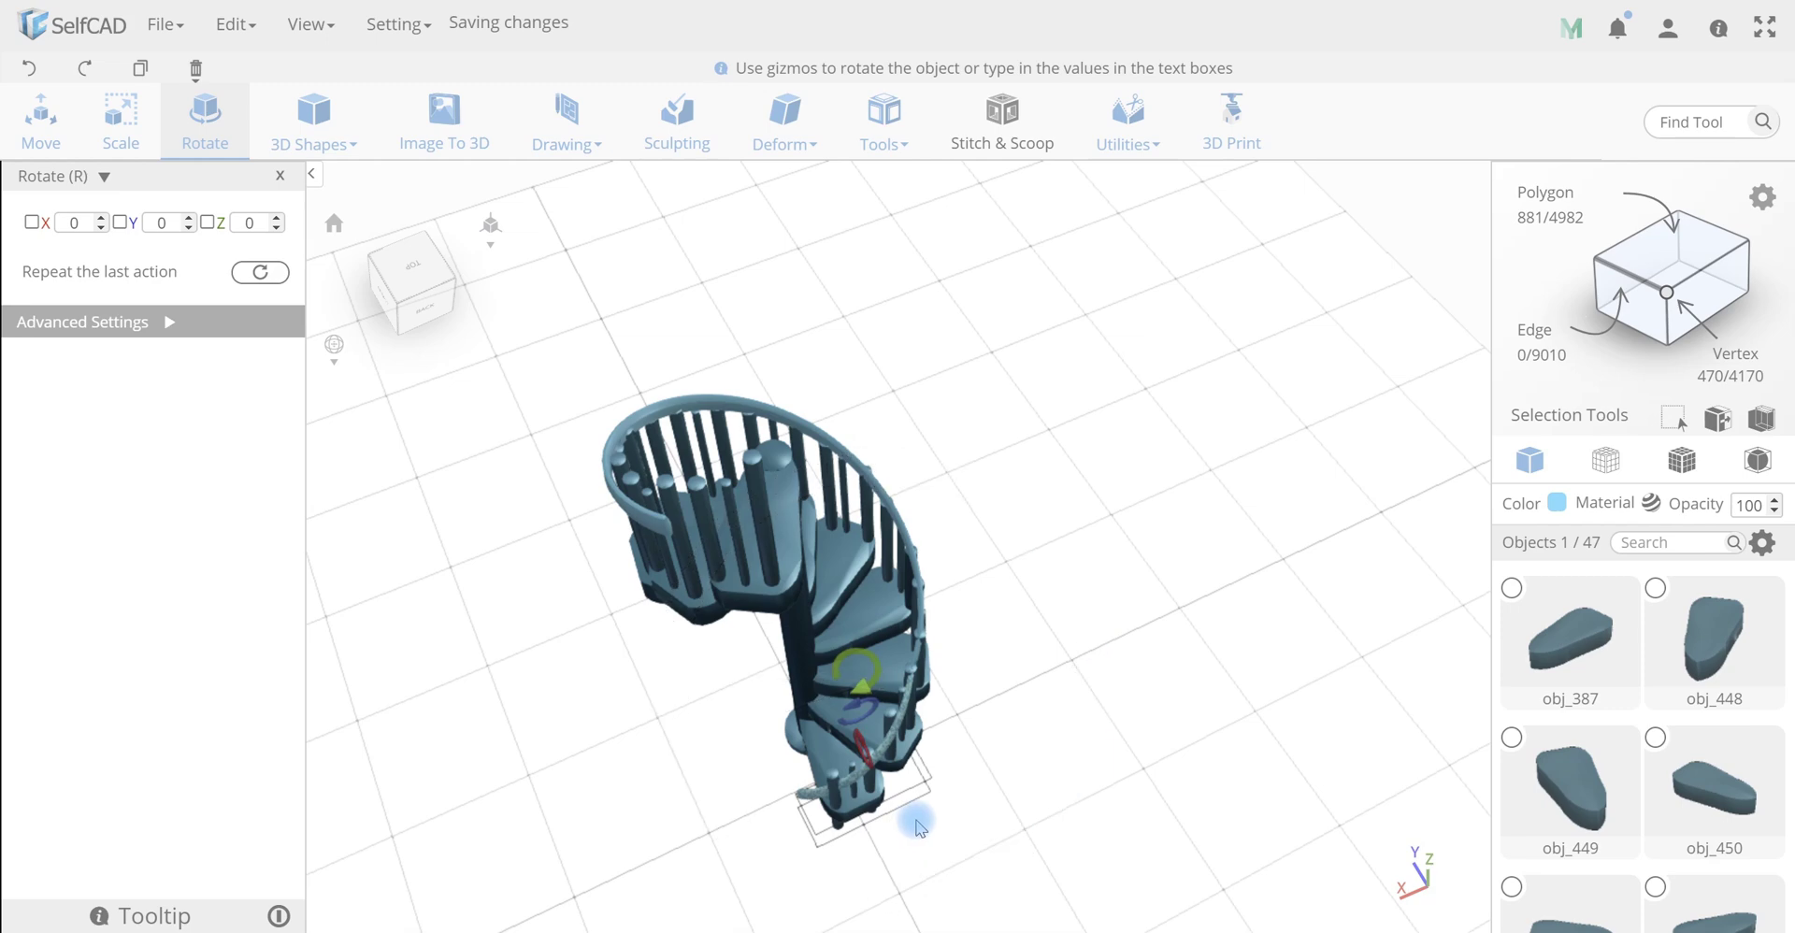
drag(982, 830, 812, 769)
scroll(783, 730, up, 2)
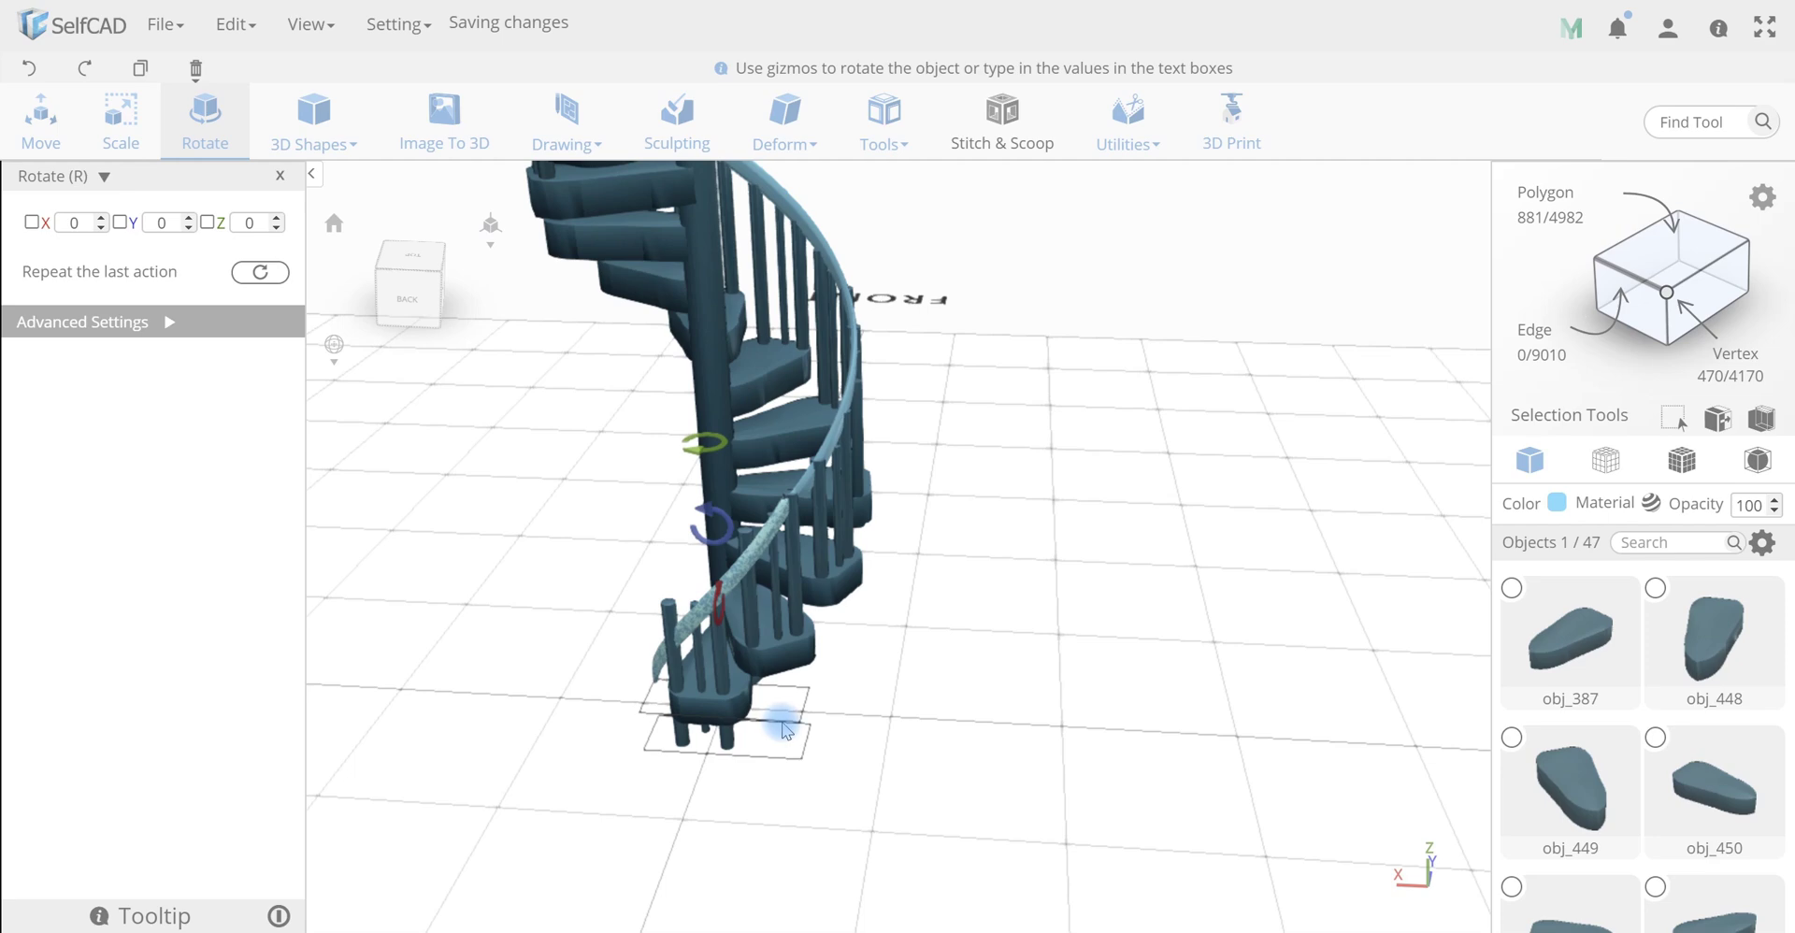
key(m)
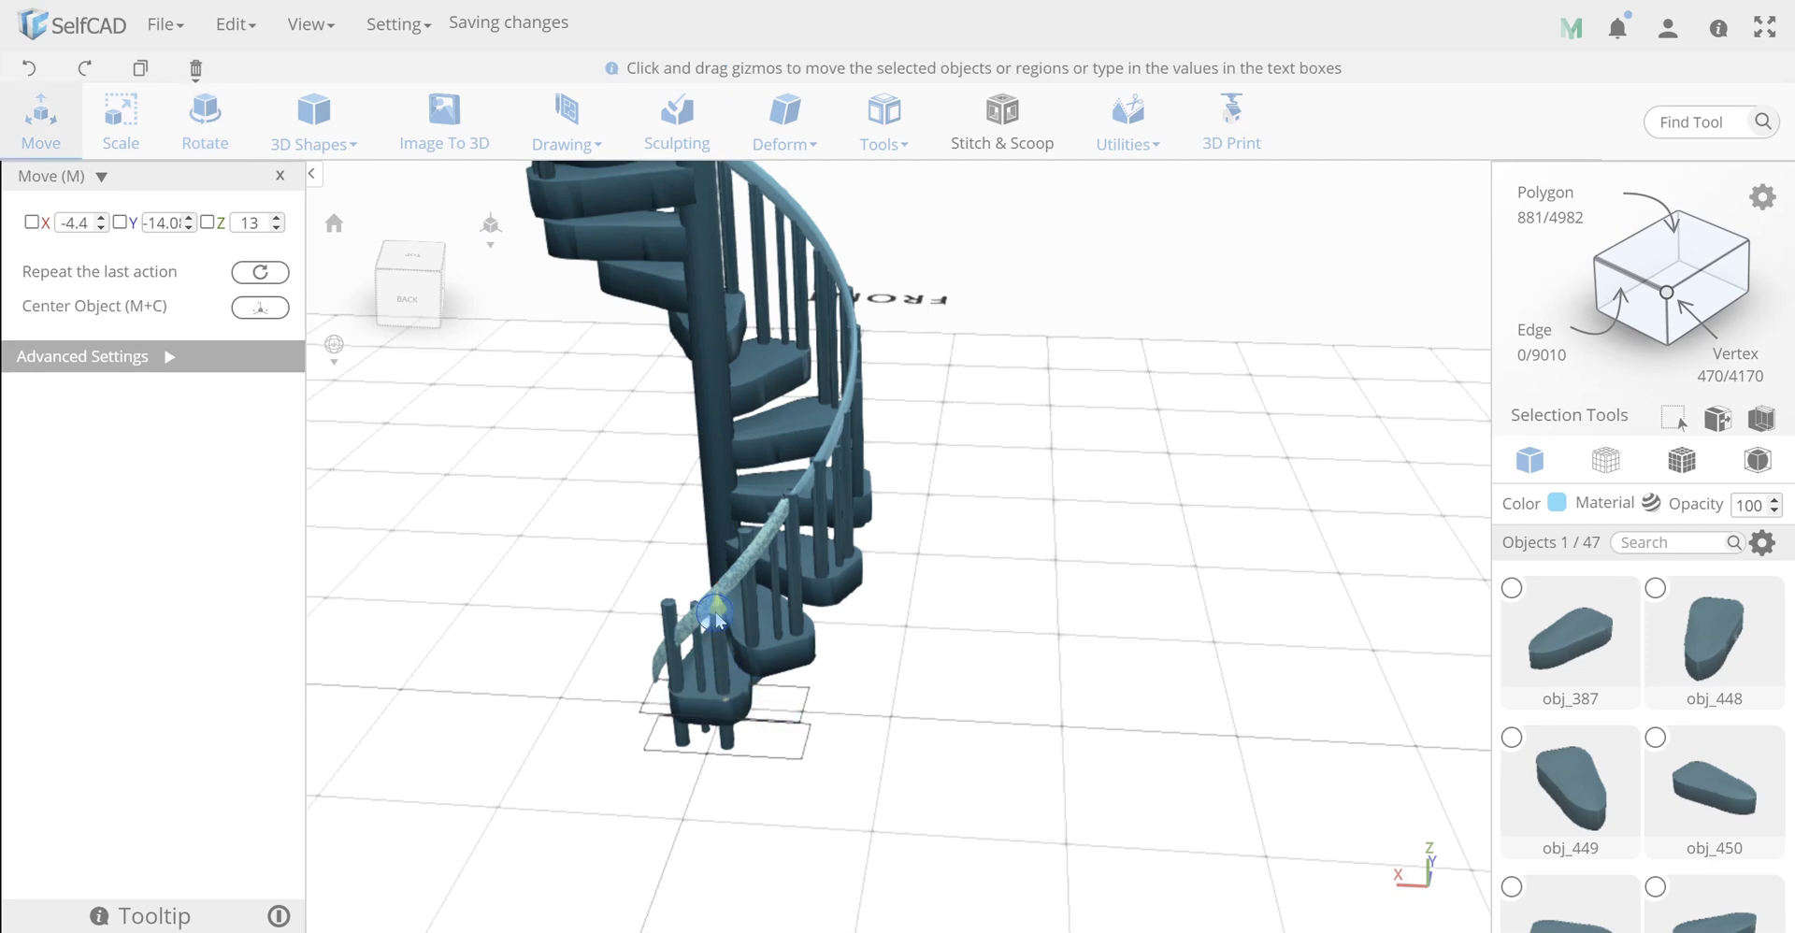
drag(716, 608, 715, 600)
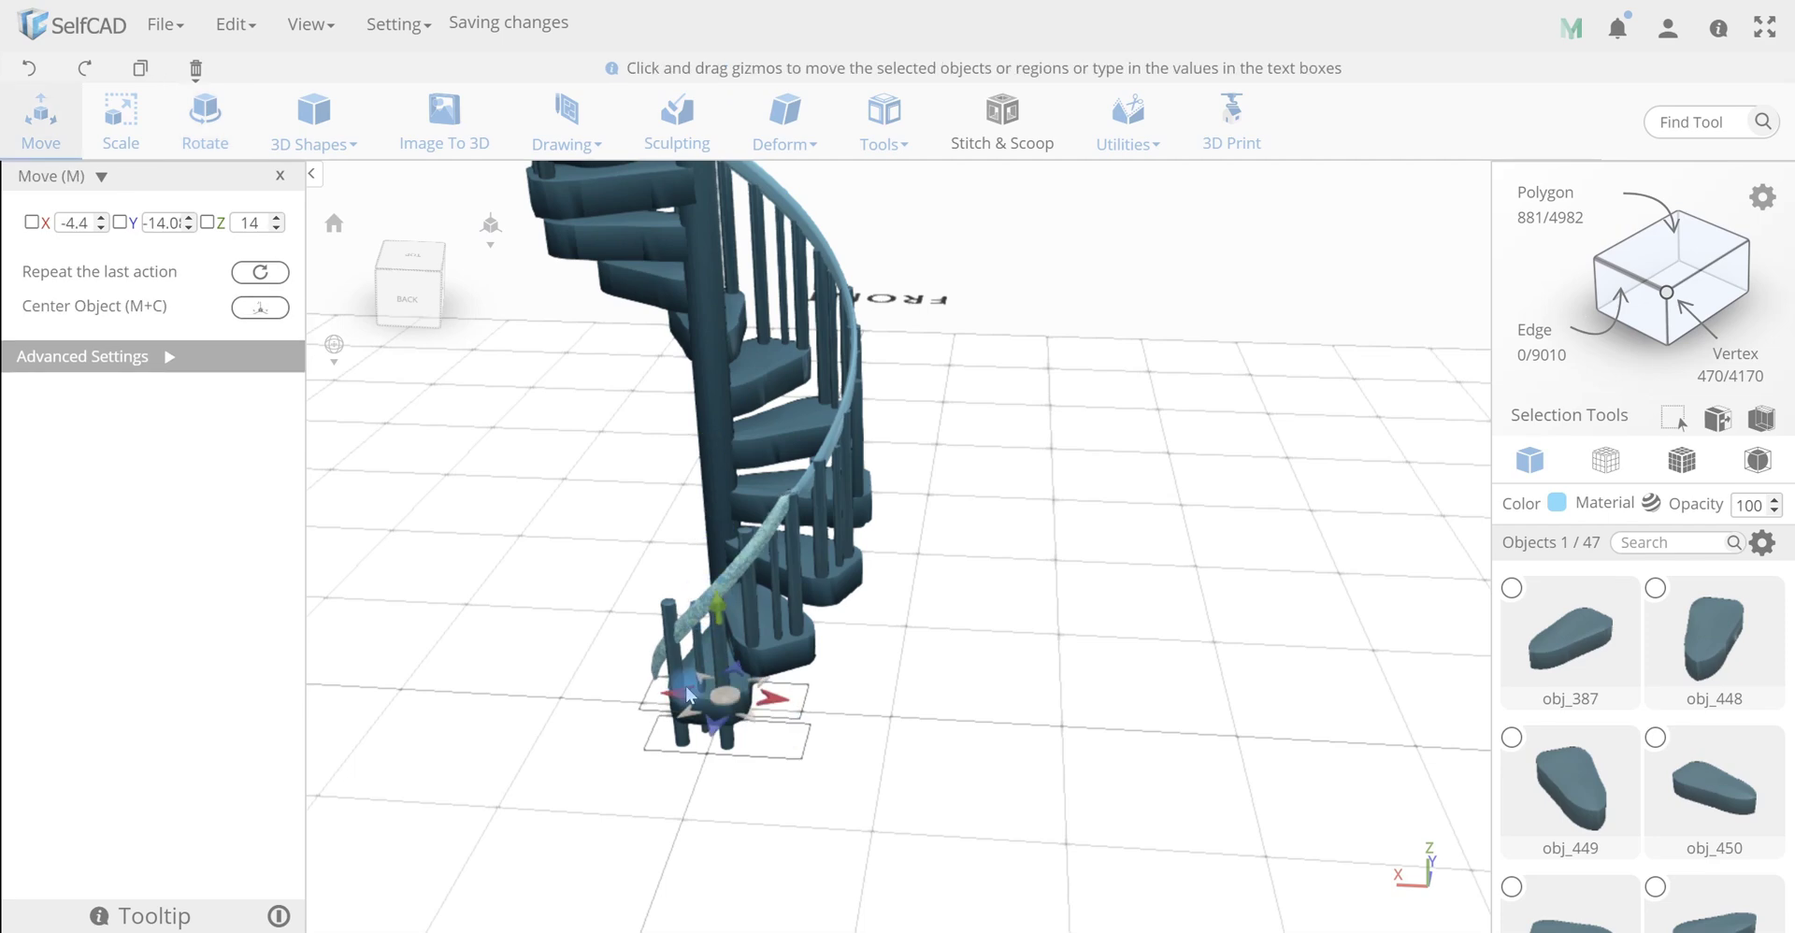
Shorten the outer post on the lowest step to a Z size of about 34.86 so it ends at the handrail
right_drag(707, 747, 750, 727)
right_drag(981, 645, 903, 639)
click(850, 705)
click(822, 766)
click(708, 654)
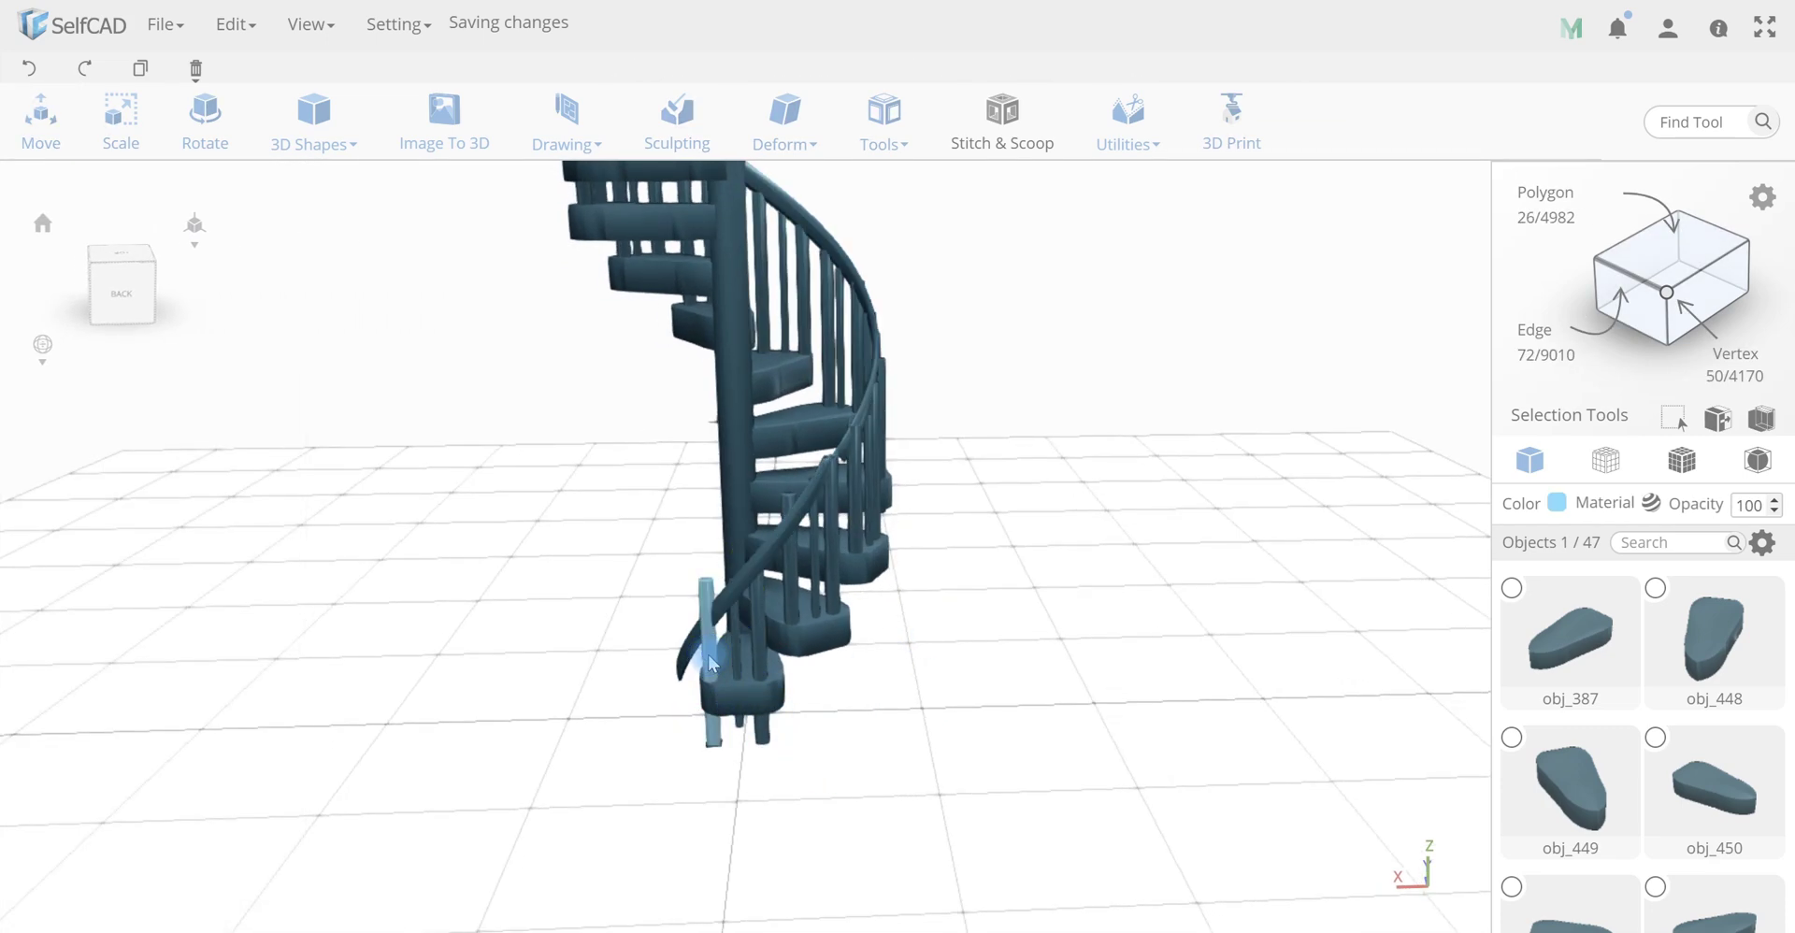
key(s)
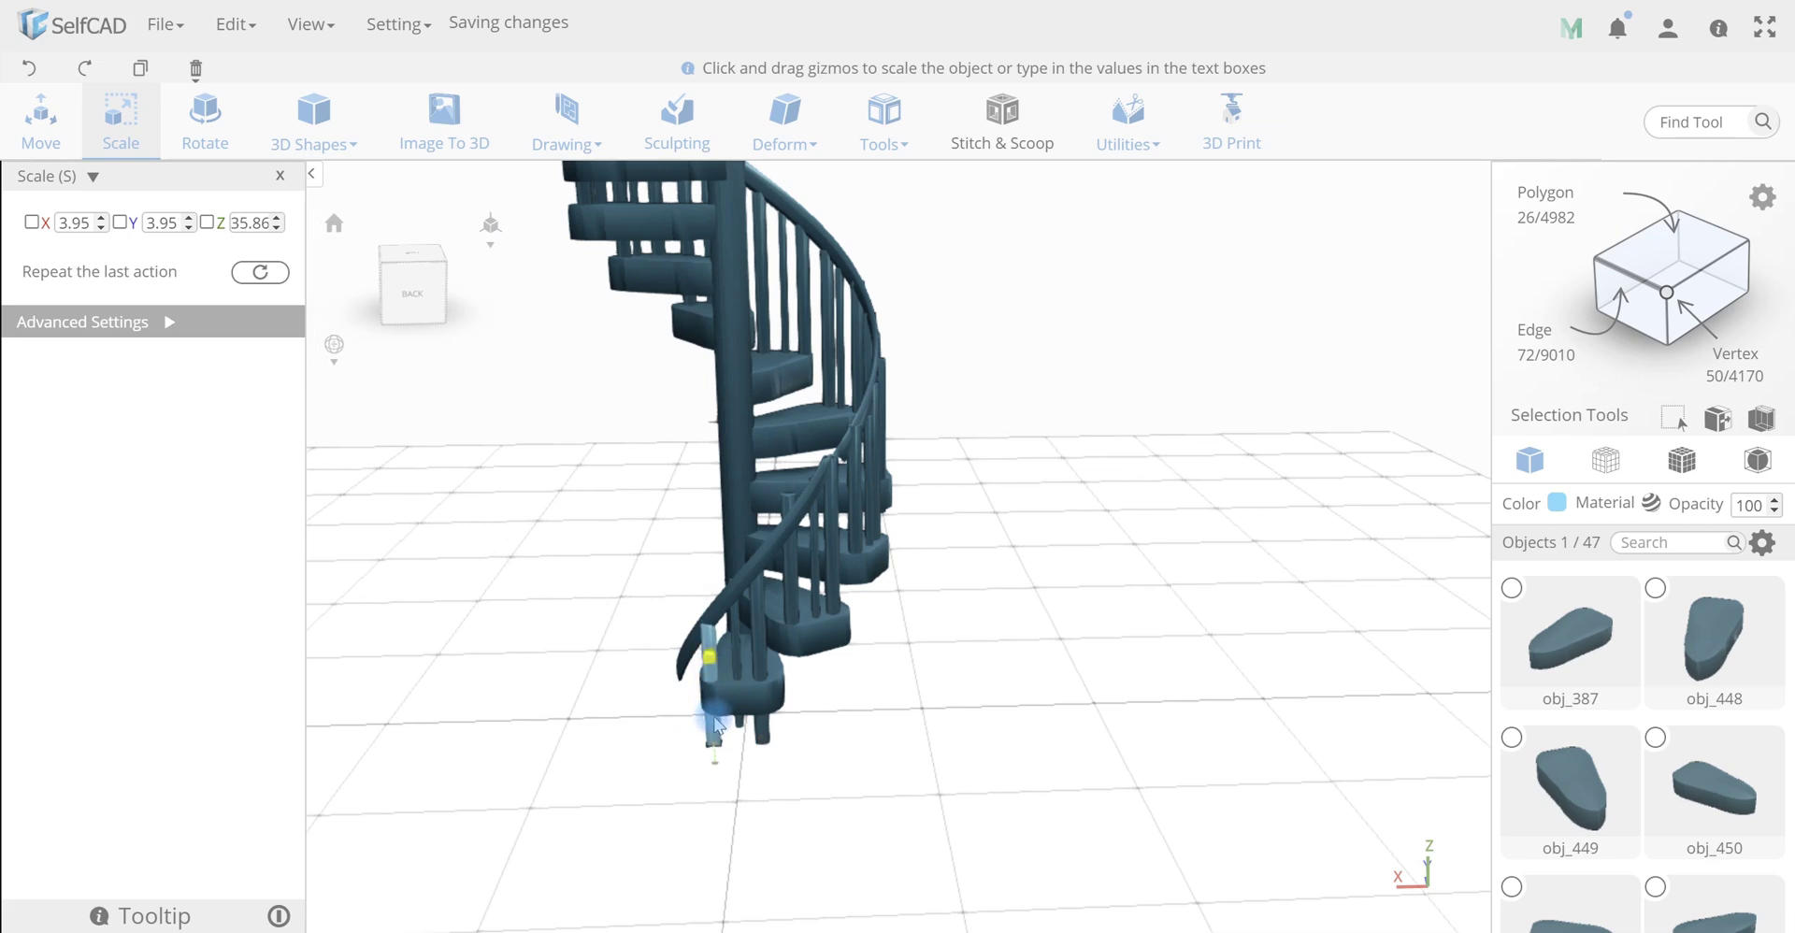
drag(716, 724, 718, 739)
right_drag(718, 738, 714, 648)
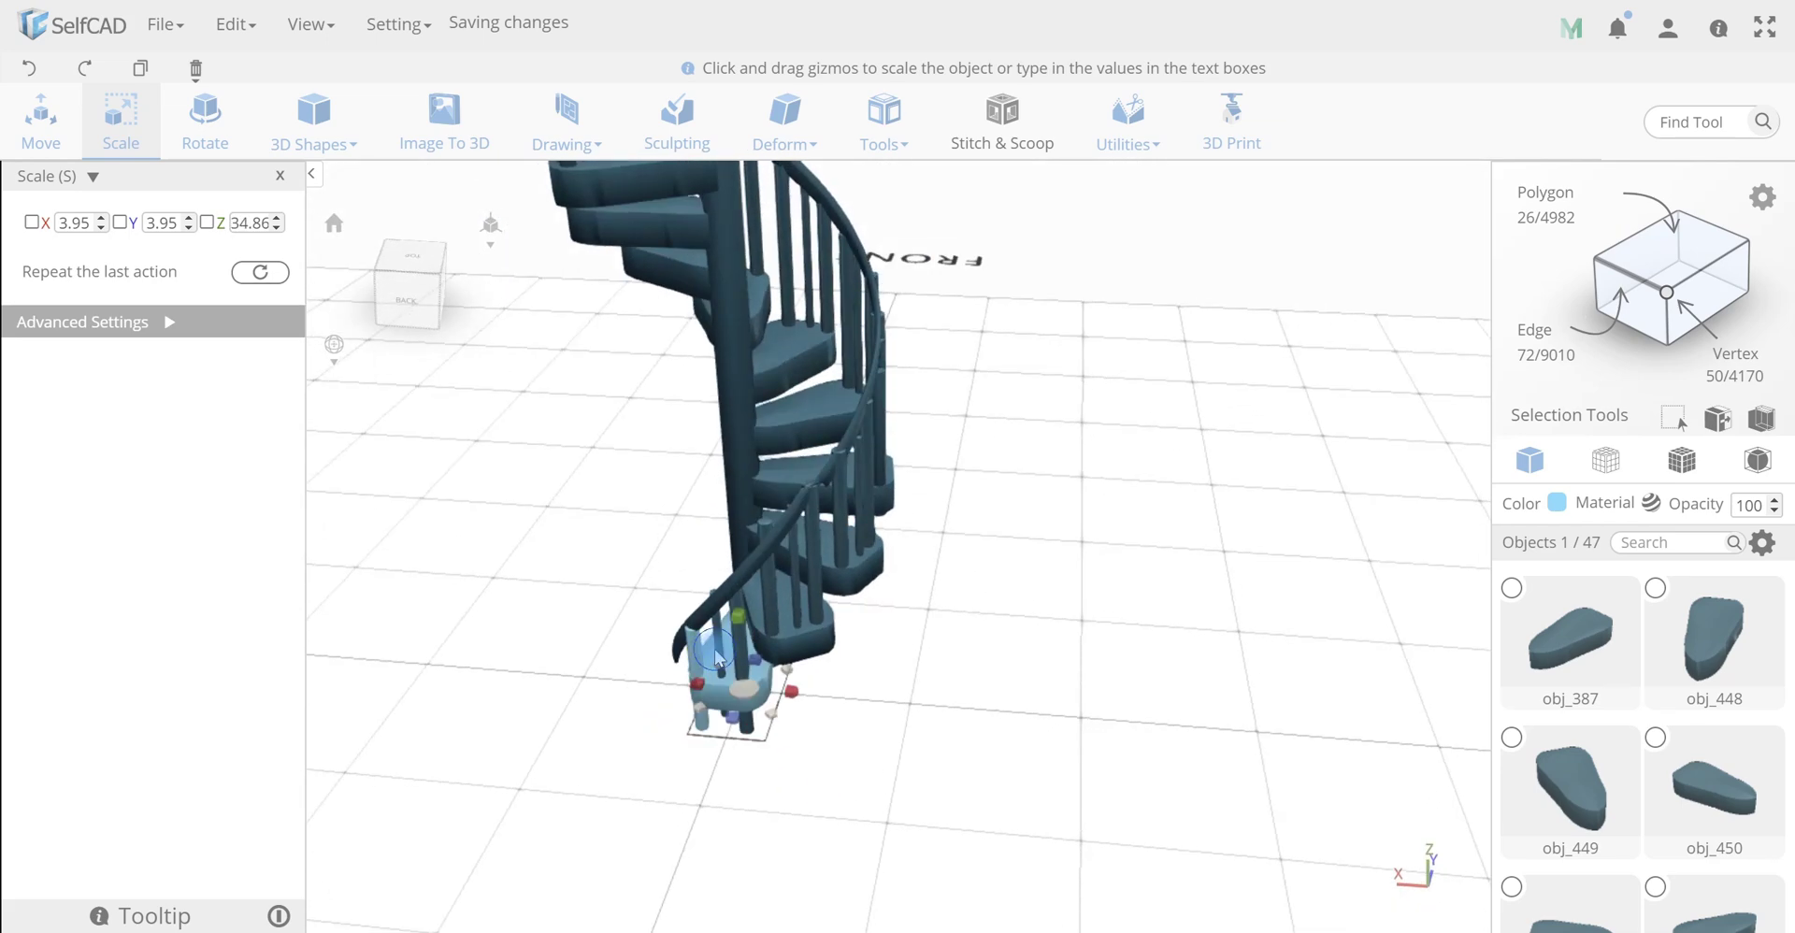
Select the neighbouring post on the lowest step and reduce its height to meet the handrail
click(714, 649)
click(696, 657)
click(726, 666)
click(720, 639)
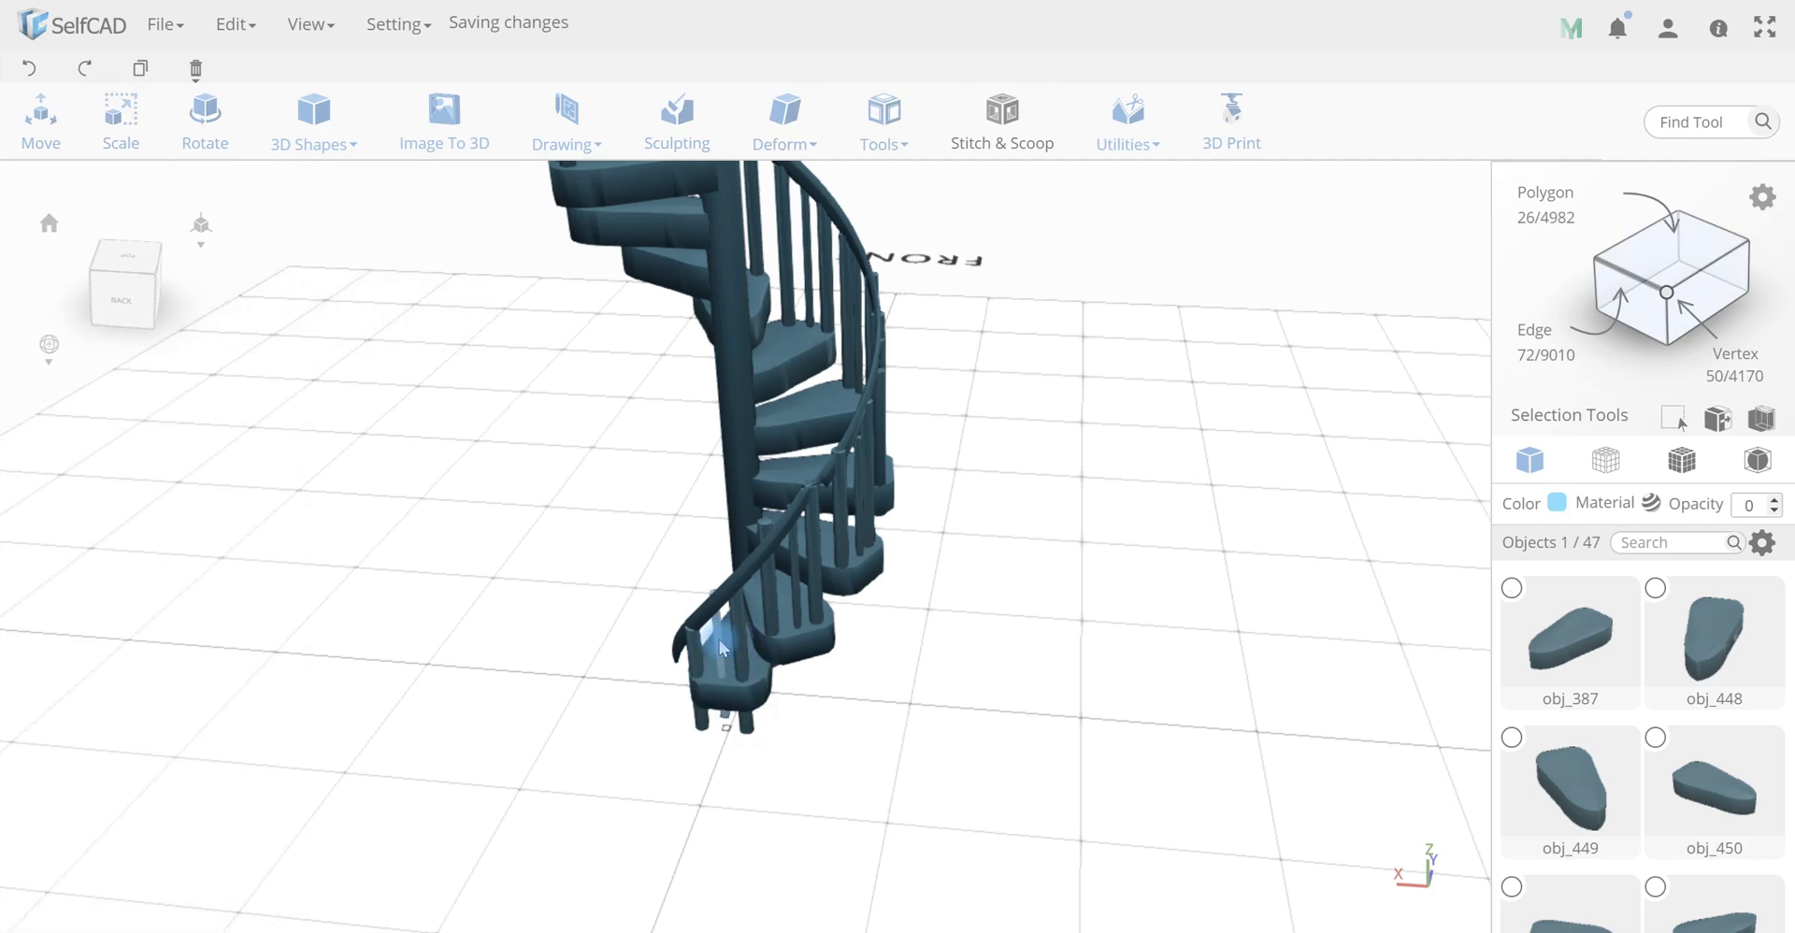
key(s)
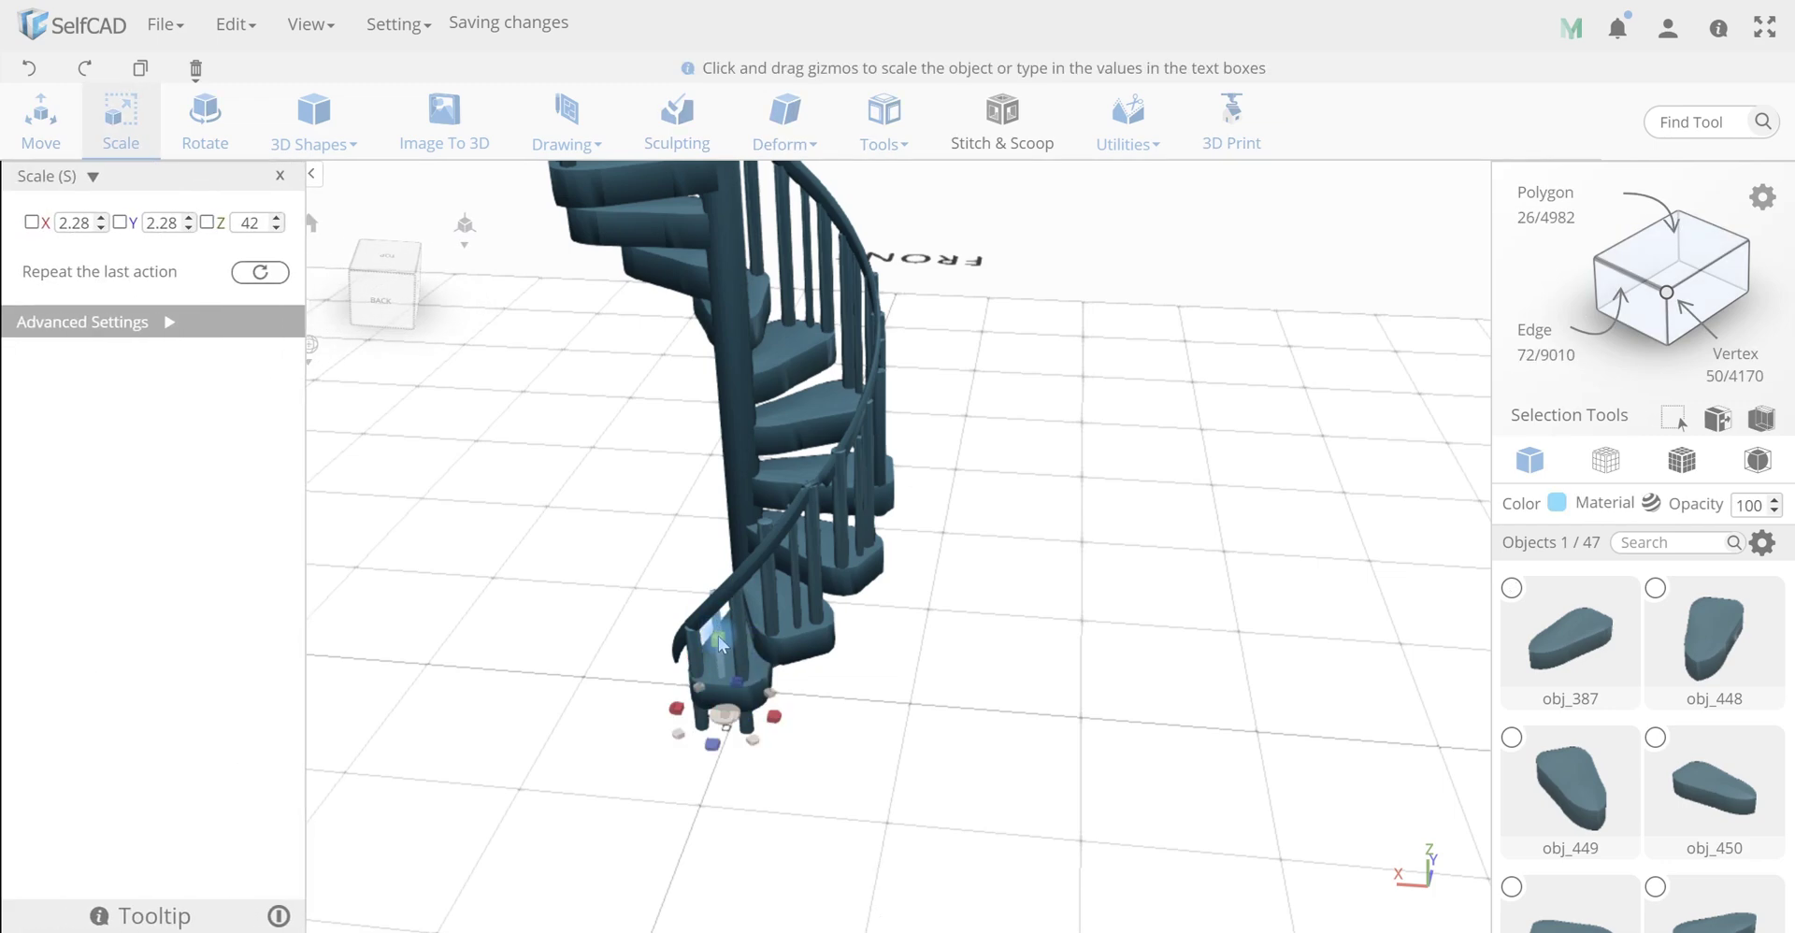
drag(718, 636, 718, 644)
Shorten the posts that protrude above the handrail on the following lower steps
drag(860, 651, 770, 628)
click(765, 593)
click(714, 642)
drag(878, 614, 853, 649)
click(764, 602)
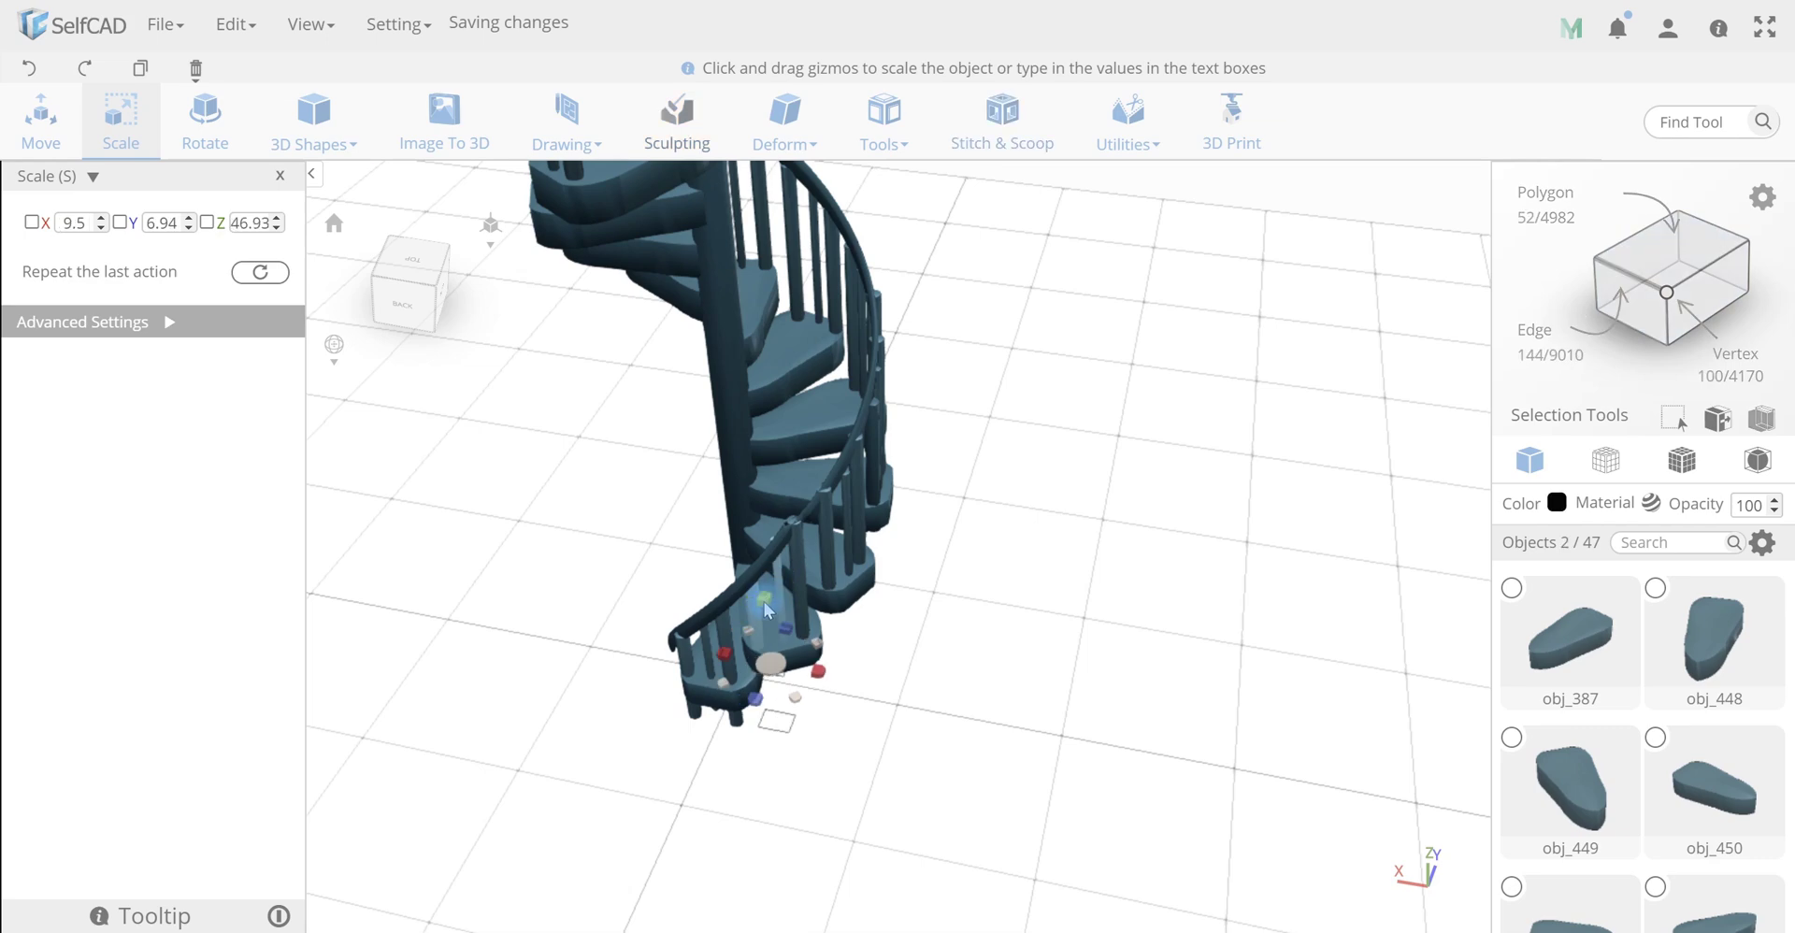
click(775, 586)
drag(898, 616, 815, 607)
mouse_move(881, 555)
mouse_down()
mouse_move(896, 579)
mouse_move(829, 715)
mouse_move(877, 553)
mouse_up()
drag(915, 572, 942, 629)
Select the upper handrail section and thicken it slightly with the Extrusion tool
click(887, 598)
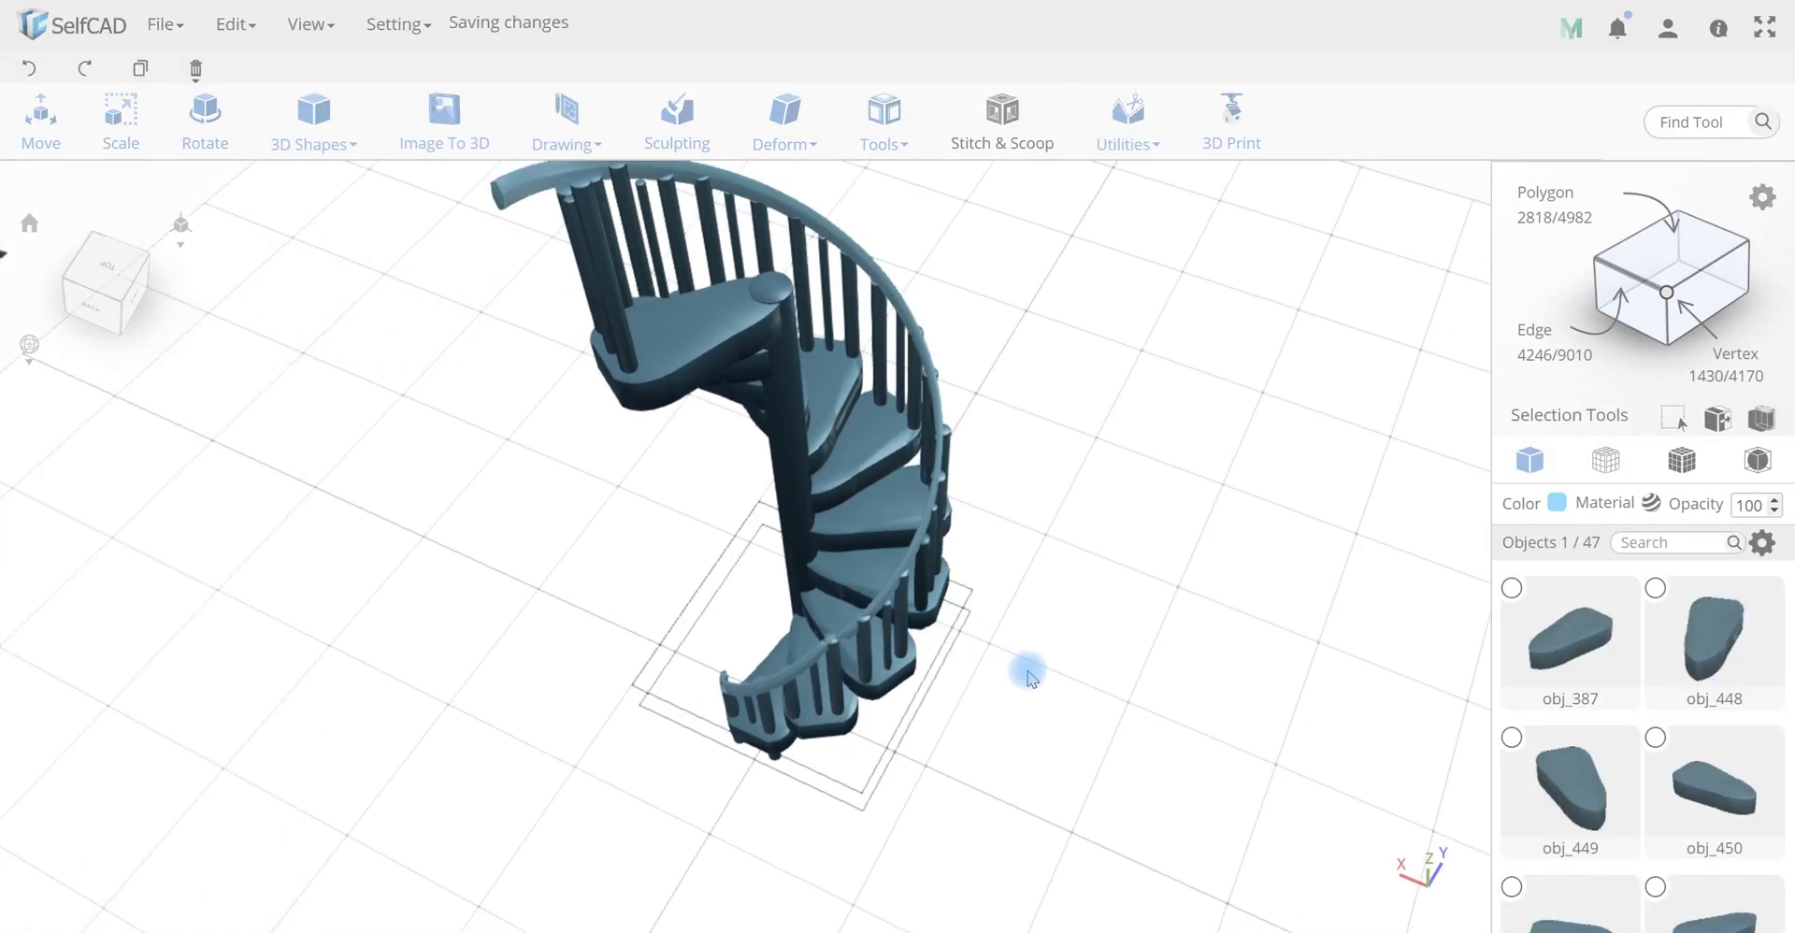
drag(1029, 670, 921, 574)
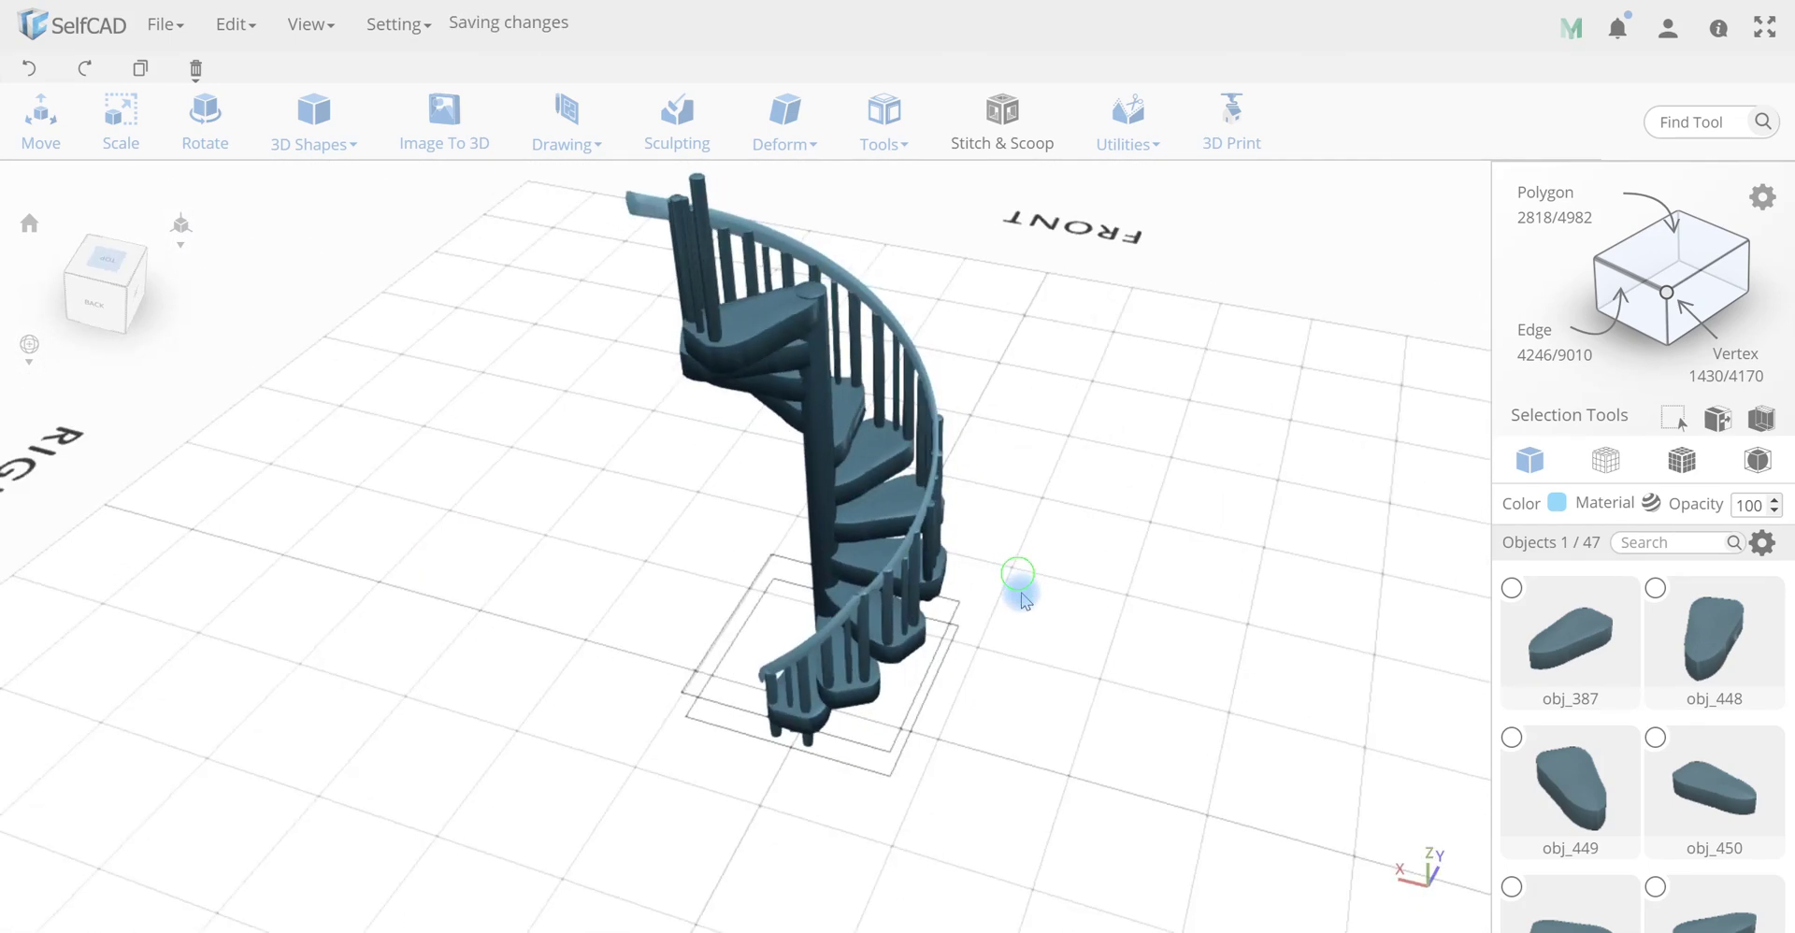
drag(1021, 598, 958, 604)
click(883, 131)
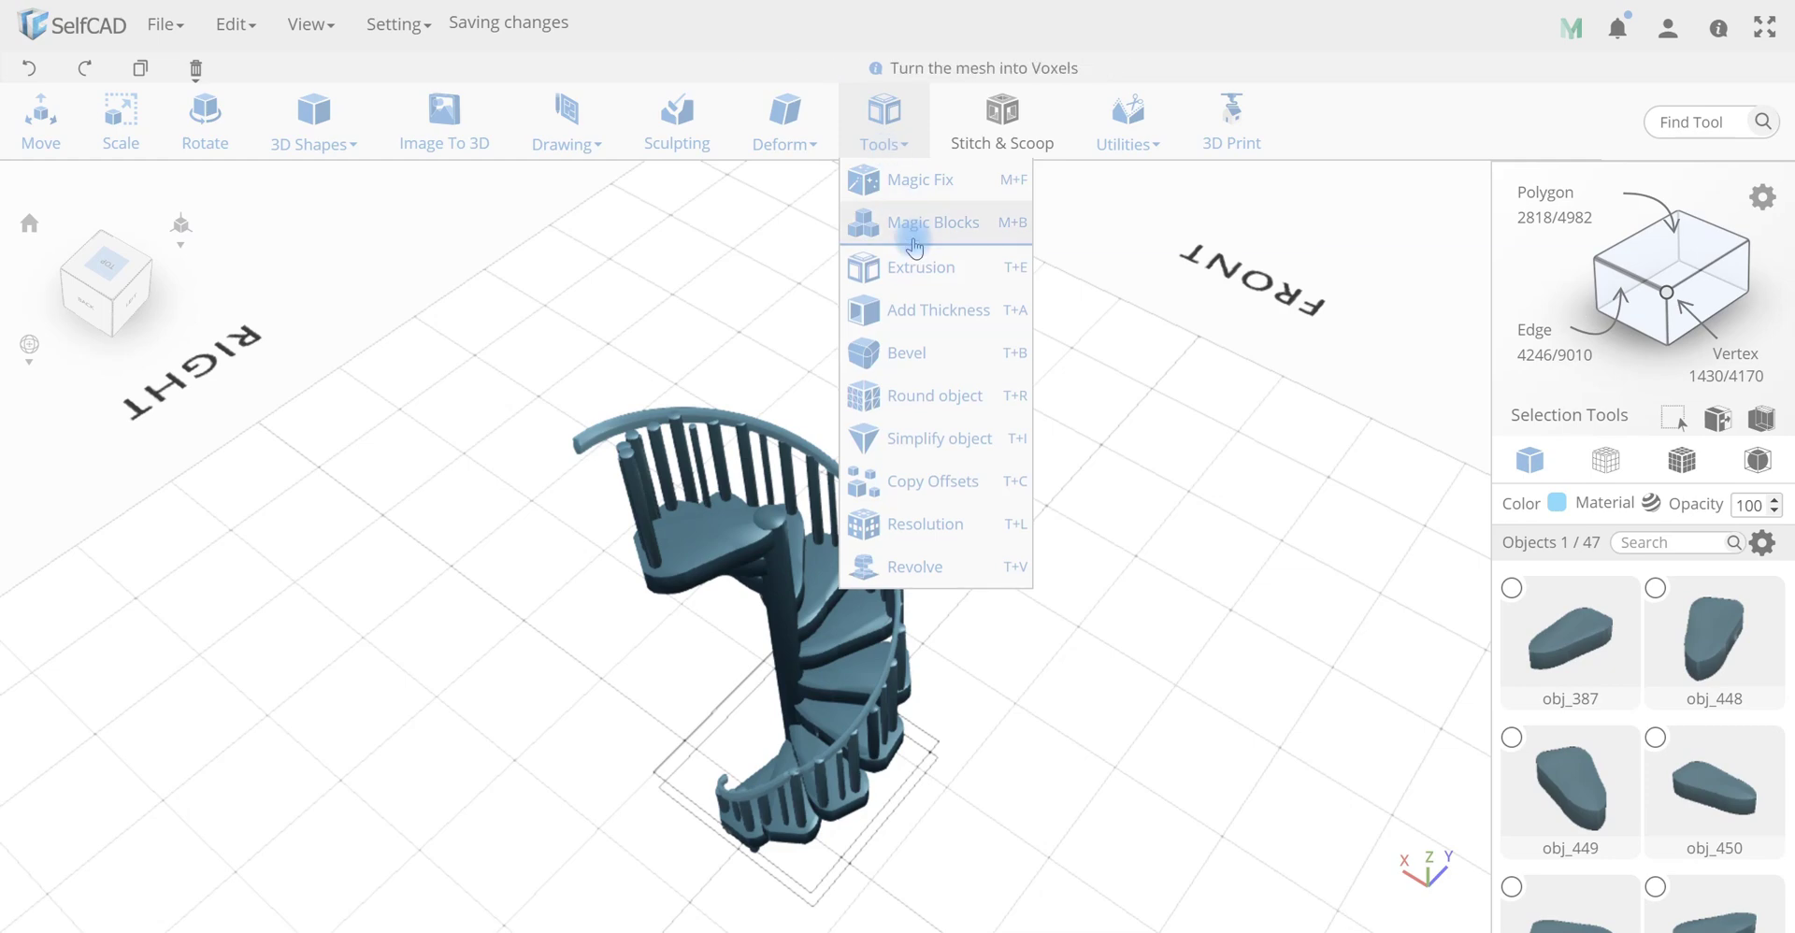
click(991, 267)
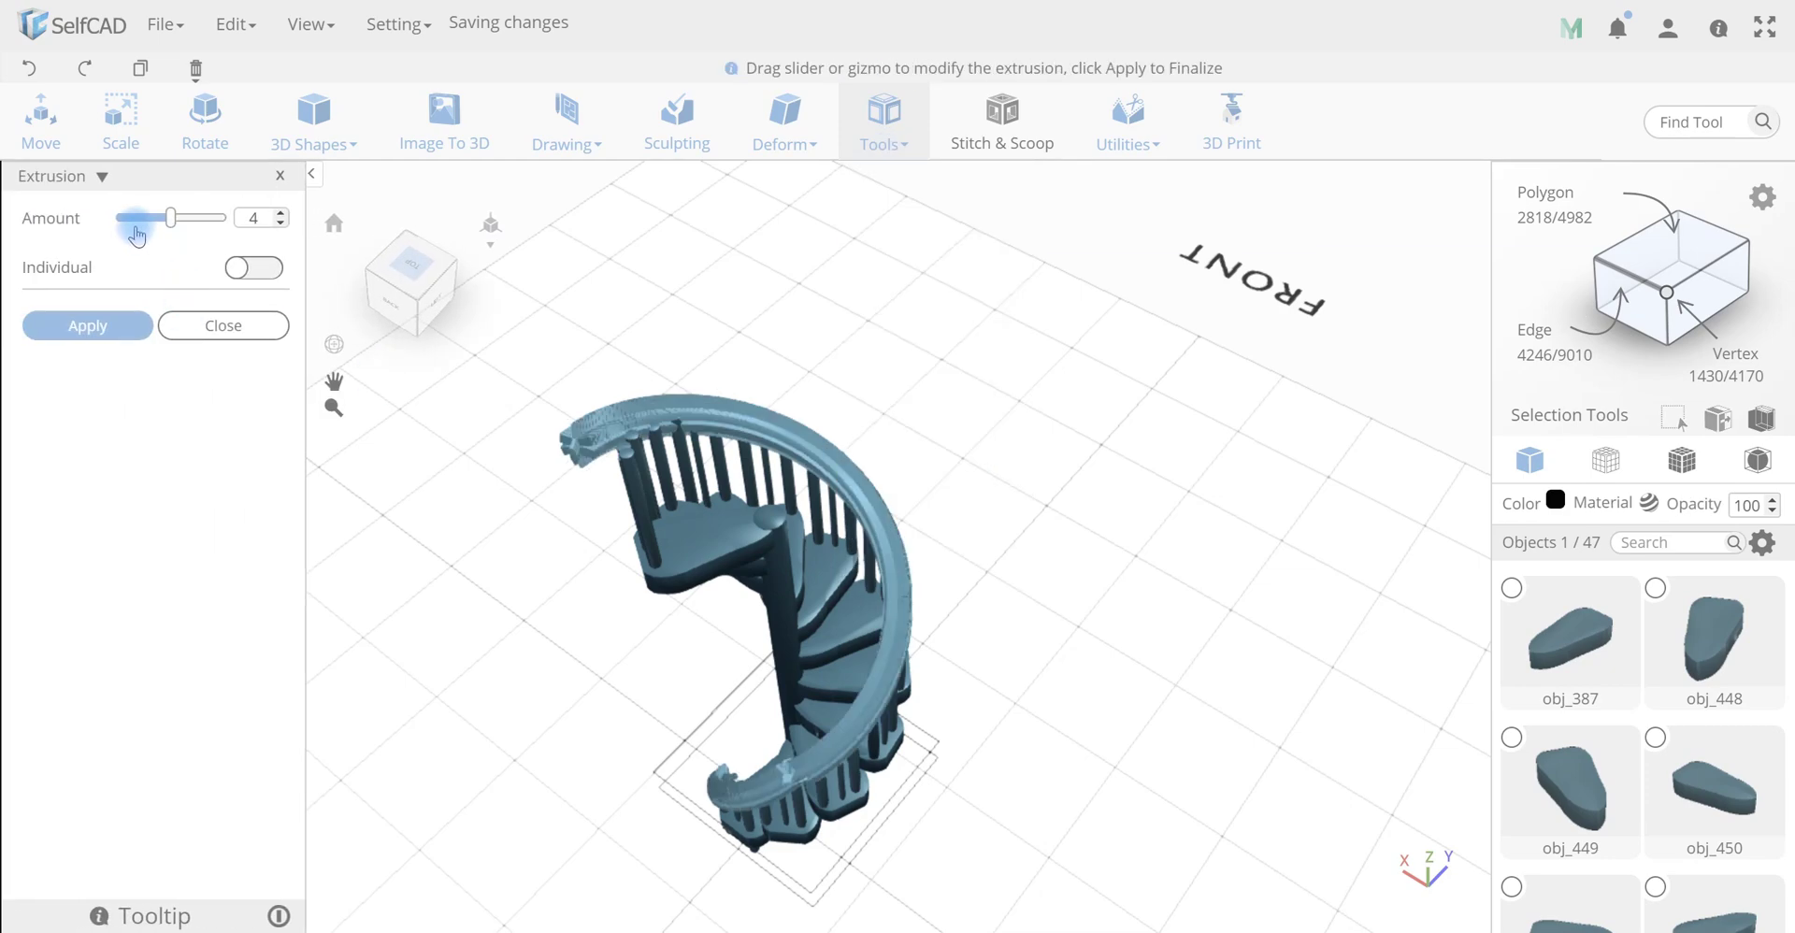
drag(135, 227, 171, 260)
drag(482, 425, 726, 520)
scroll(552, 584, up, 5)
drag(552, 584, 634, 610)
click(87, 325)
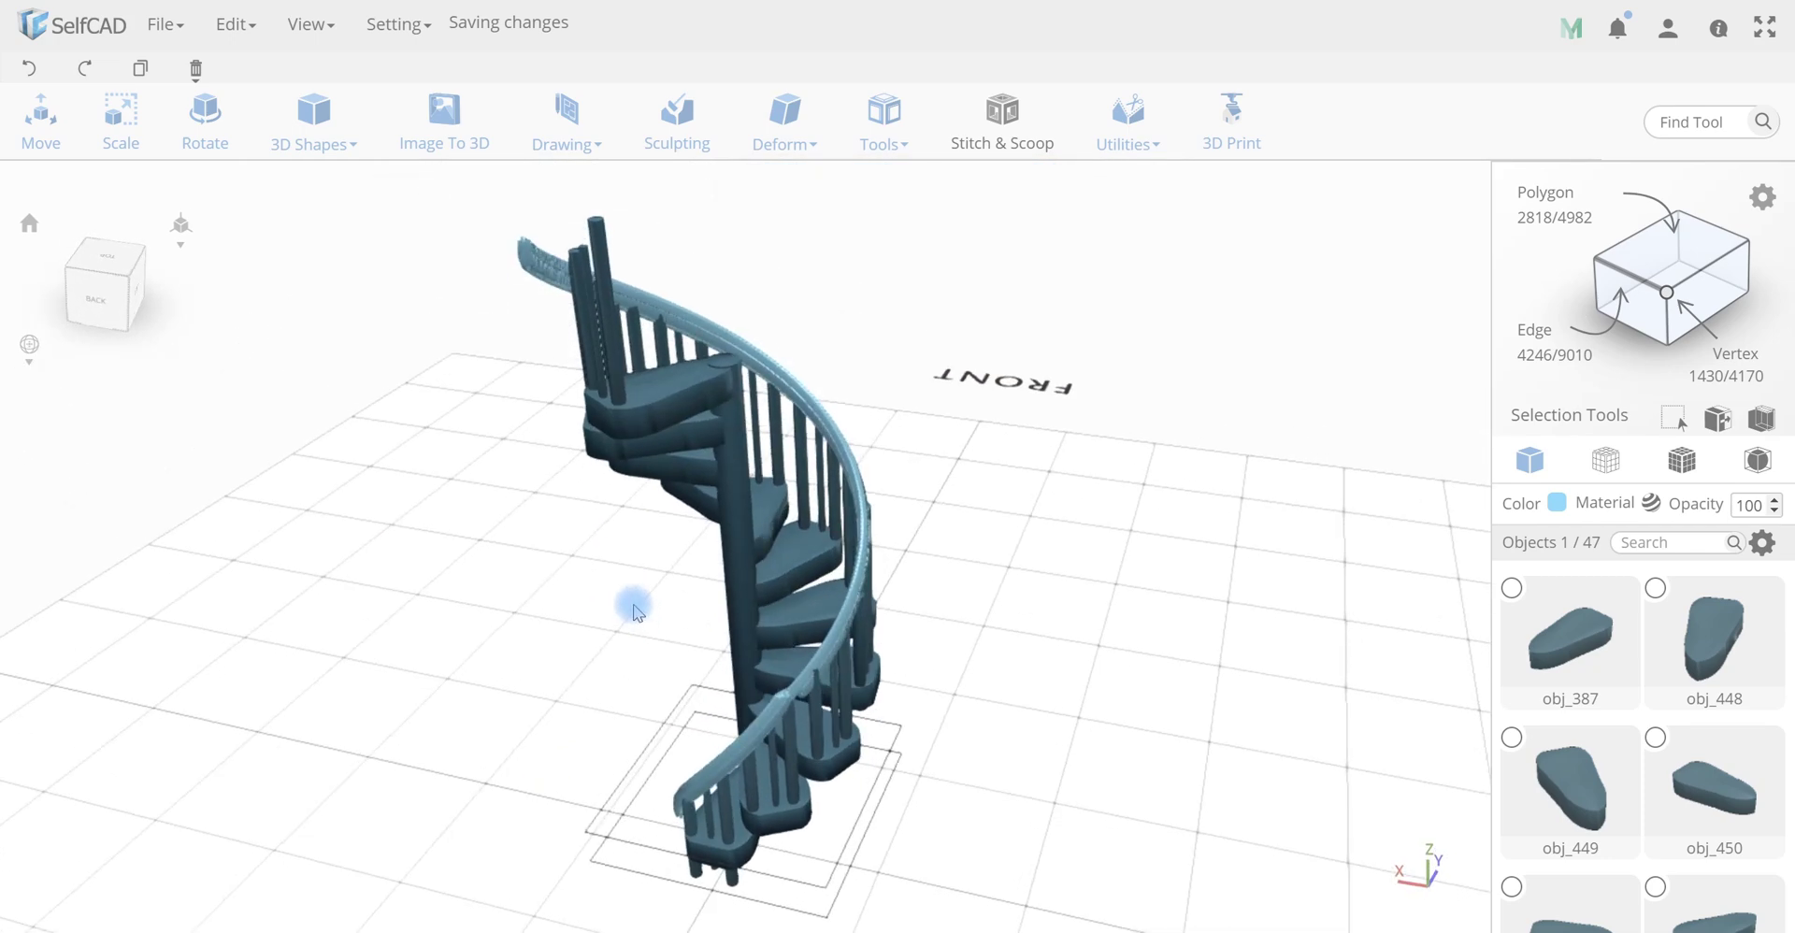
Move the upper handrail section along X to about -0.72 so that it lines up with the posts
key(m)
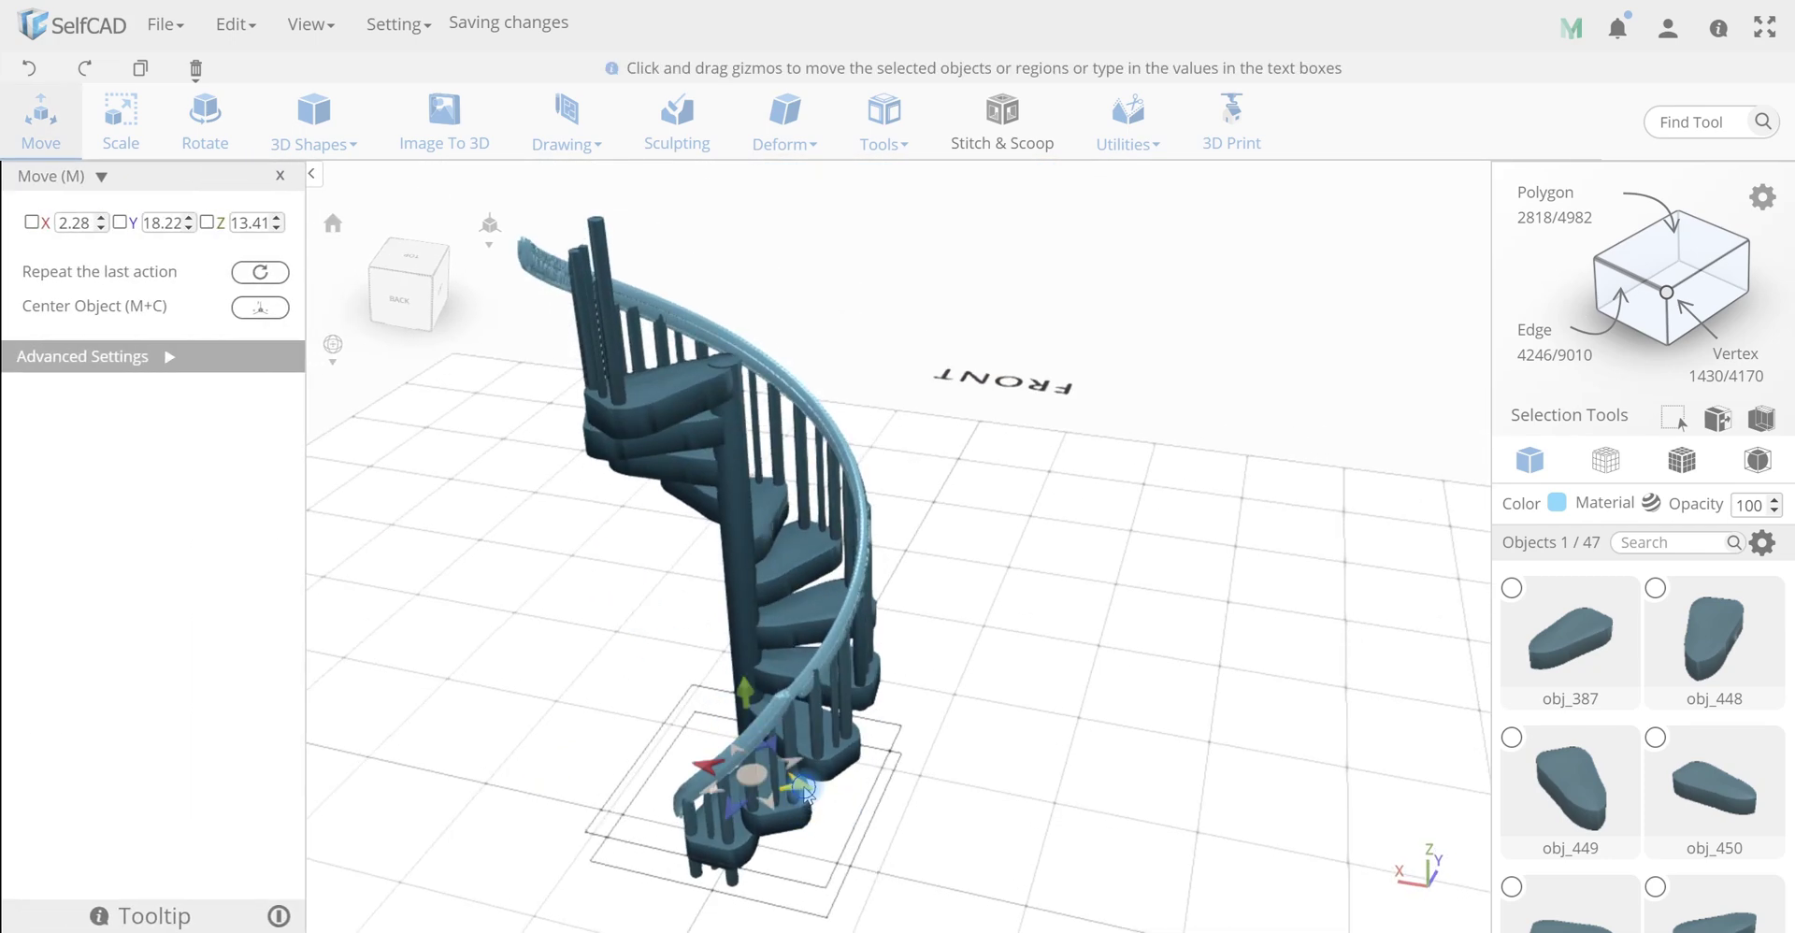
drag(808, 793, 741, 736)
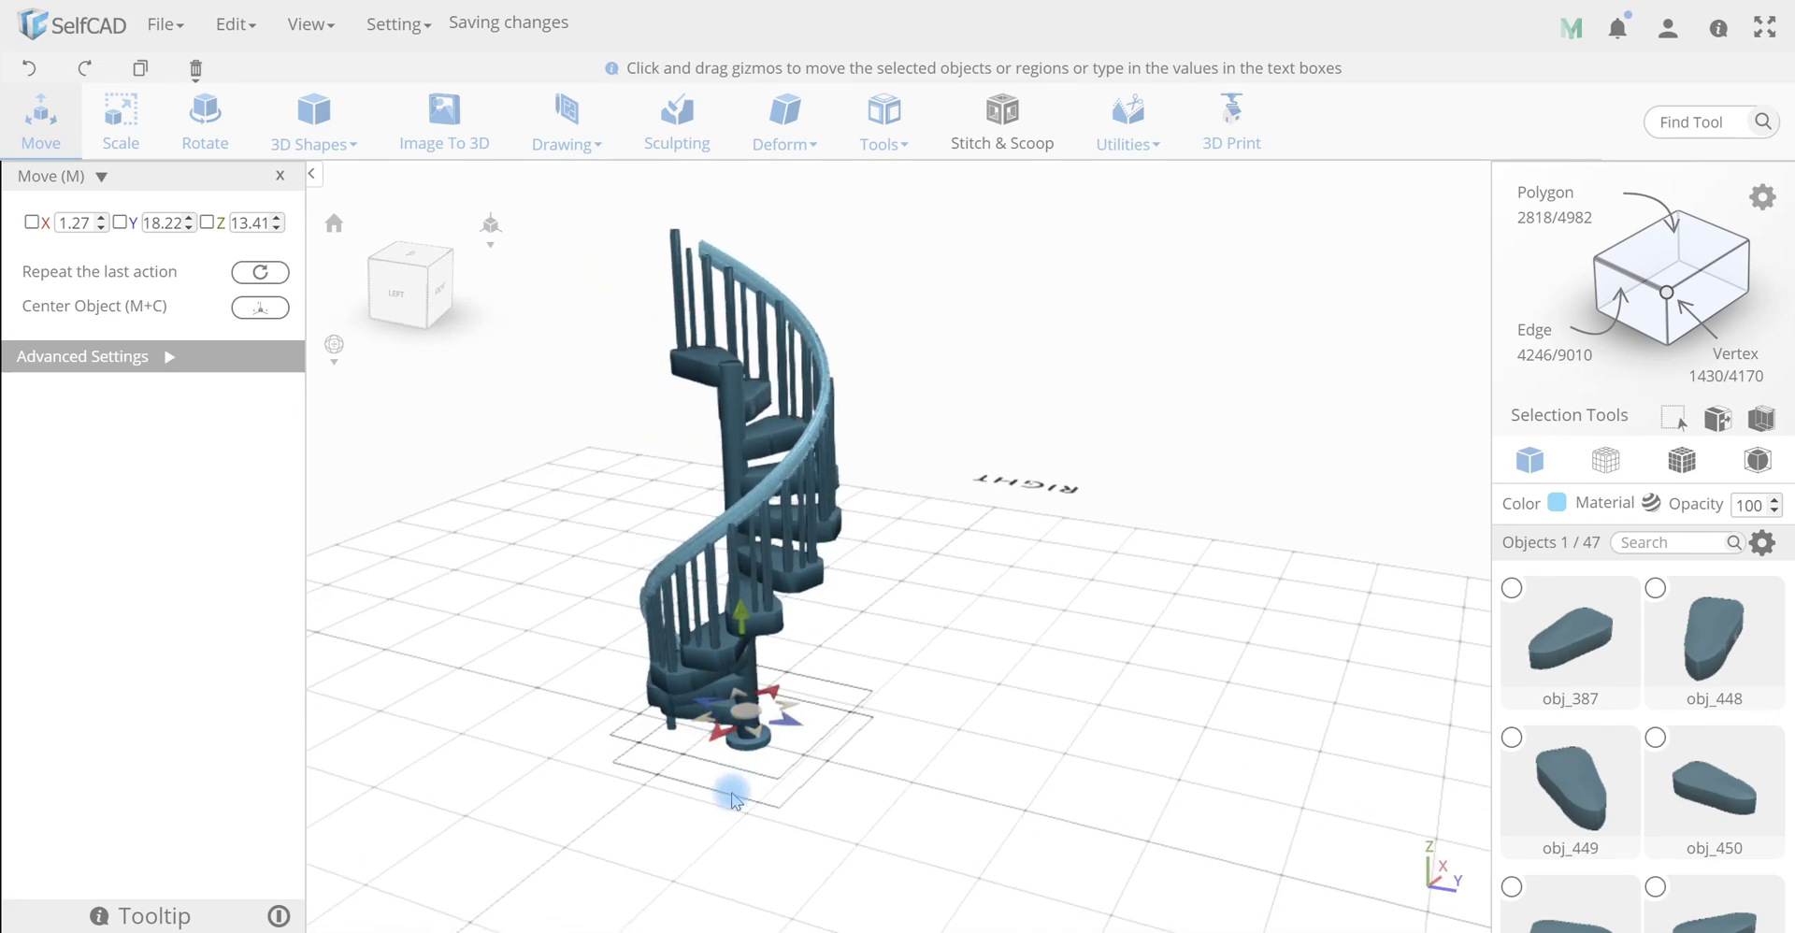
drag(732, 800, 873, 845)
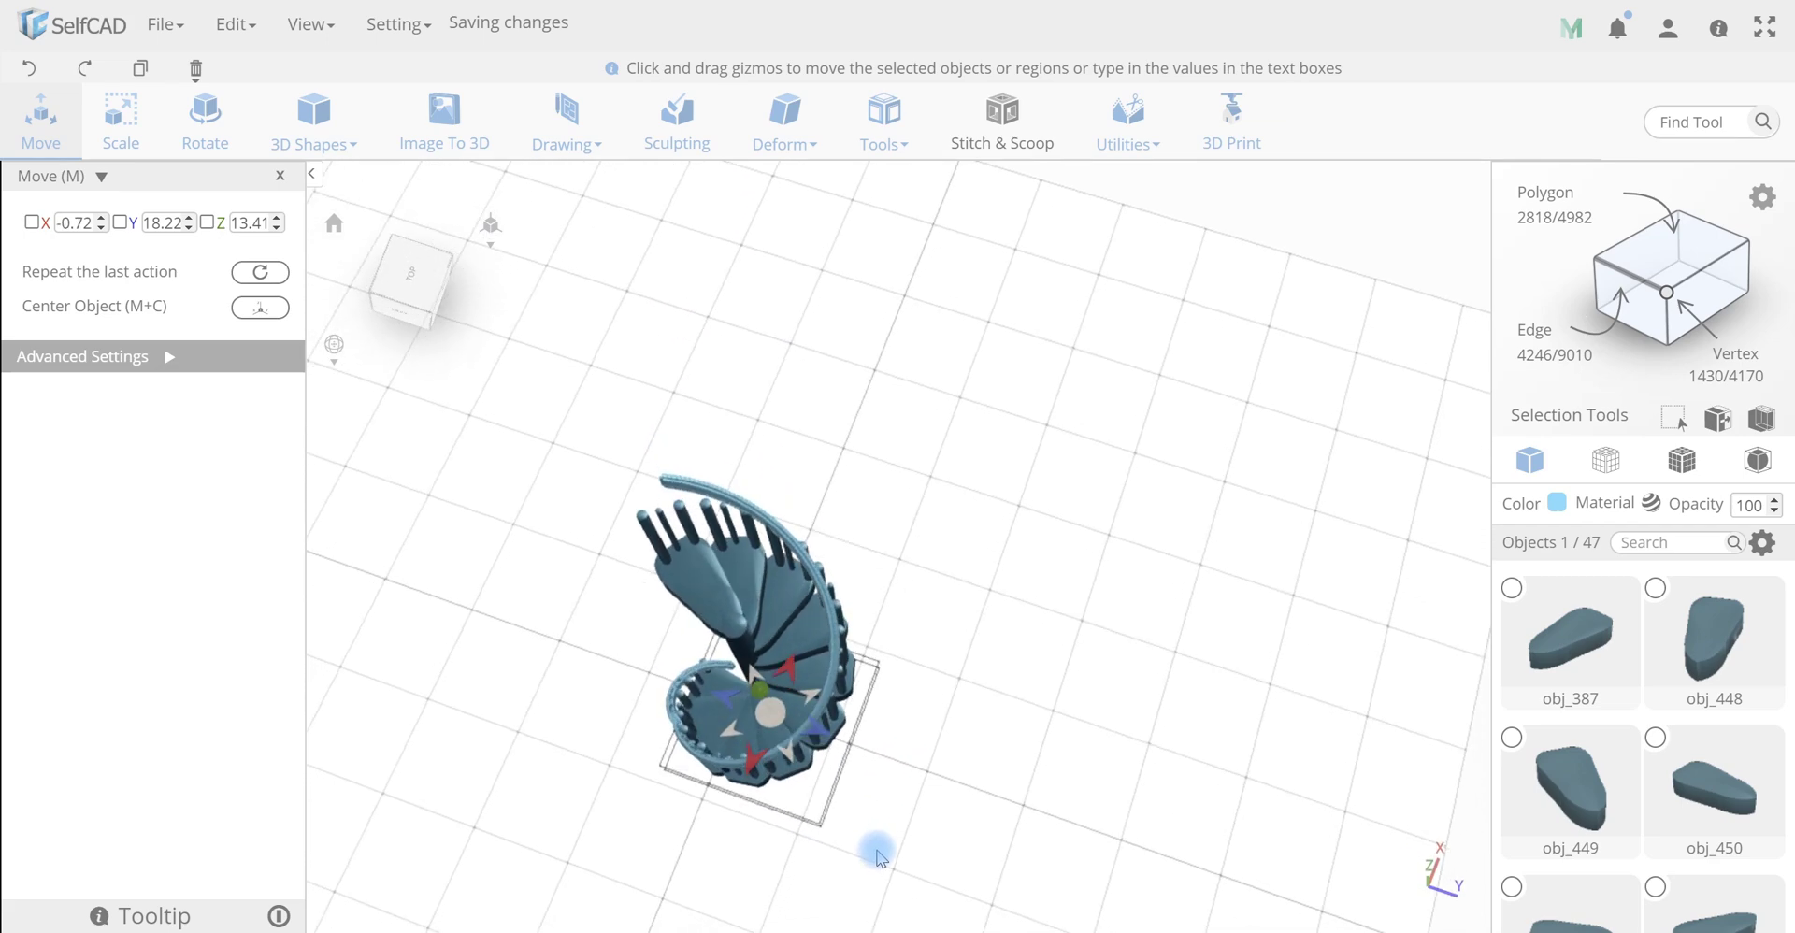
Viewed from above, scale the upper handrail section to about 82.08 in Y
key(s)
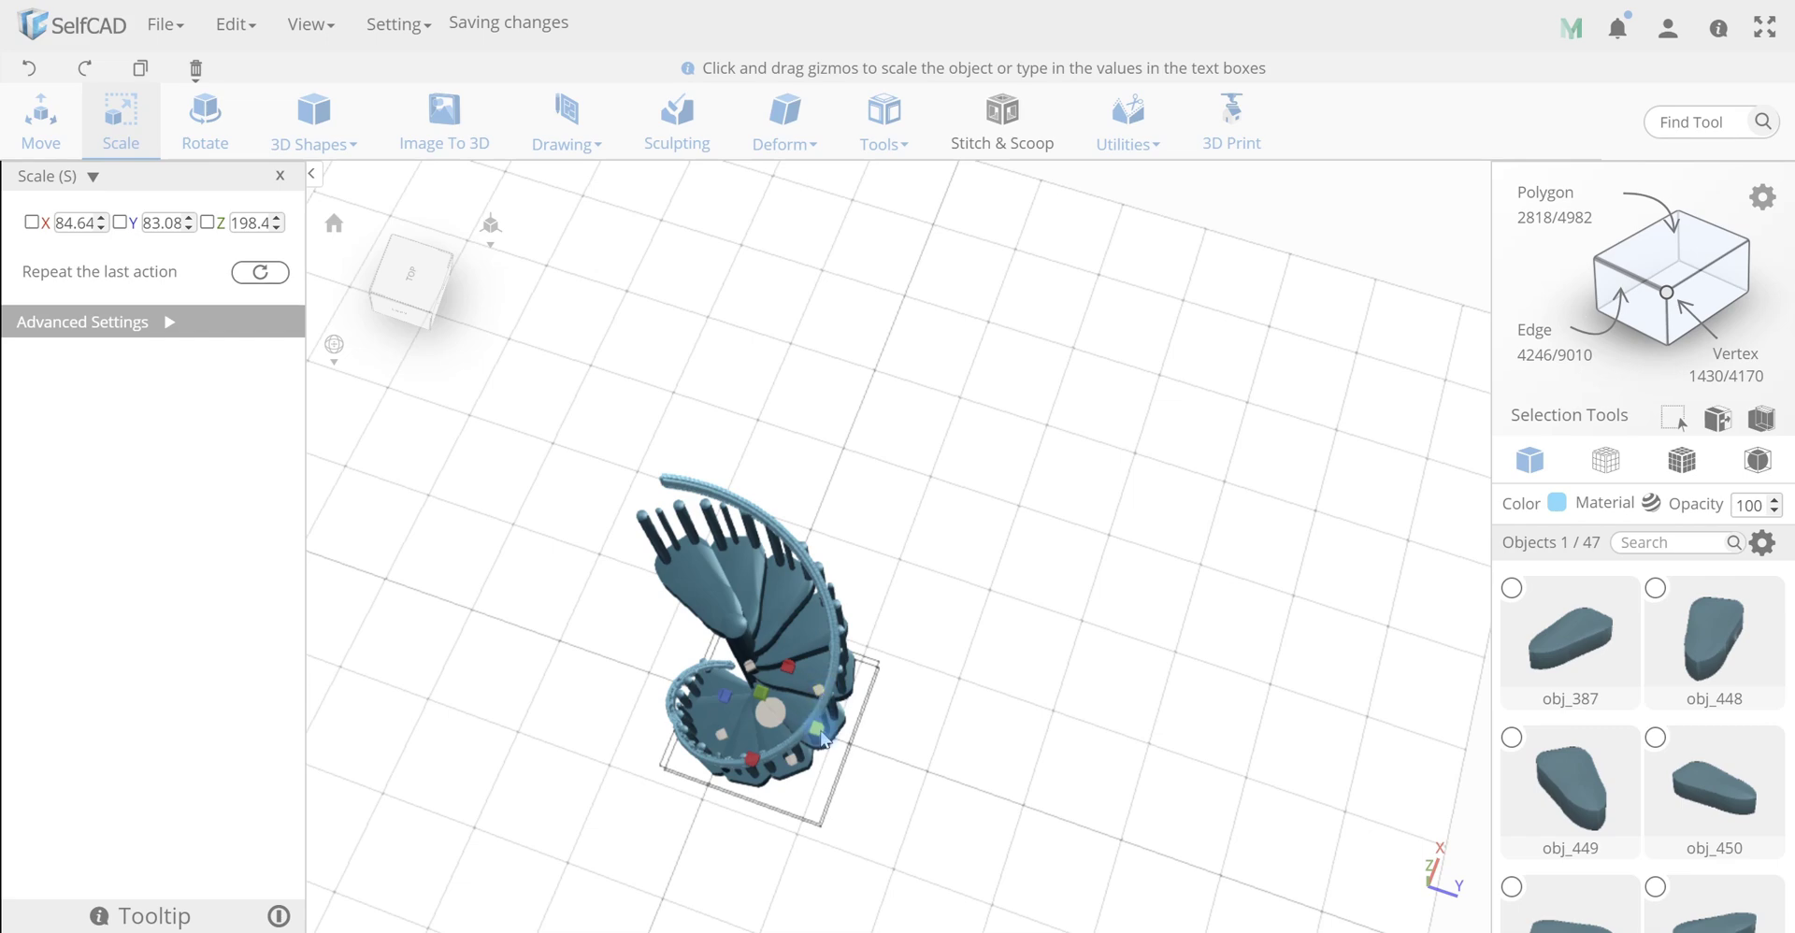
drag(820, 739, 904, 725)
click(404, 280)
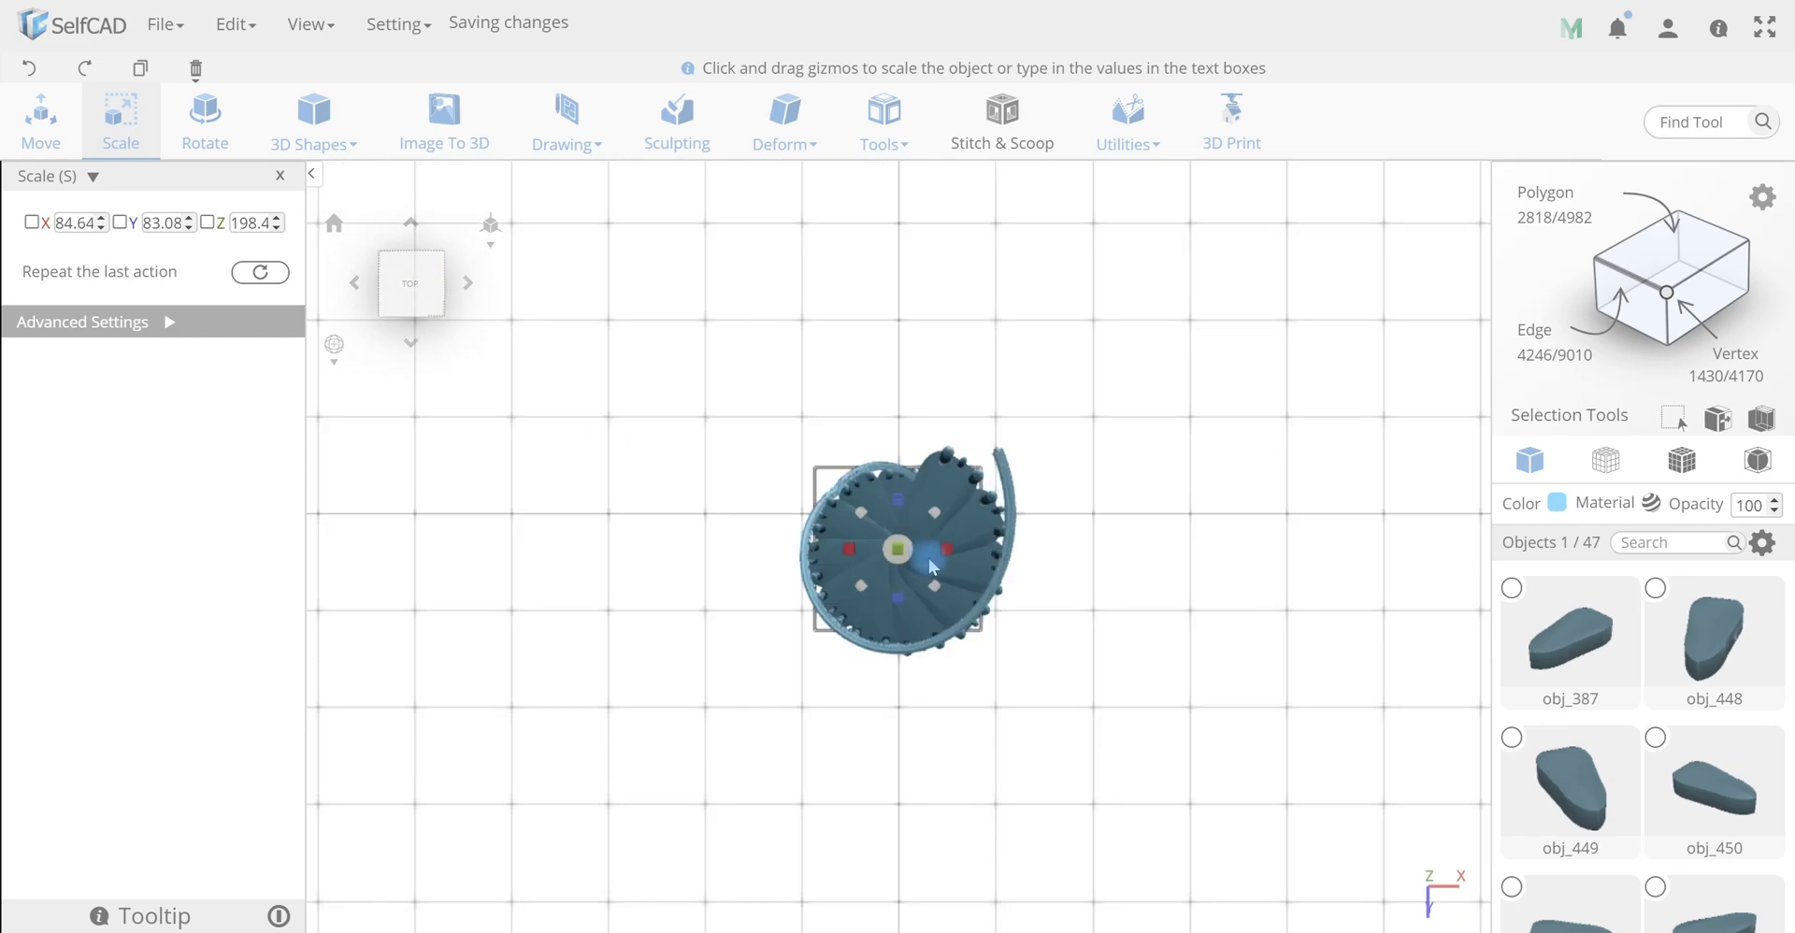
right_drag(1064, 634, 1033, 652)
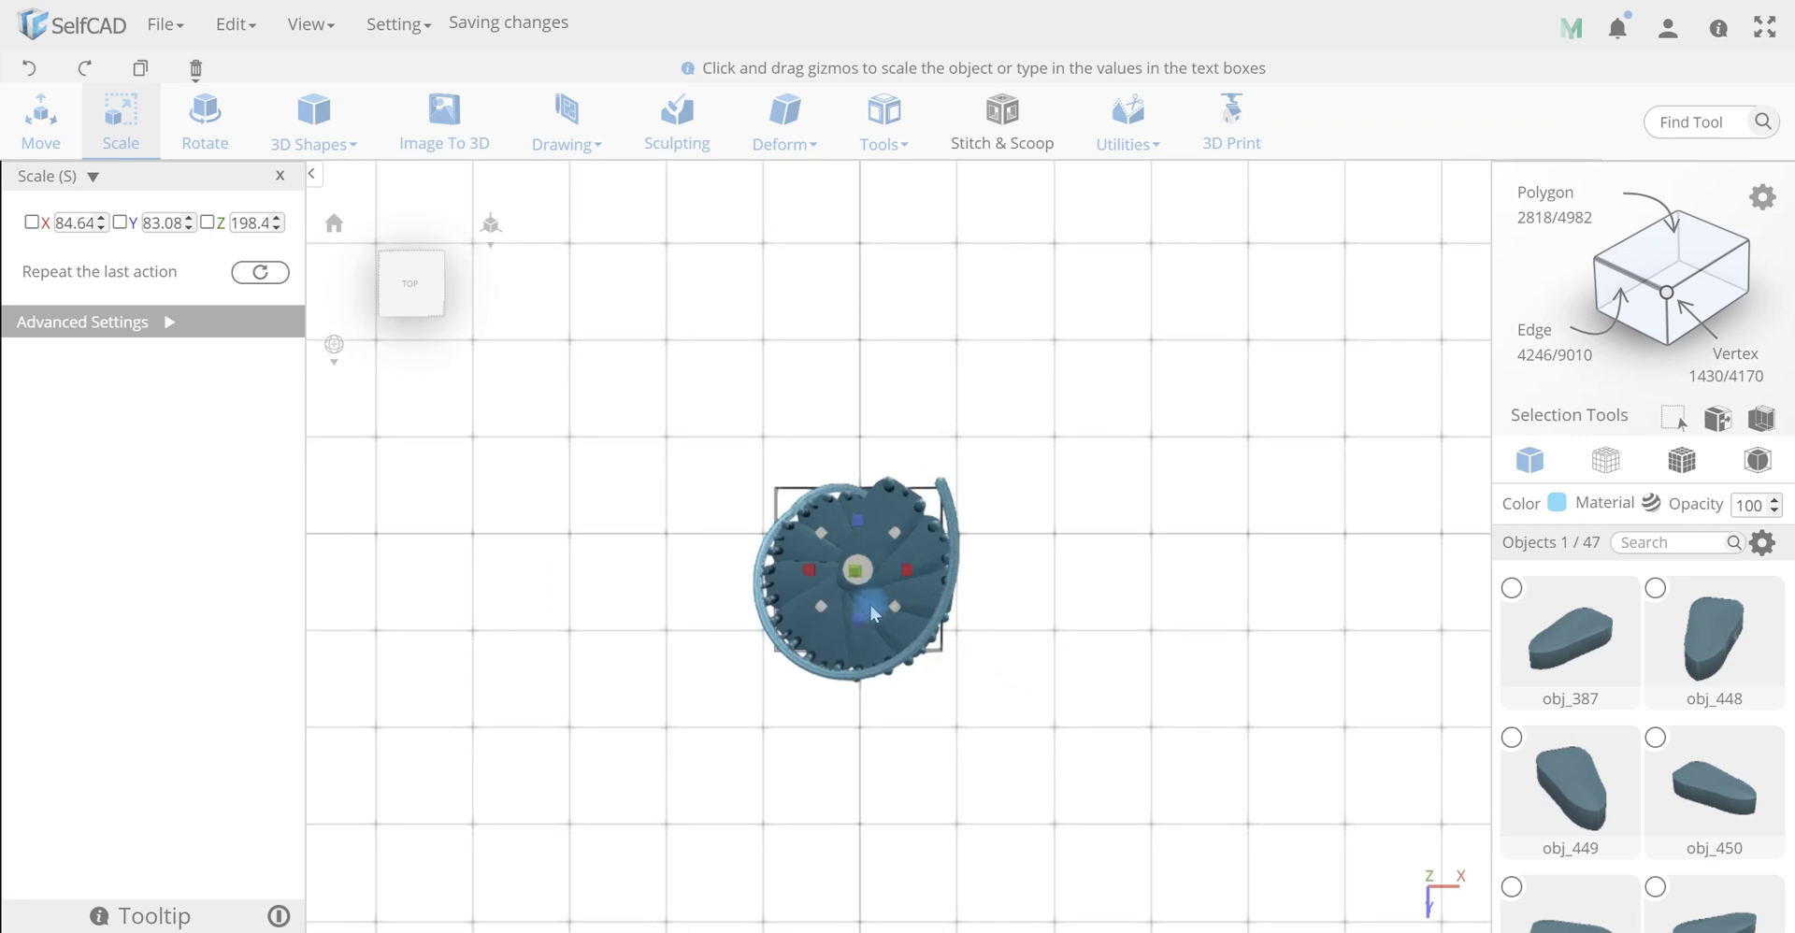
drag(862, 620, 867, 615)
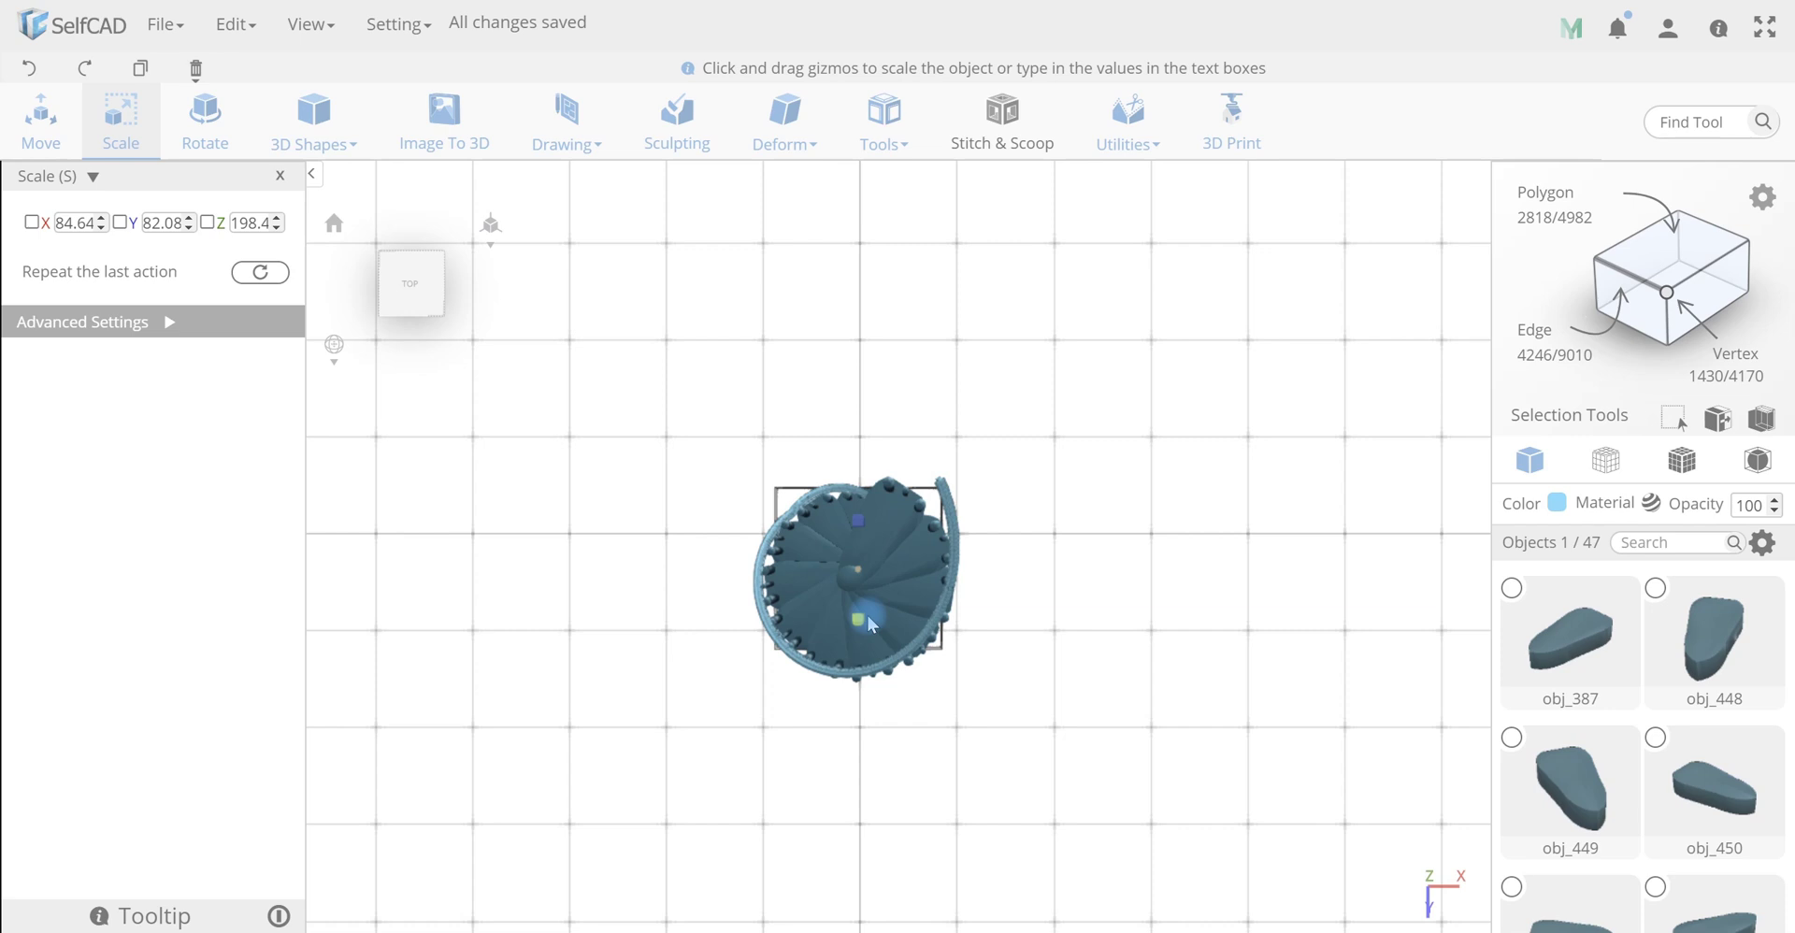
drag(994, 668, 1000, 664)
Cut off the outer portion of the upper handrail with an exact cube selection, setting the left limit to 56
click(1760, 418)
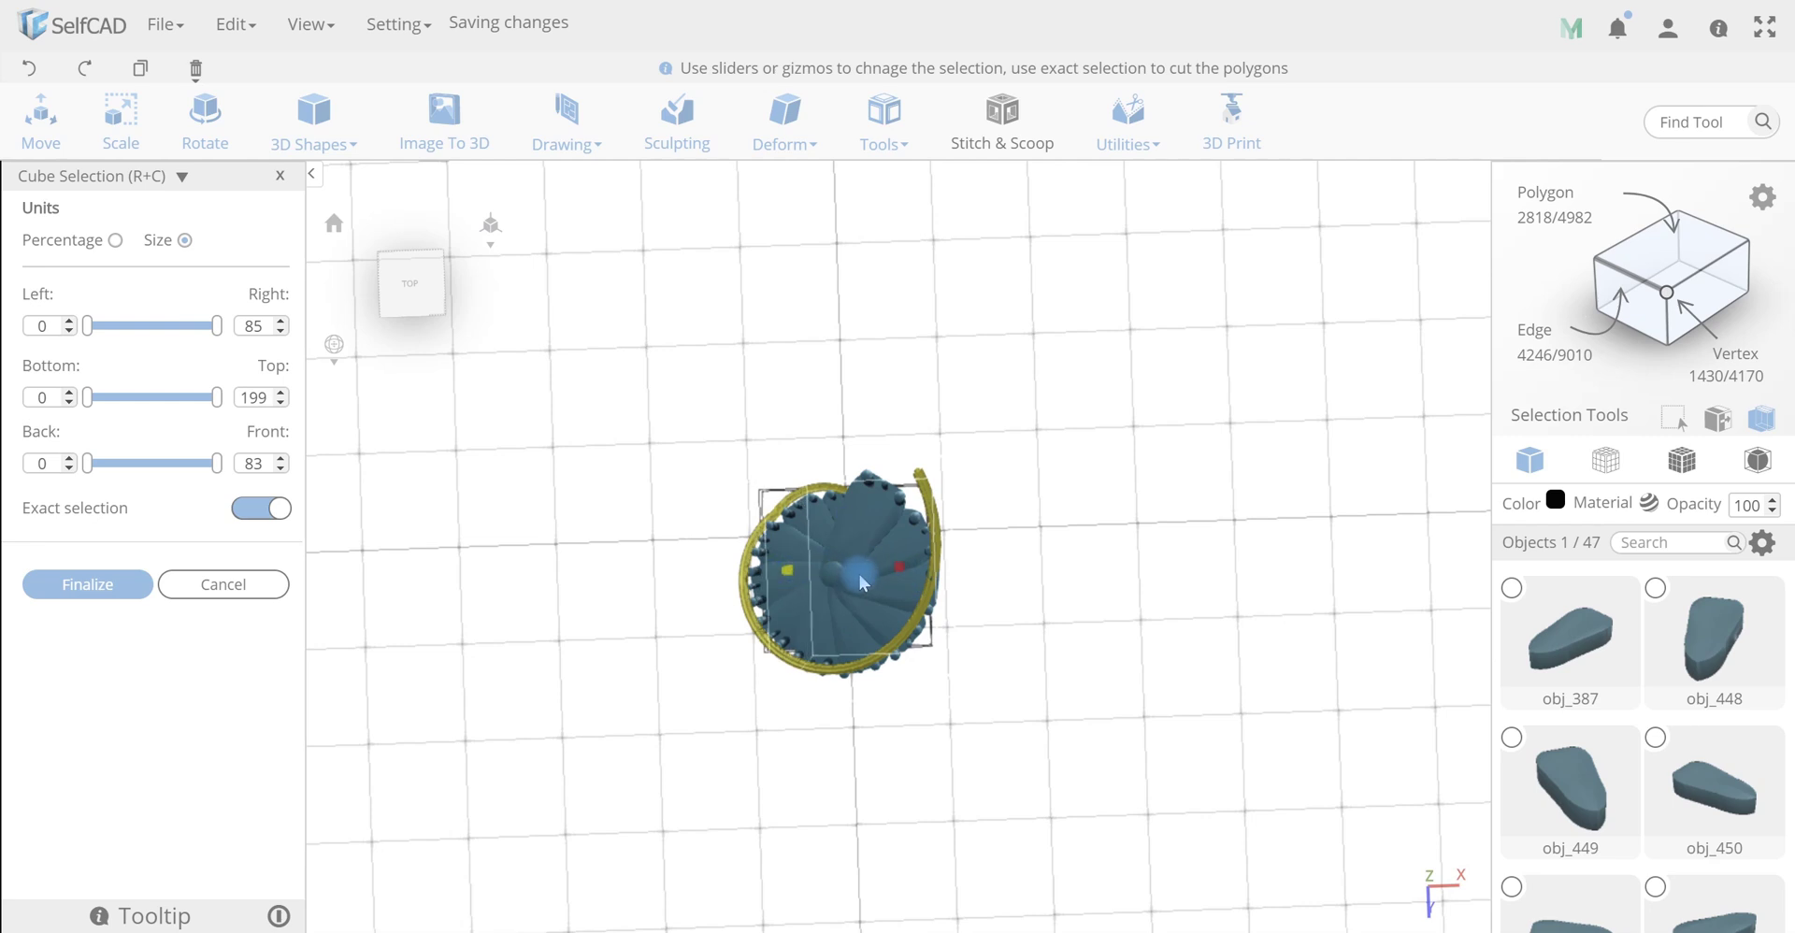
drag(923, 568, 902, 572)
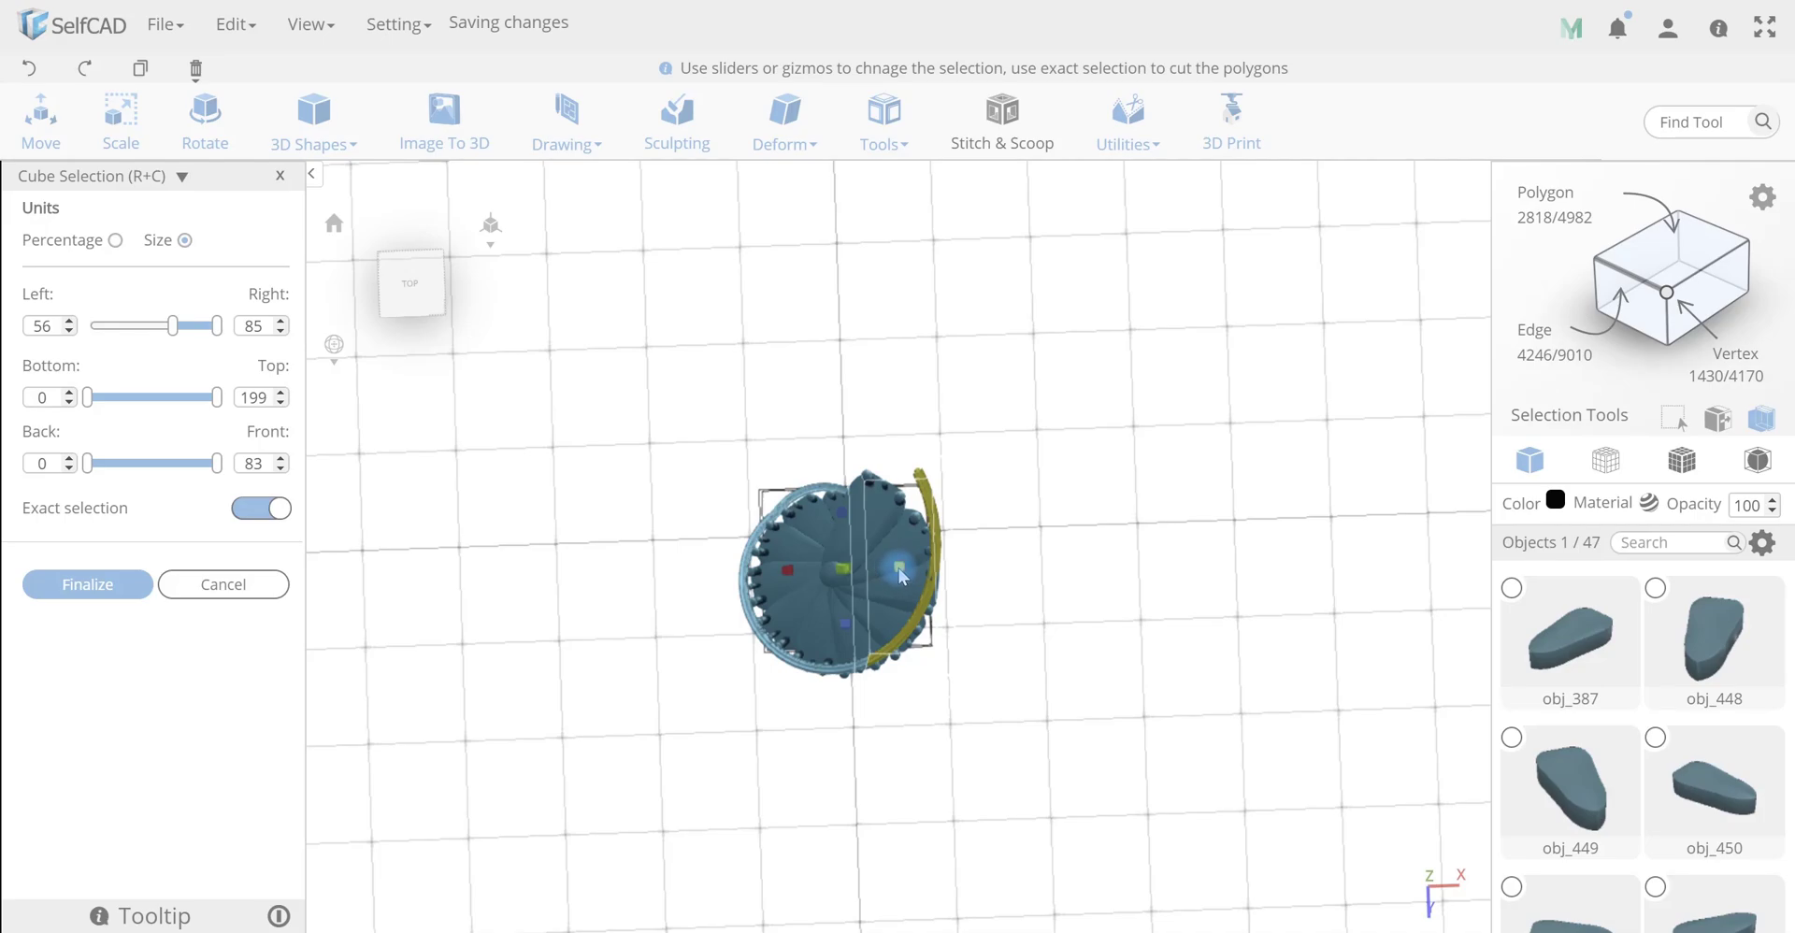
click(112, 585)
Rotate the separated handrail portion slightly about the vertical axis and move it along X to about 28.07 to follow the posts
key(m)
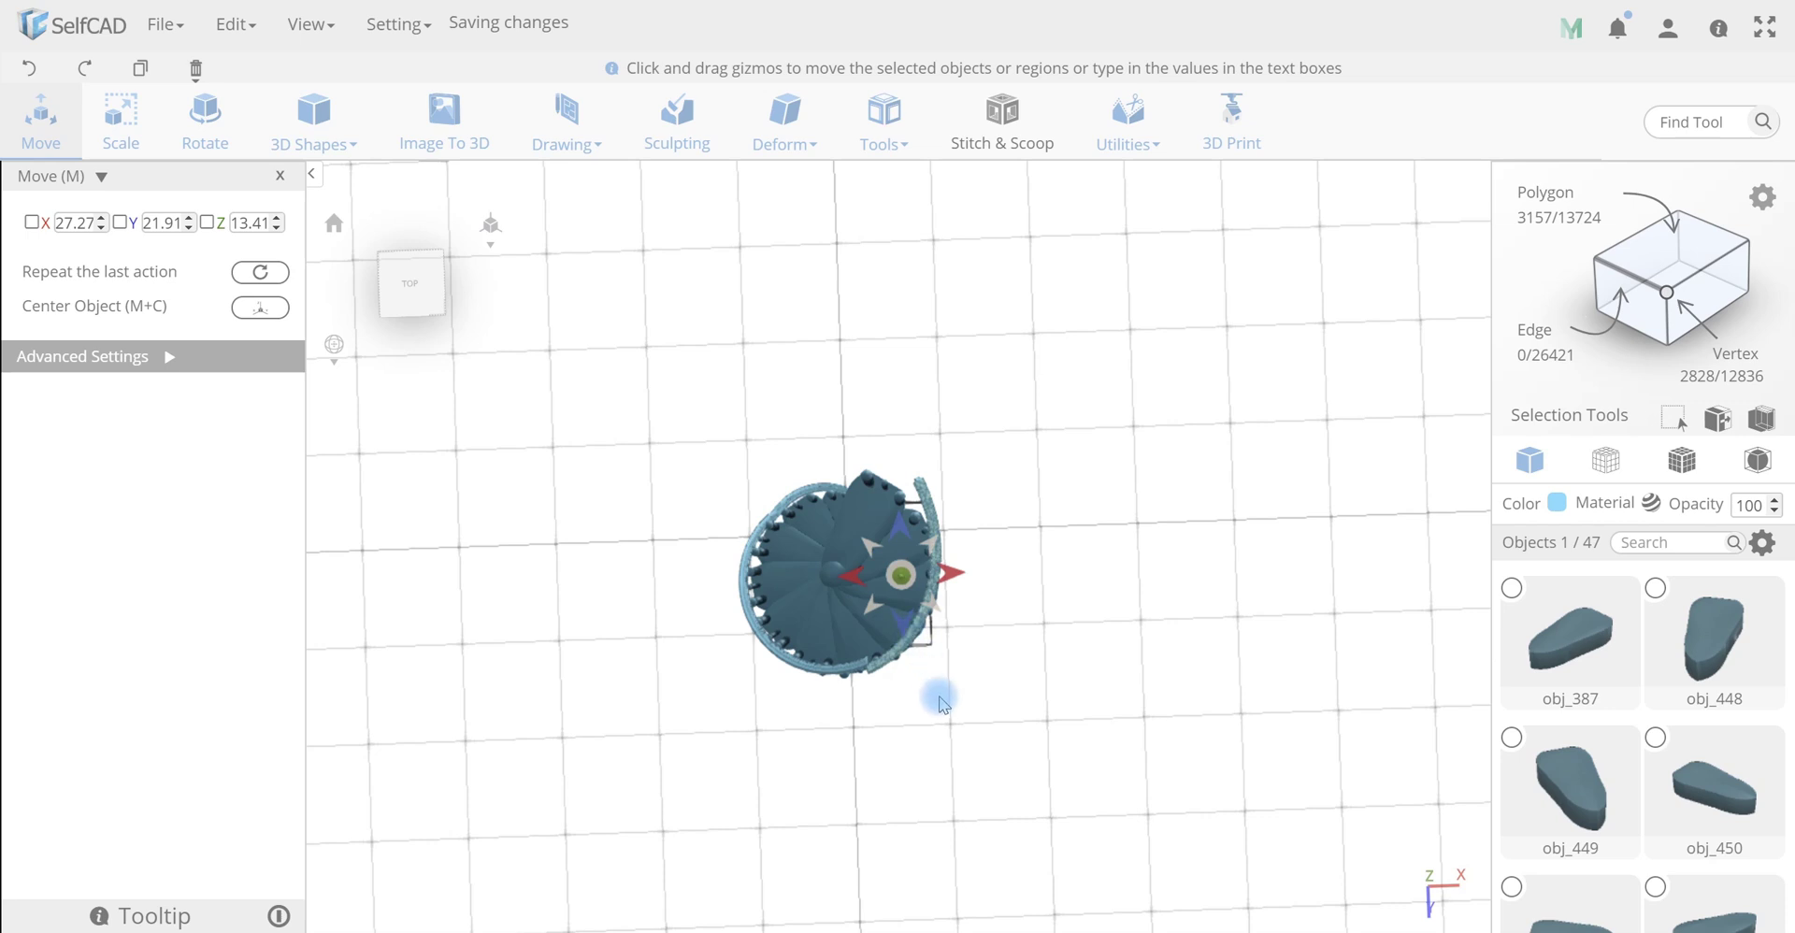
key(r)
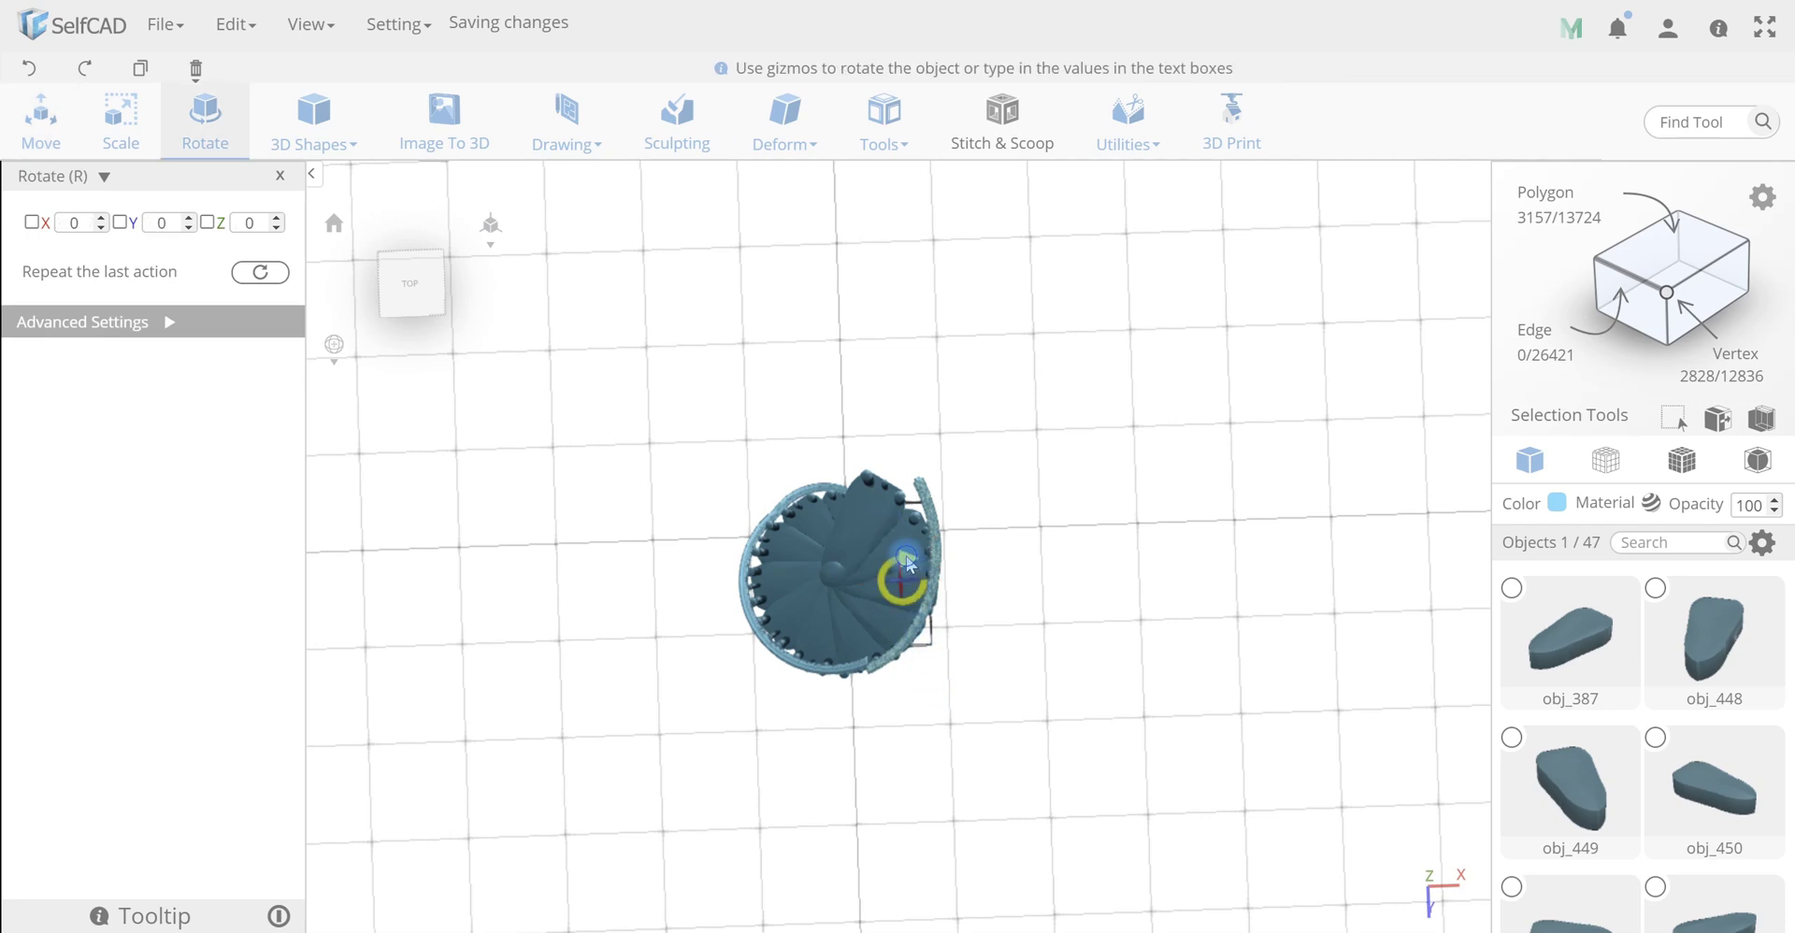
drag(907, 559, 649, 539)
key(m)
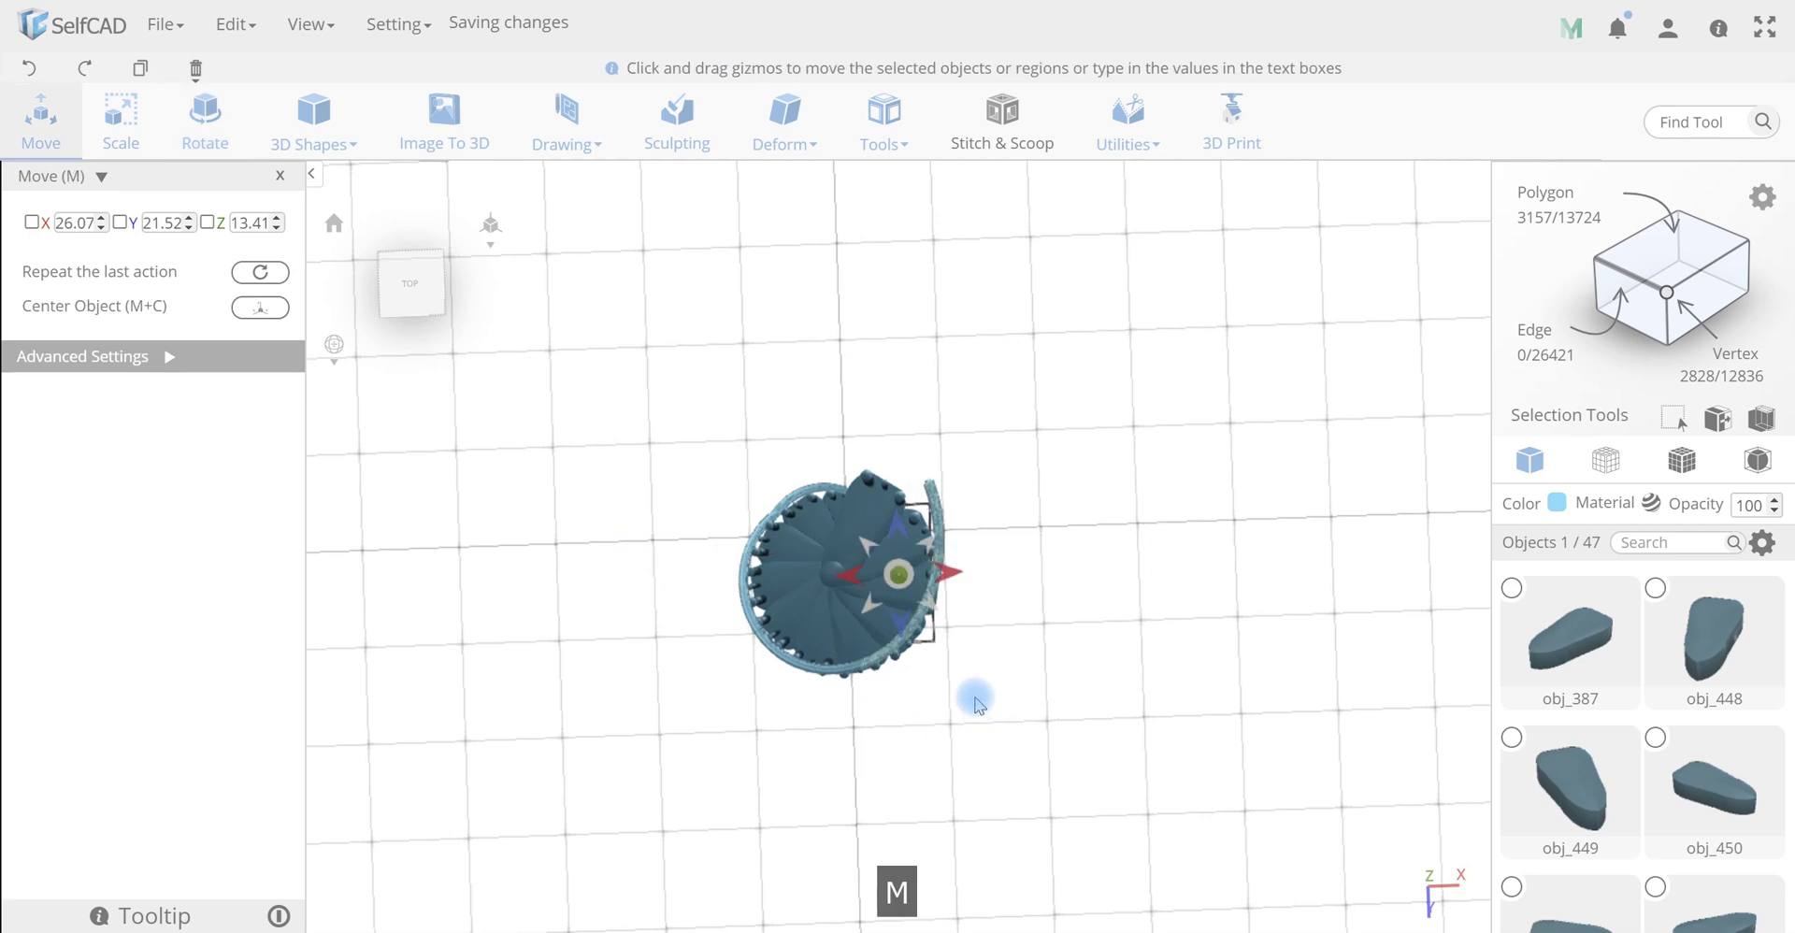
drag(948, 574, 953, 575)
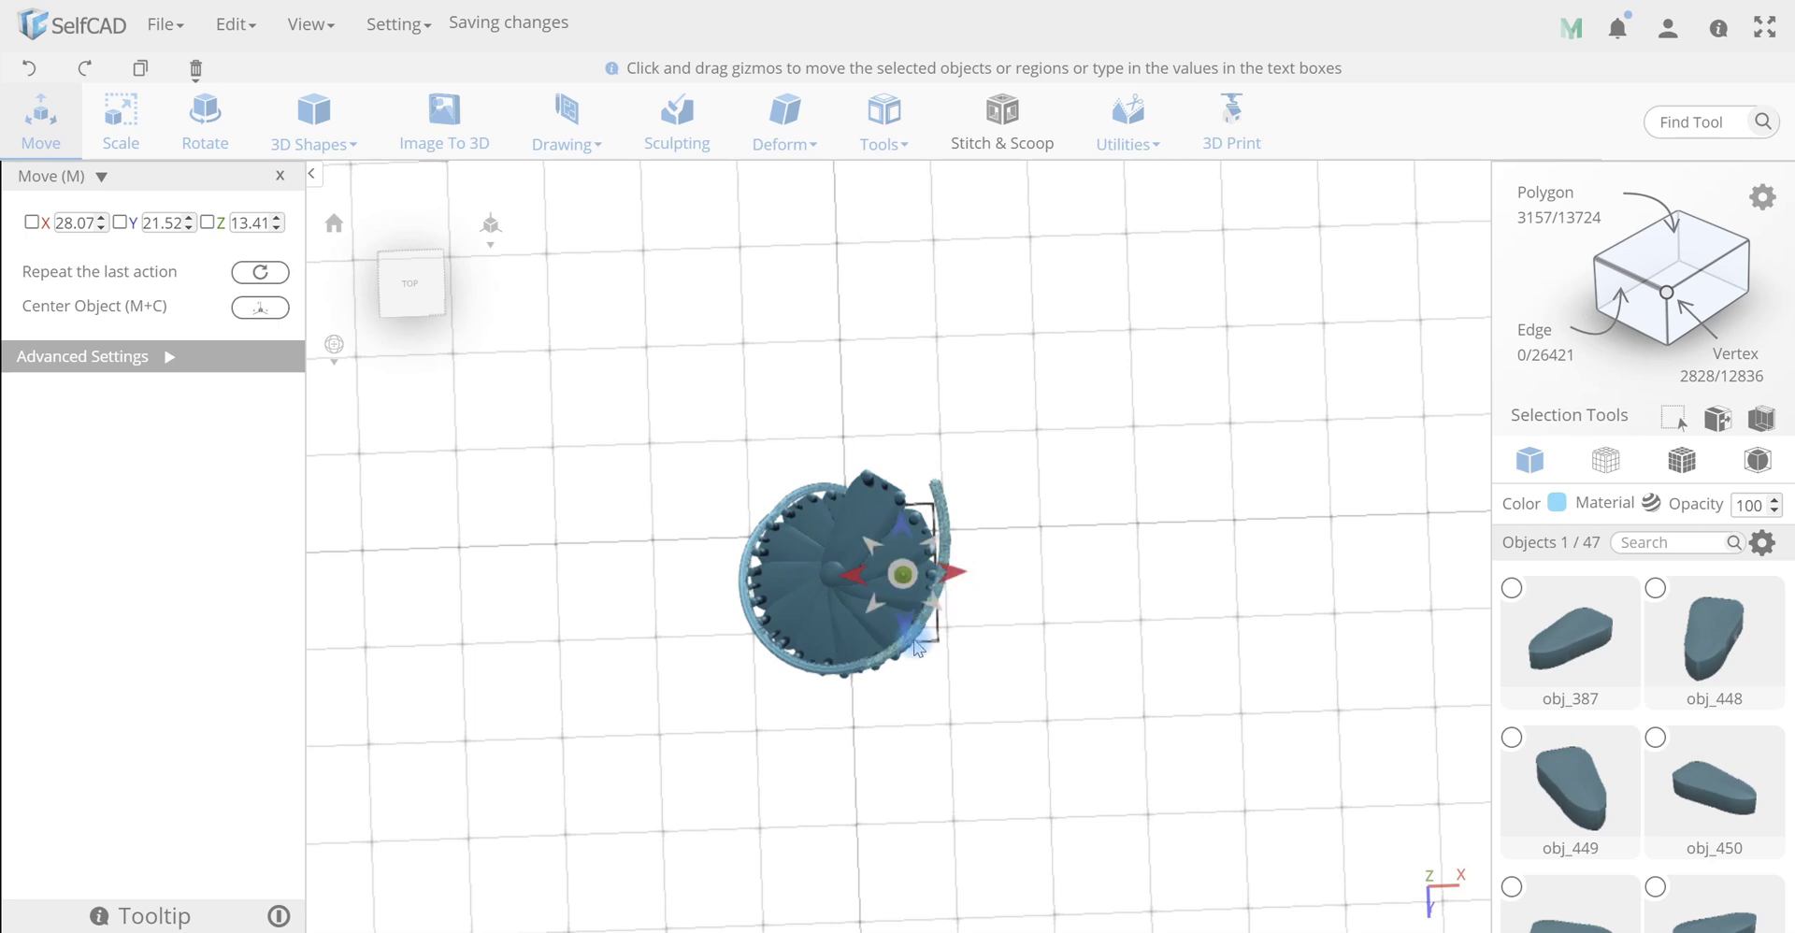
right_drag(907, 633, 1125, 497)
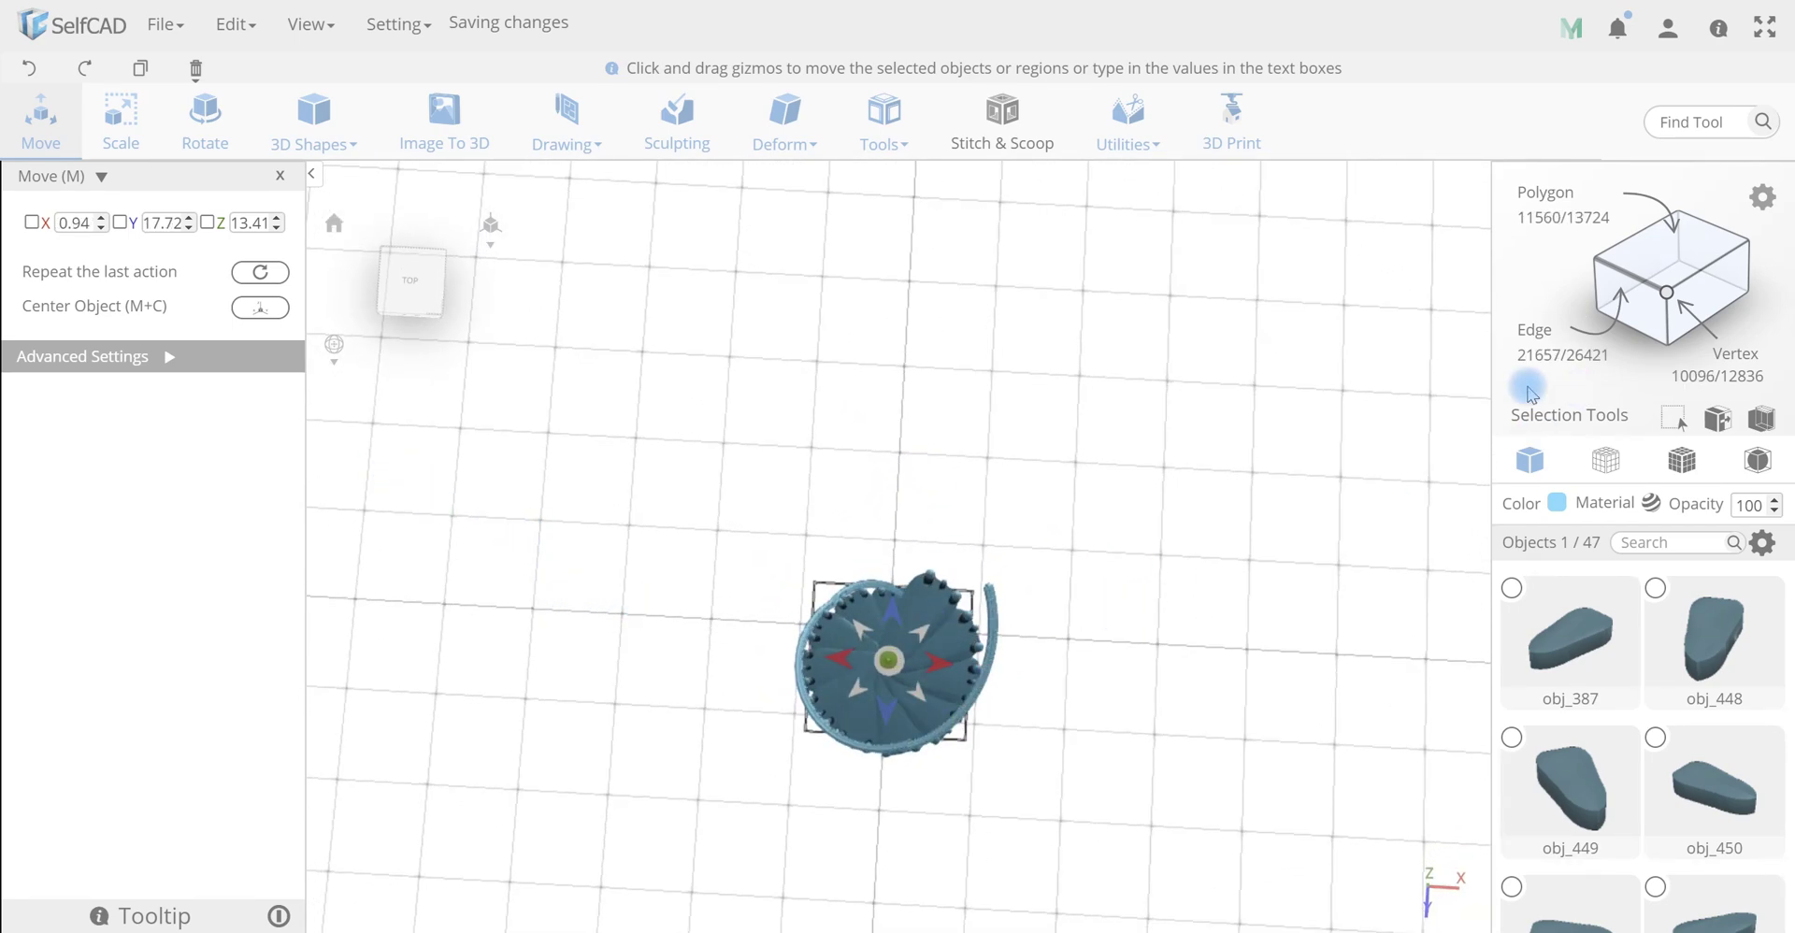
Isolate the handrail's upper end portion with an exact cube selection, using left limit 72 and front limit 46
click(1762, 418)
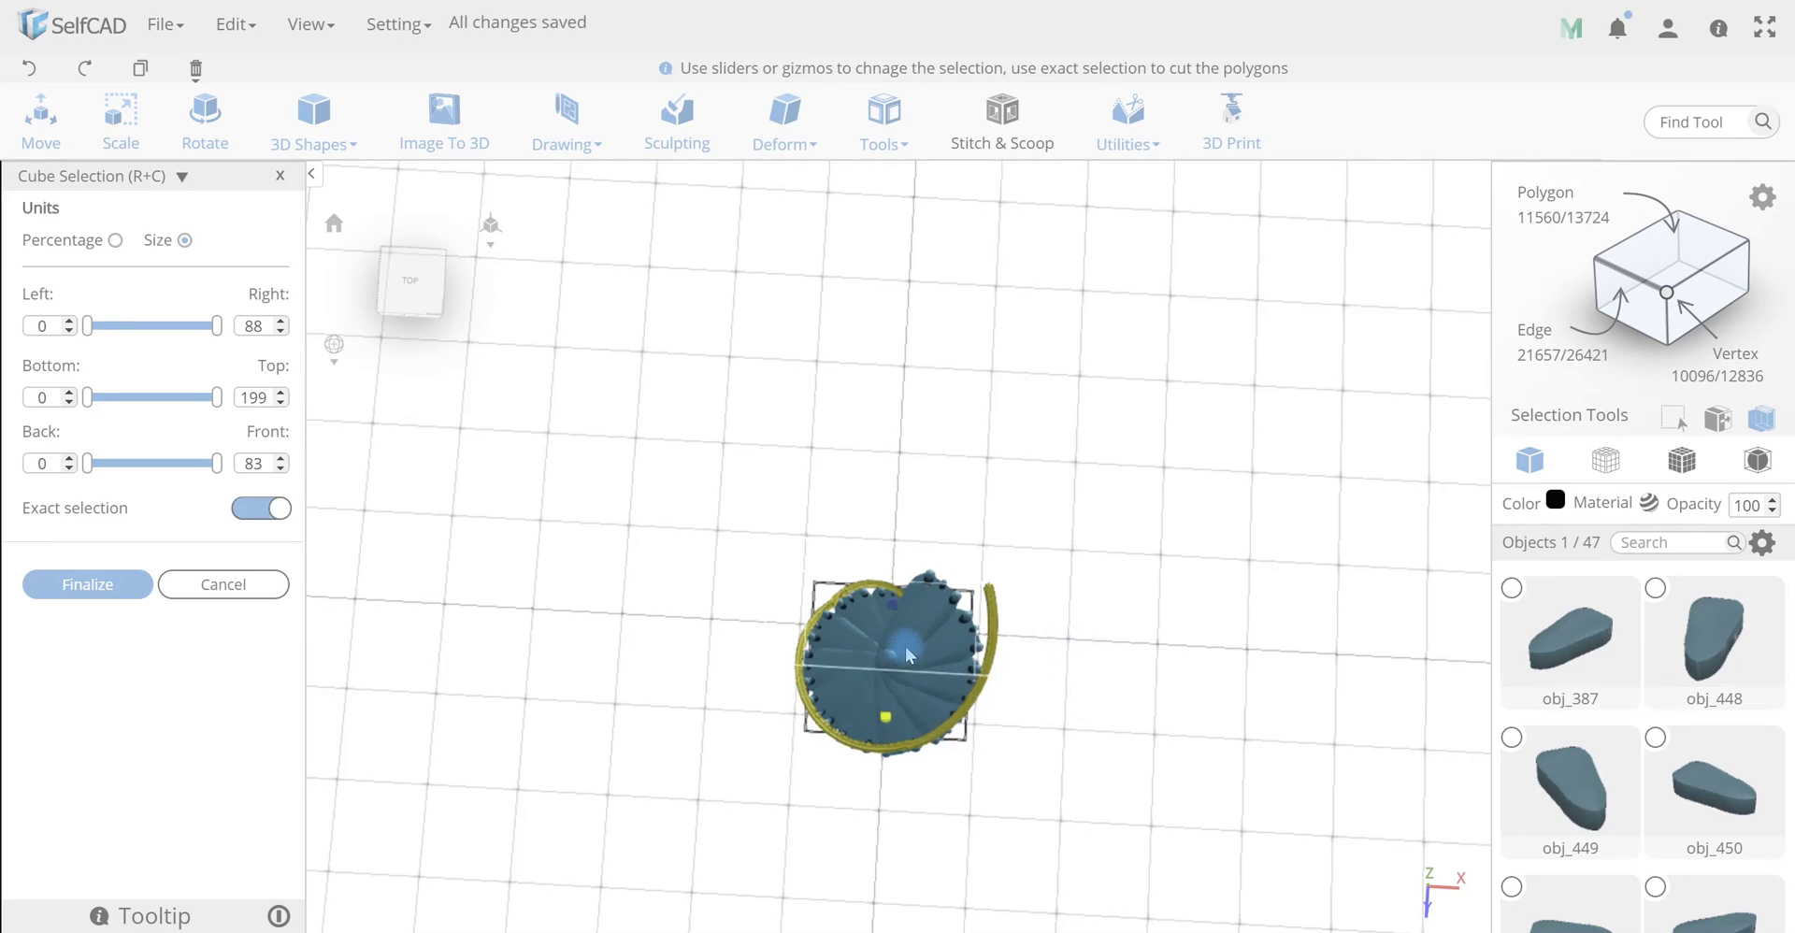
drag(905, 647, 905, 651)
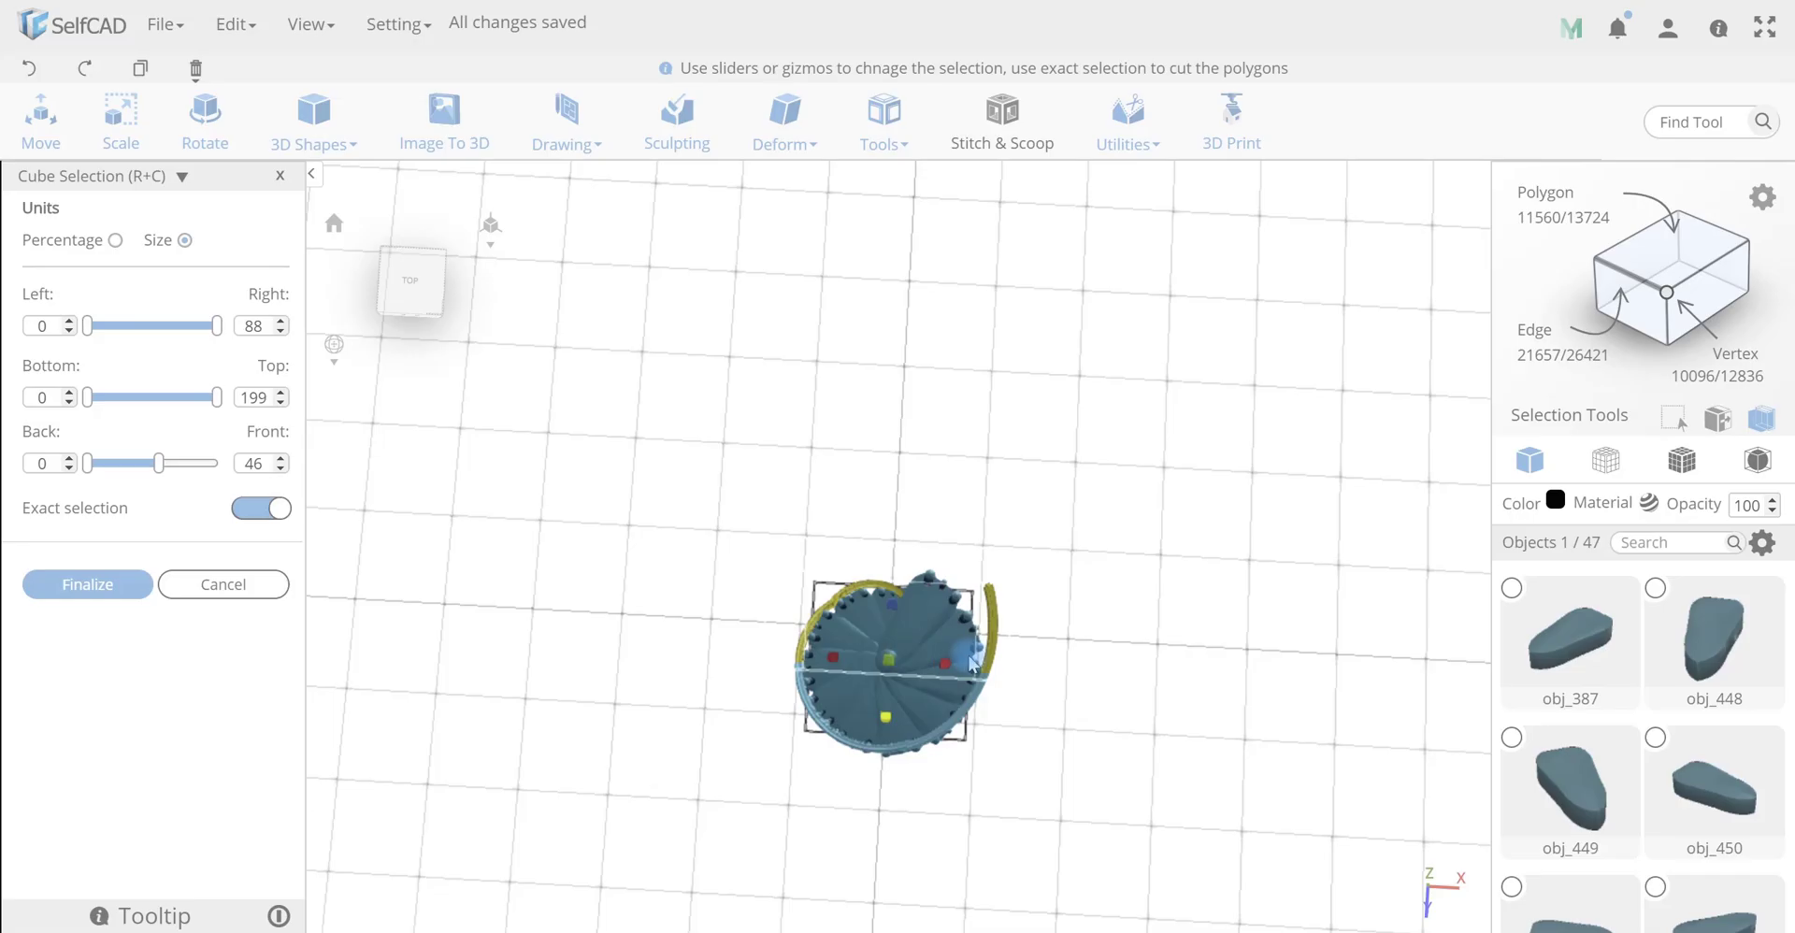
right_drag(972, 655, 1046, 634)
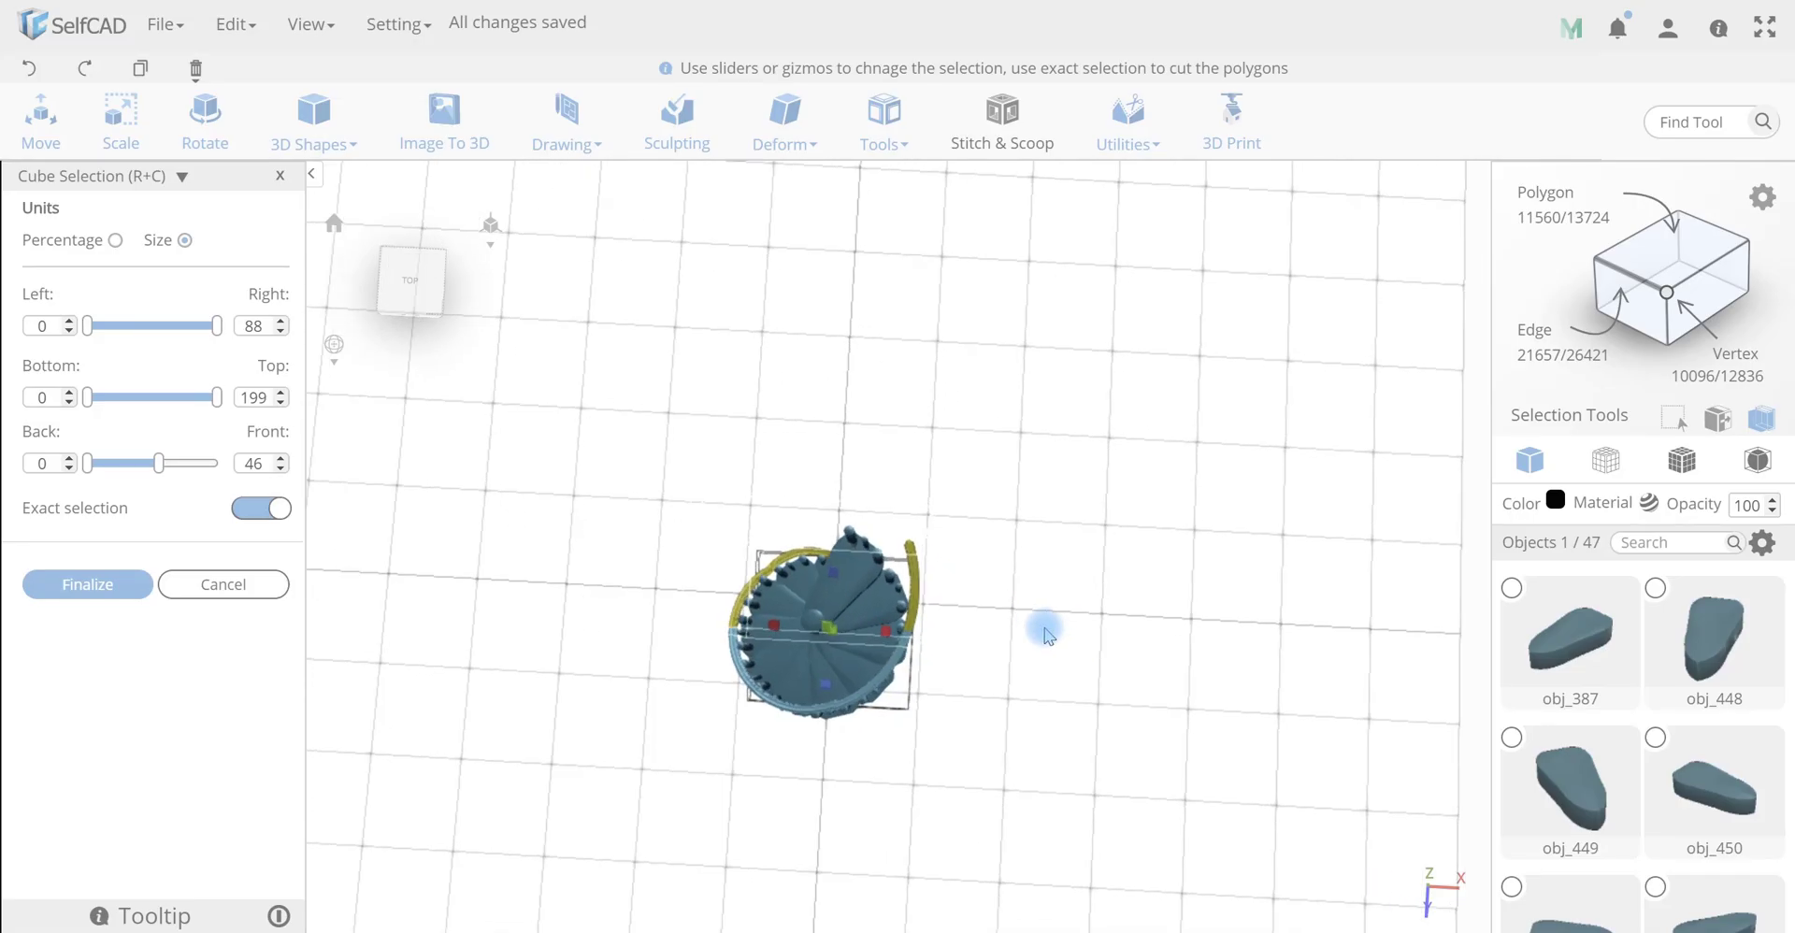
drag(772, 631, 892, 622)
right_drag(783, 747, 799, 710)
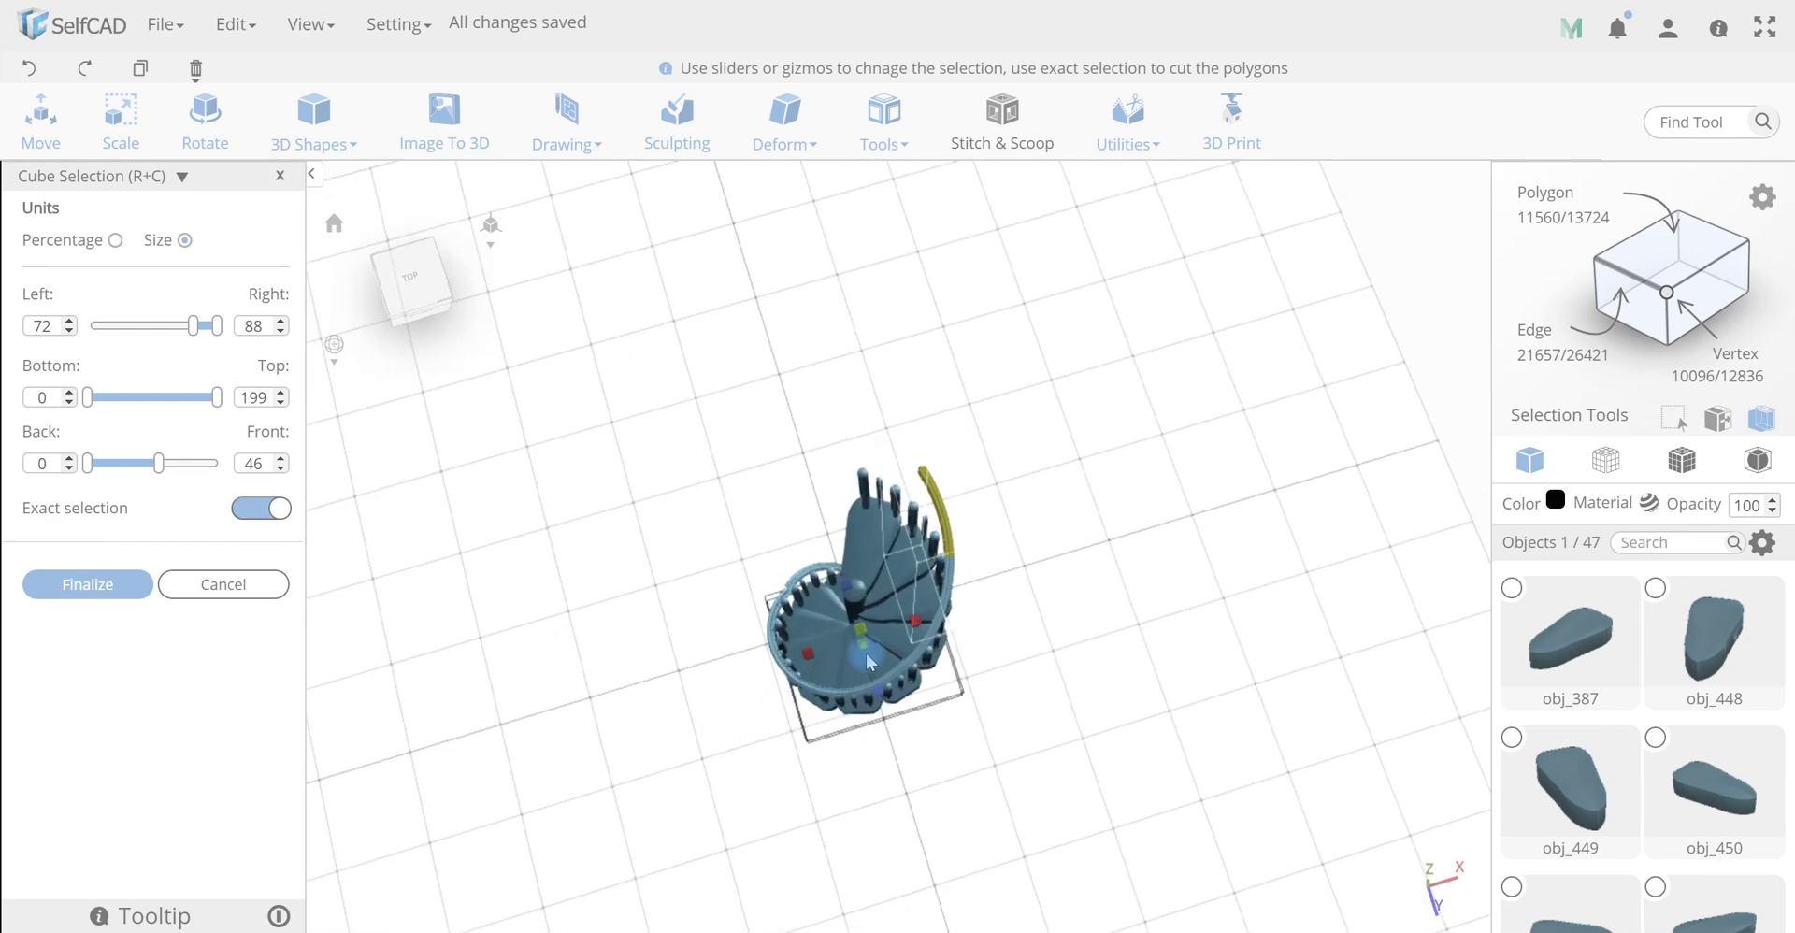
click(84, 584)
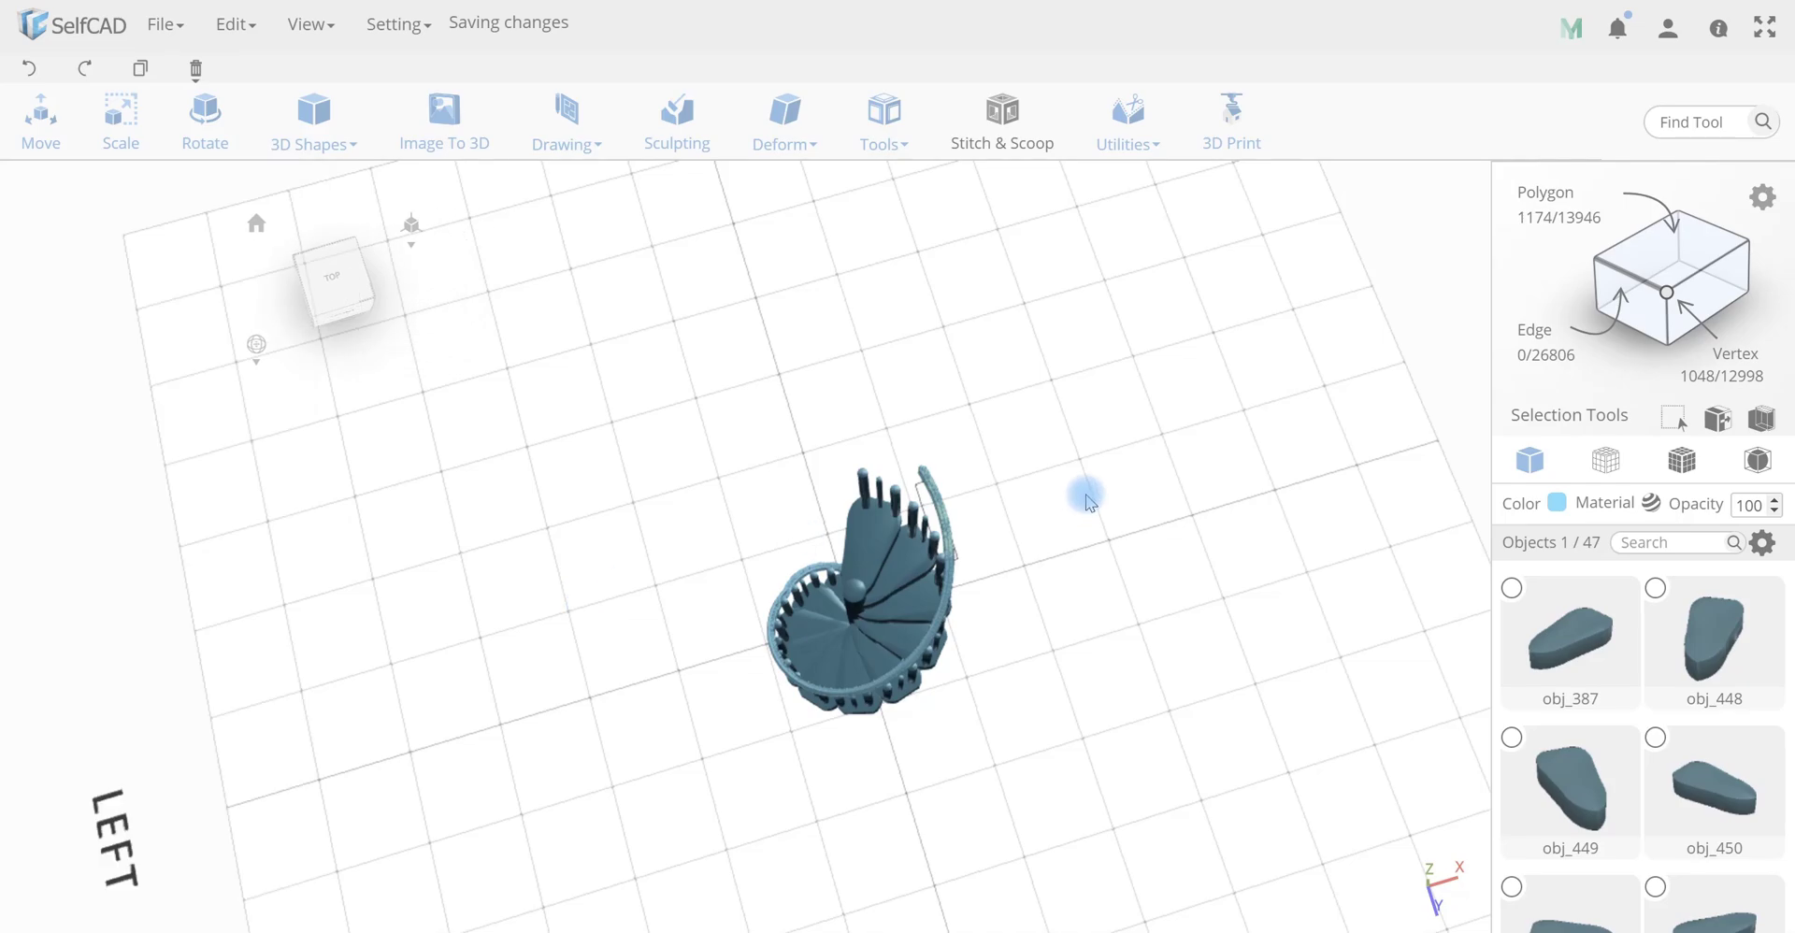
Rotate the isolated handrail portion about the vertical axis toward the top posts and move it along X to about 32.71
middle_drag(1085, 496, 1043, 647)
key(m)
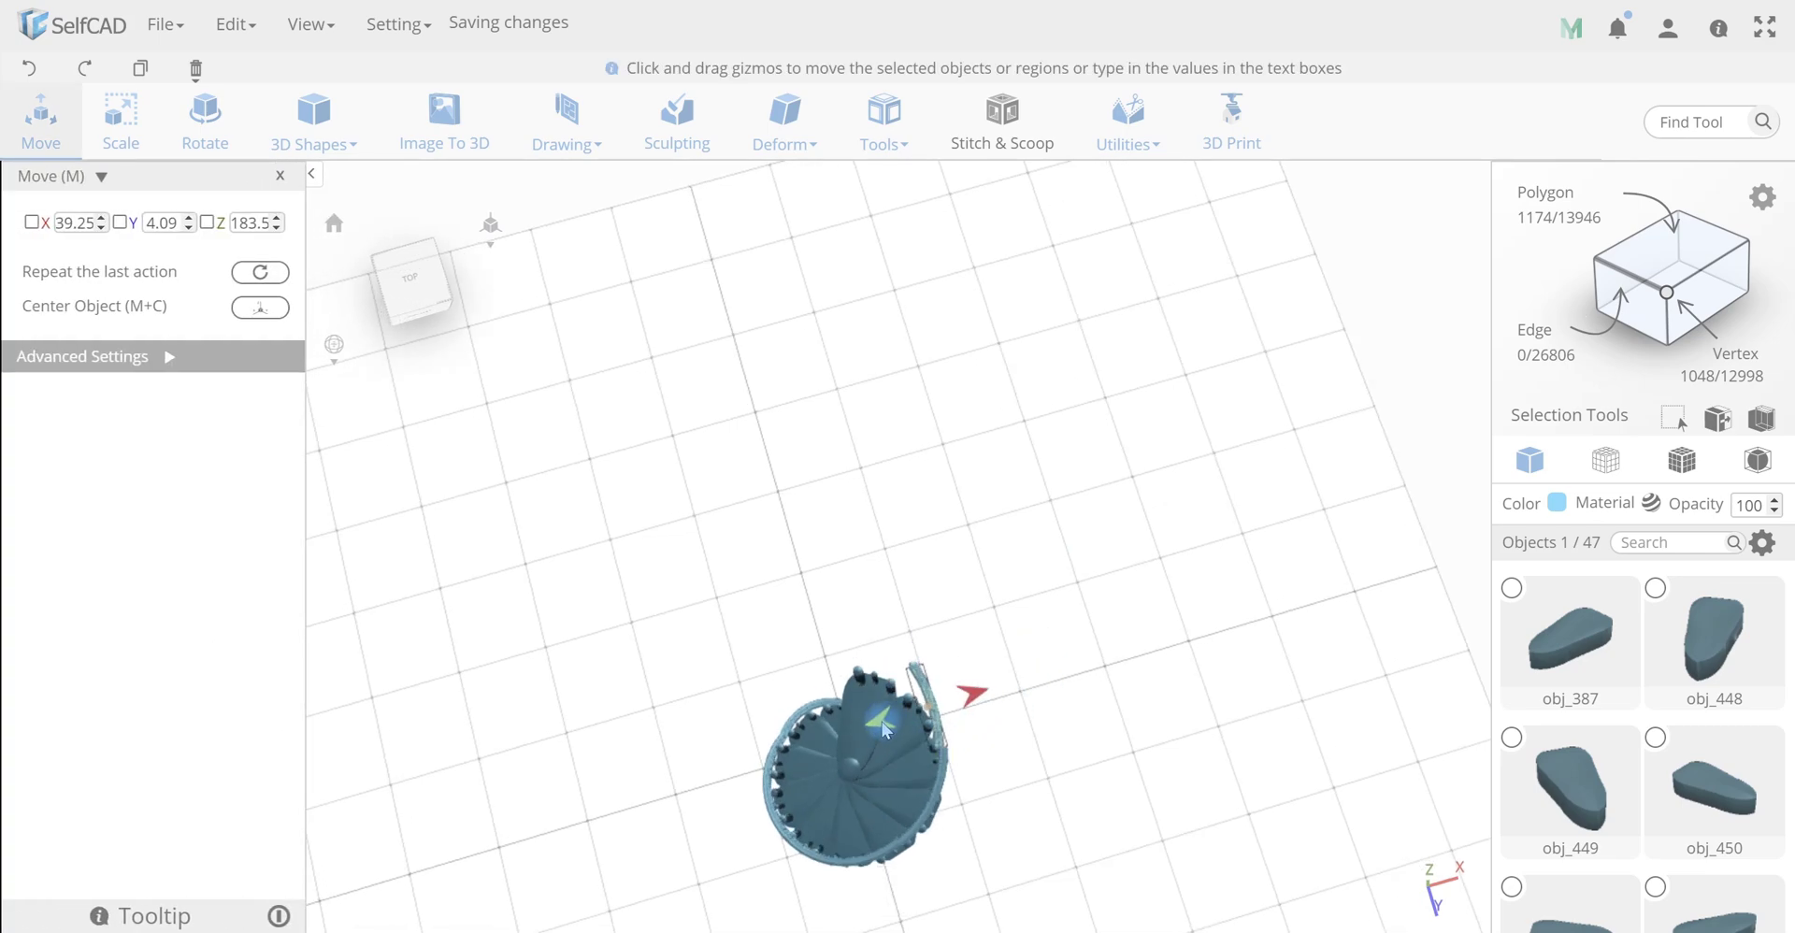
key(r)
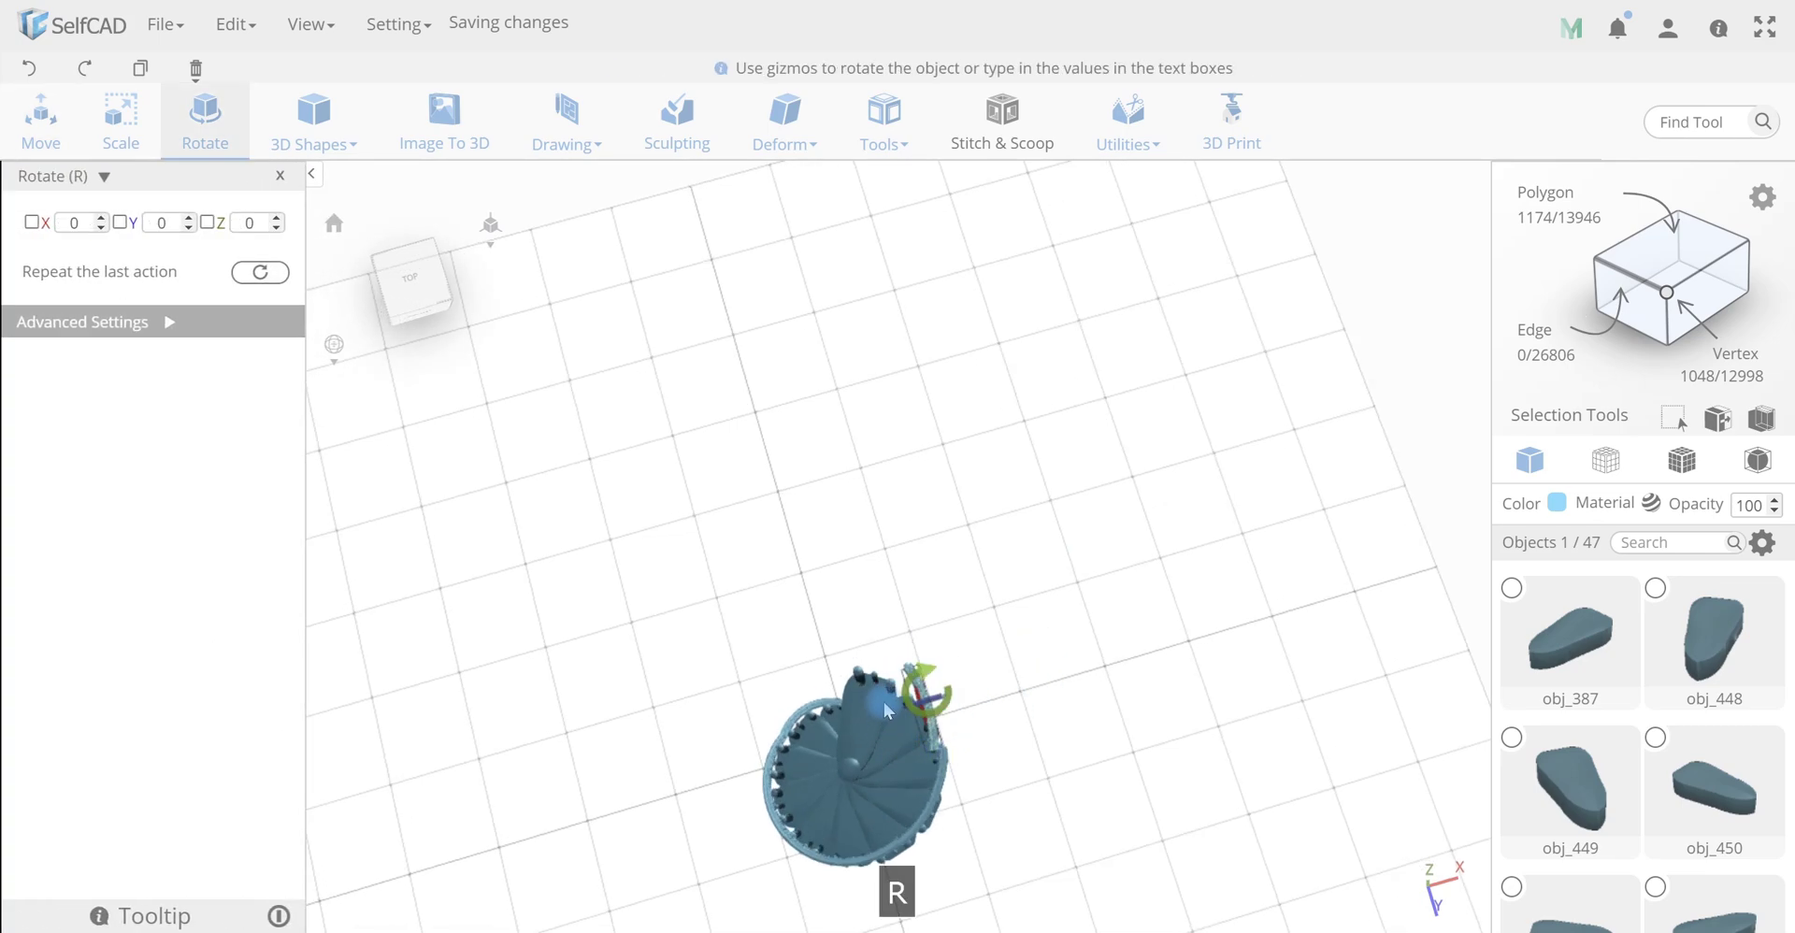
drag(754, 699, 668, 754)
key(m)
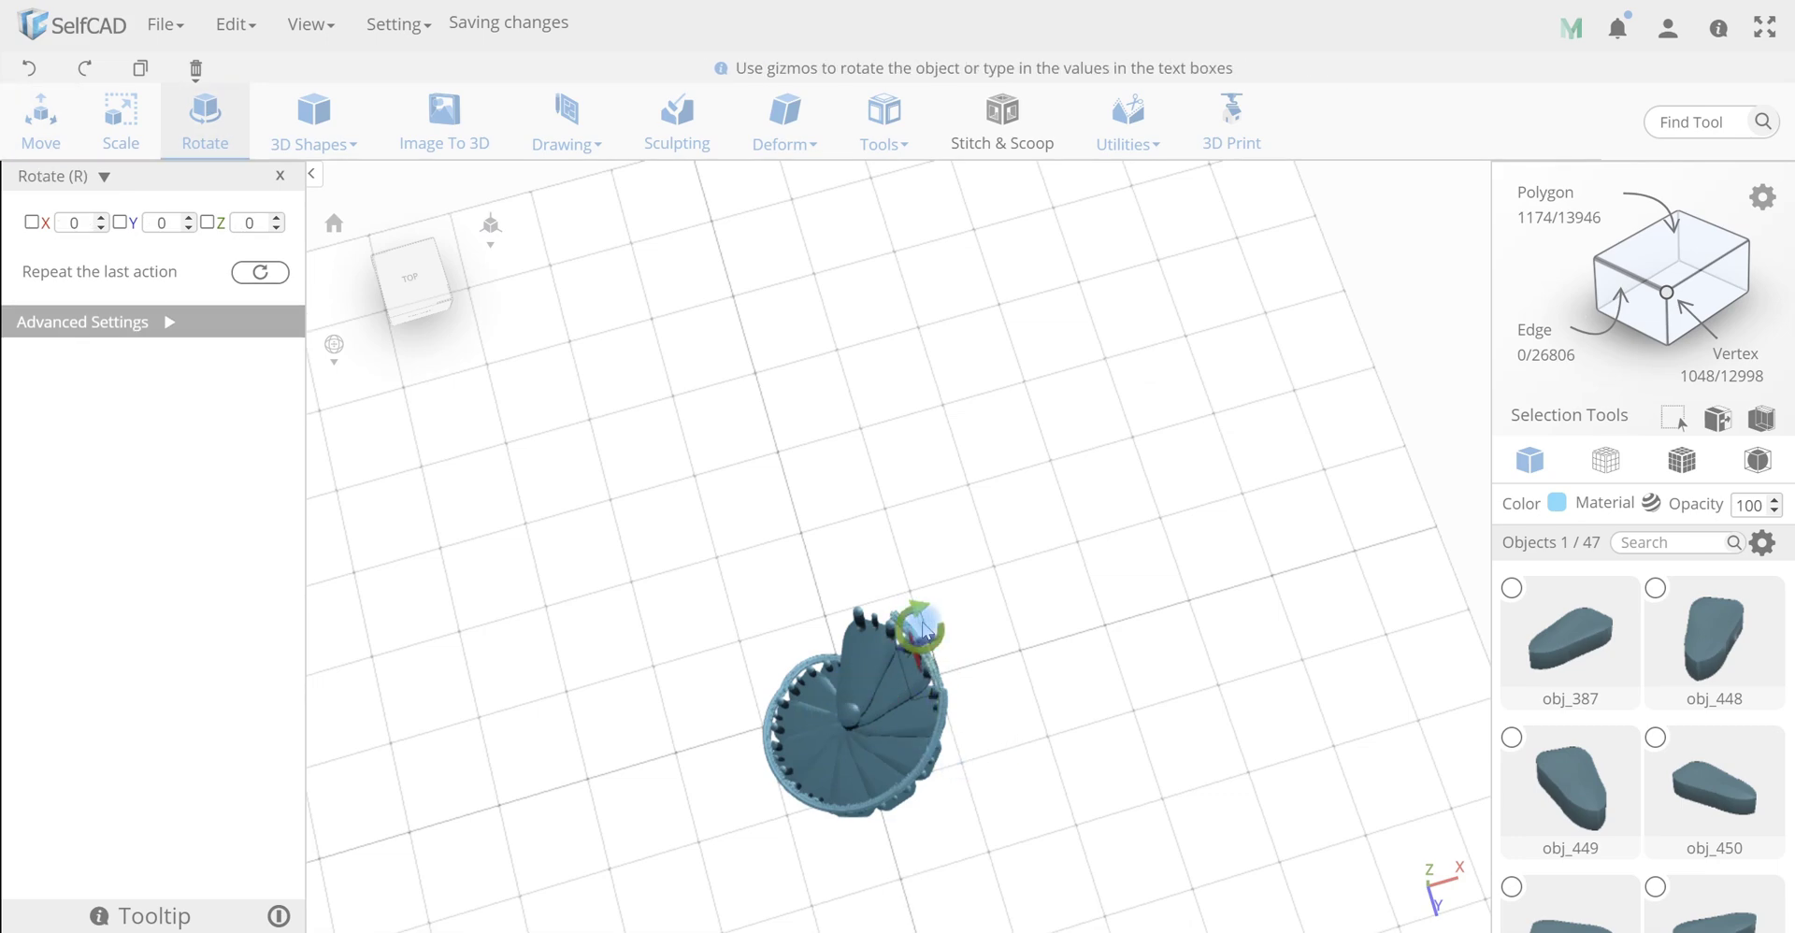
drag(921, 610, 692, 675)
key(m)
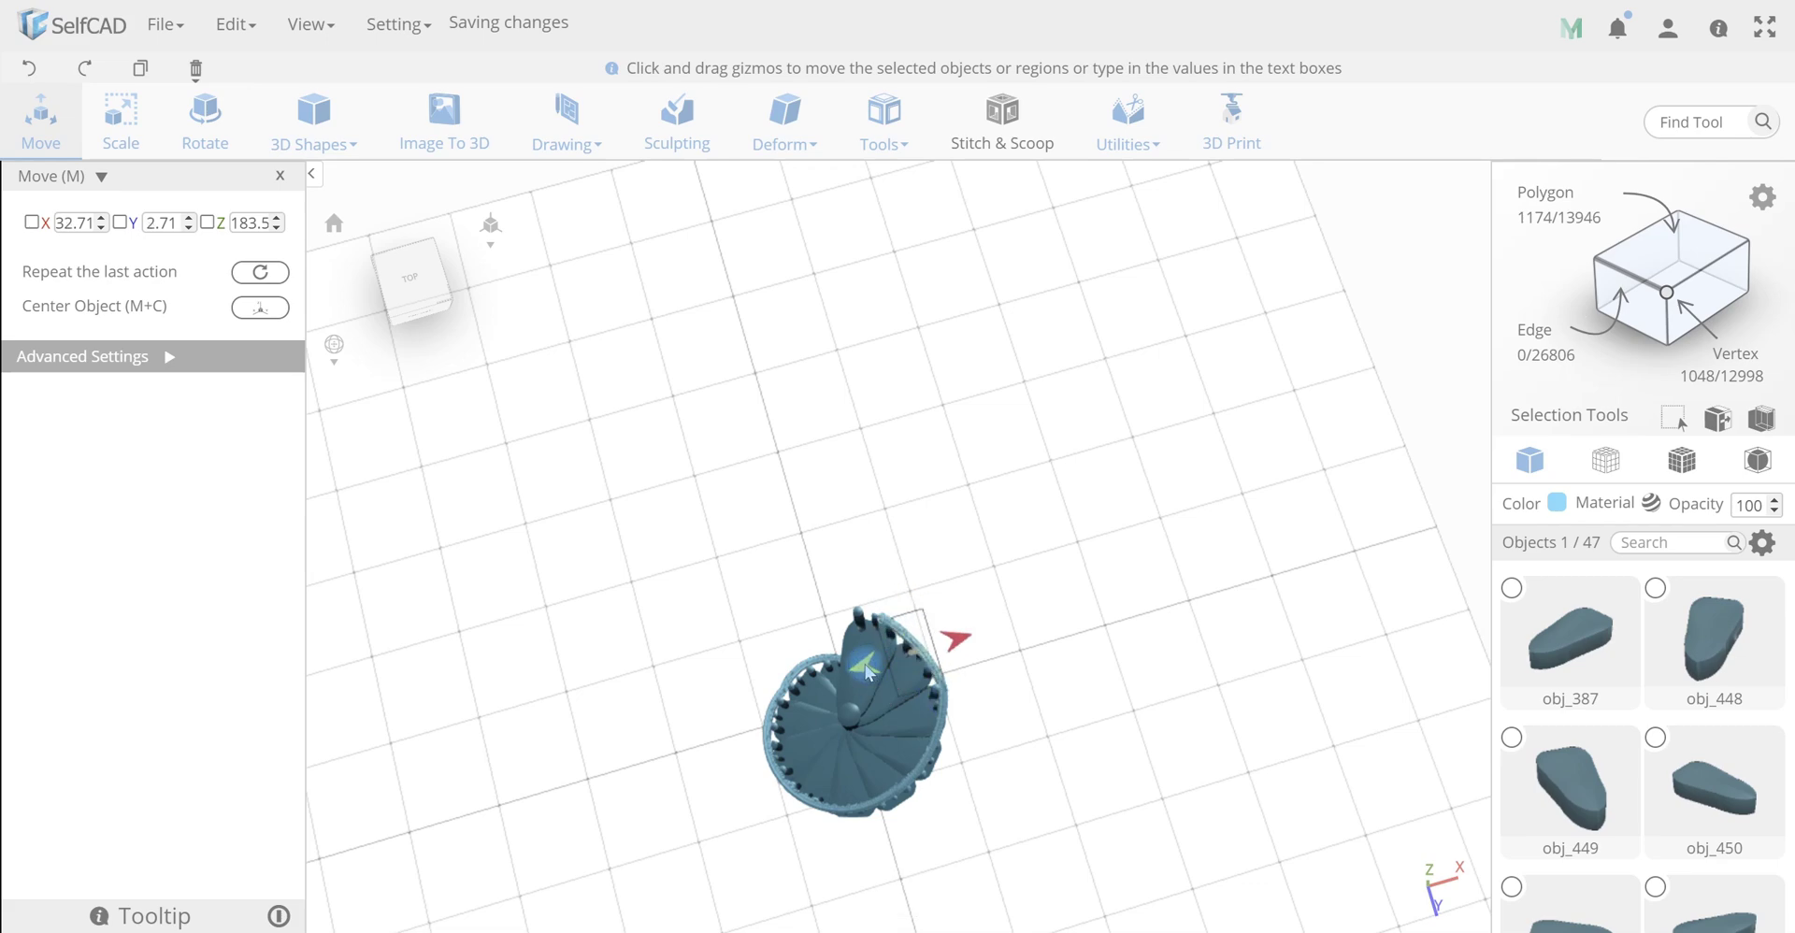
drag(866, 670, 966, 361)
Align the rotated handrail portion with the upper posts by moving it to about -1.29 in Y and 183.5 in Z
drag(1134, 340, 985, 425)
key(s)
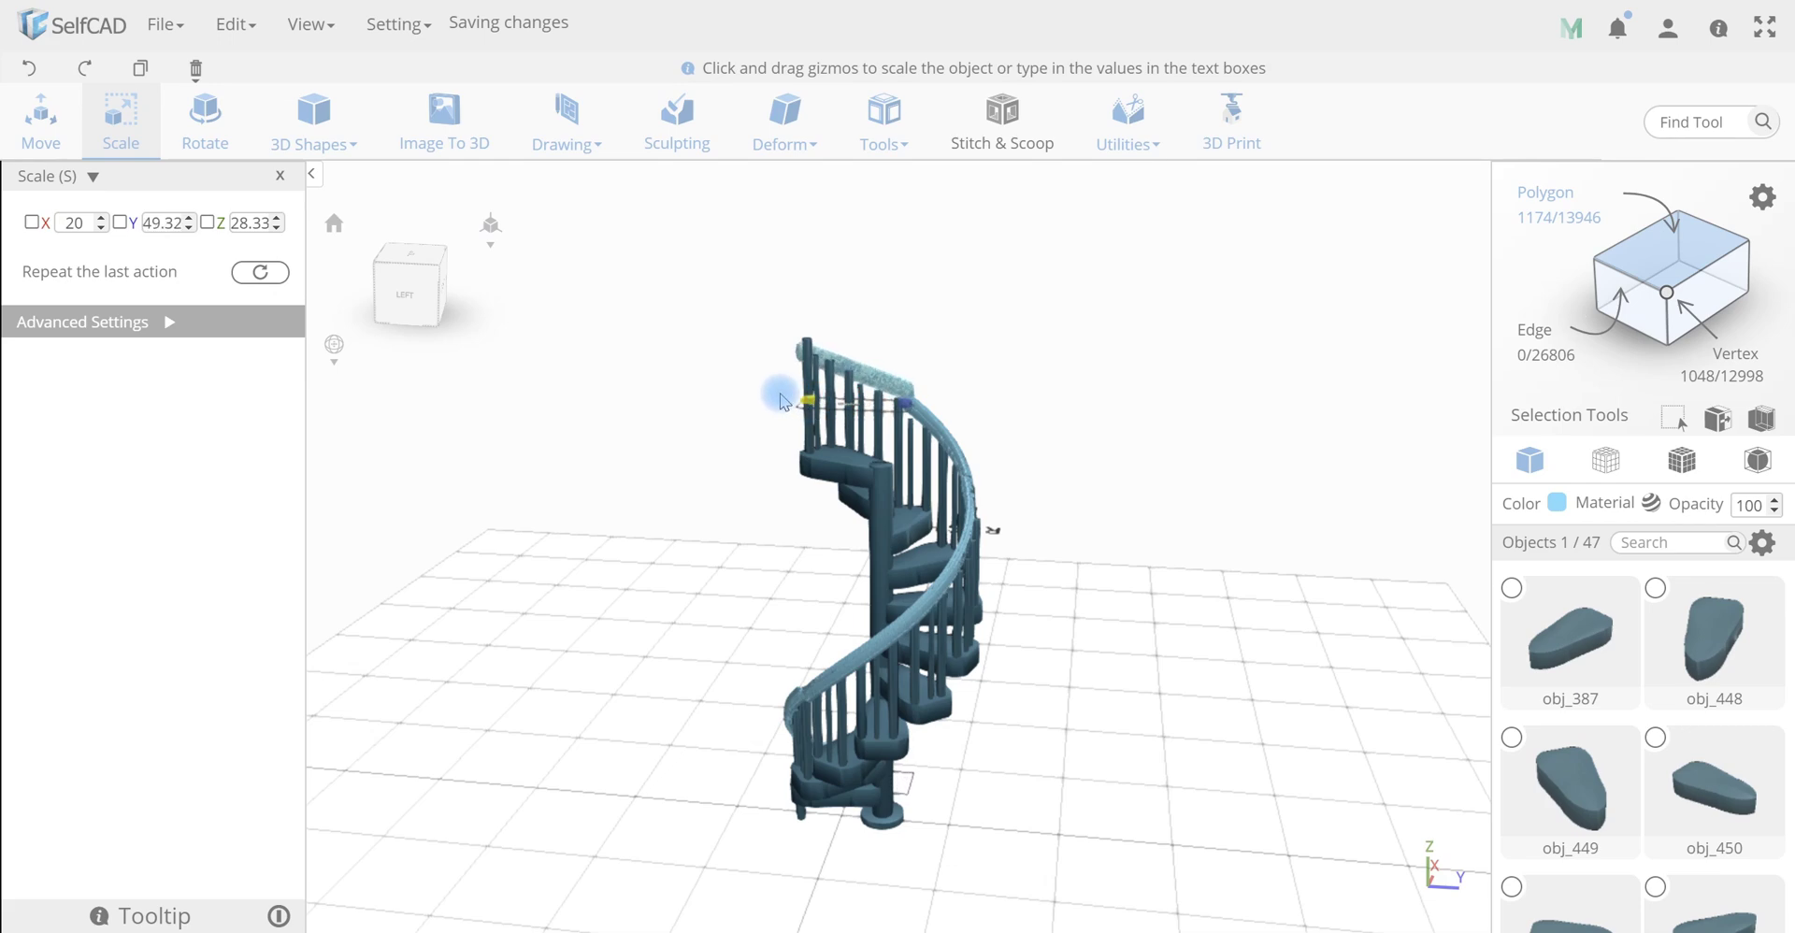
drag(781, 398, 1072, 547)
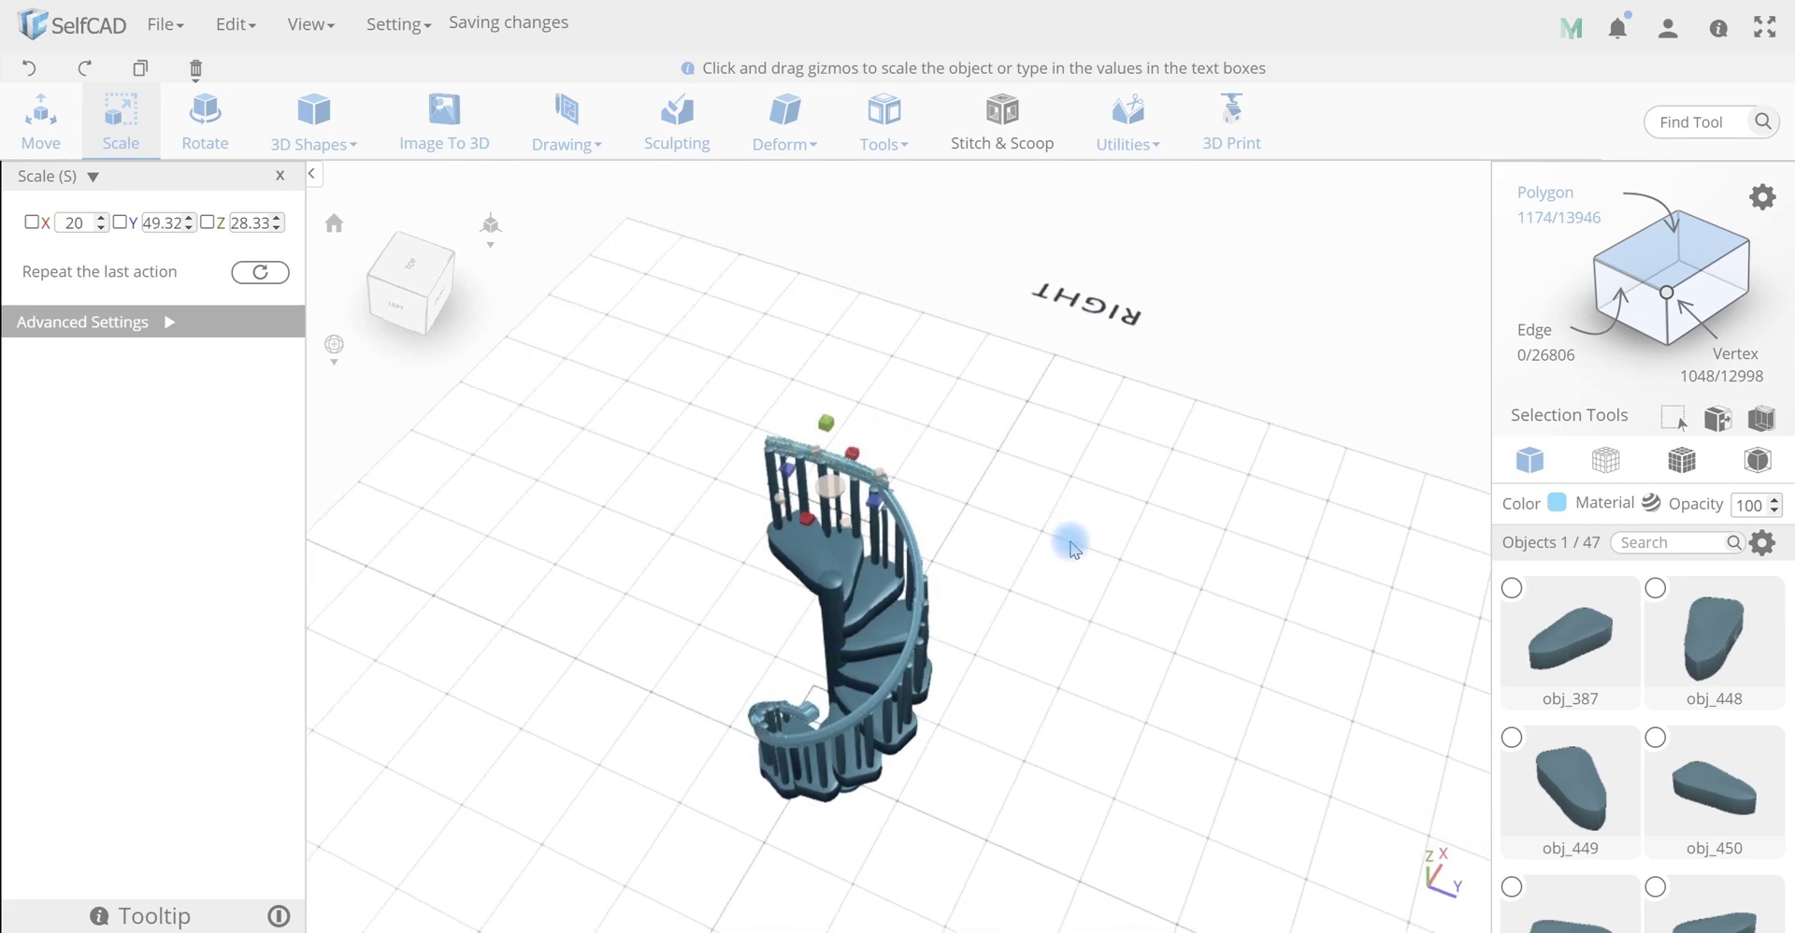
key(m)
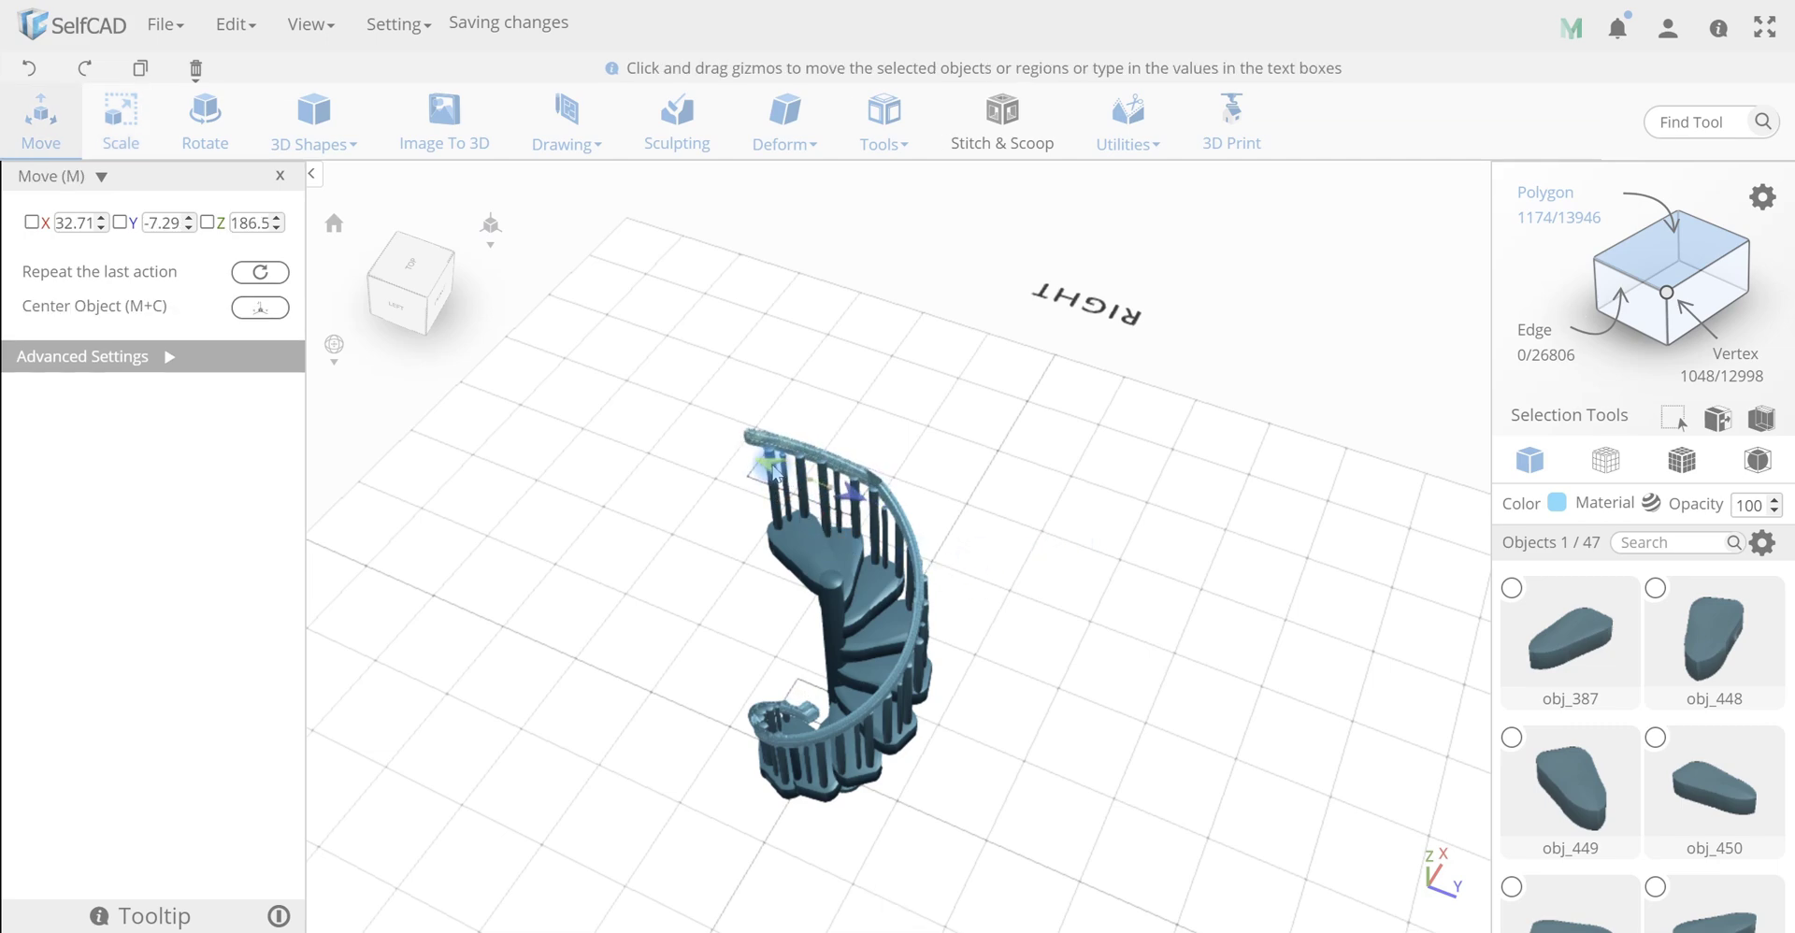
drag(773, 466, 788, 472)
drag(1016, 549, 1023, 495)
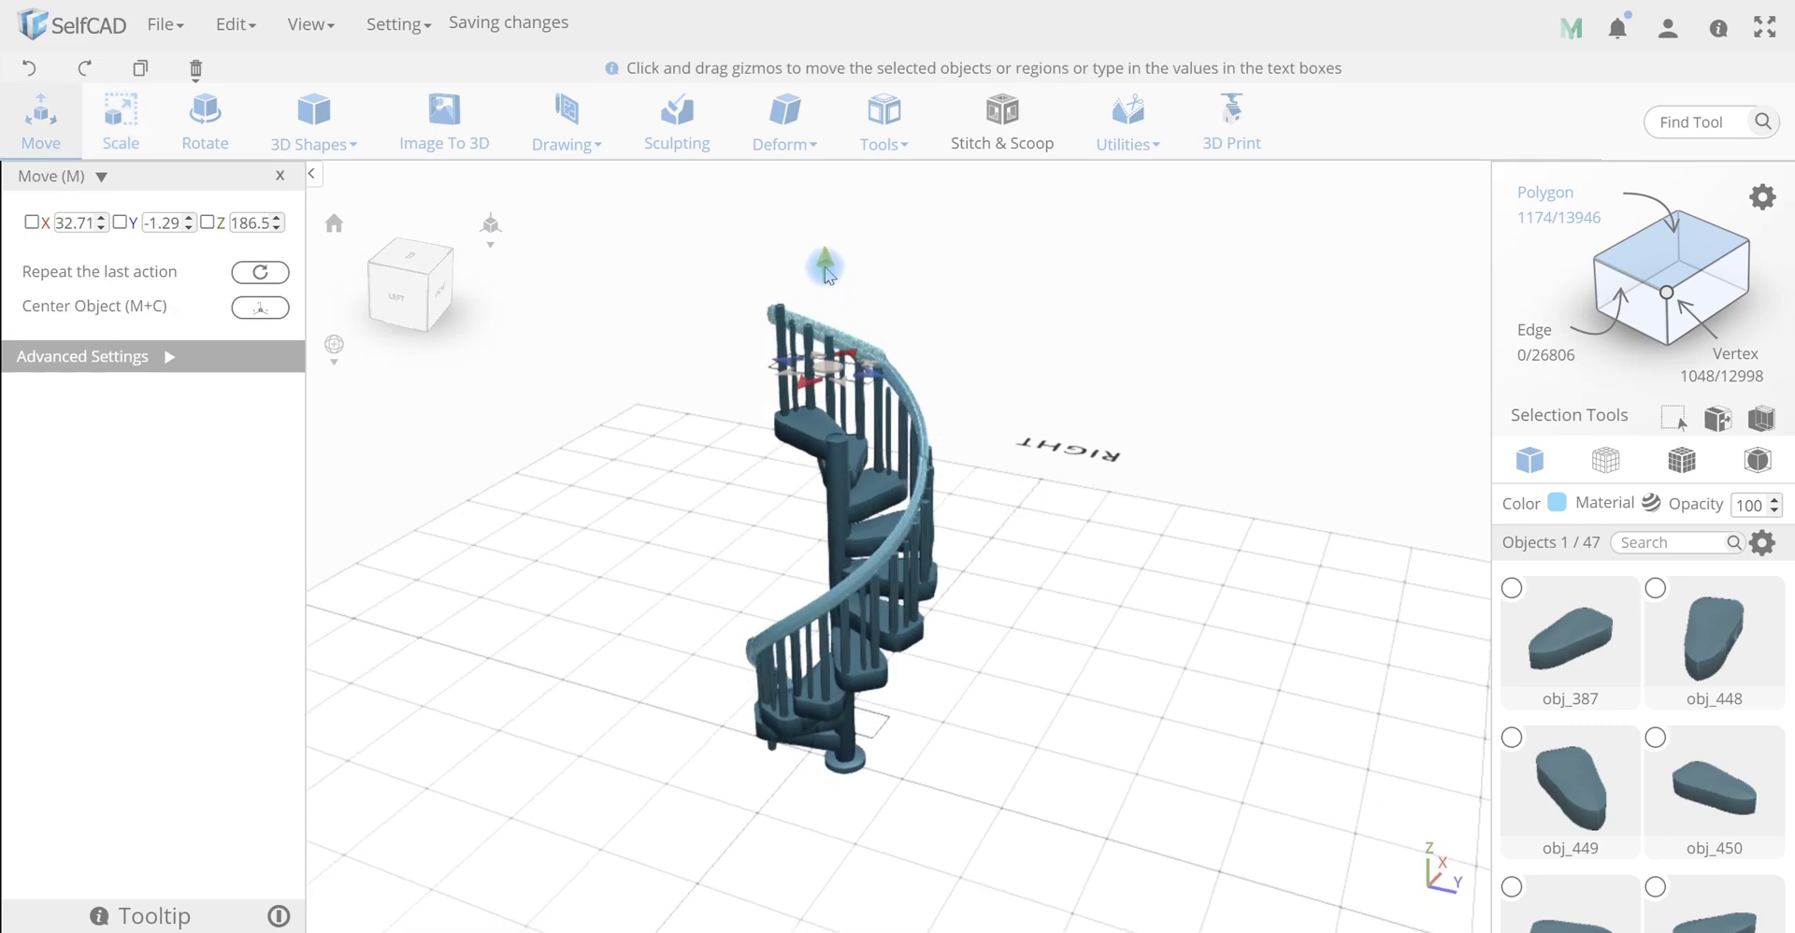
drag(826, 273, 826, 283)
drag(921, 425, 977, 549)
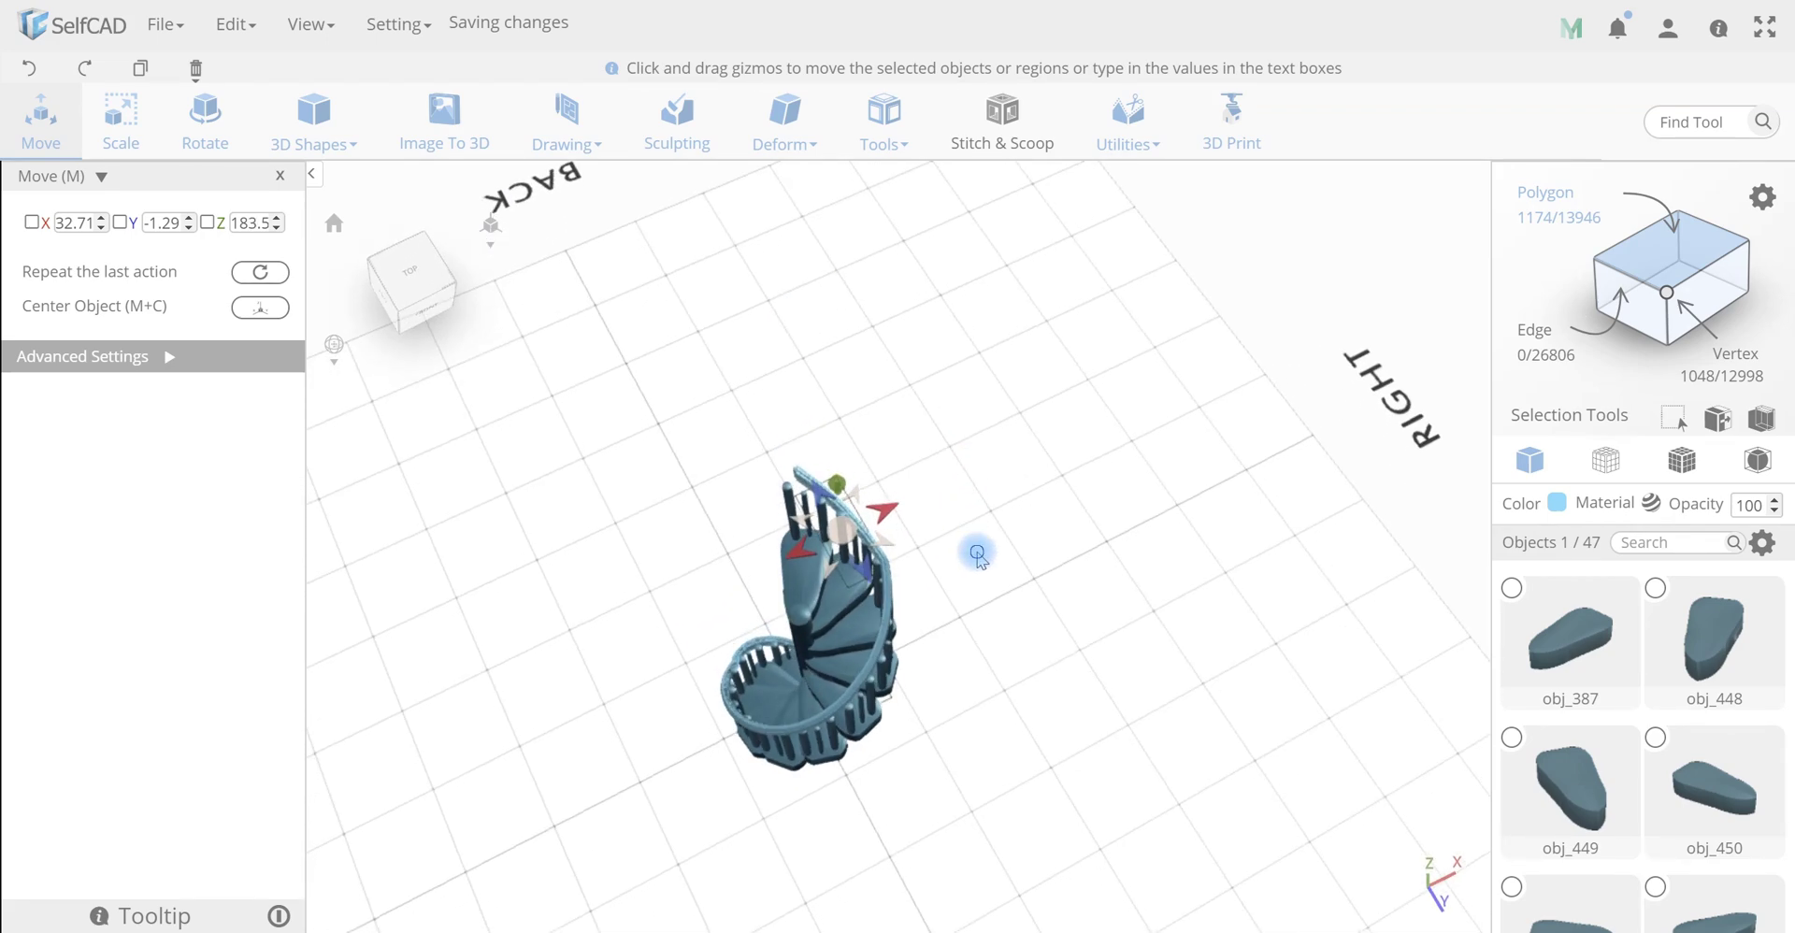
Isolate the topmost end of the handrail with an exact cube selection, using left limit 64 and front limit 22
click(1759, 419)
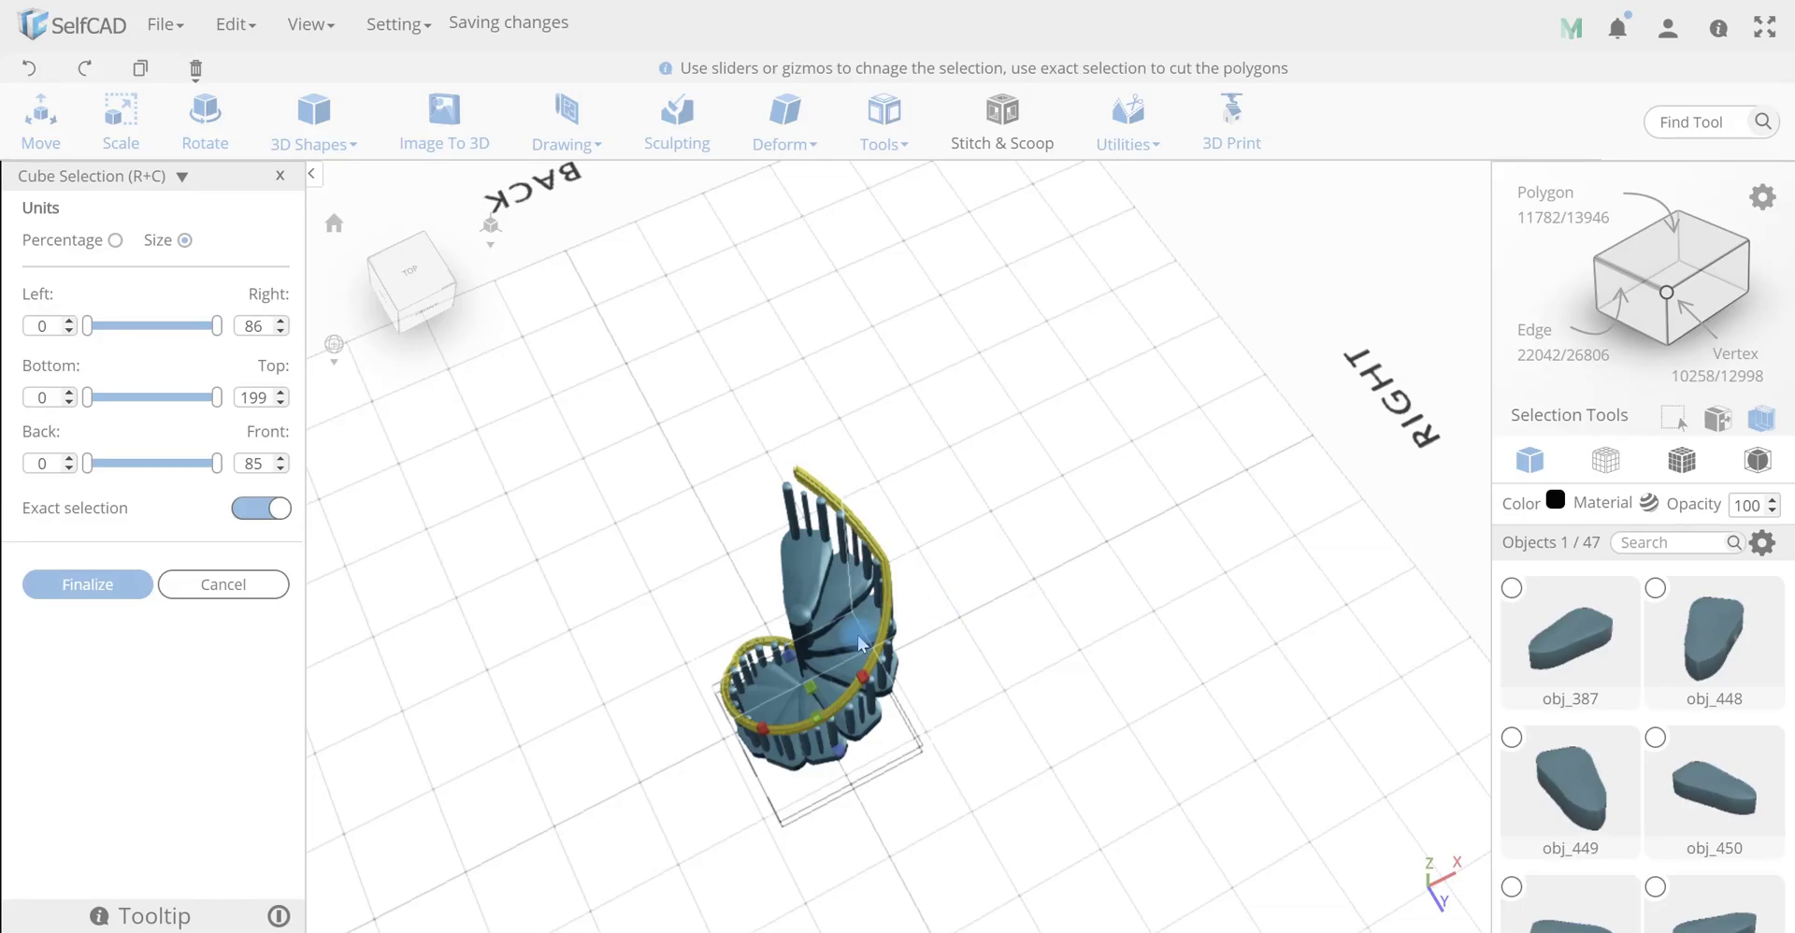
drag(824, 718, 934, 704)
drag(755, 734, 811, 759)
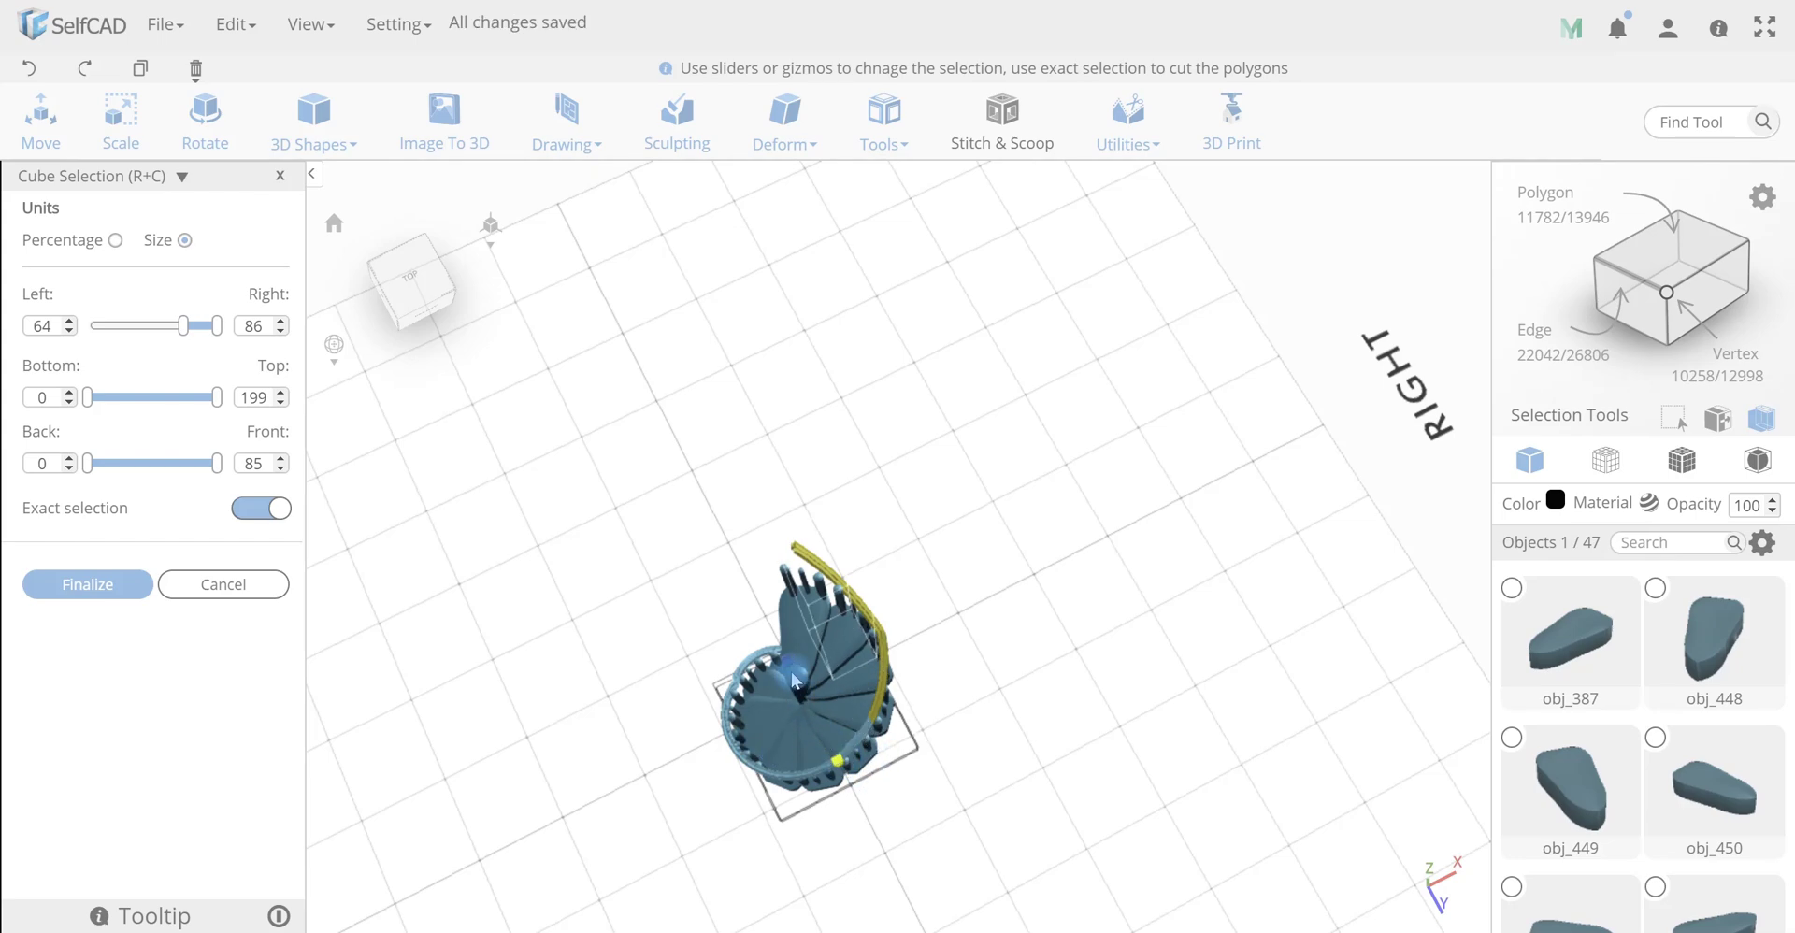
drag(792, 680, 785, 655)
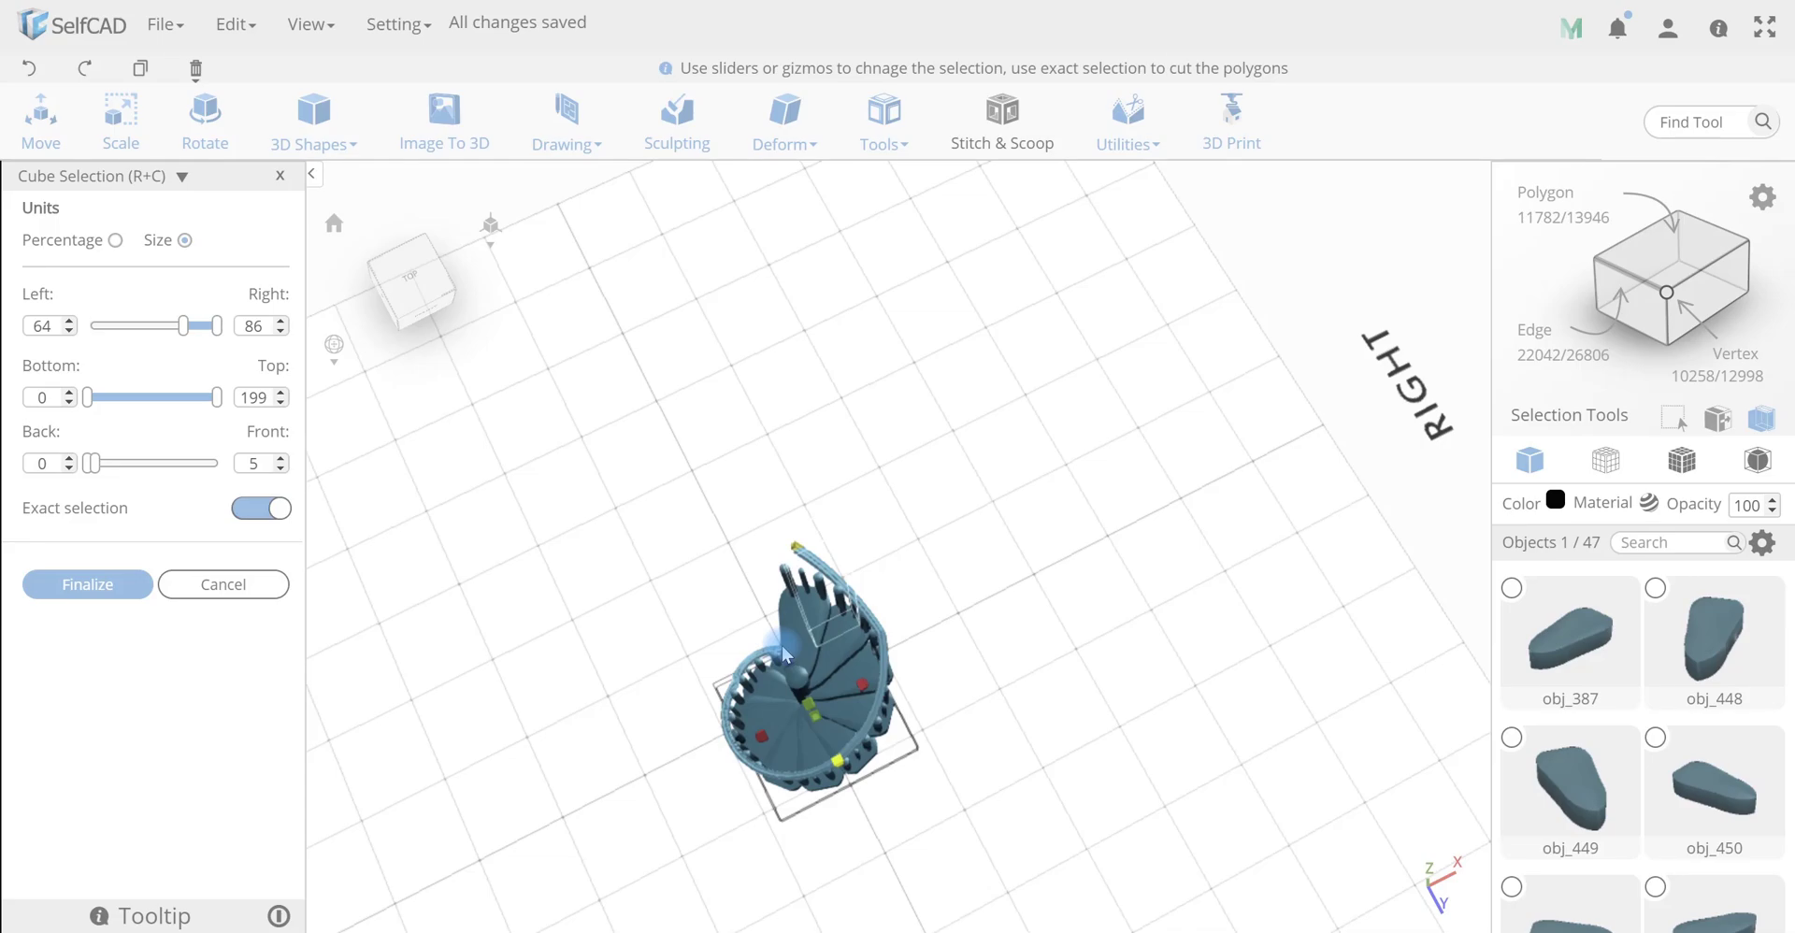
drag(832, 754, 861, 789)
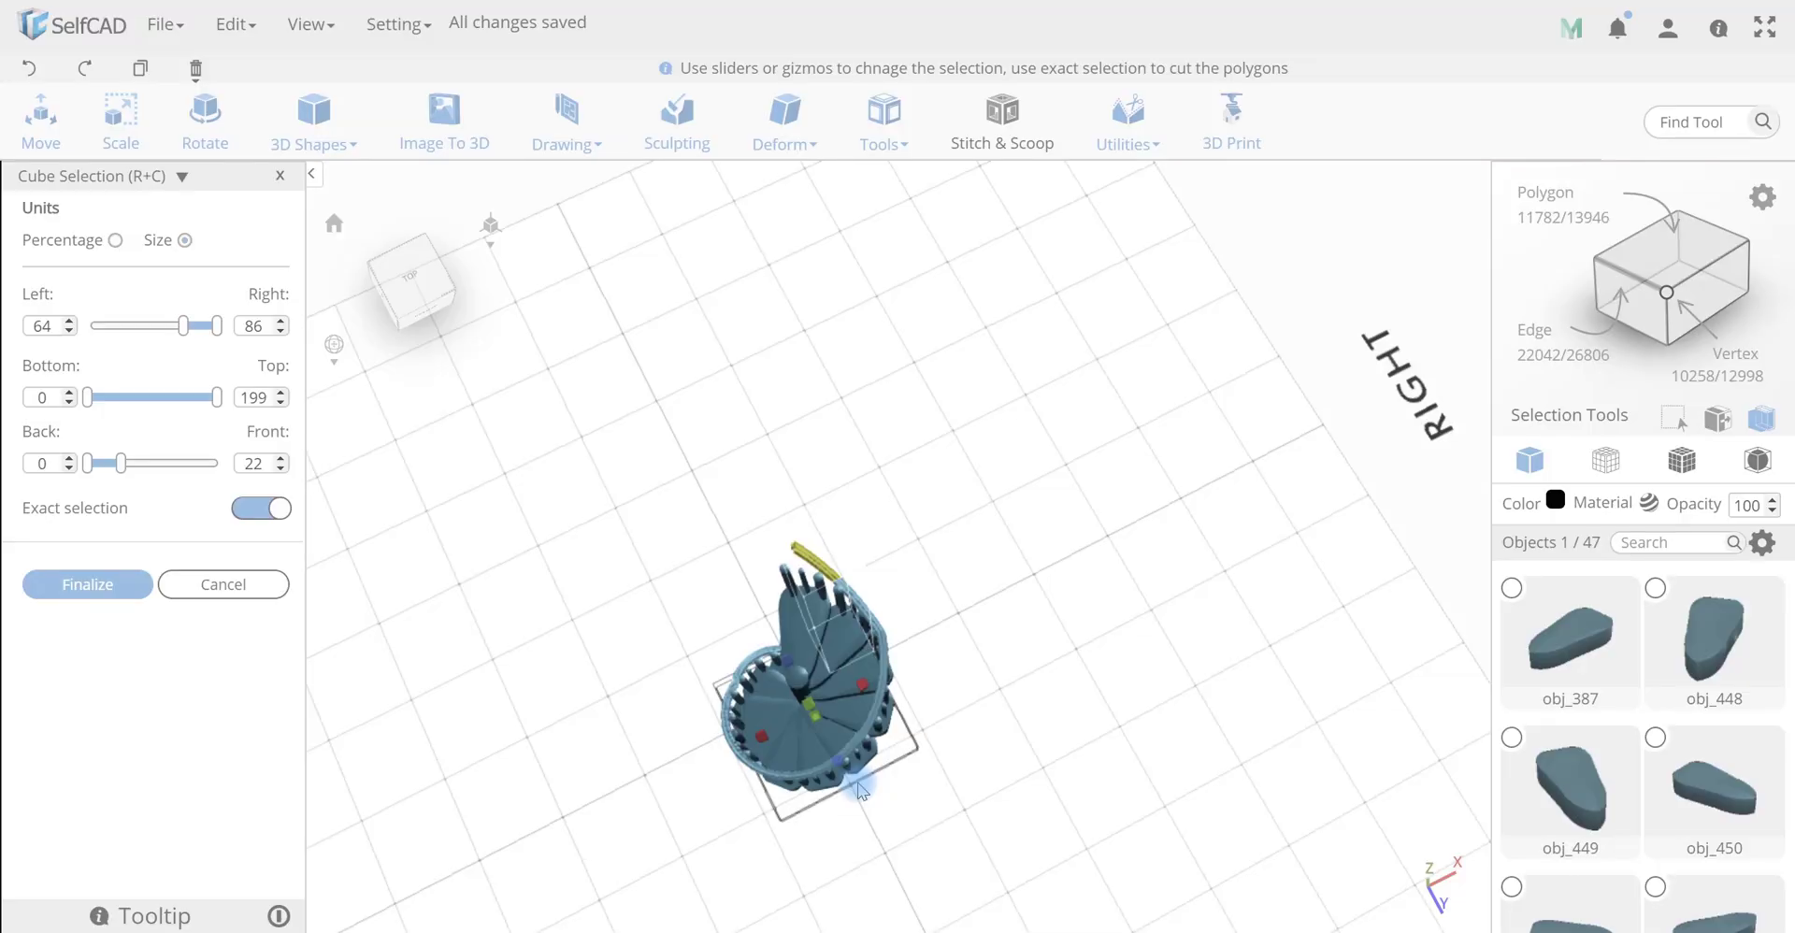
mouse_move(979, 721)
mouse_down()
mouse_move(962, 698)
mouse_move(966, 713)
mouse_up()
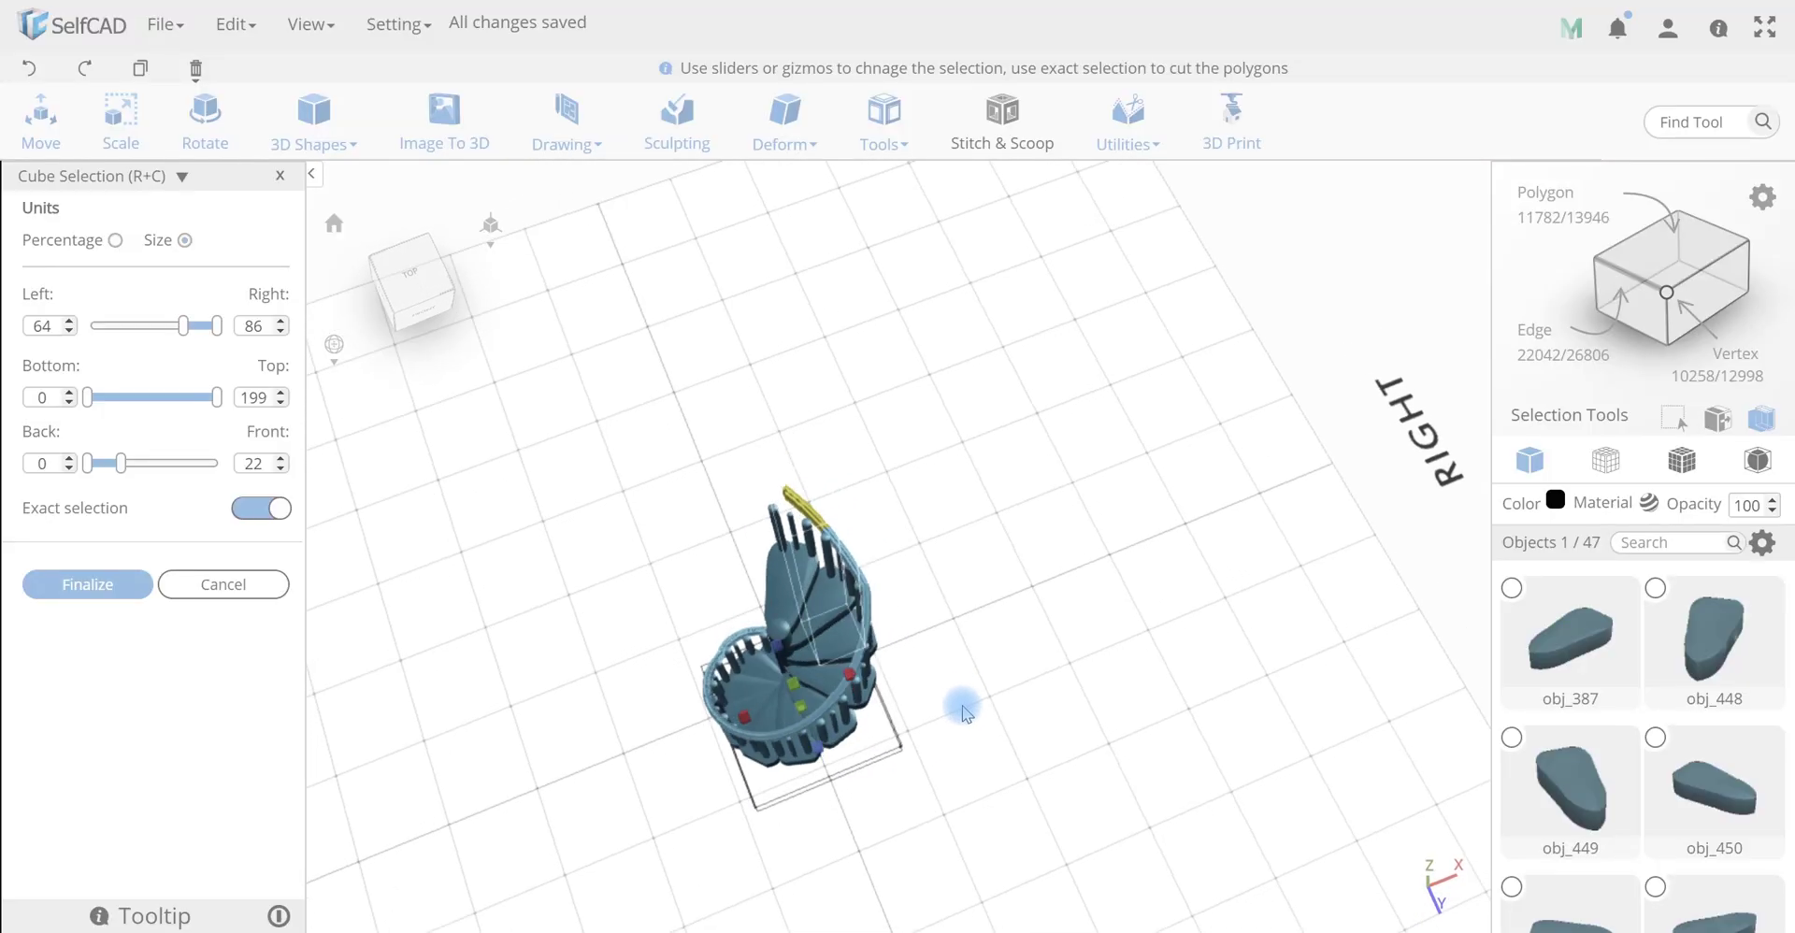
key(r)
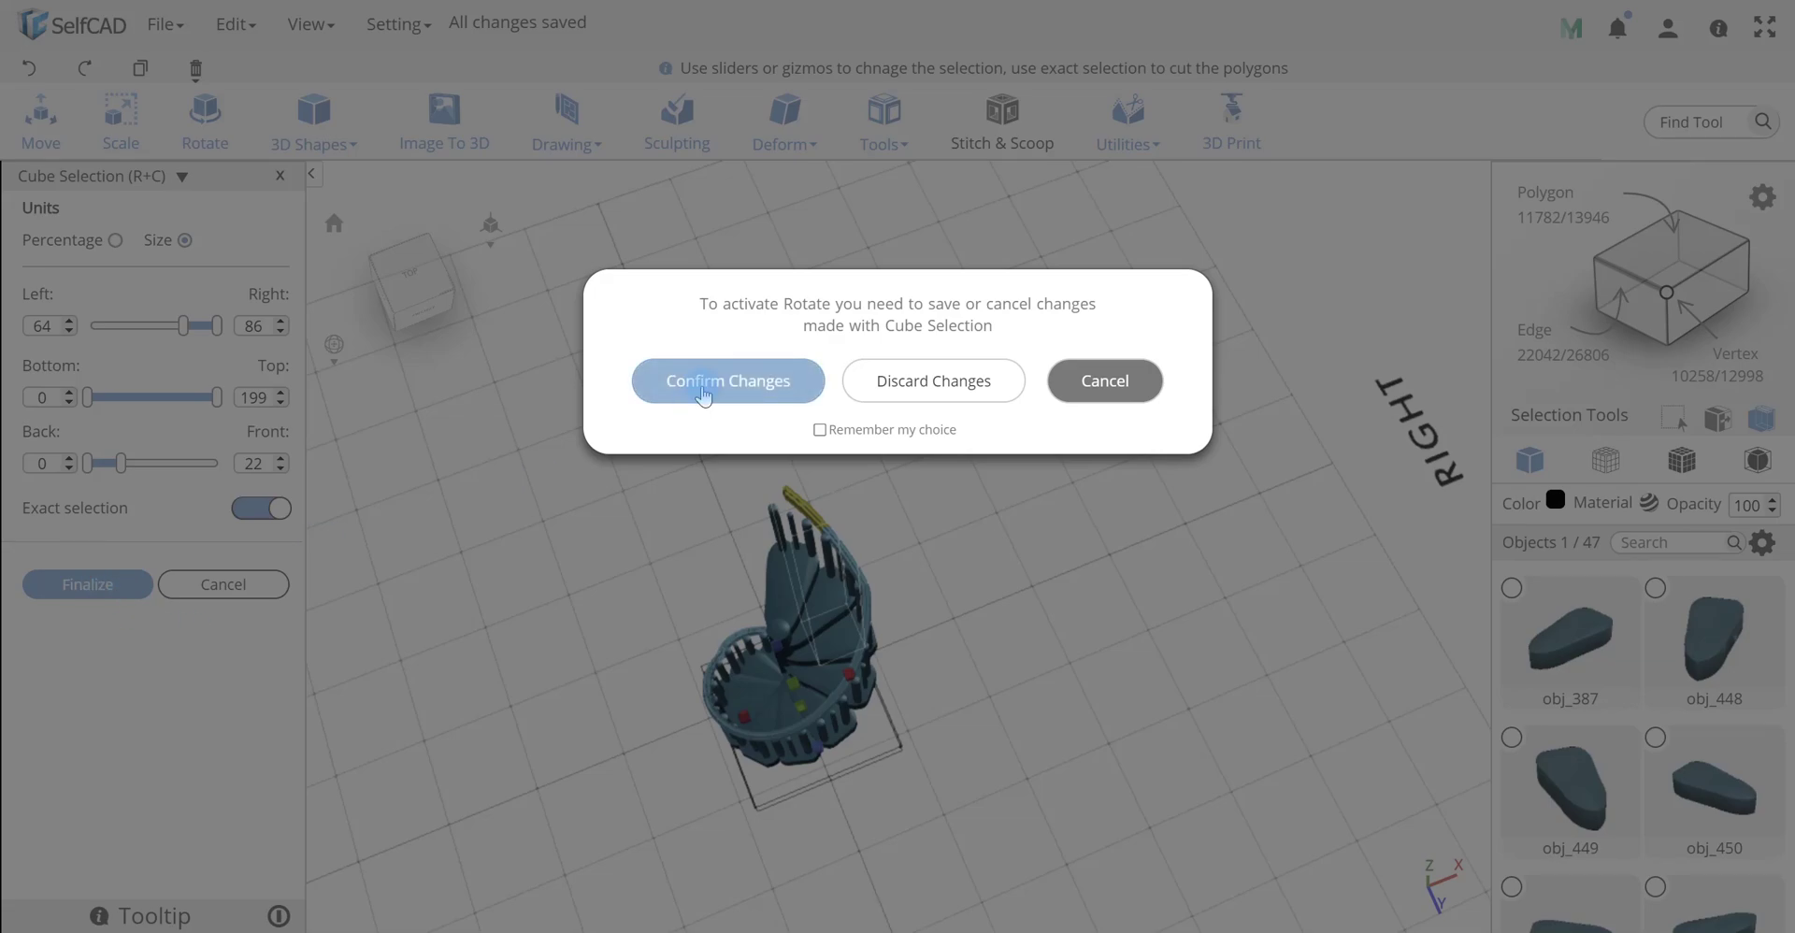
click(724, 378)
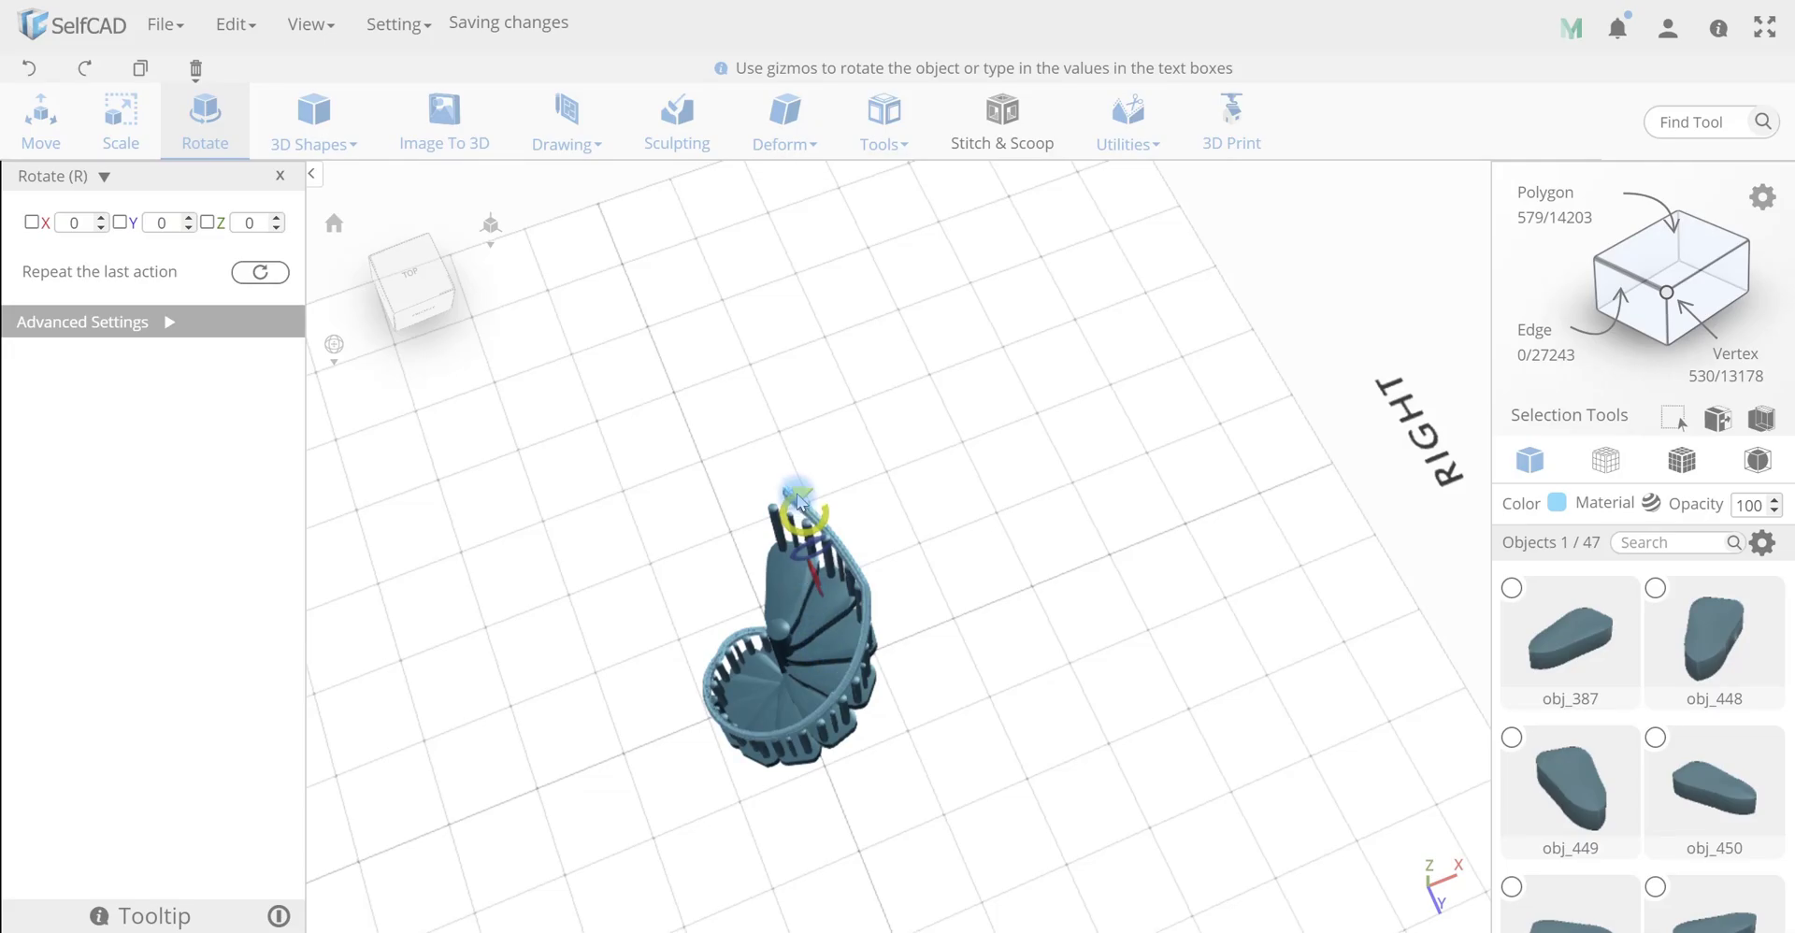
Rotate the topmost handrail piece about the vertical axis over the last posts and move it to about 17.06 in X and 26.31 in Z
drag(797, 500, 553, 653)
key(m)
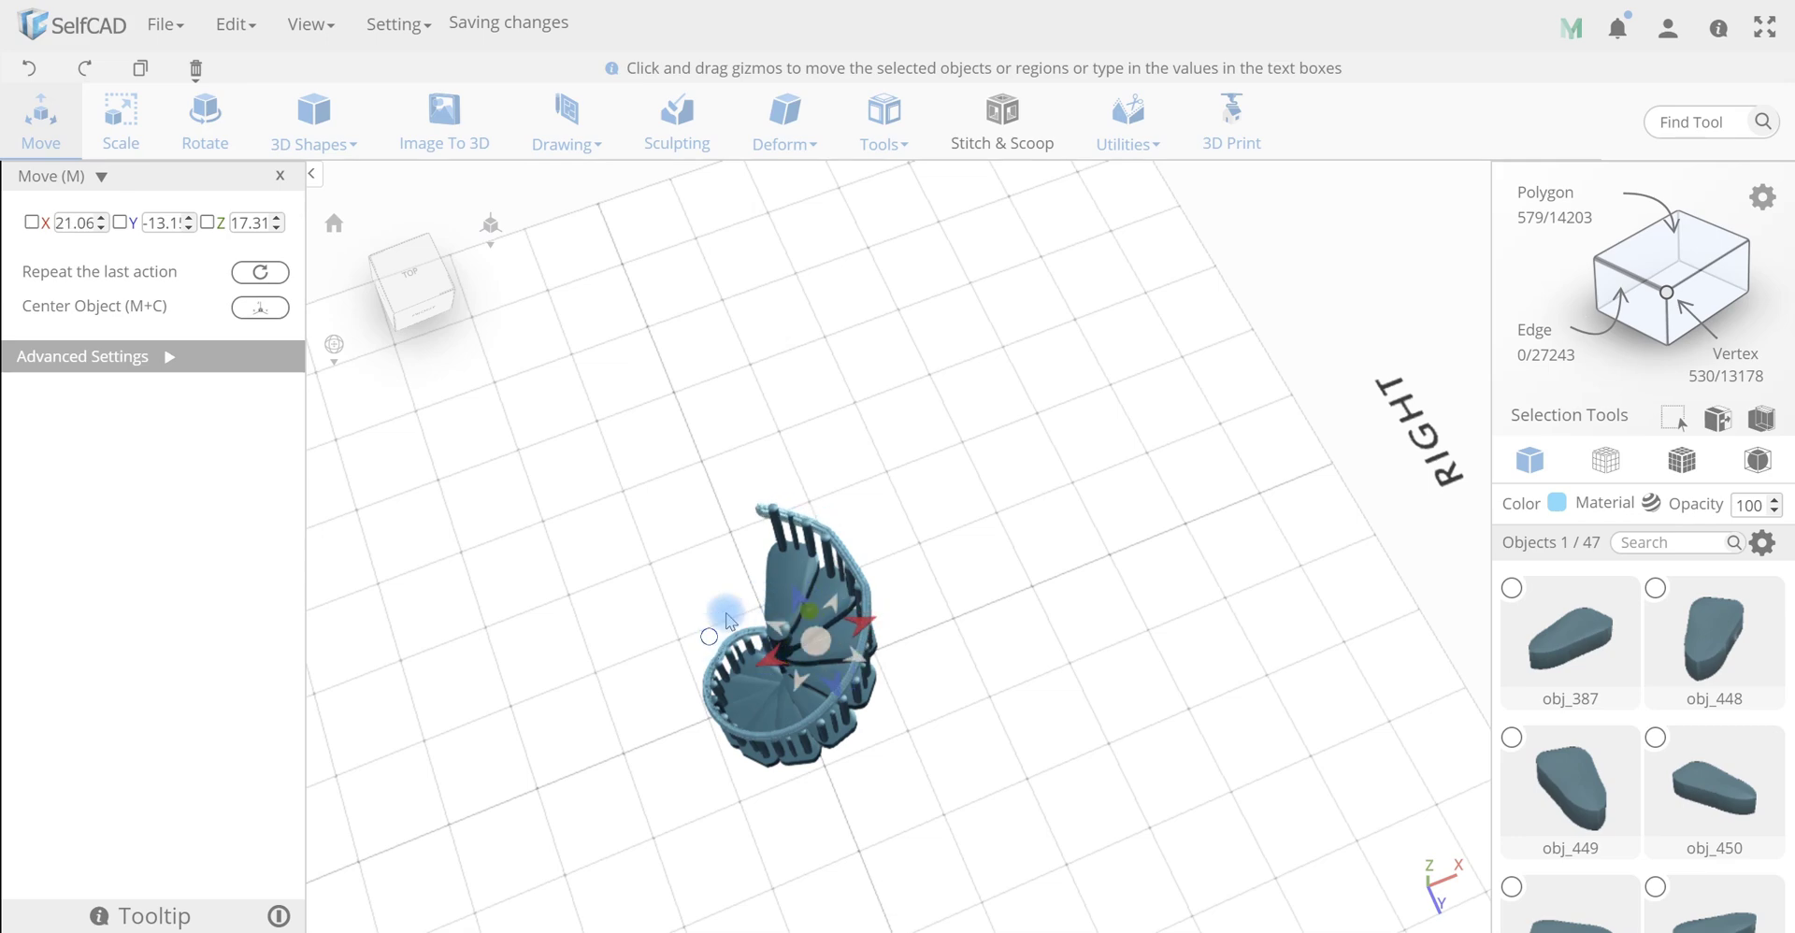
drag(727, 619, 844, 558)
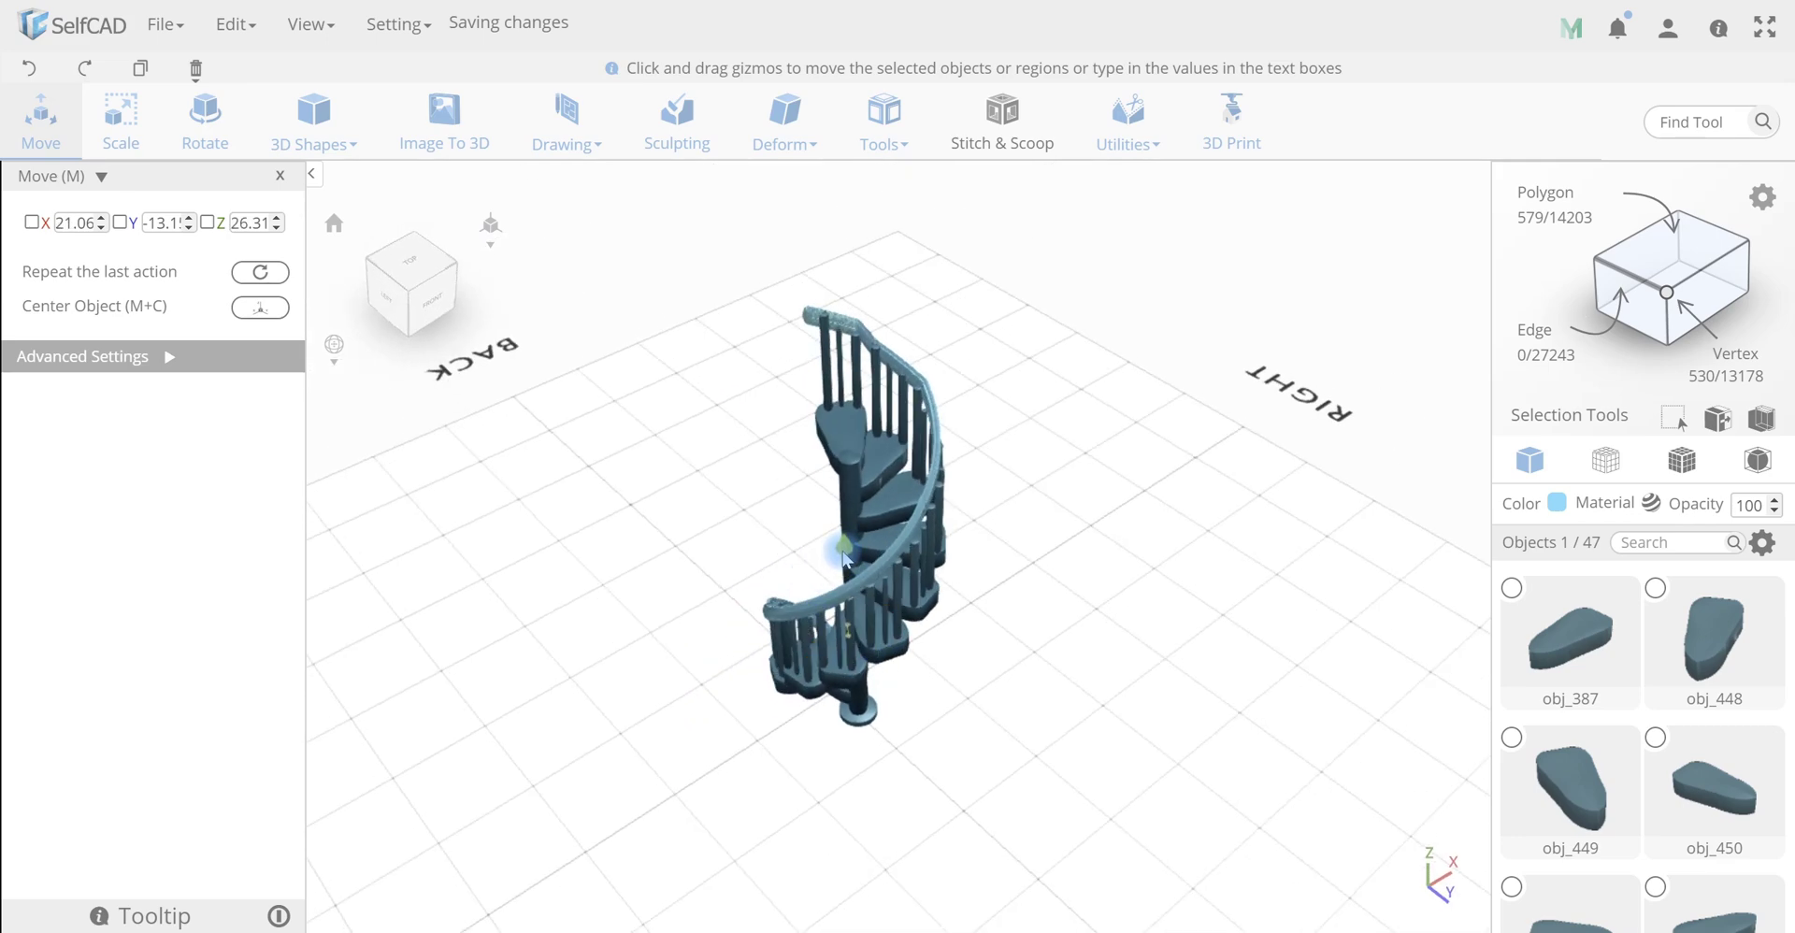
drag(1035, 580, 791, 634)
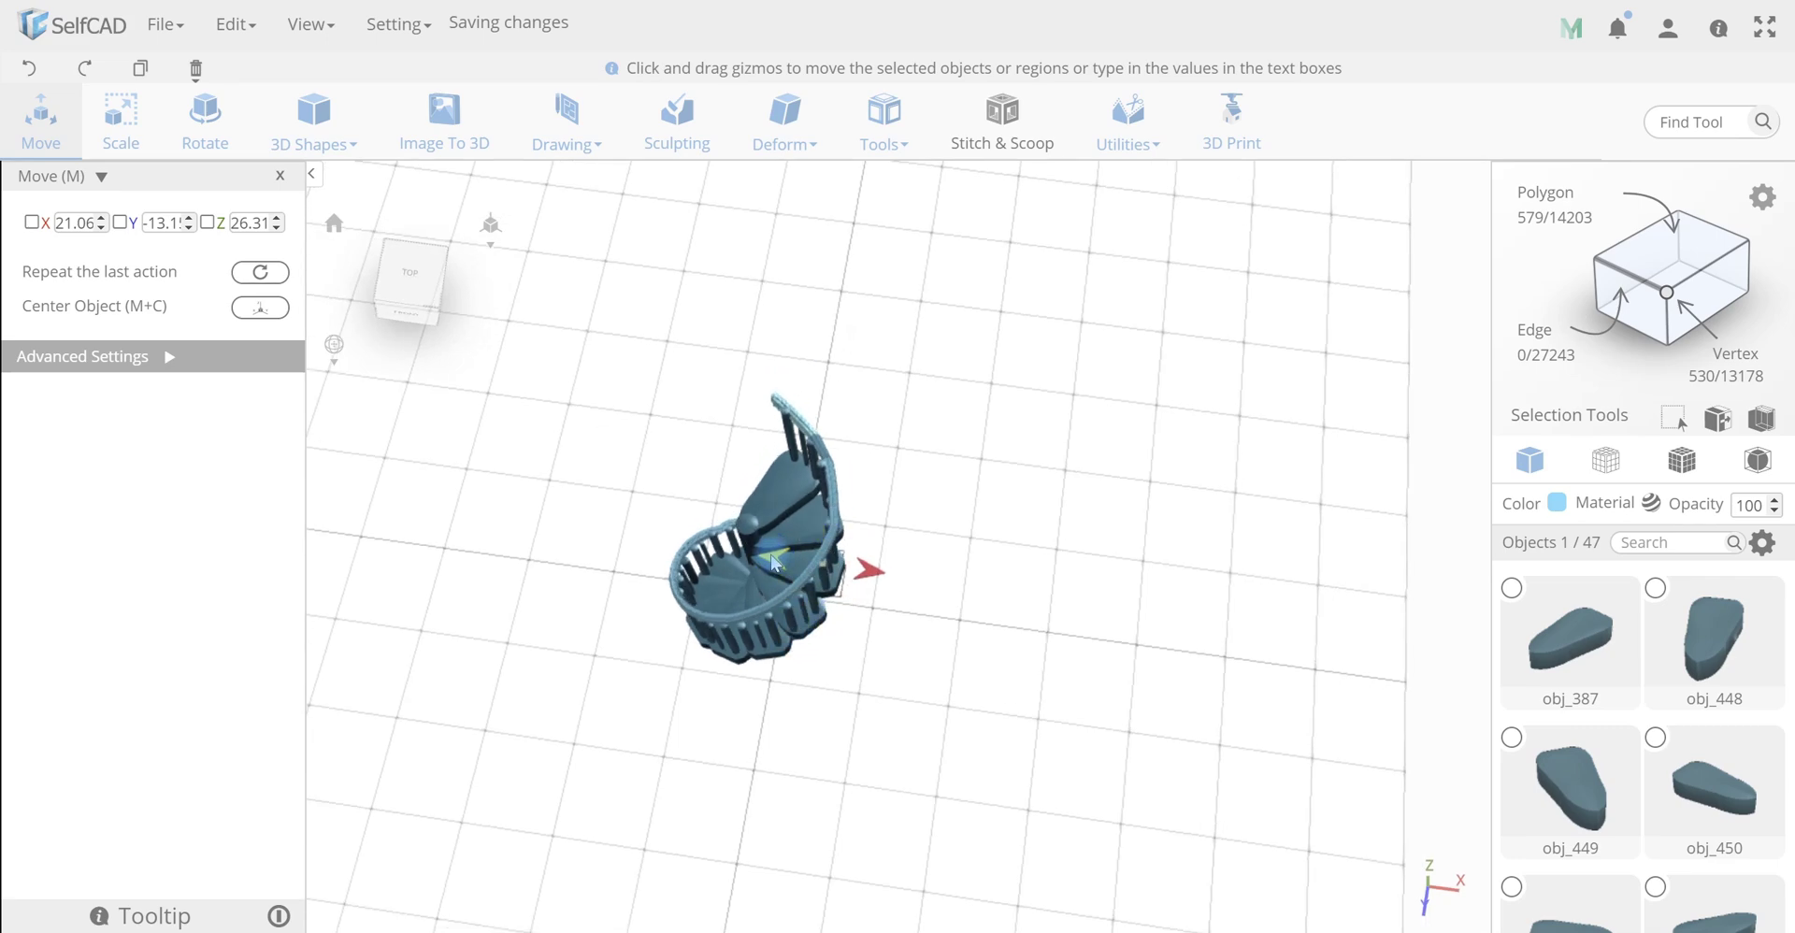
drag(772, 561, 766, 561)
drag(889, 629, 818, 538)
Lower the topmost handrail piece along Z to about 22.31 so that it meets the adjoining rail
drag(993, 483, 1057, 452)
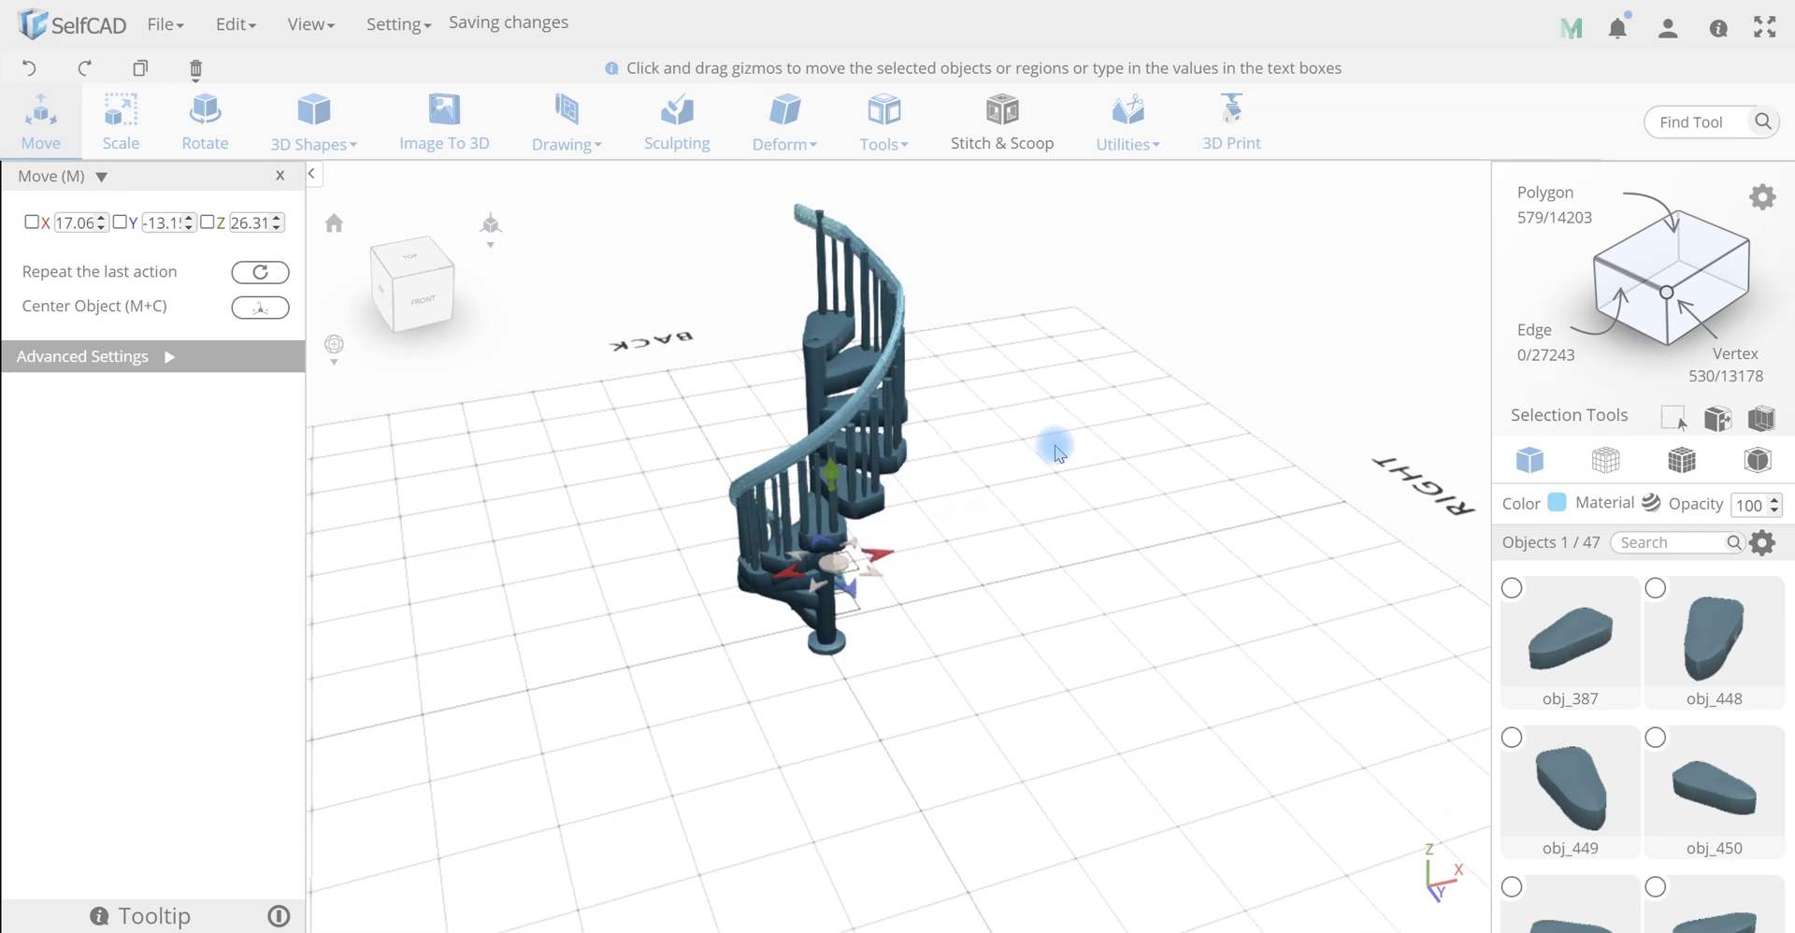
drag(833, 480, 828, 485)
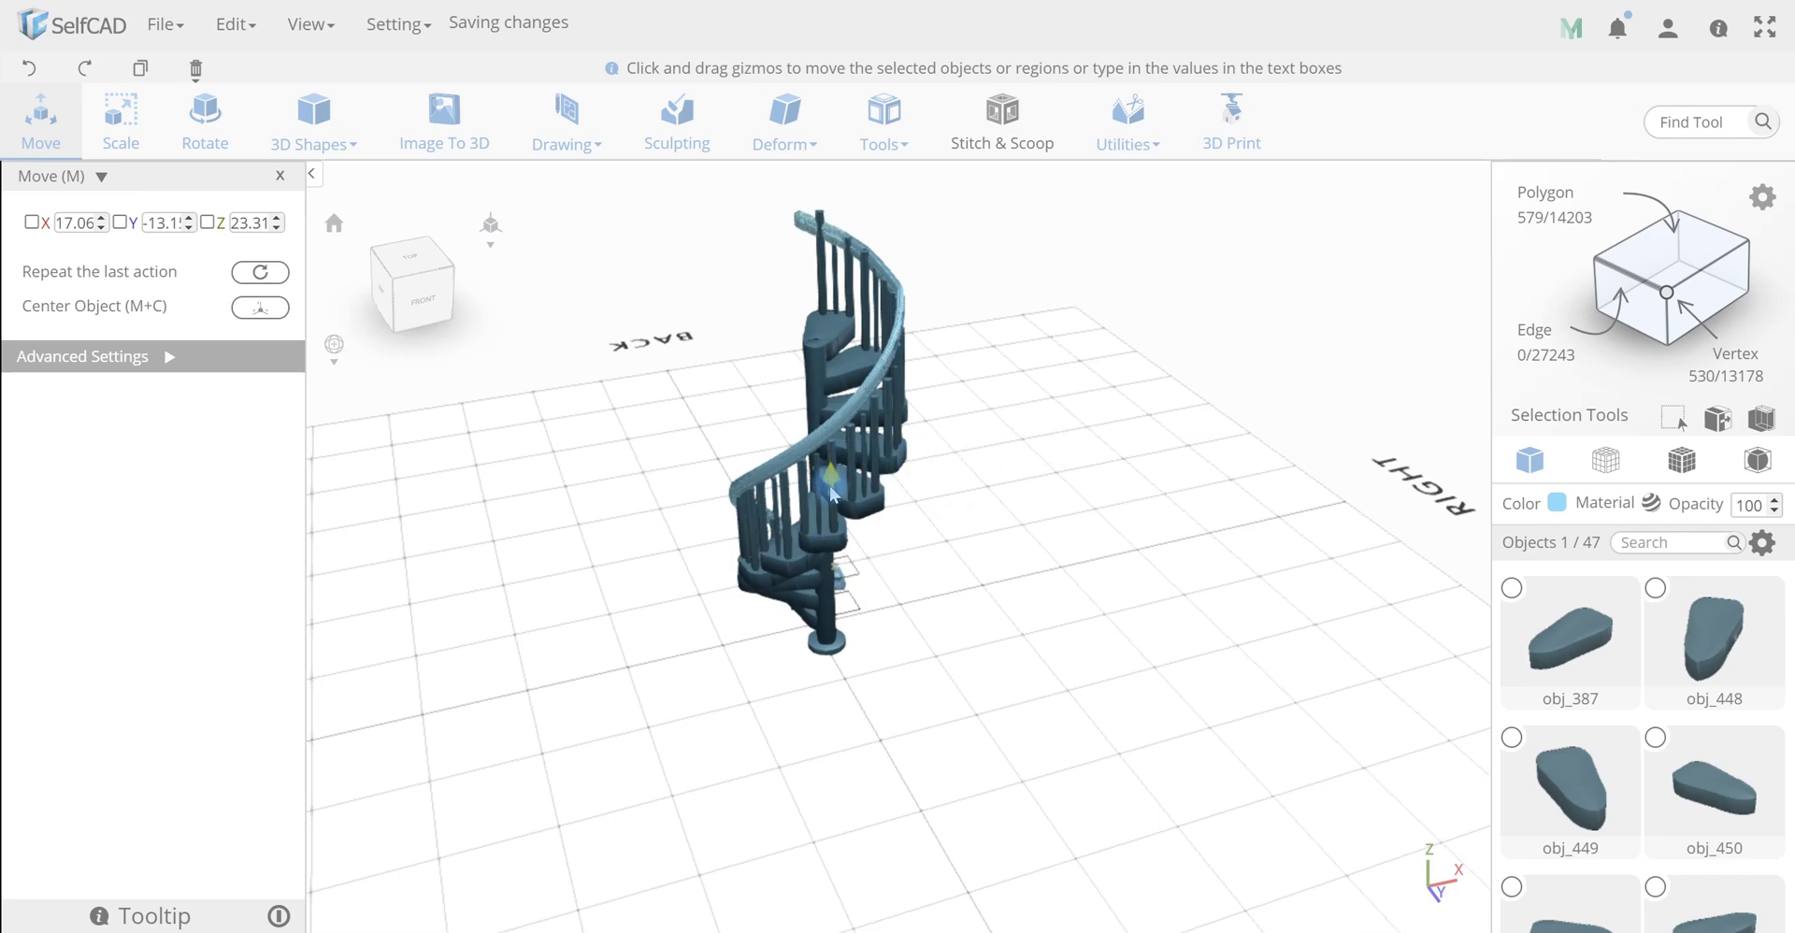
drag(1021, 572, 940, 559)
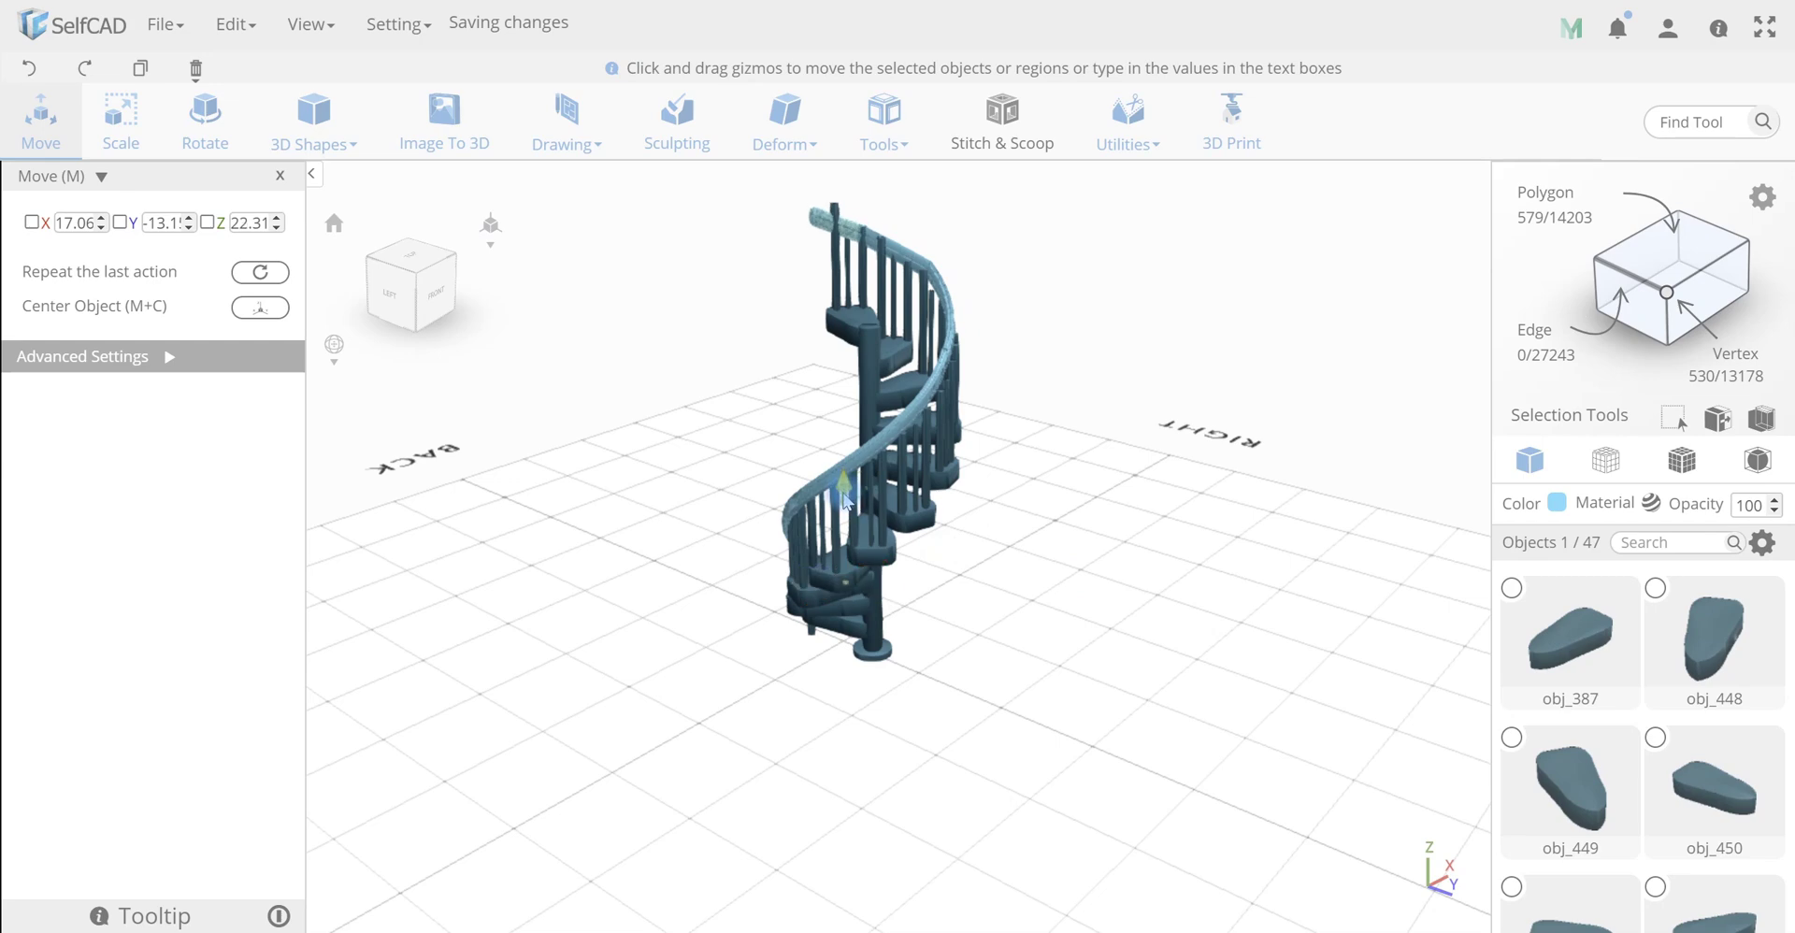
drag(844, 498, 1026, 454)
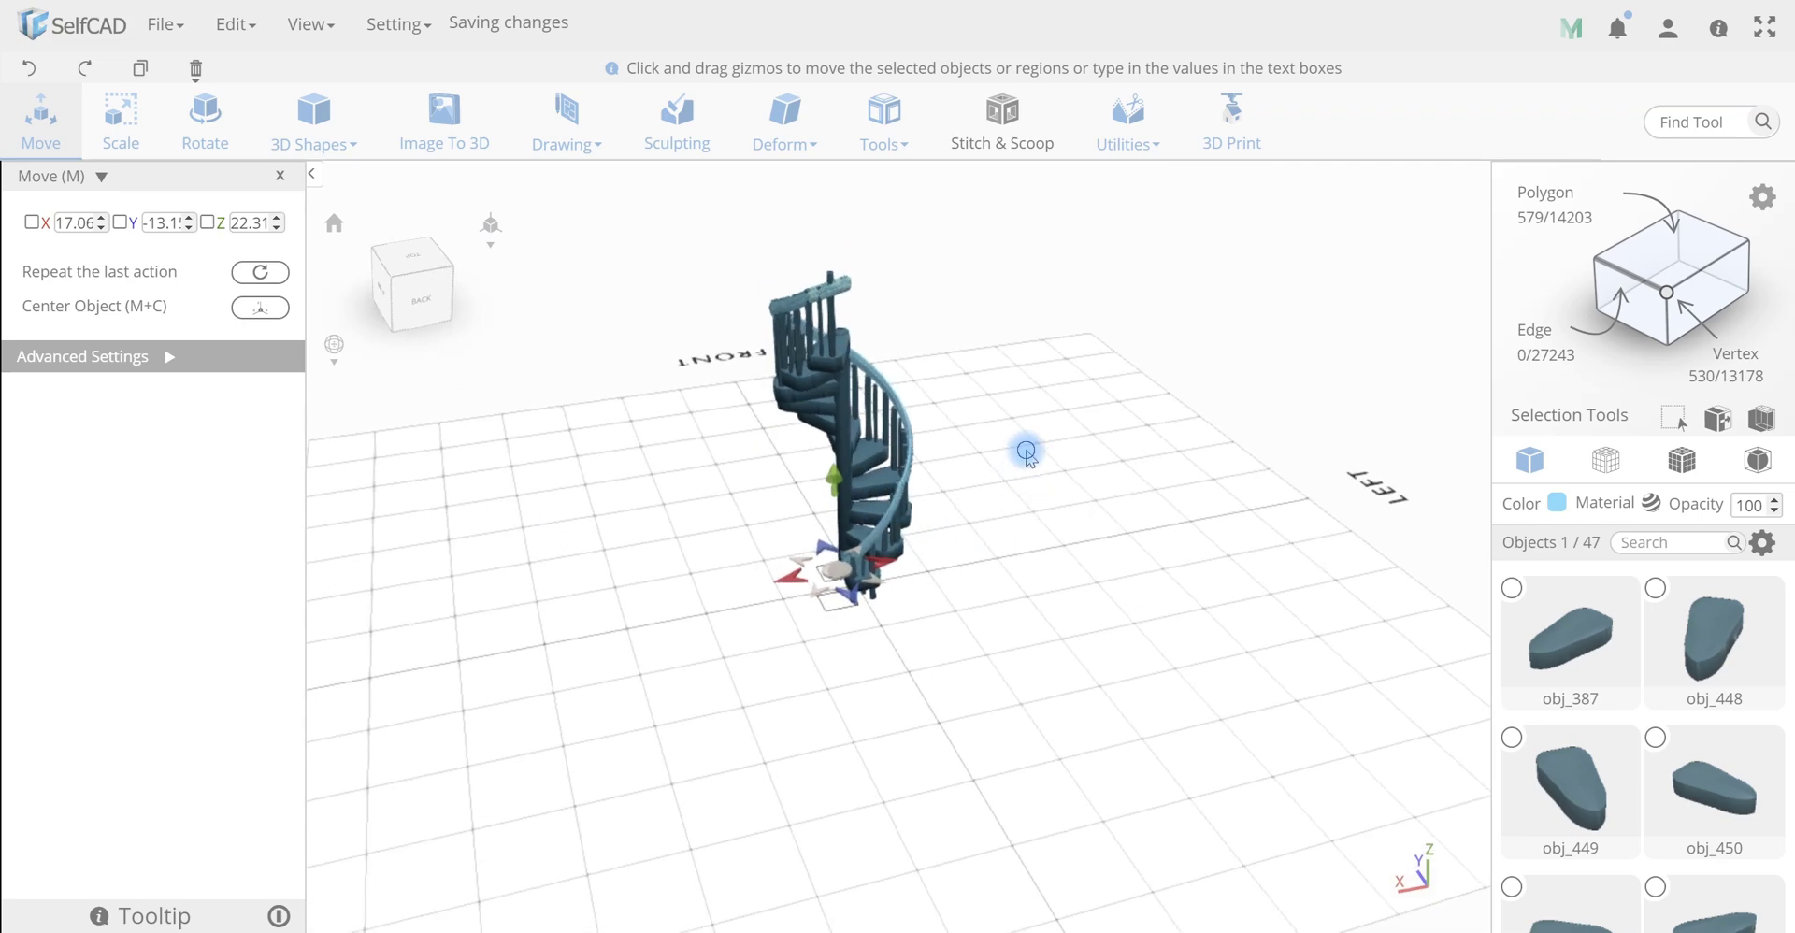
click(280, 175)
shift+click(910, 389)
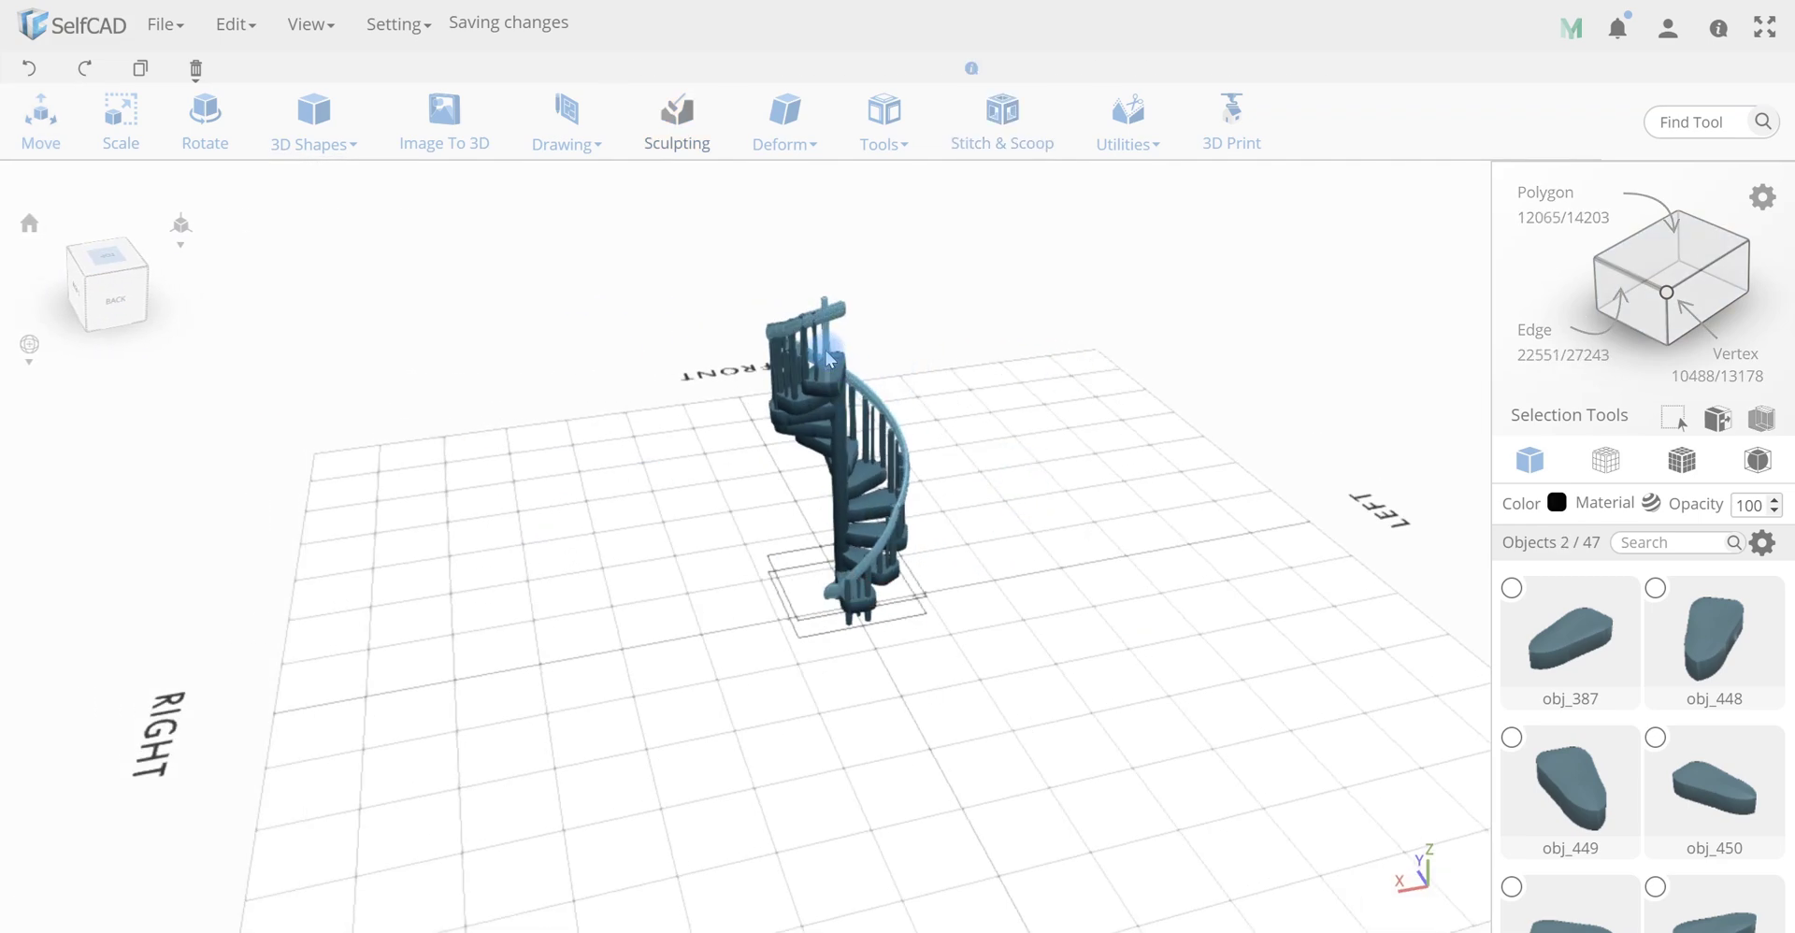
key(s)
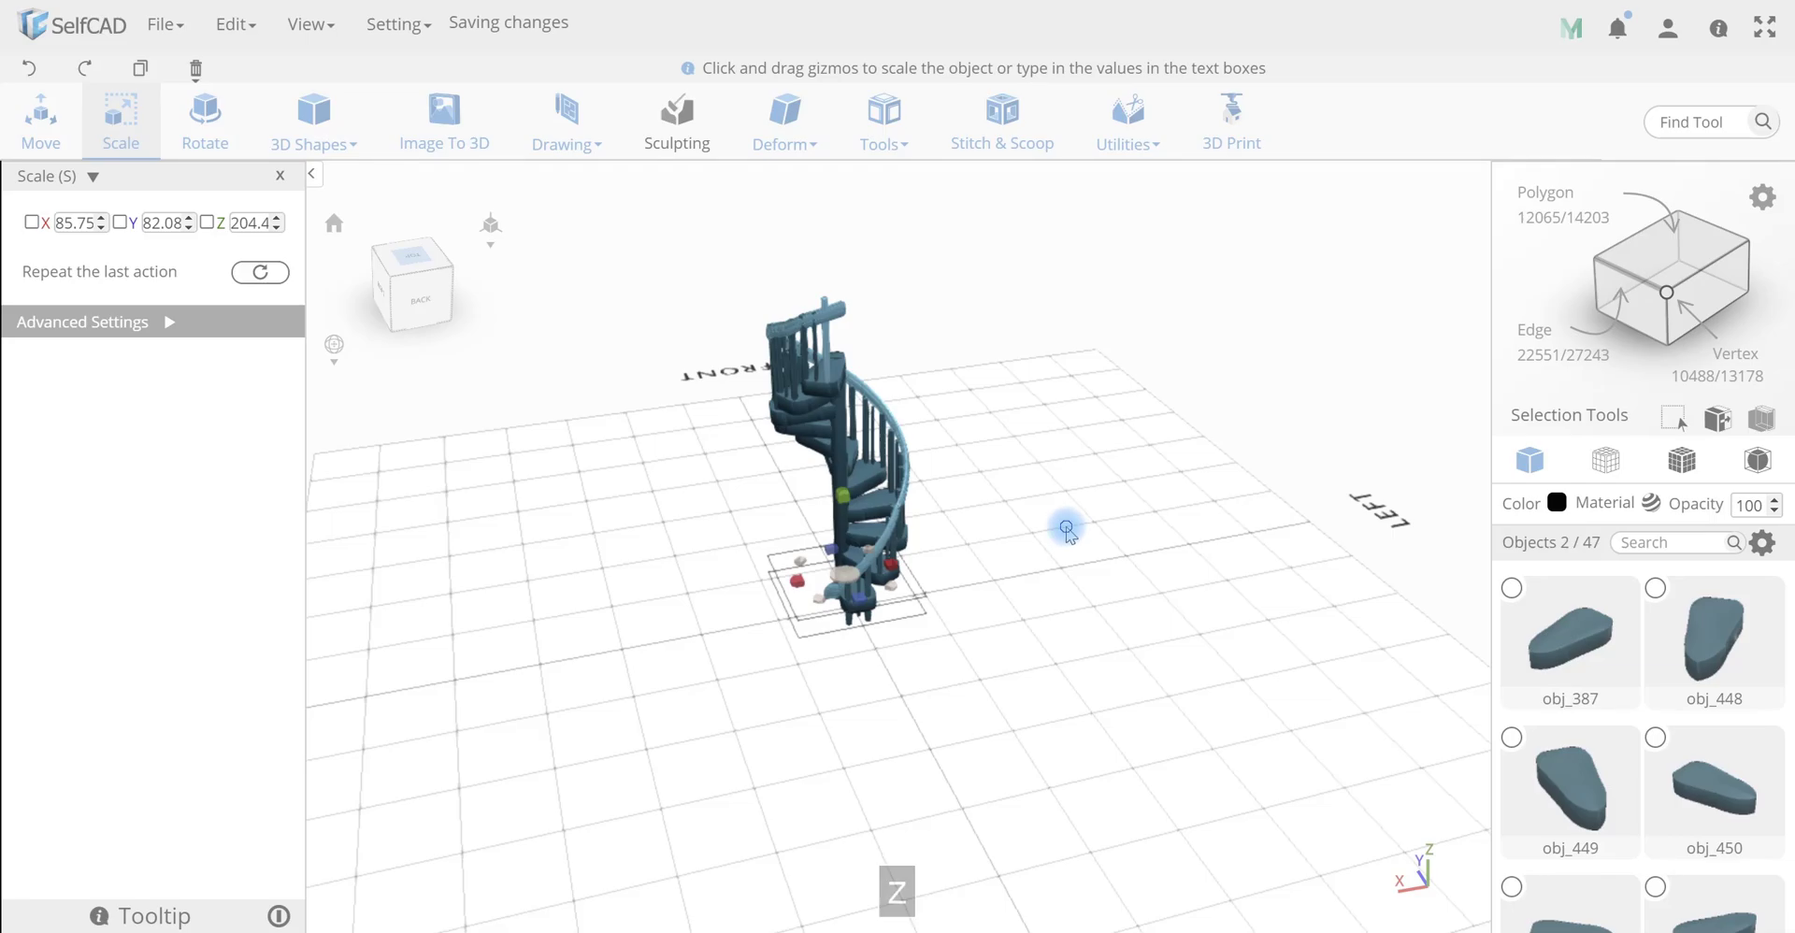
key(s)
Scale the posts beneath the topmost handrail piece along Z so that their tops end at the rail
click(834, 342)
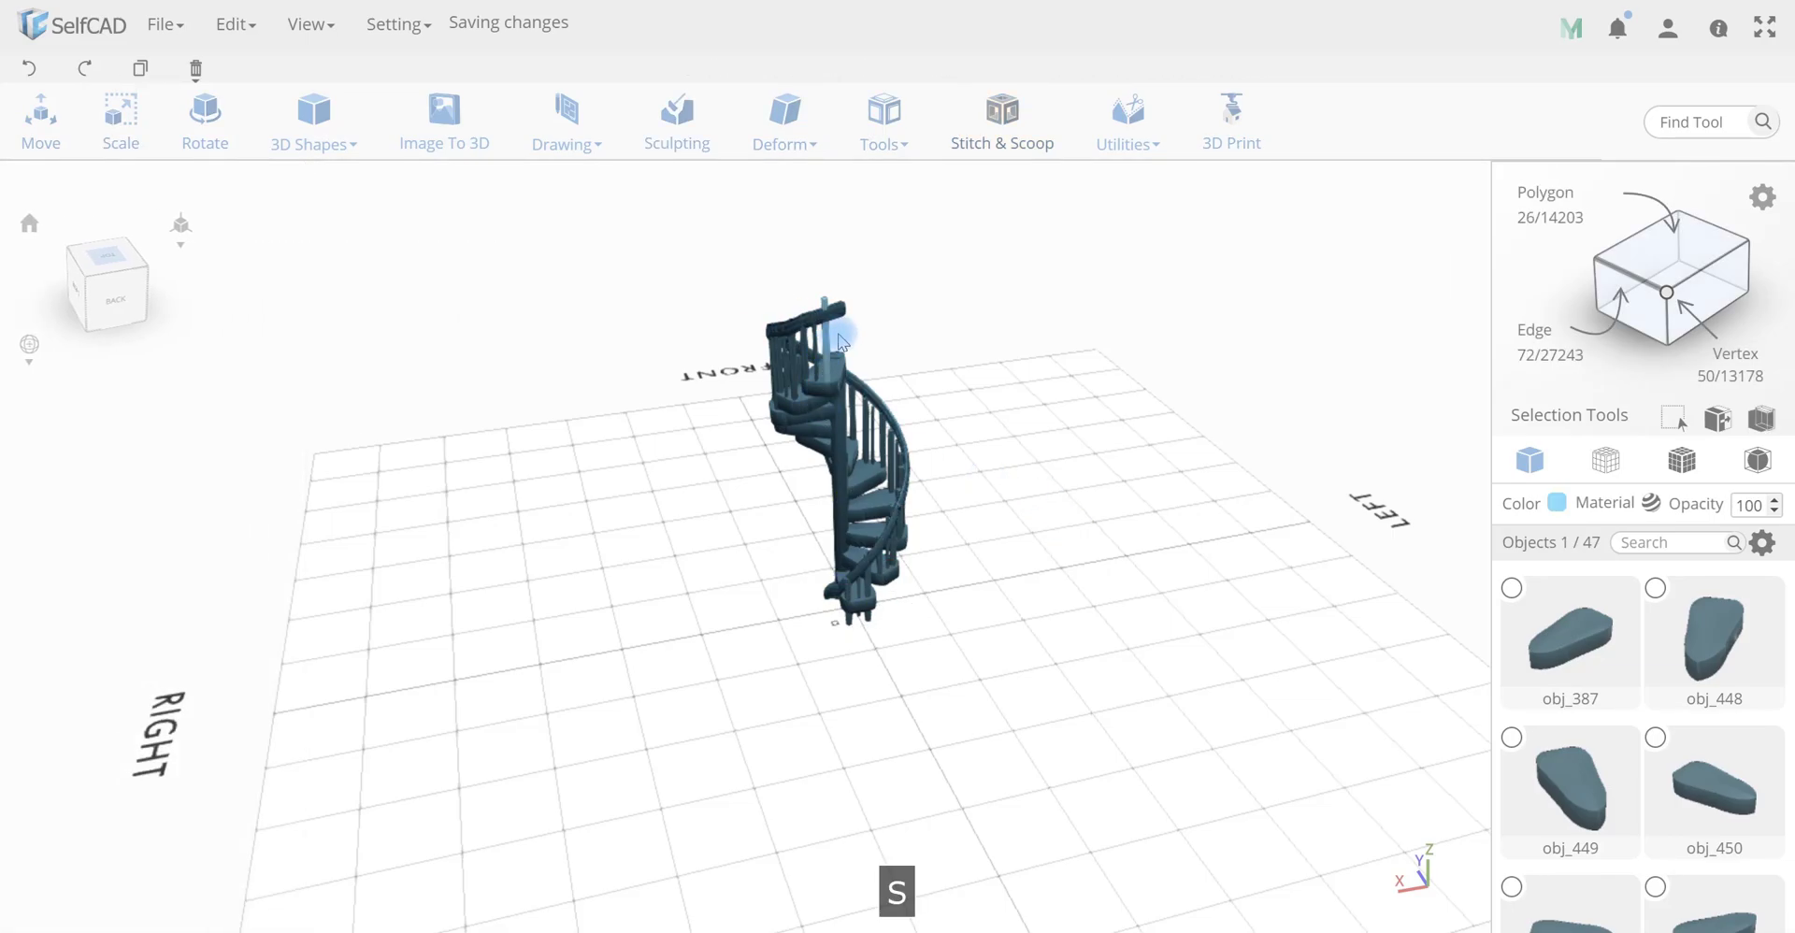
key(s)
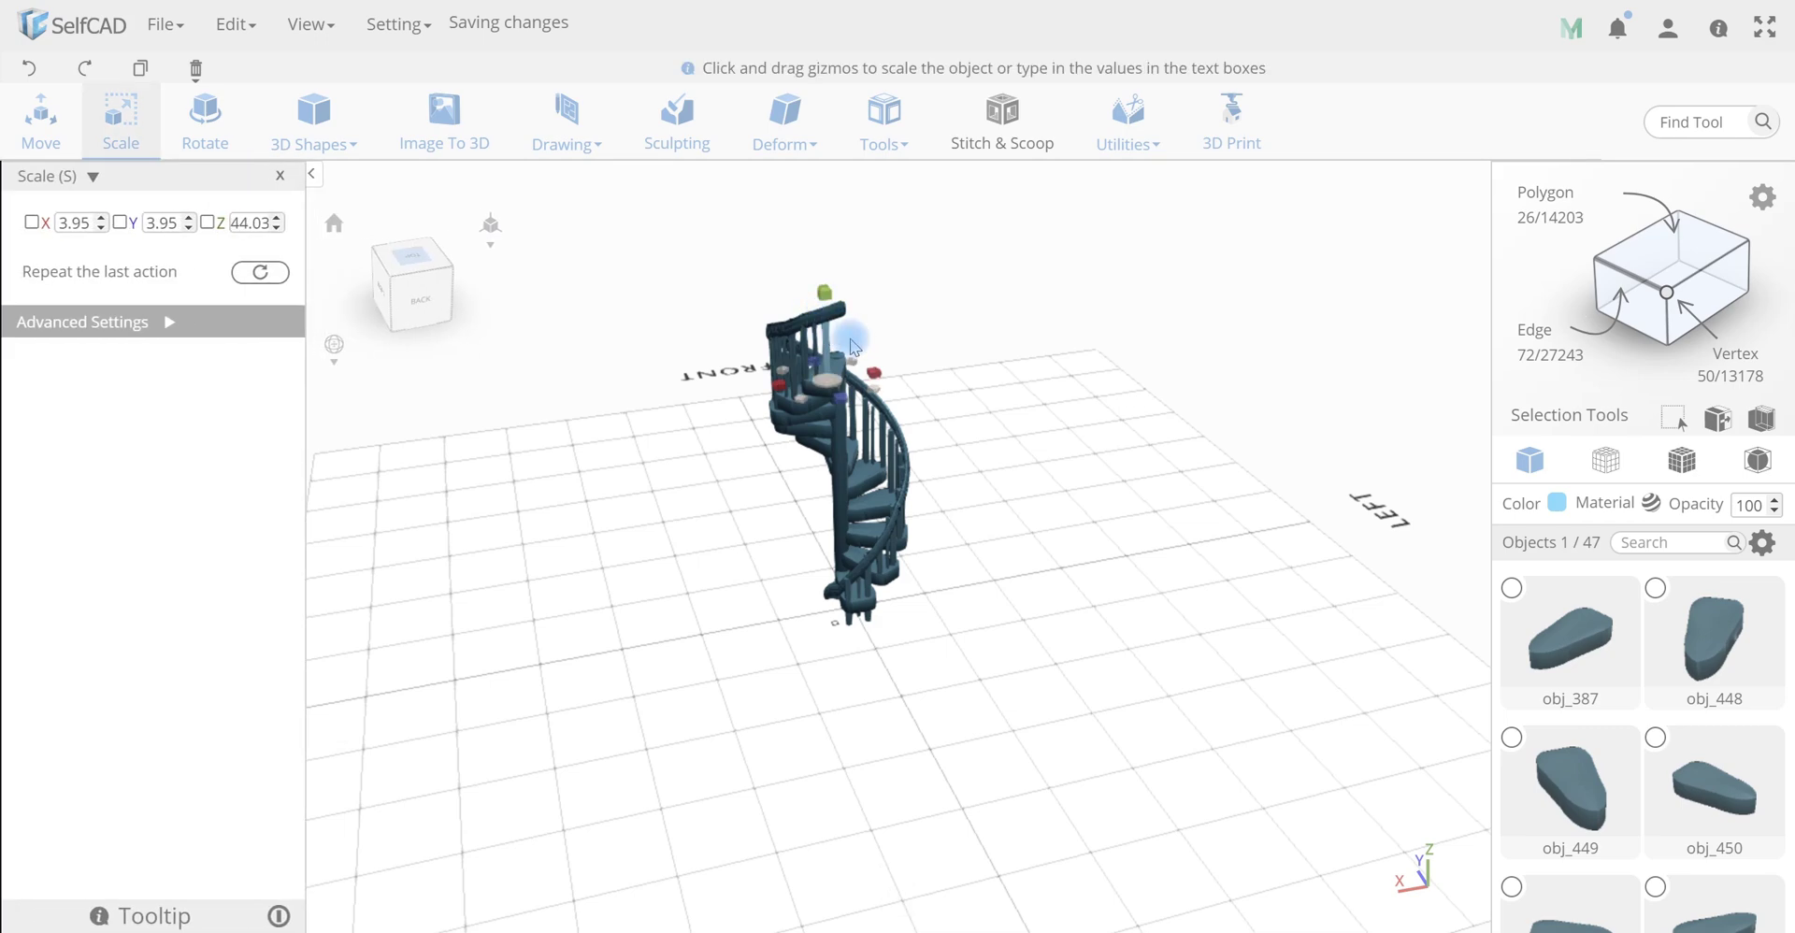
key(s)
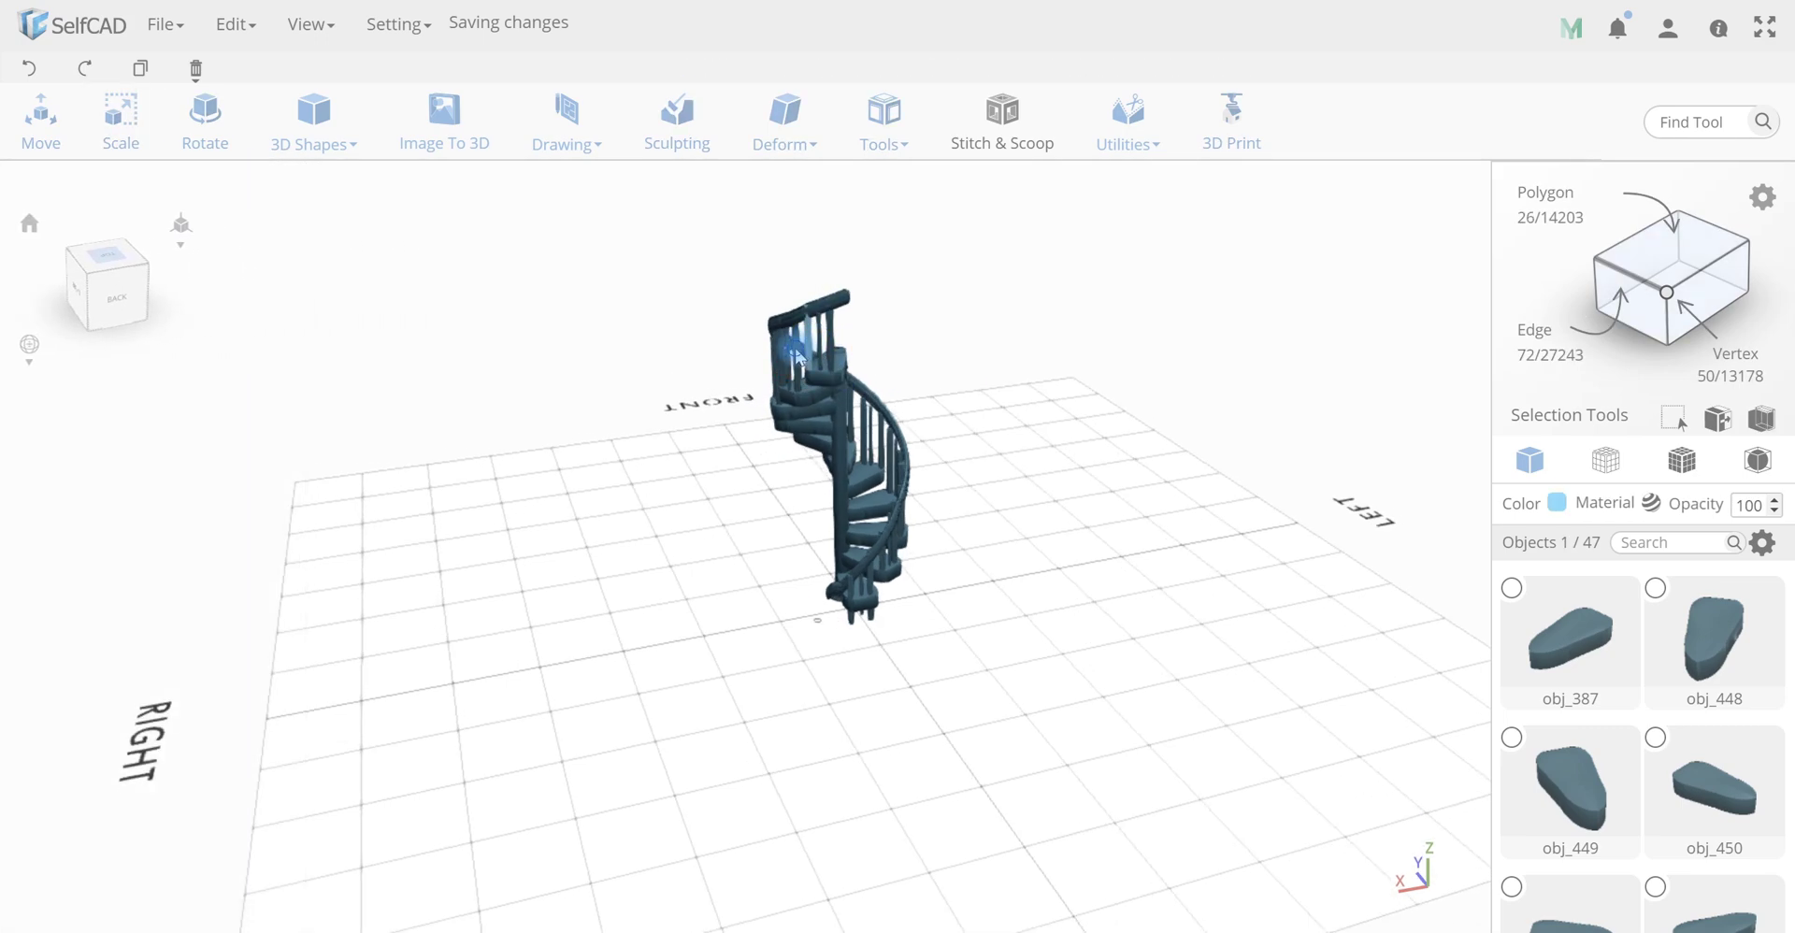
shift+click(802, 332)
key(s)
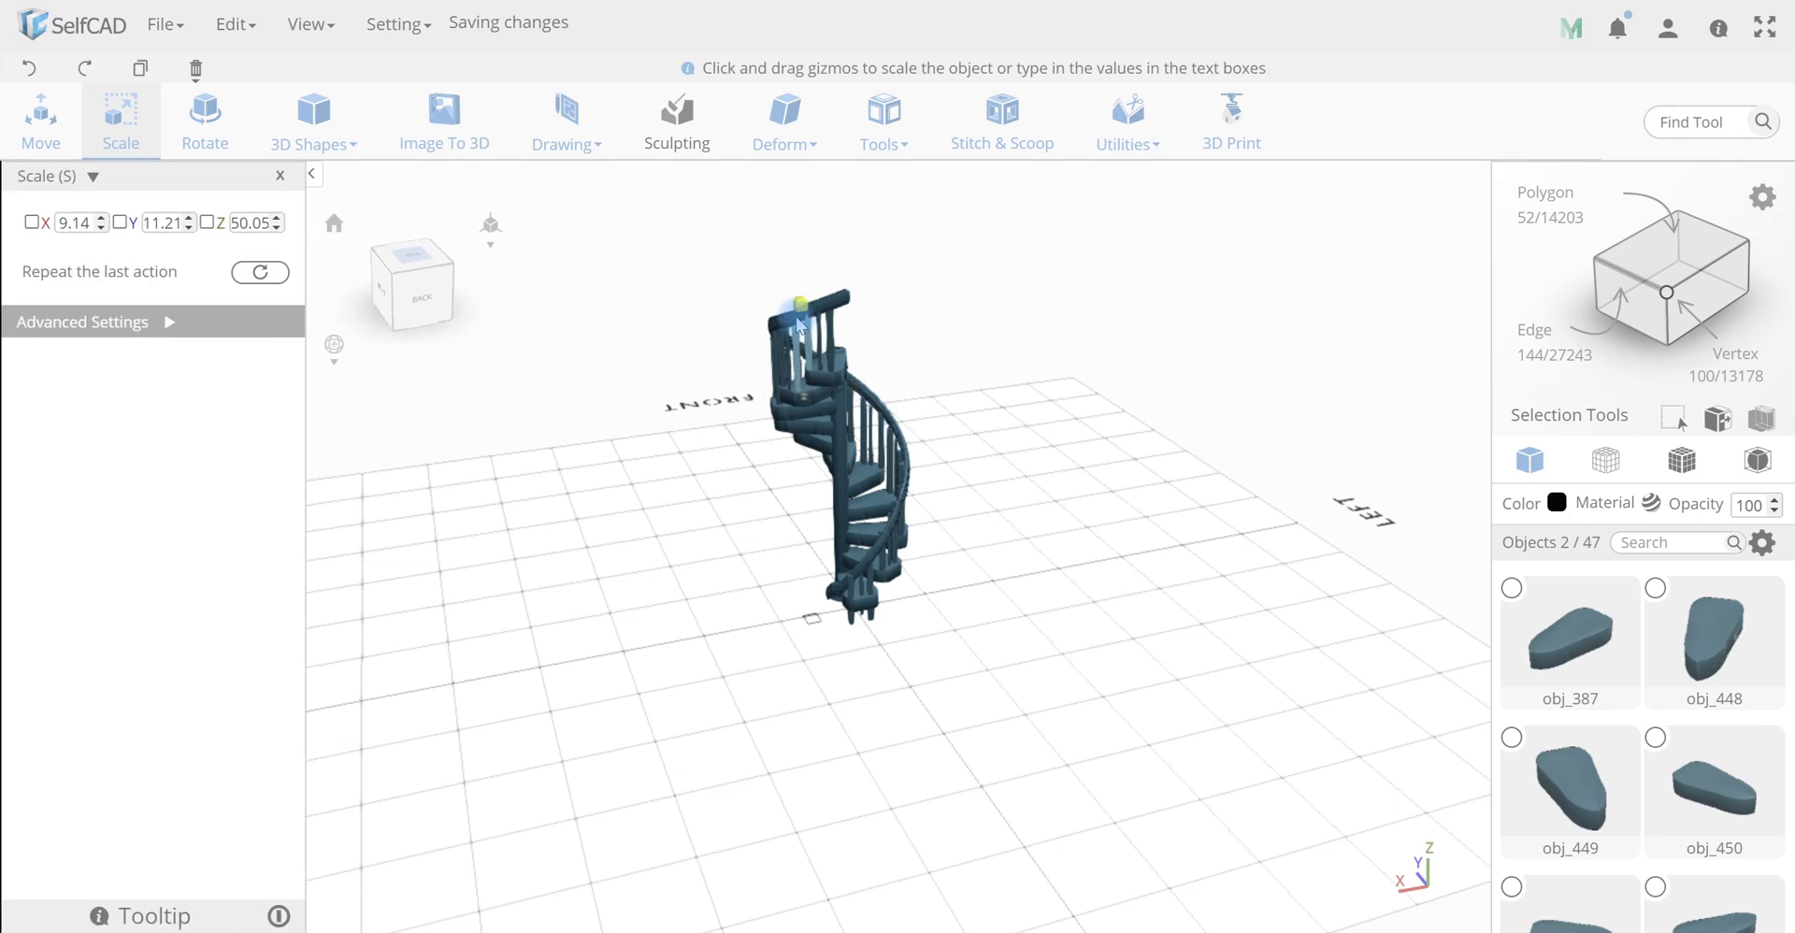
Select all the steps of the staircase, from the lowest one up to the topmost
click(934, 355)
drag(938, 365, 865, 596)
click(874, 553)
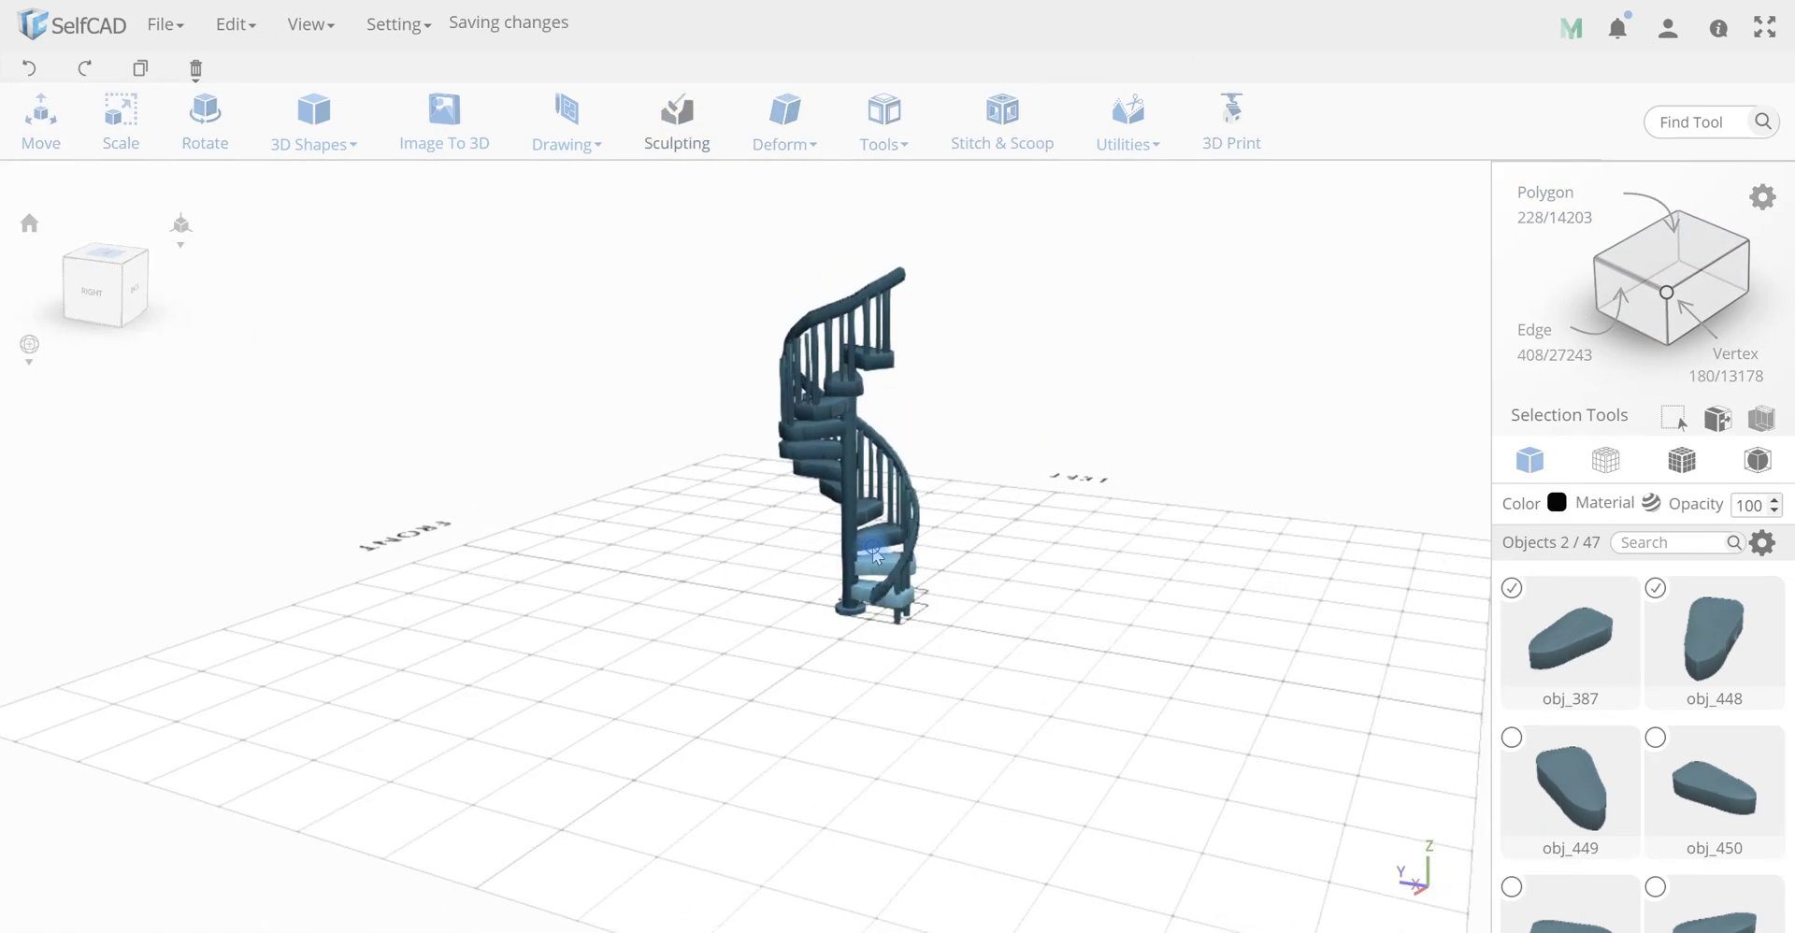
click(877, 541)
drag(1044, 541, 916, 561)
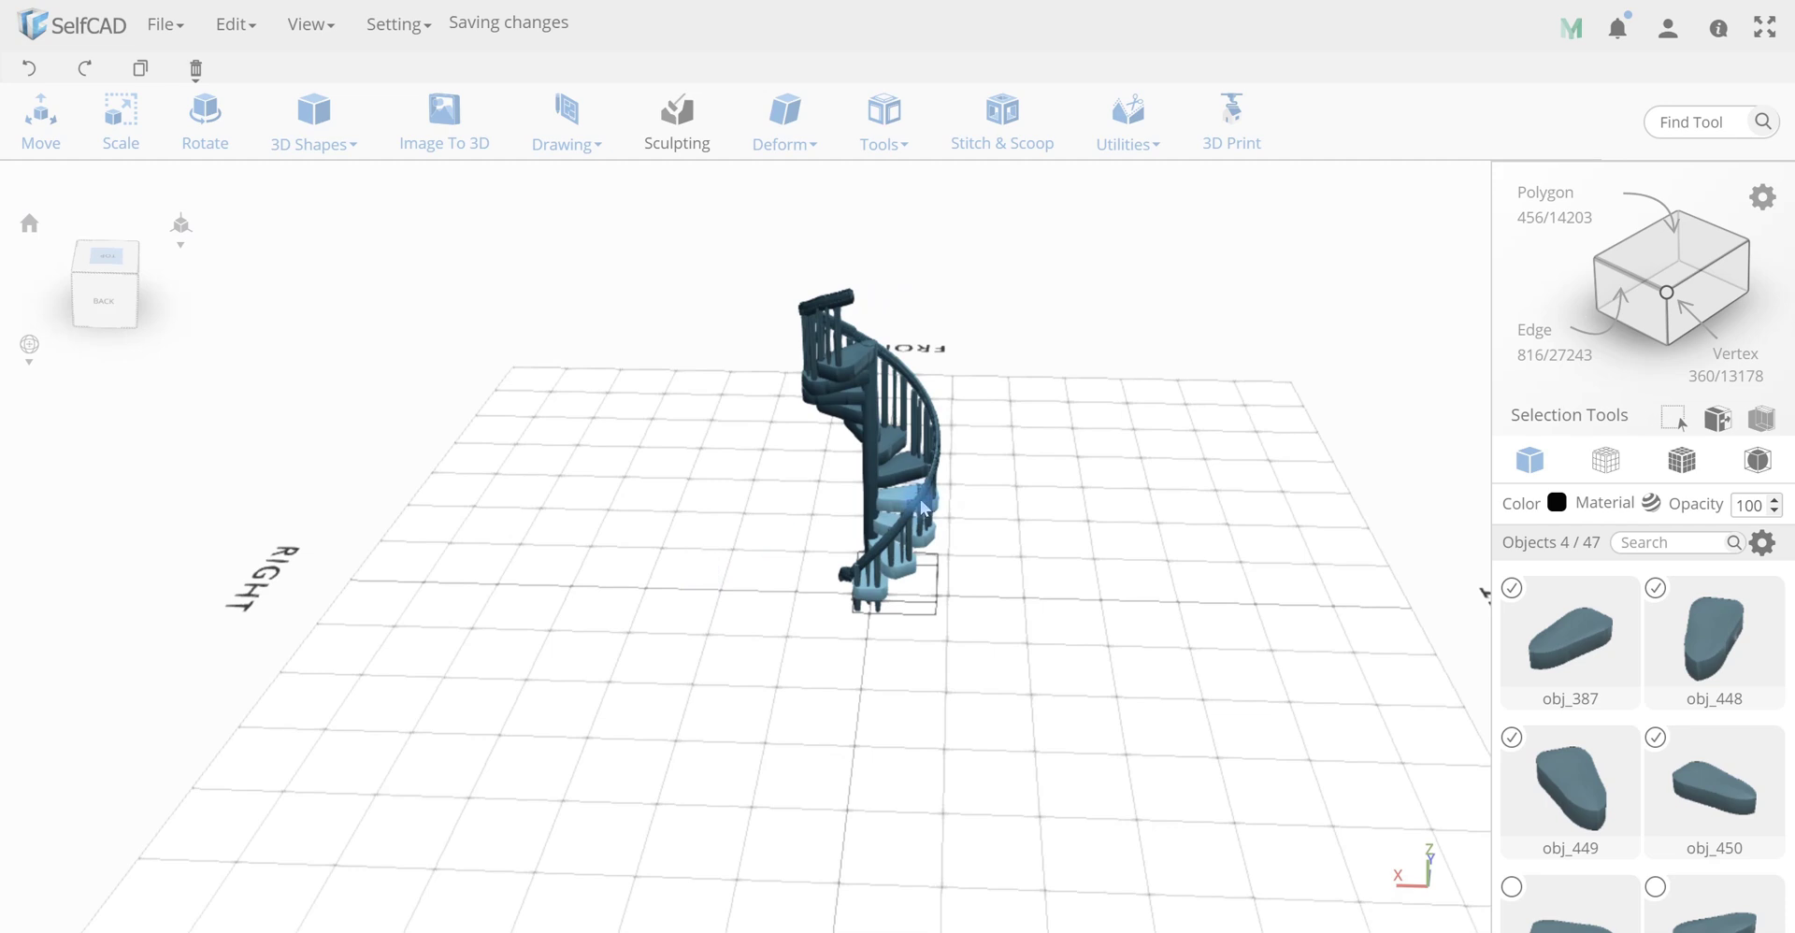
drag(1073, 470, 869, 505)
click(856, 475)
drag(1092, 541, 658, 544)
click(854, 406)
drag(1006, 450, 828, 523)
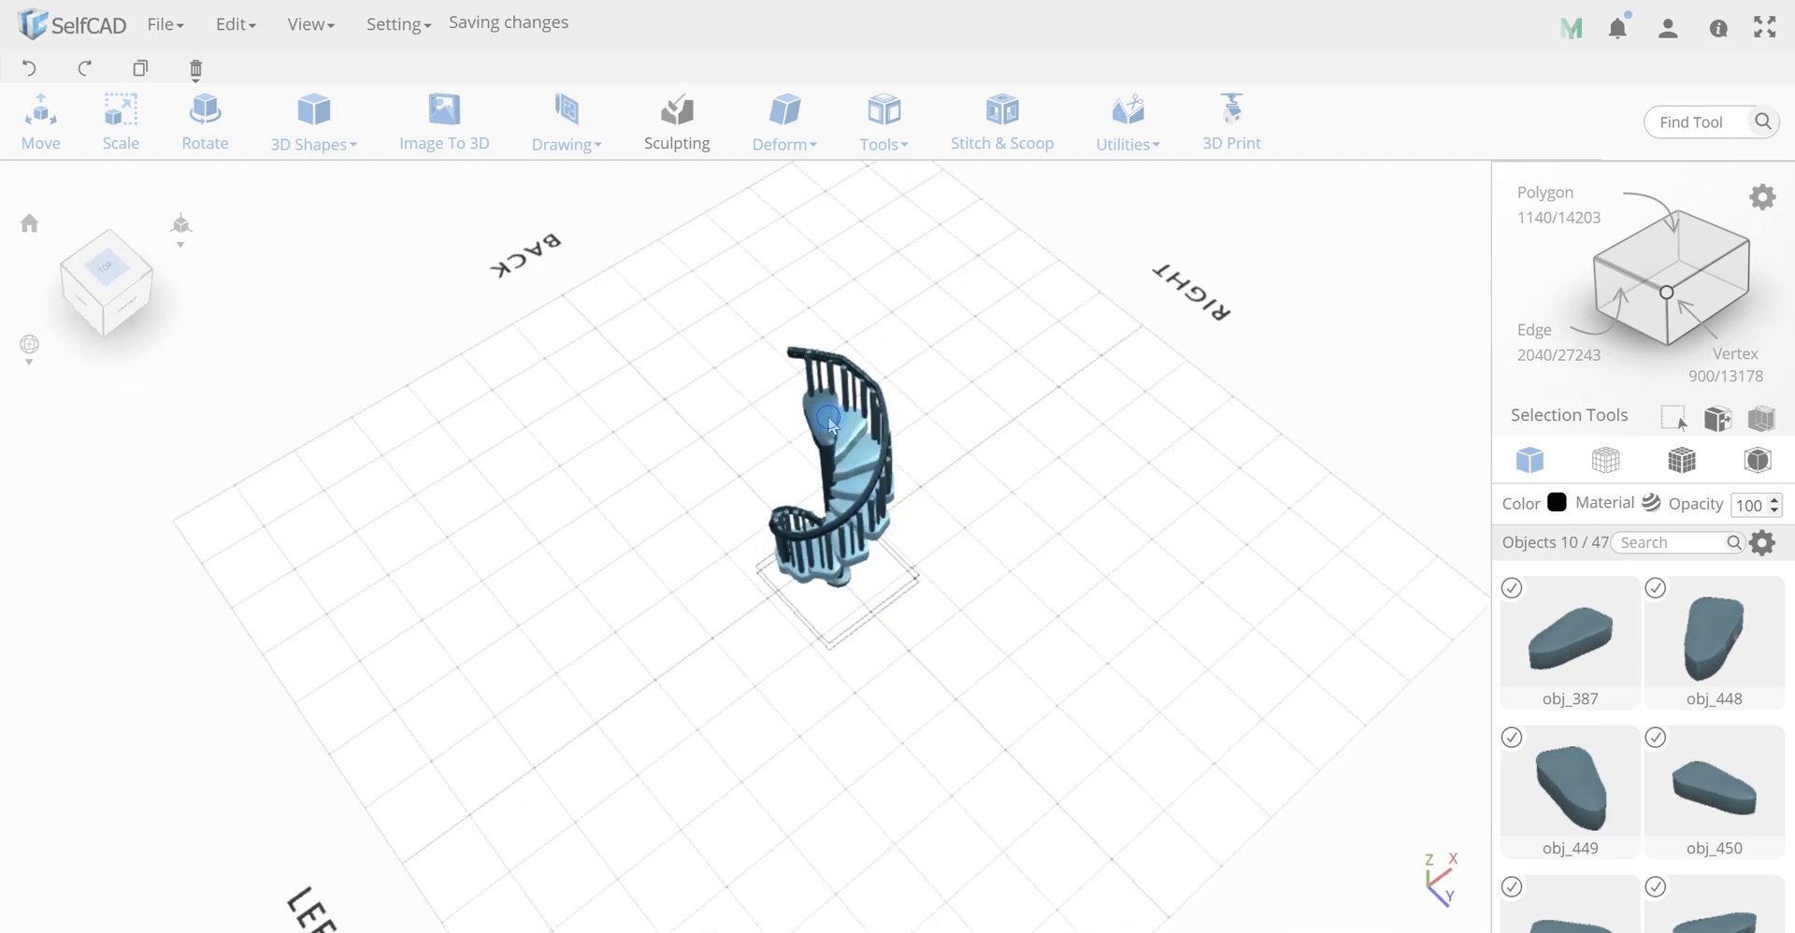
click(828, 412)
drag(874, 669, 1225, 585)
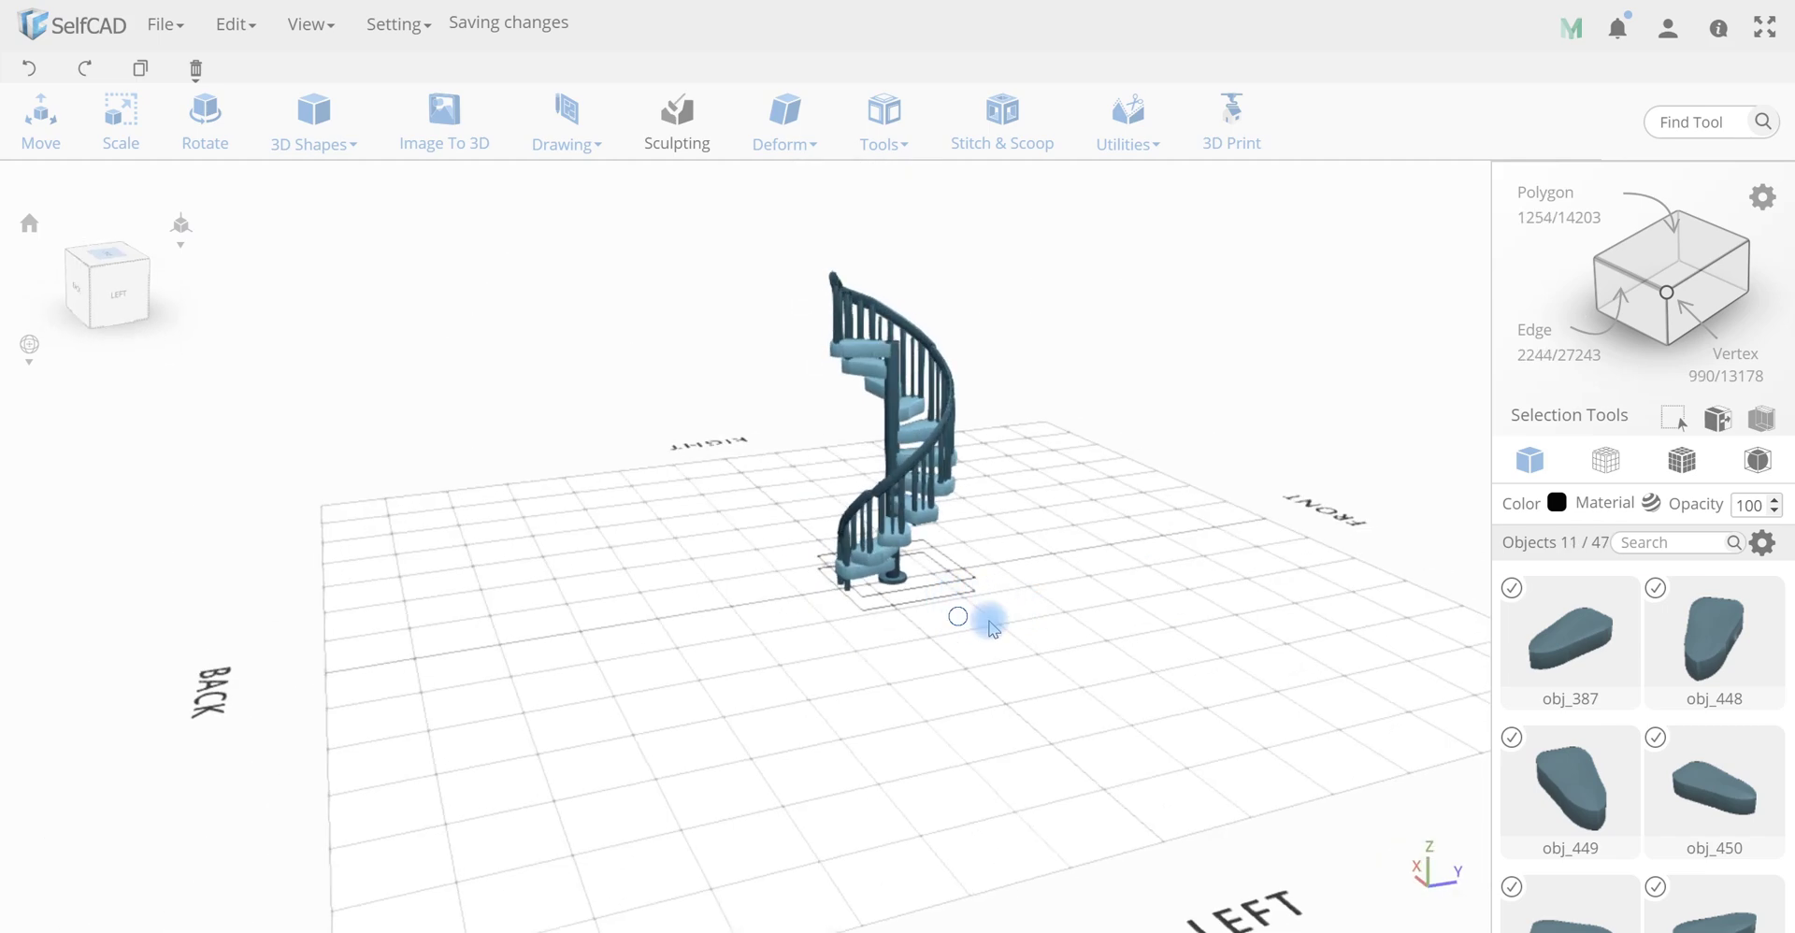
drag(993, 628, 1075, 651)
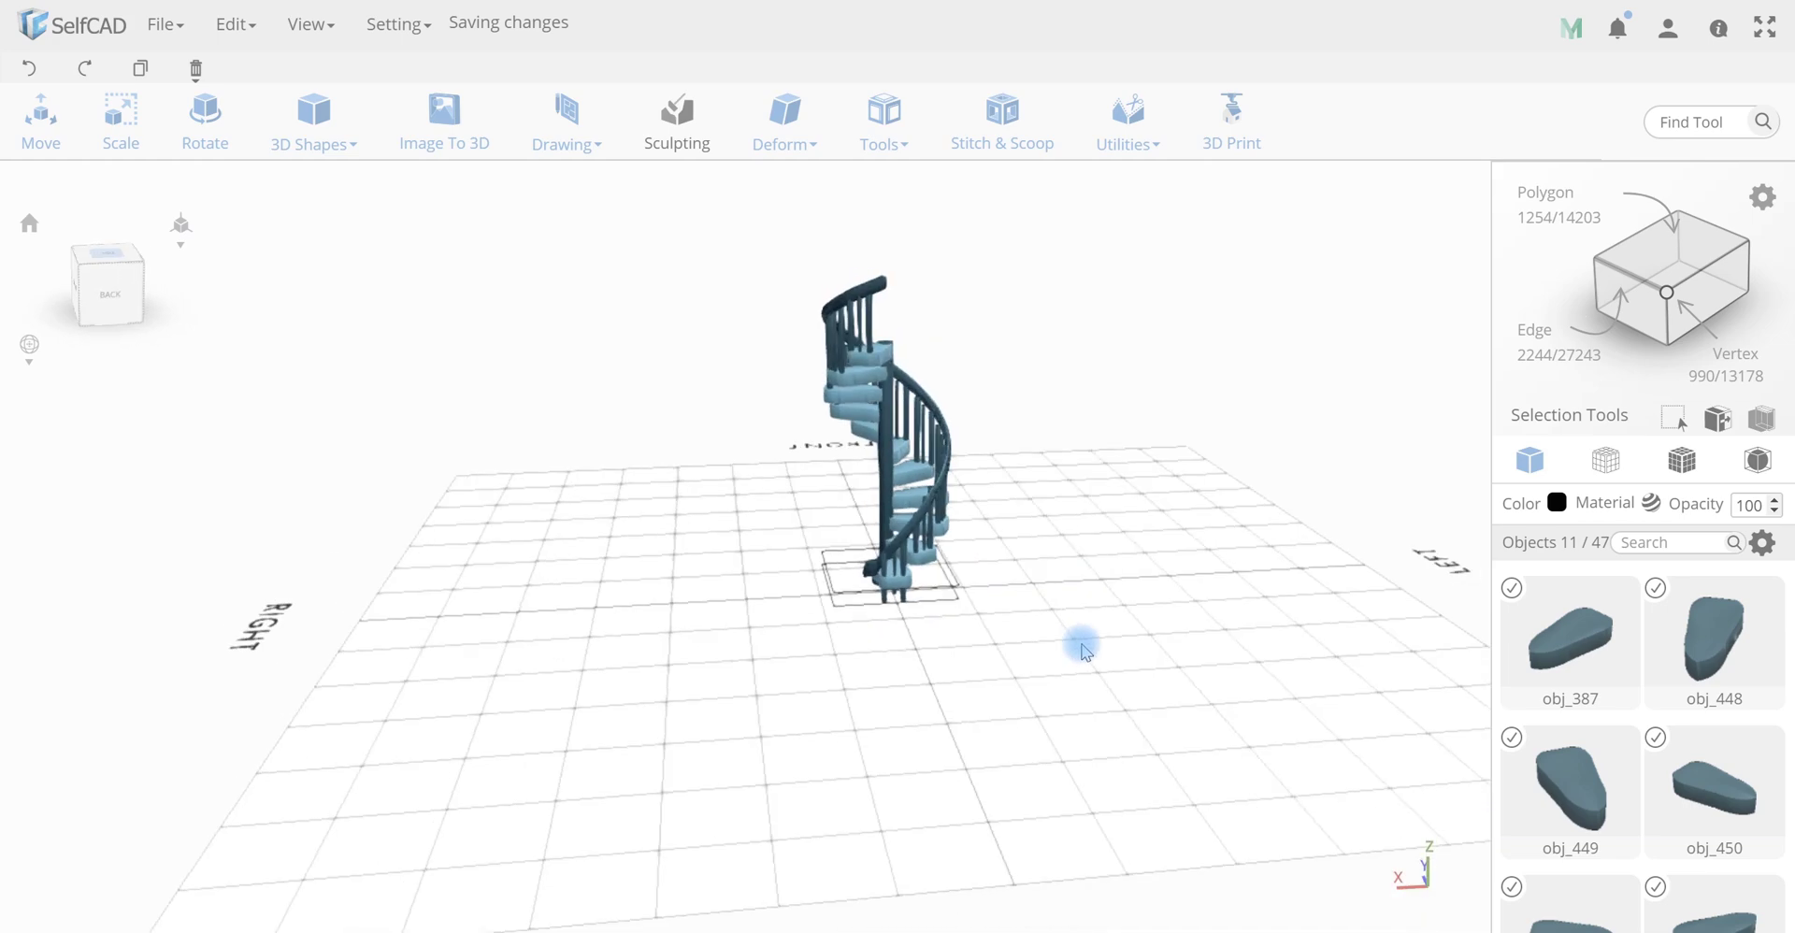
drag(1085, 651, 1114, 673)
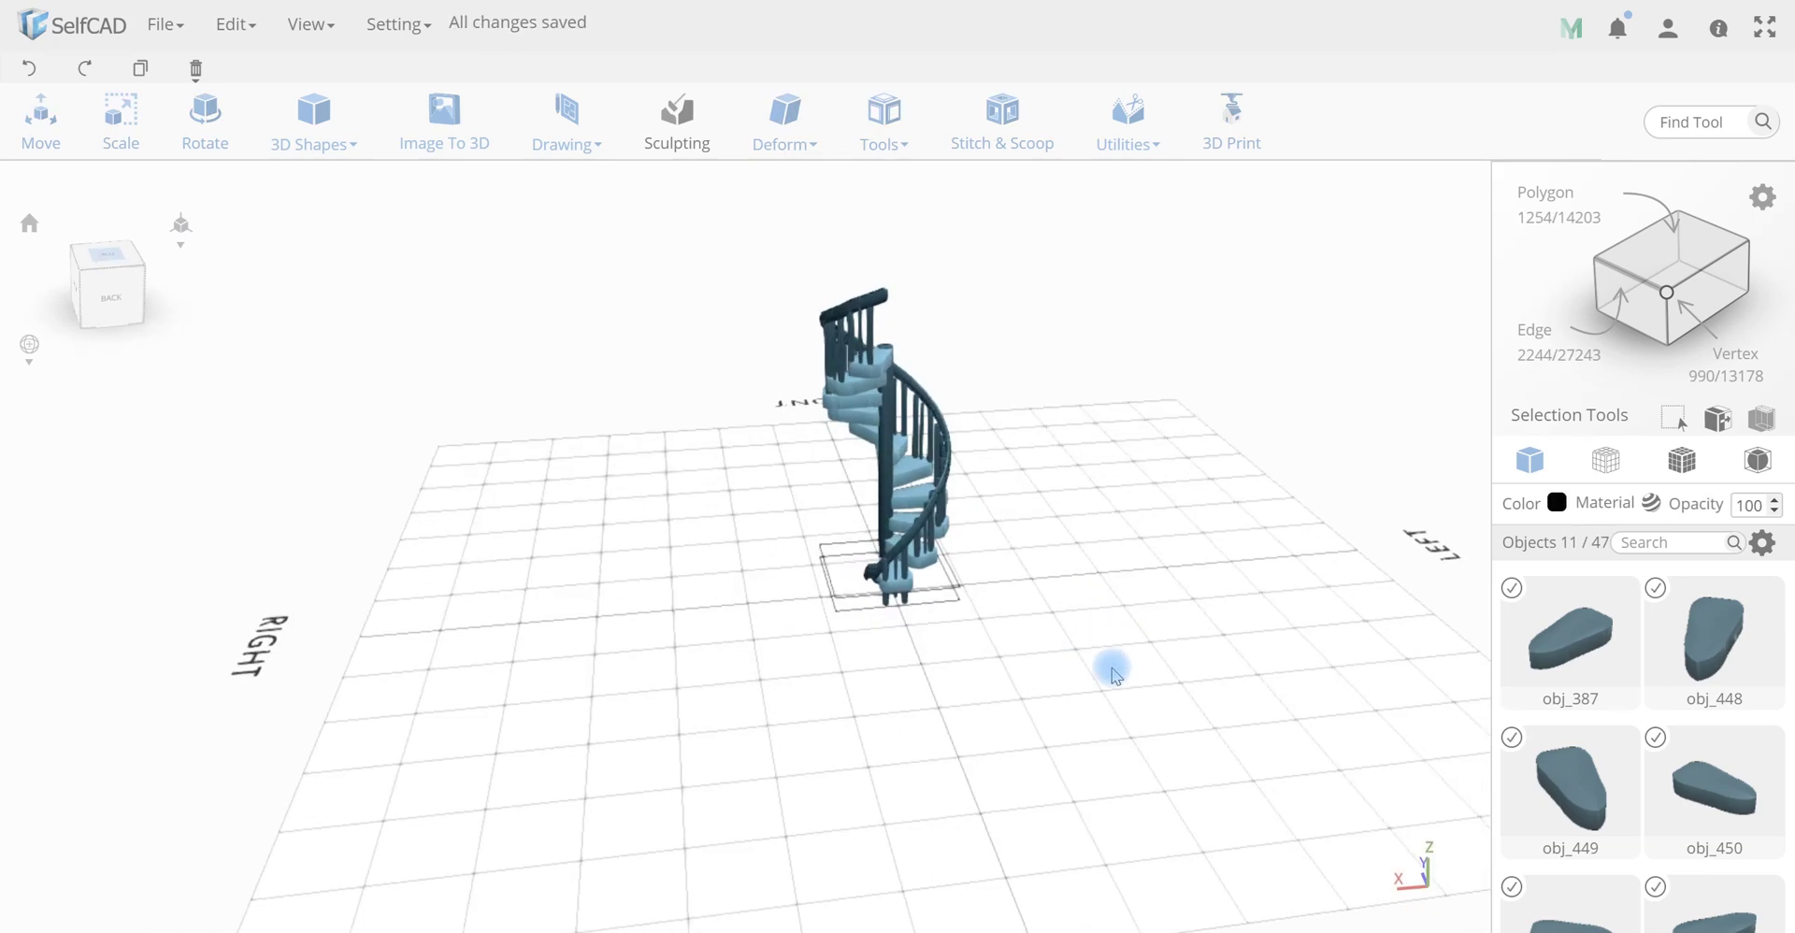
Apply the Wood 1 material to the selected steps, keeping Face Projection and U and V tiling of 1
click(1649, 504)
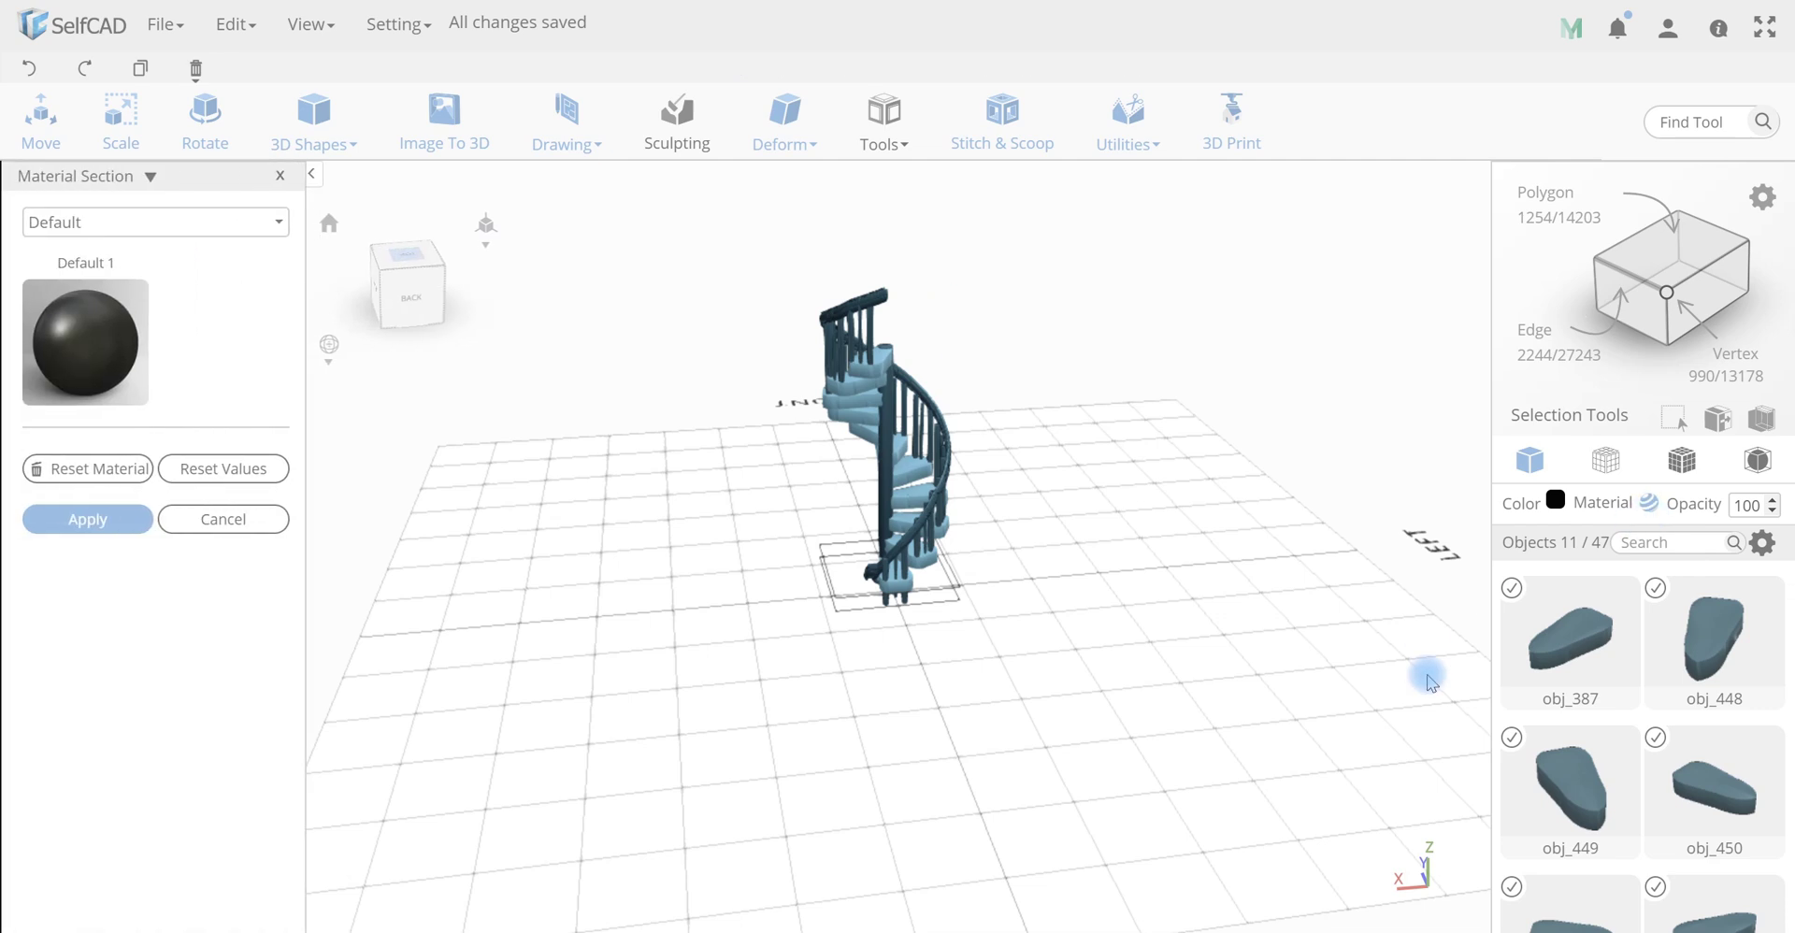
click(161, 225)
click(122, 333)
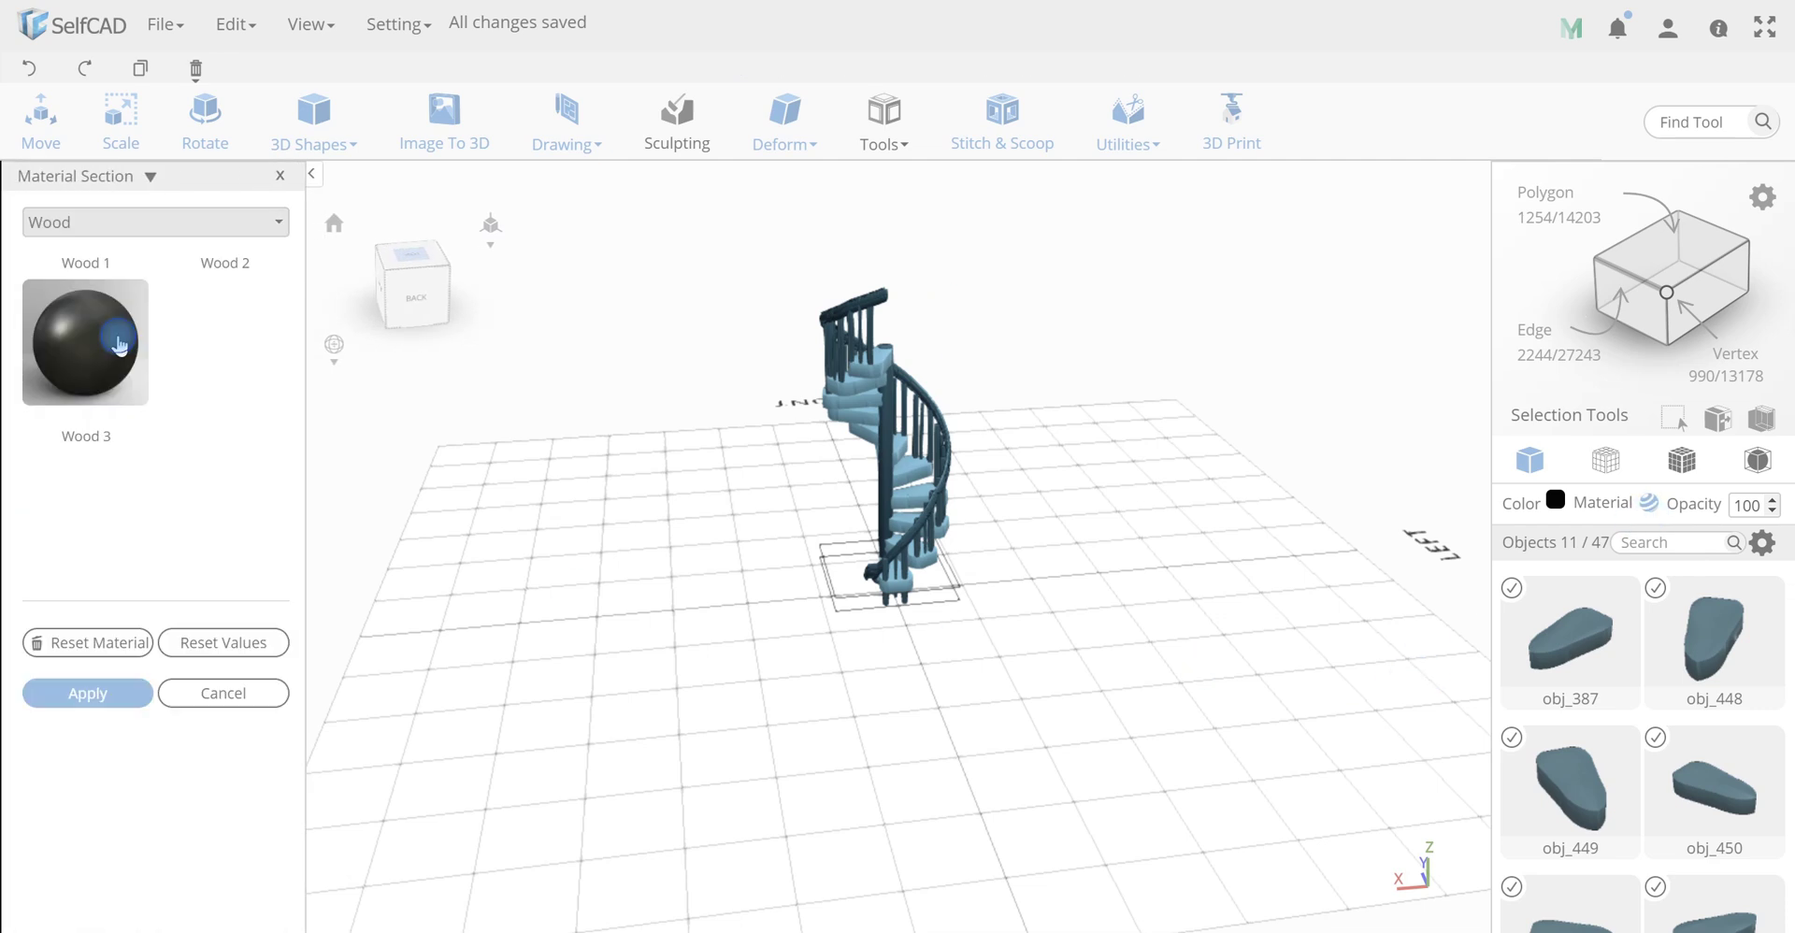
click(119, 355)
scroll(84, 884, down, 1)
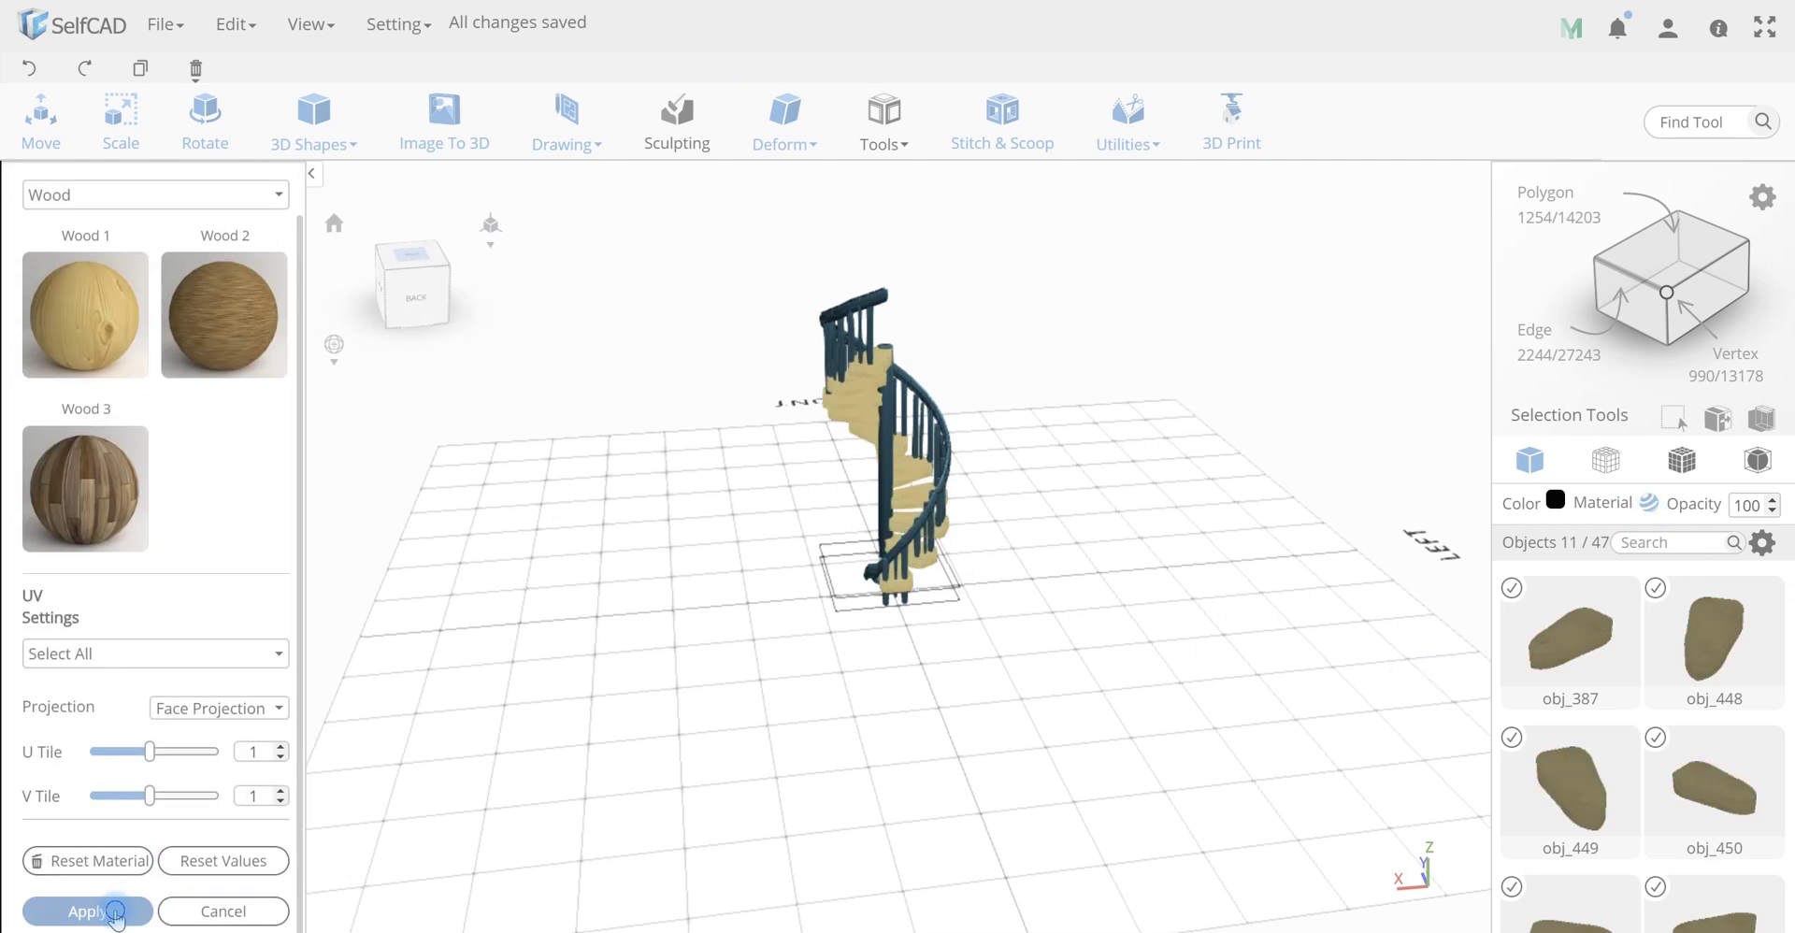
click(117, 909)
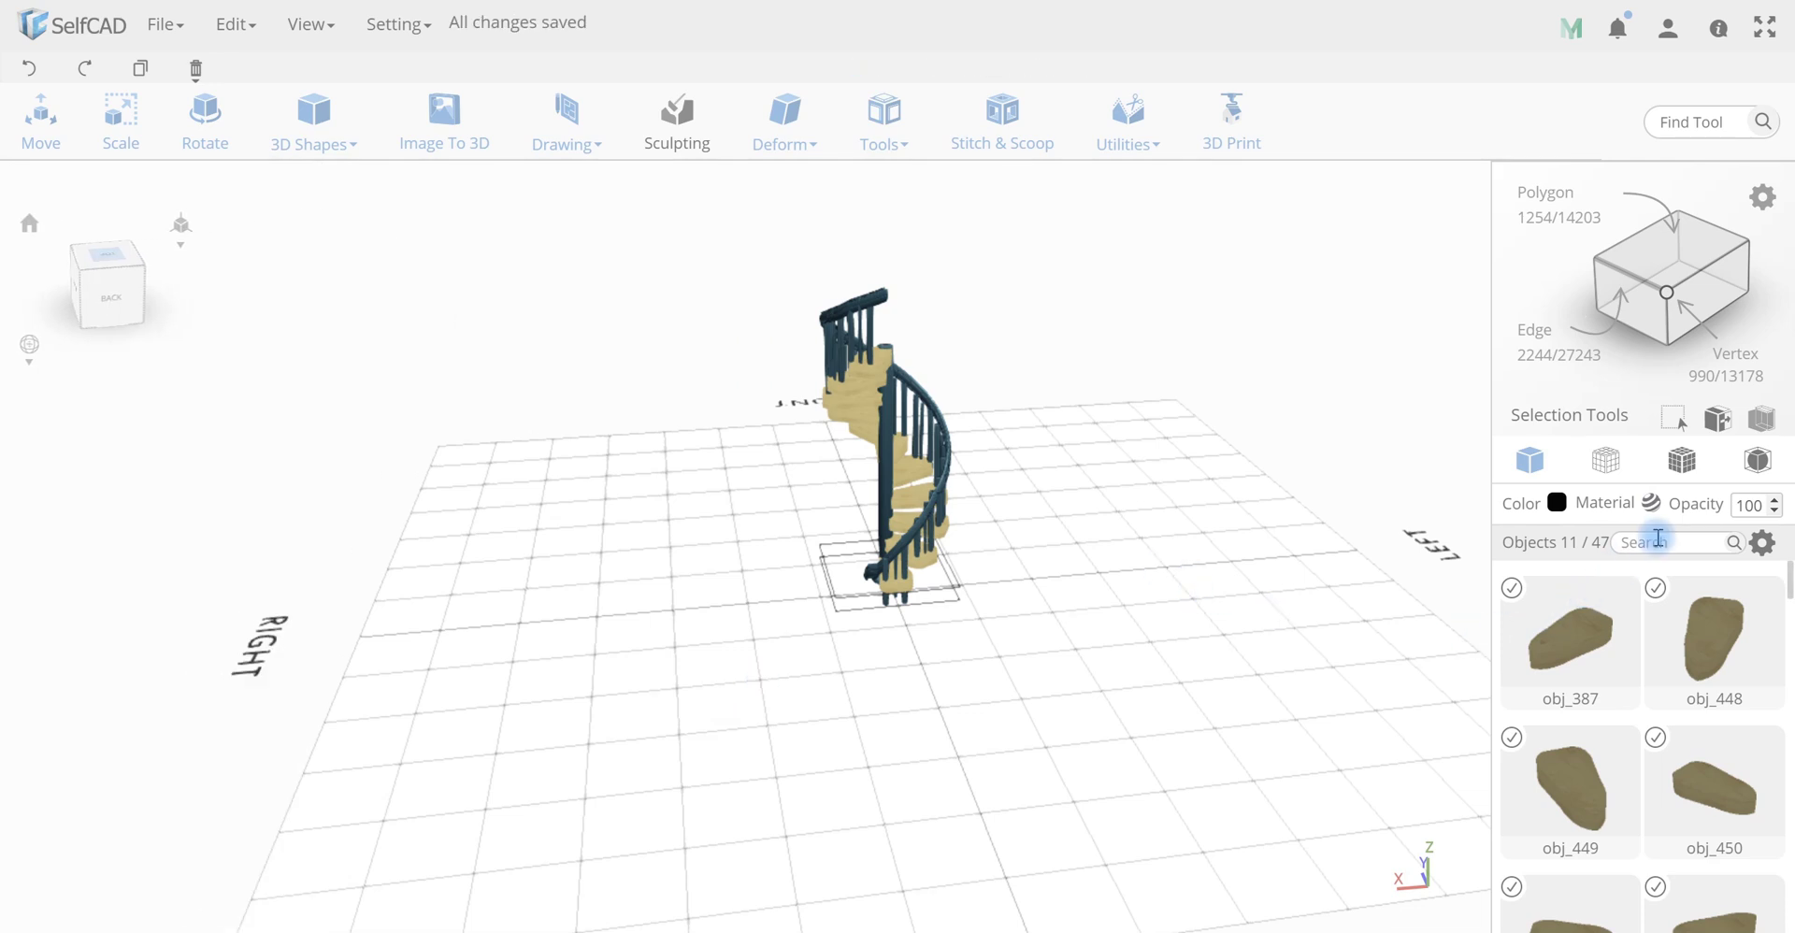
Invert the selection to the column, base, posts and handrail, and apply a material from the Metal category
click(1718, 418)
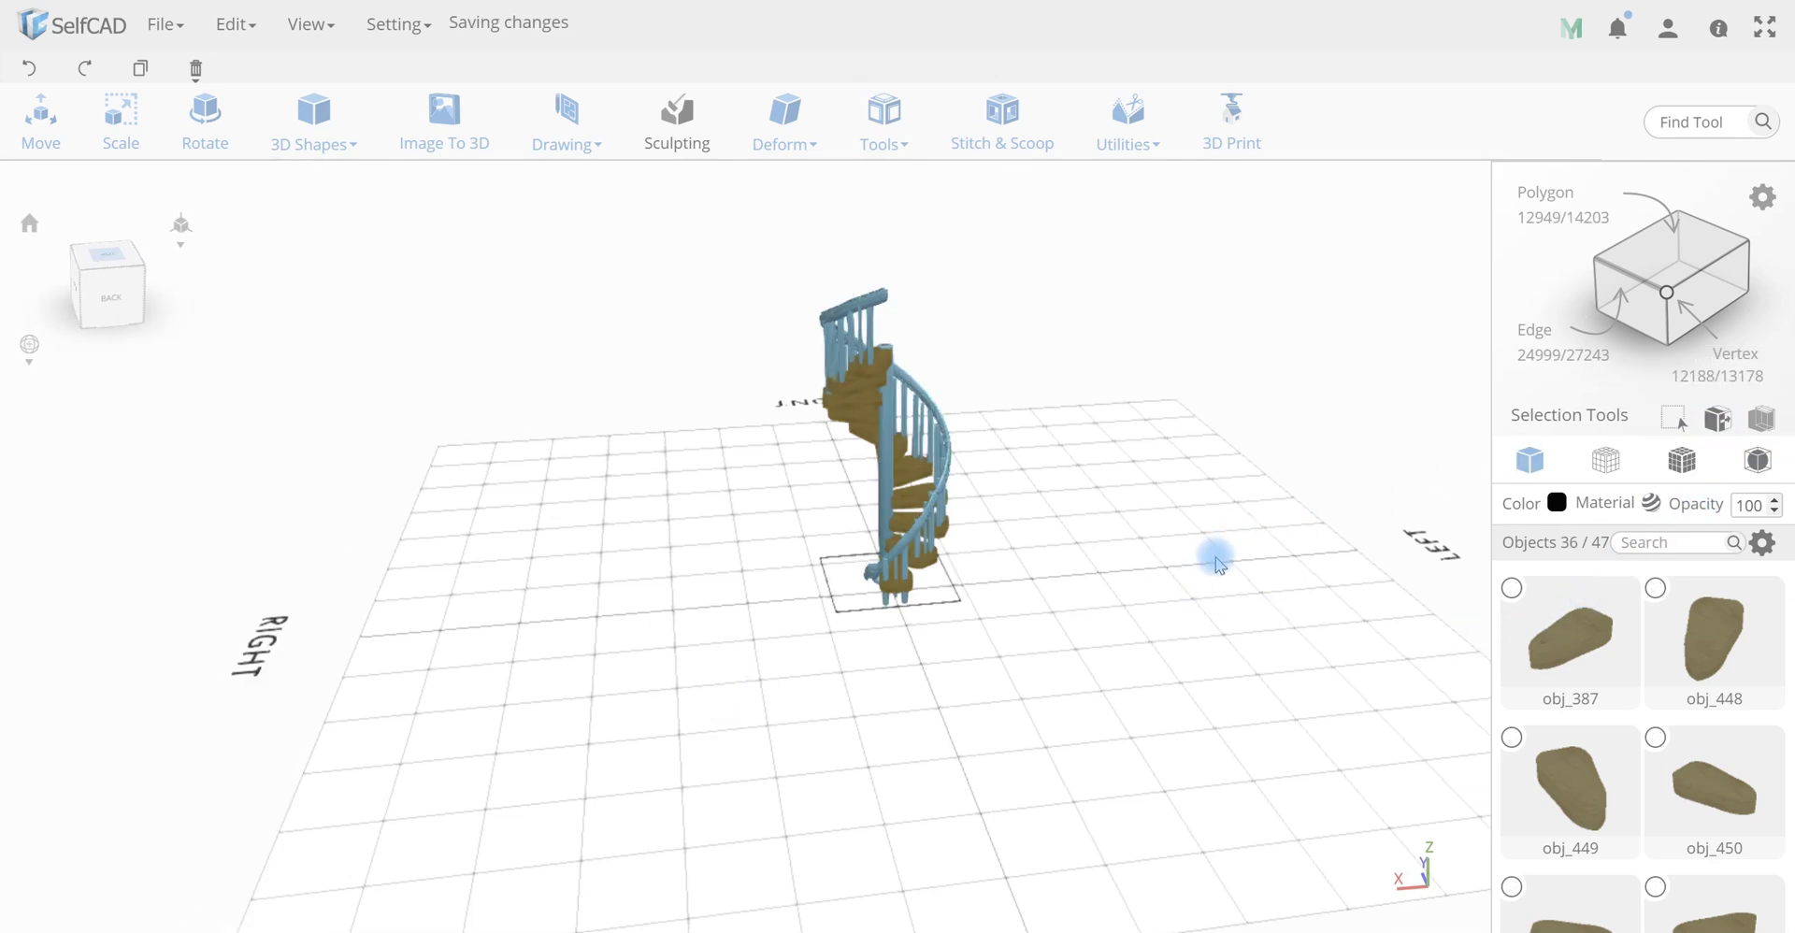
click(1648, 503)
click(134, 225)
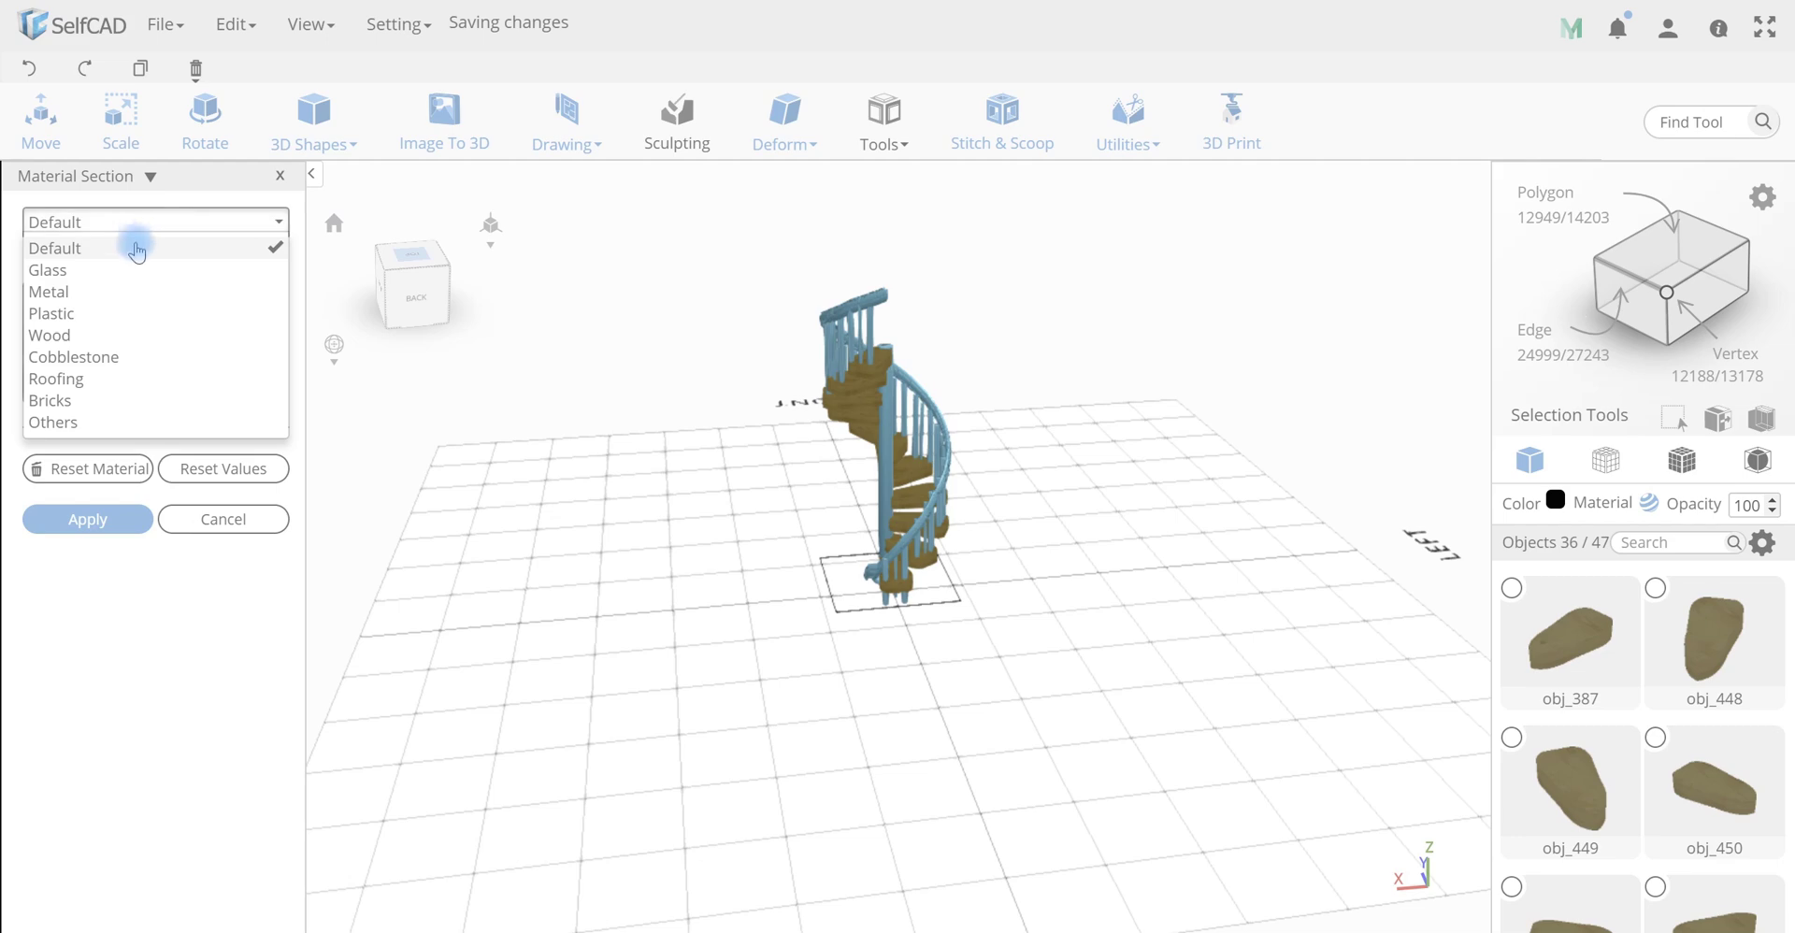
click(132, 291)
click(85, 699)
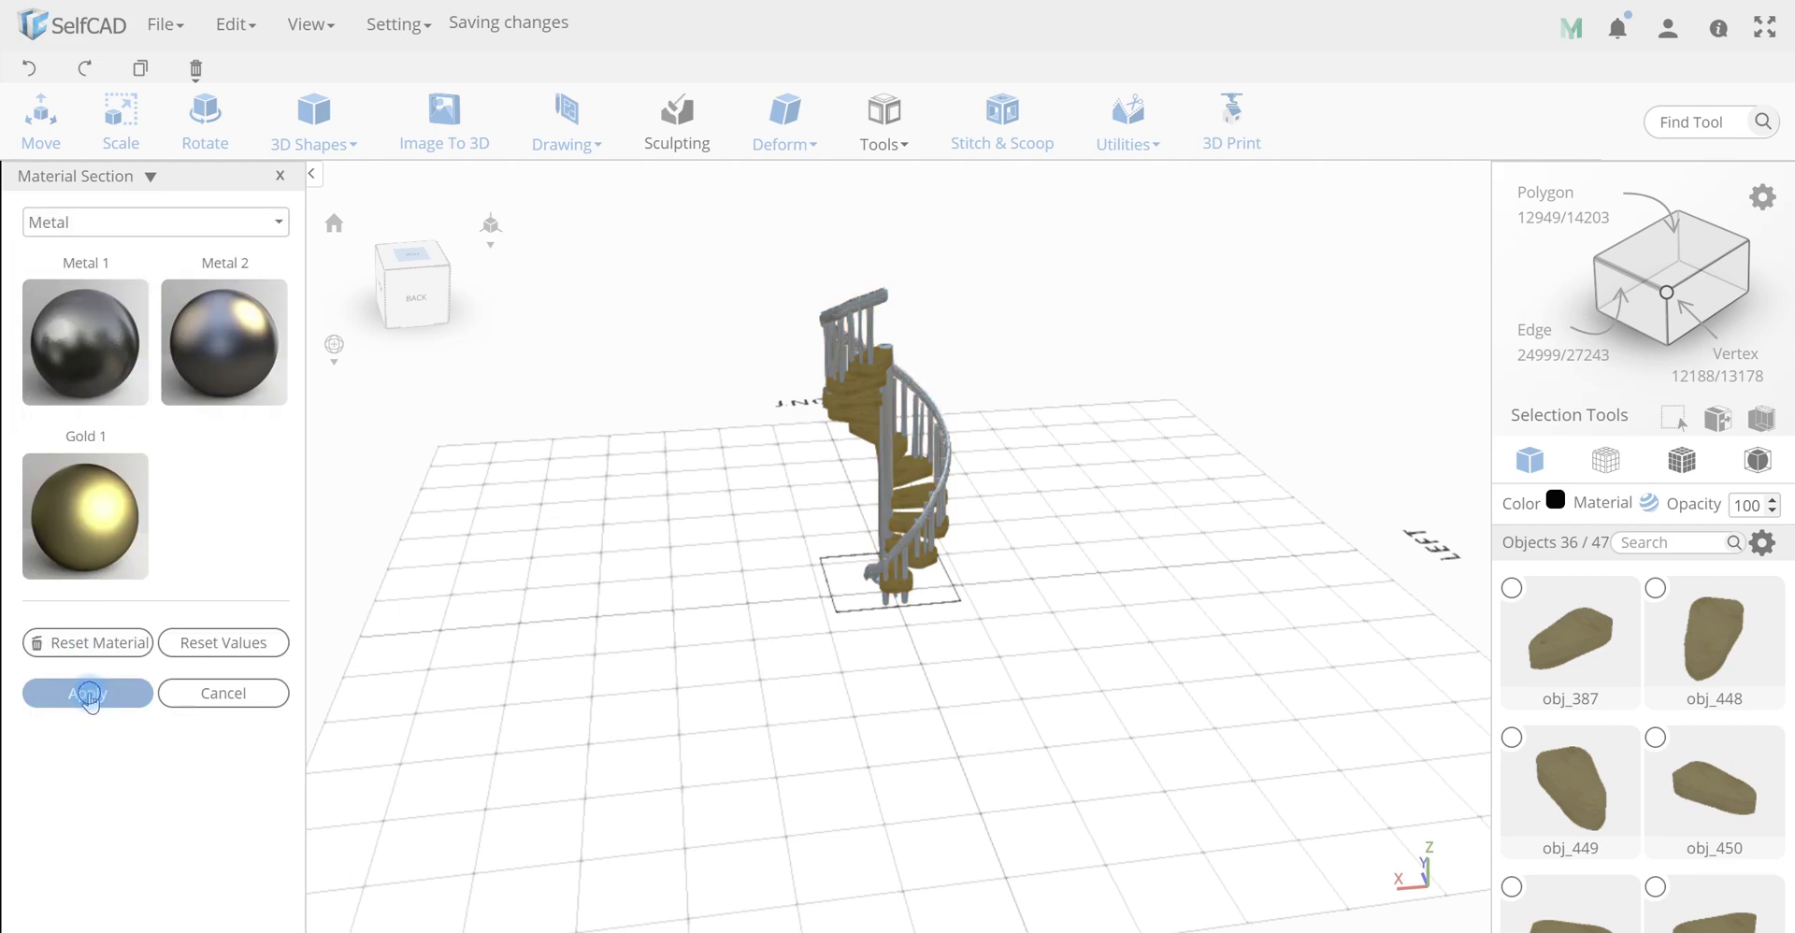
Set the colour of the selected metal parts to white (#ffffff)
click(1556, 501)
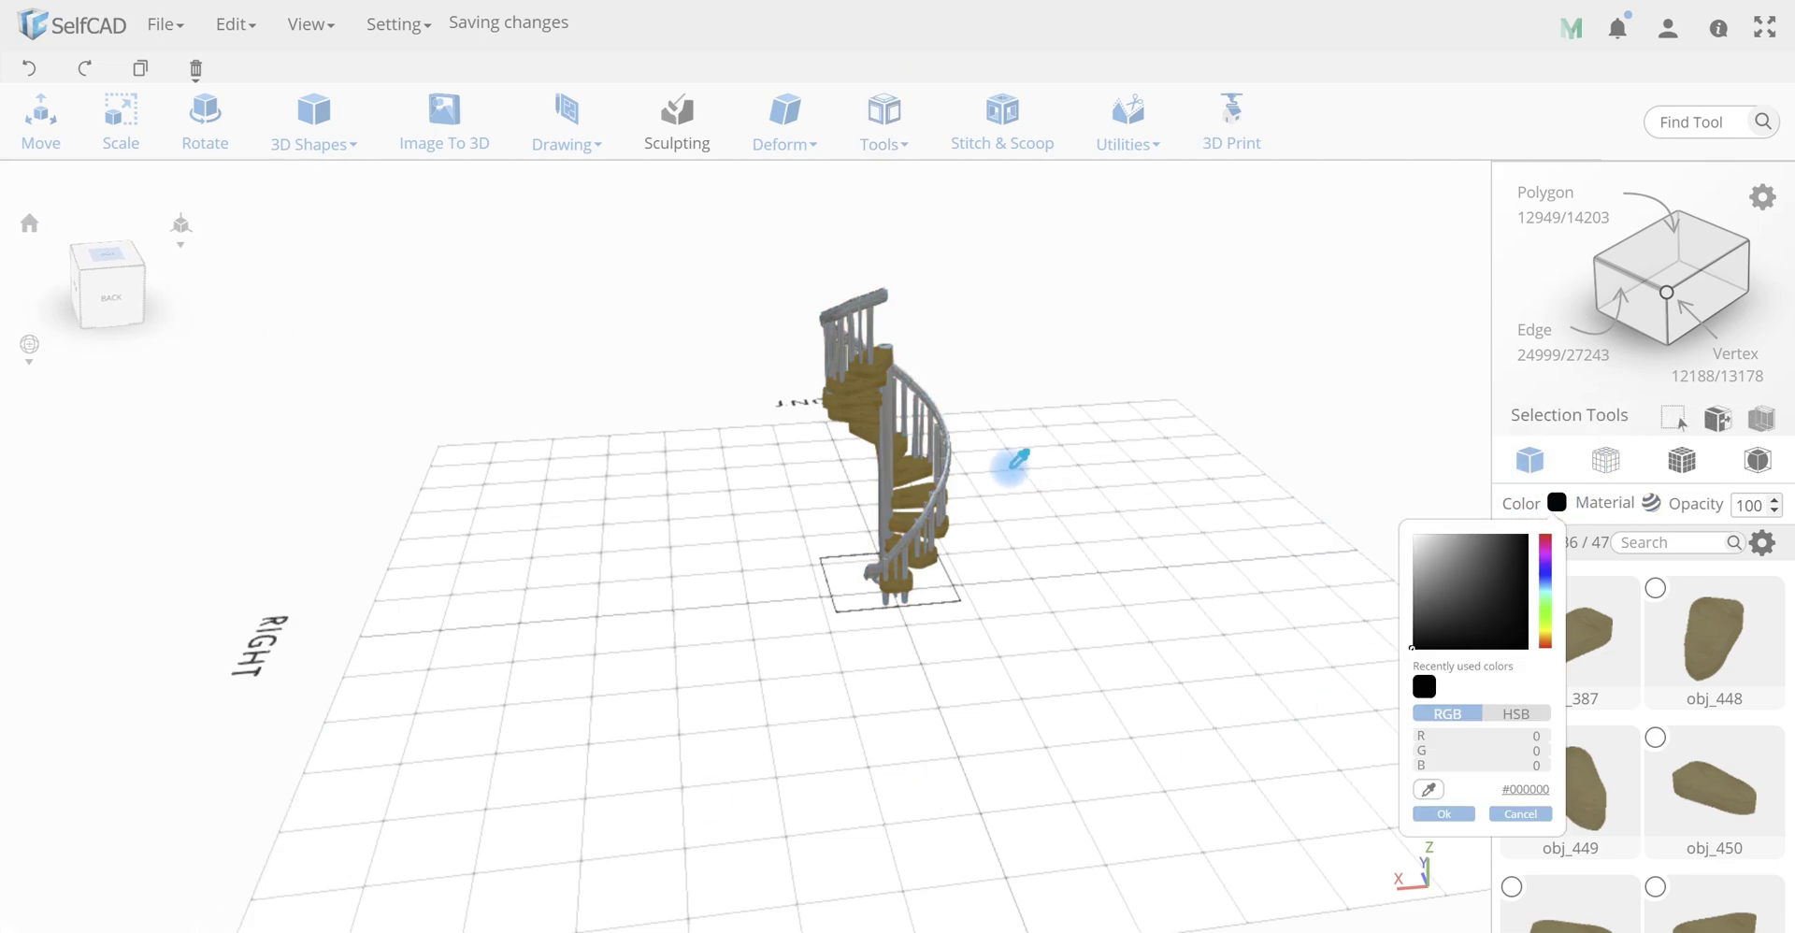
drag(1414, 608, 1409, 521)
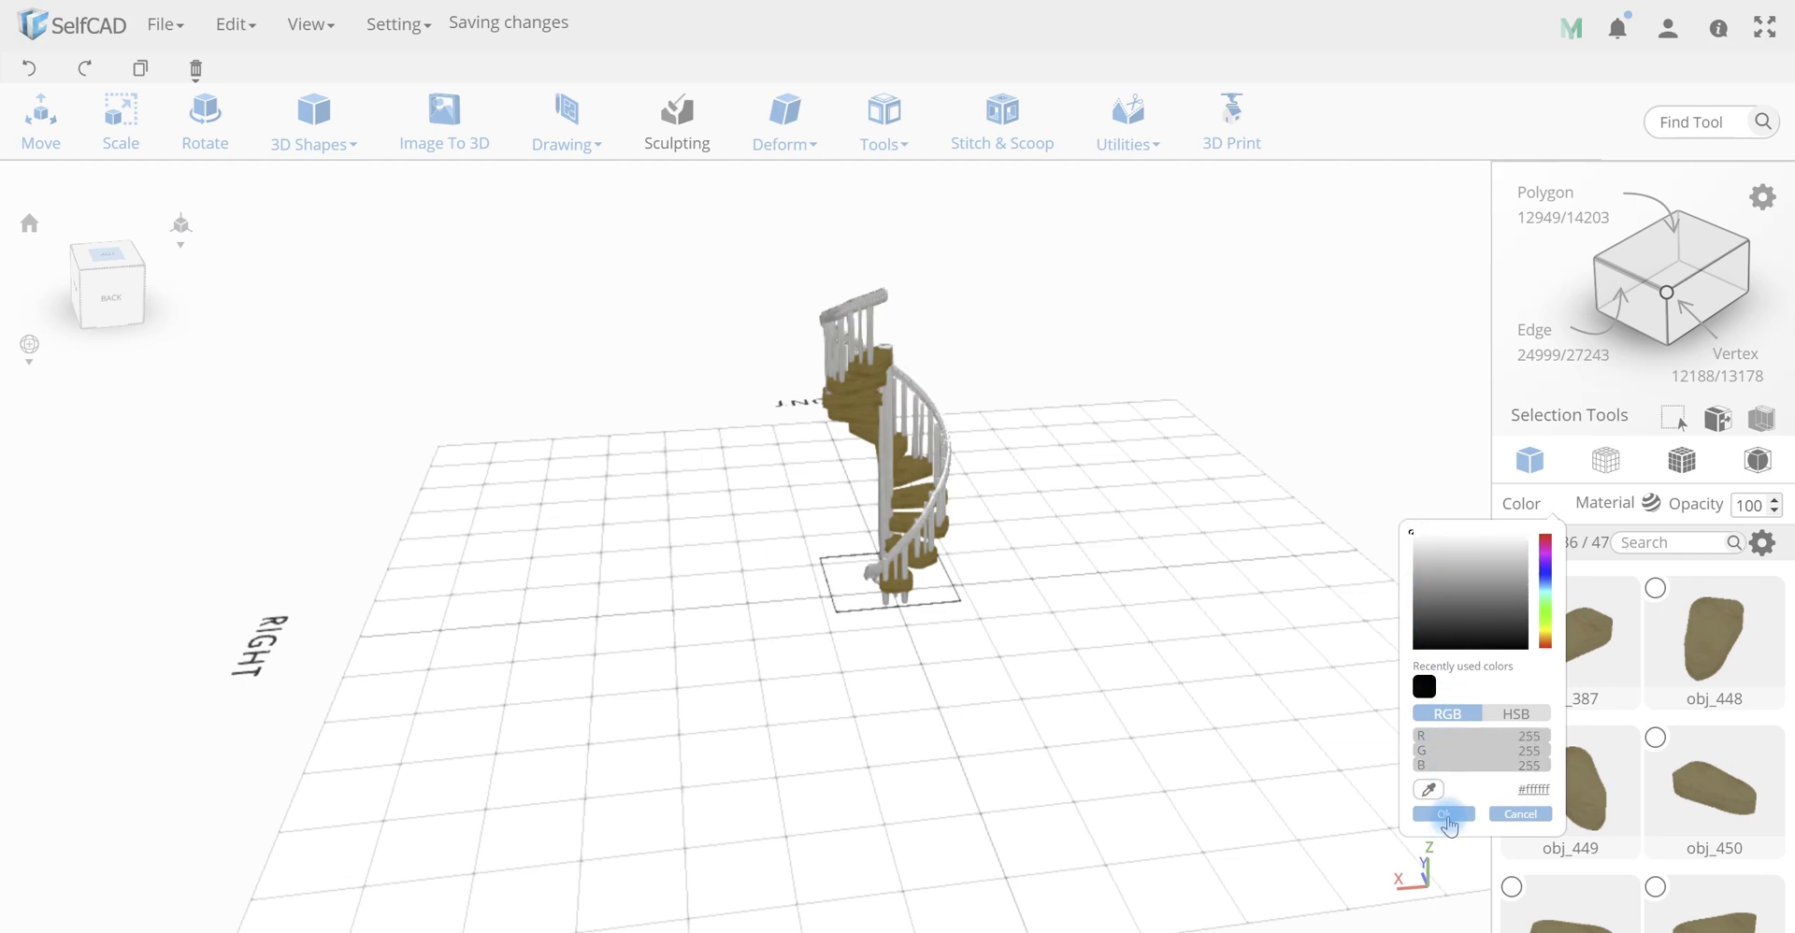
click(1445, 816)
scroll(869, 539, up, 5)
right_drag(1014, 521, 1009, 574)
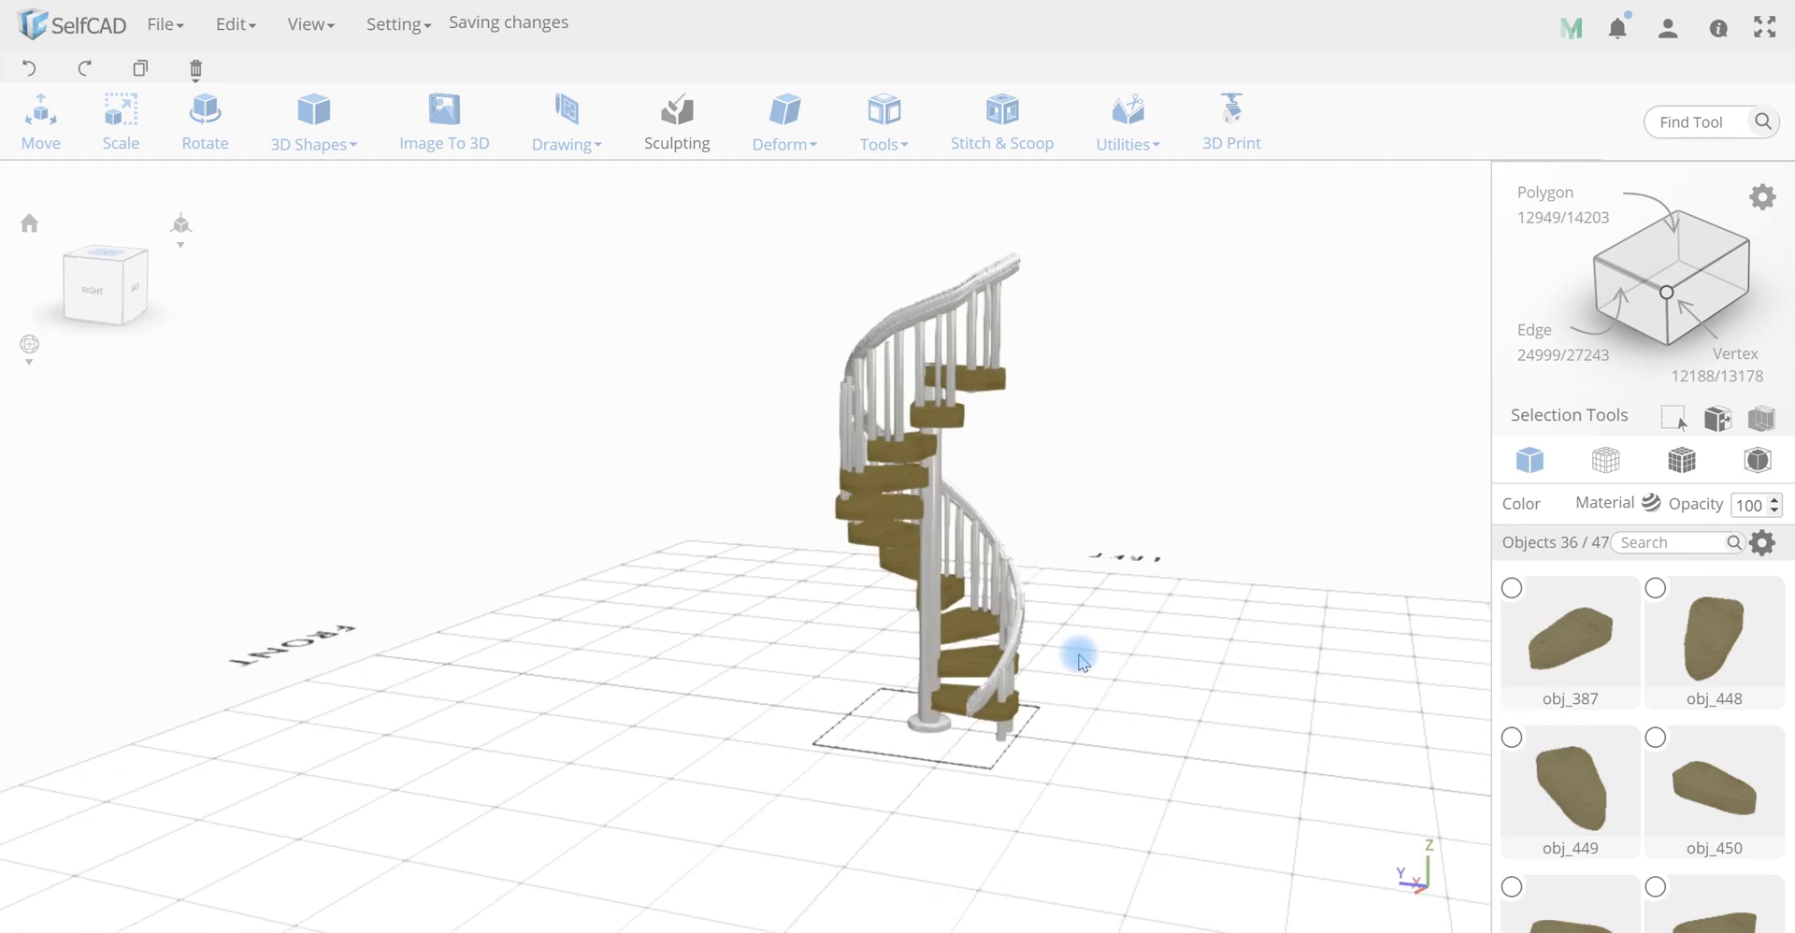